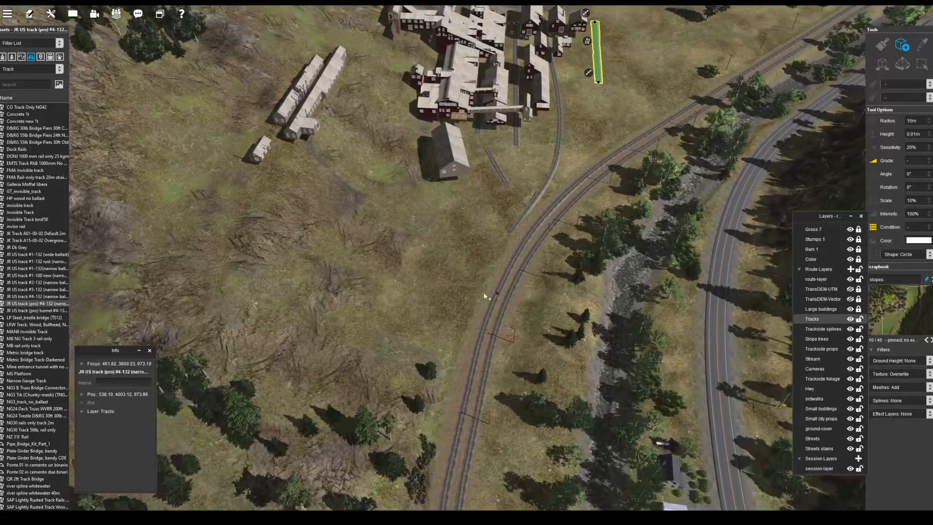
Apply Height to the siding track spline beside the mill buildings.
scroll(493, 295, "up", 5)
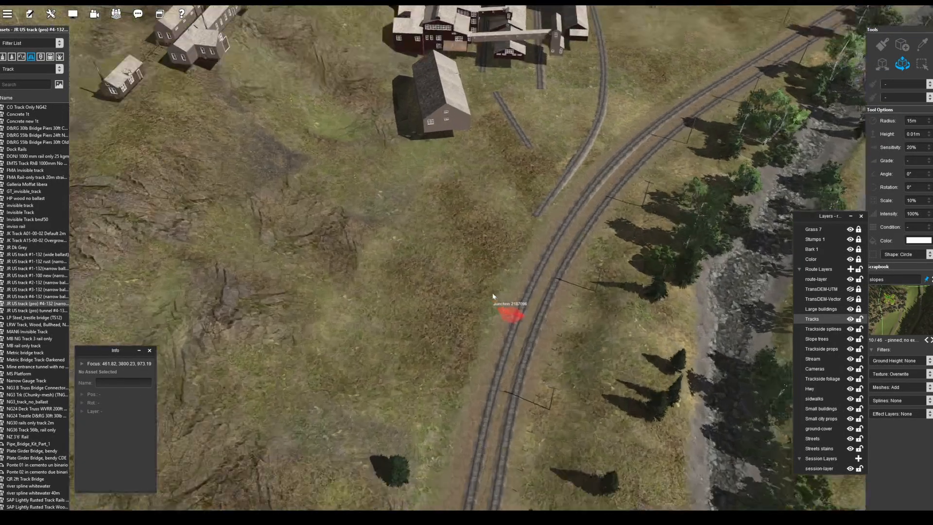
right_click_drag(528, 340, 455, 243)
scroll(534, 166, "up", 3)
right_click(569, 130)
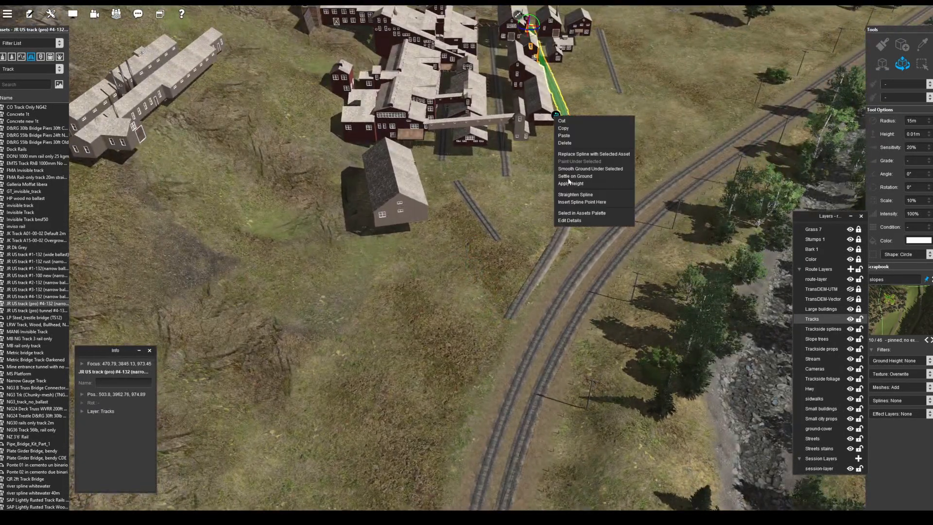
left_click(570, 183)
scroll(500, 245, "down", 4)
left_click(514, 211)
middle_click_drag(454, 116, 401, 259)
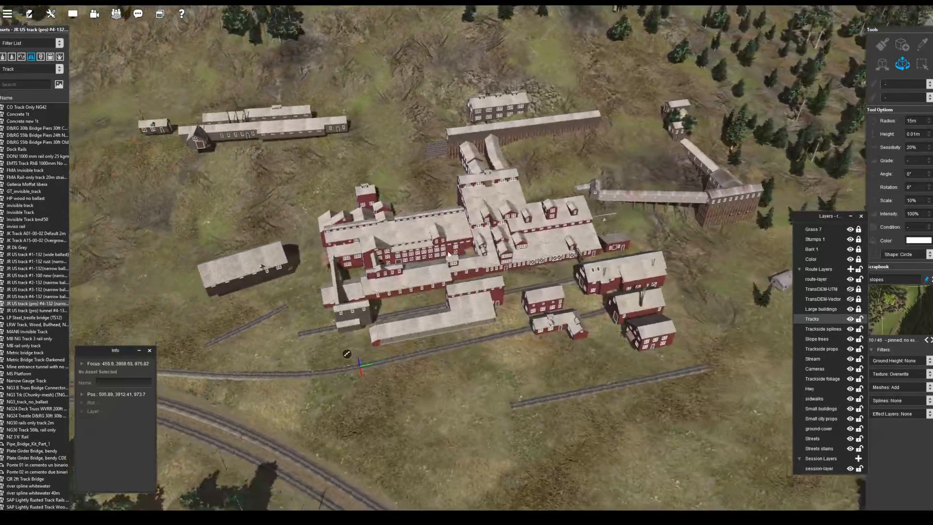
scroll(473, 130, "up", 2)
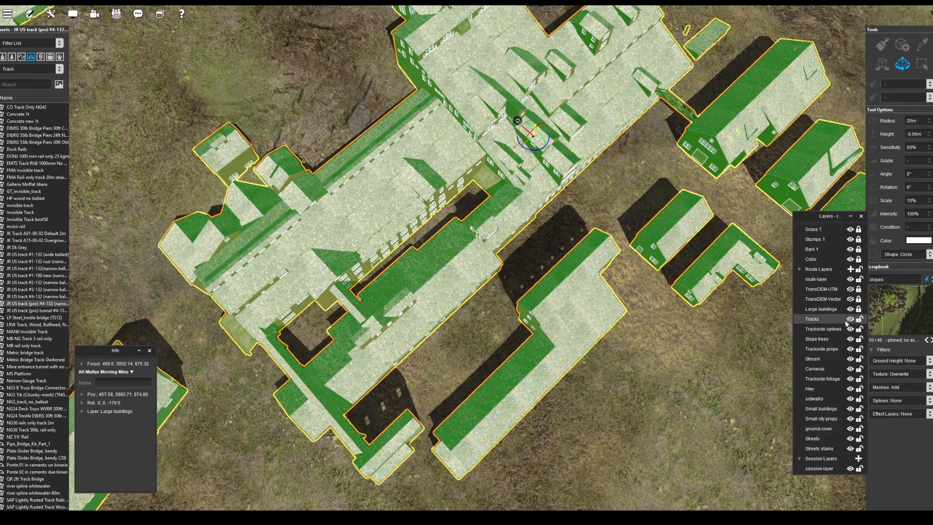
Hide the Large buildings layer and insert a spline point midway along the long central mill track.
left_click(850, 309)
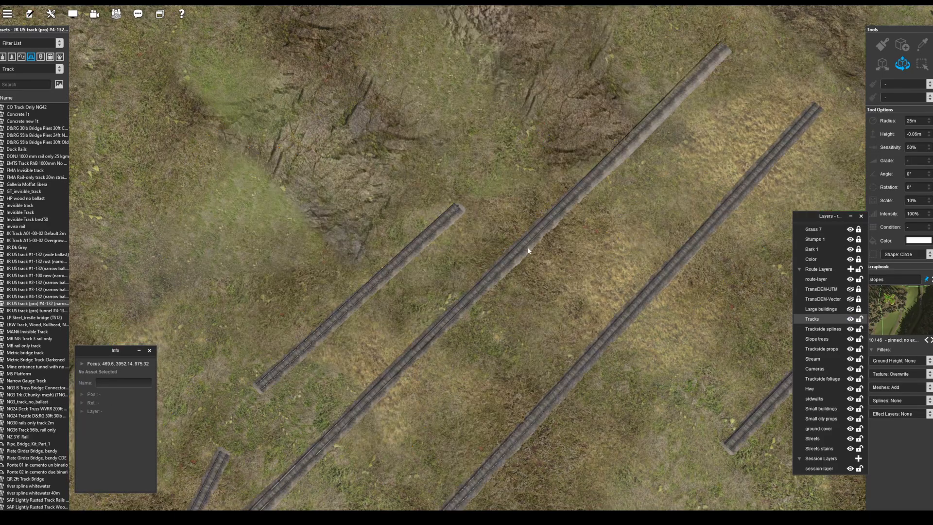
right_click(507, 230)
left_click(528, 316)
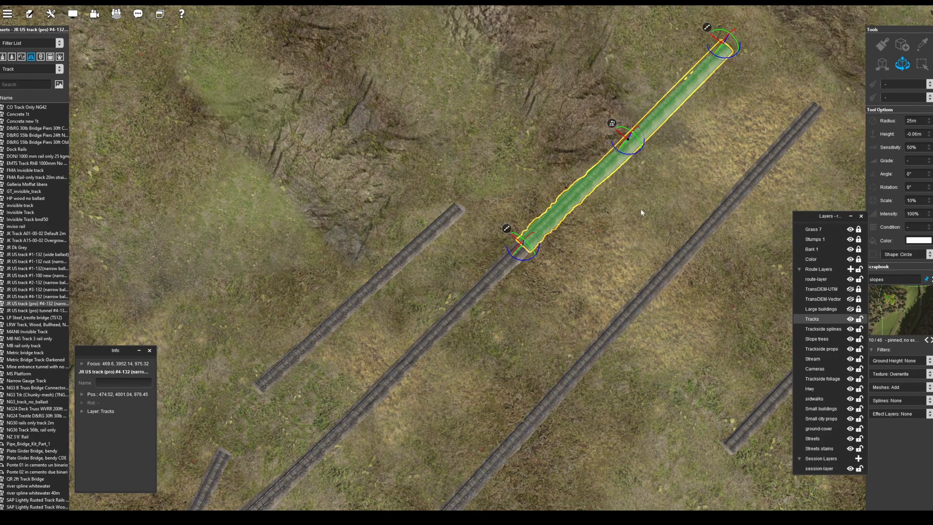
key("Delete")
right_click(566, 175)
left_click(624, 273)
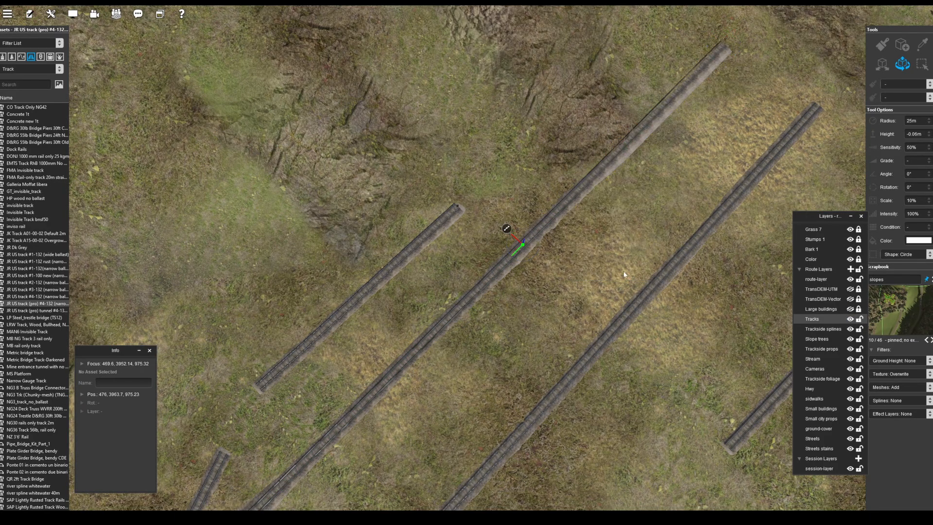
Hide the Large buildings layer again and add another spline point on the far half of the central mill track.
key("d")
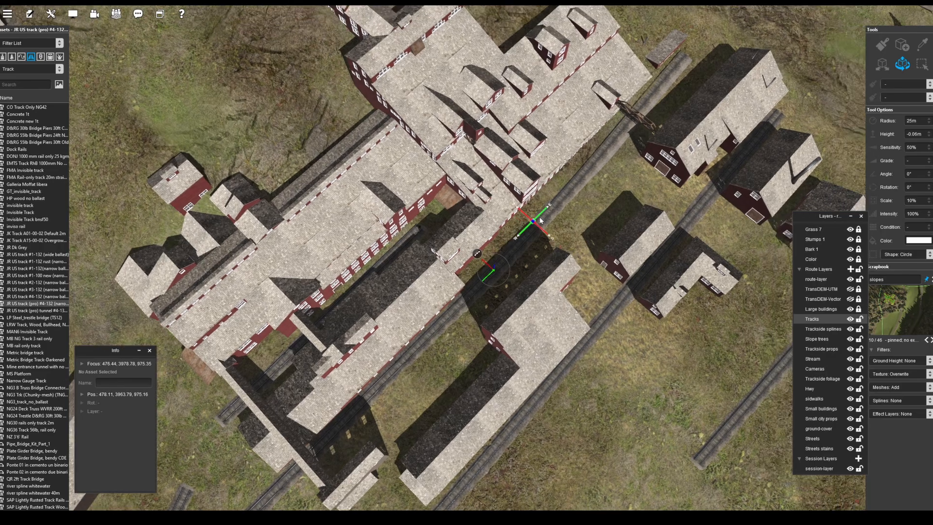
key("w")
right_click_drag(478, 250, 454, 293)
left_click(850, 309)
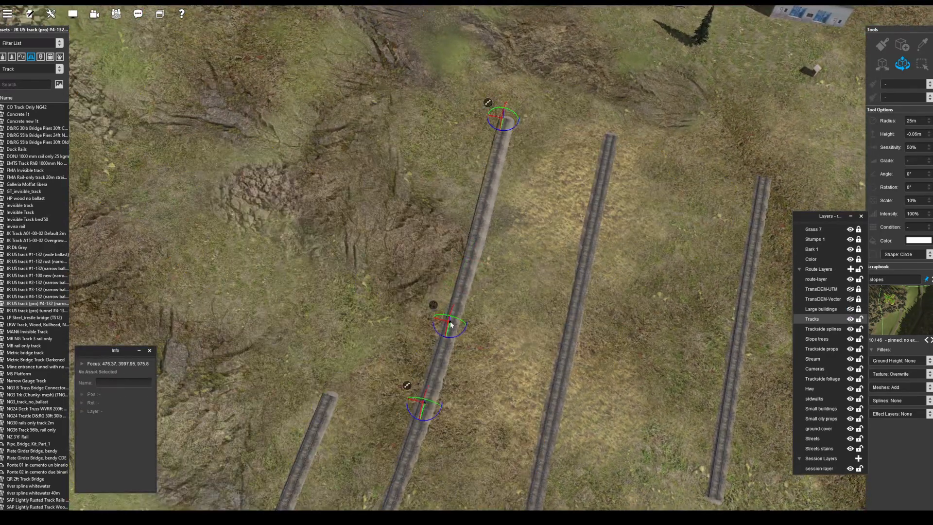
right_click(432, 307)
left_click(450, 329)
Straighten the far end section of the central mill track and show the Large buildings layer.
left_click(471, 214)
left_click(457, 194)
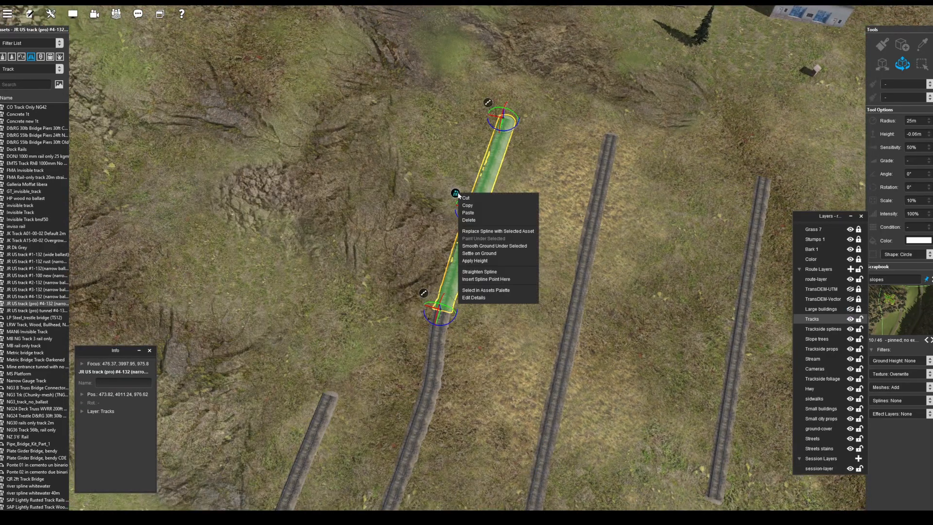
left_click(482, 273)
key("s")
right_click_drag(482, 273, 464, 279)
left_click(850, 310)
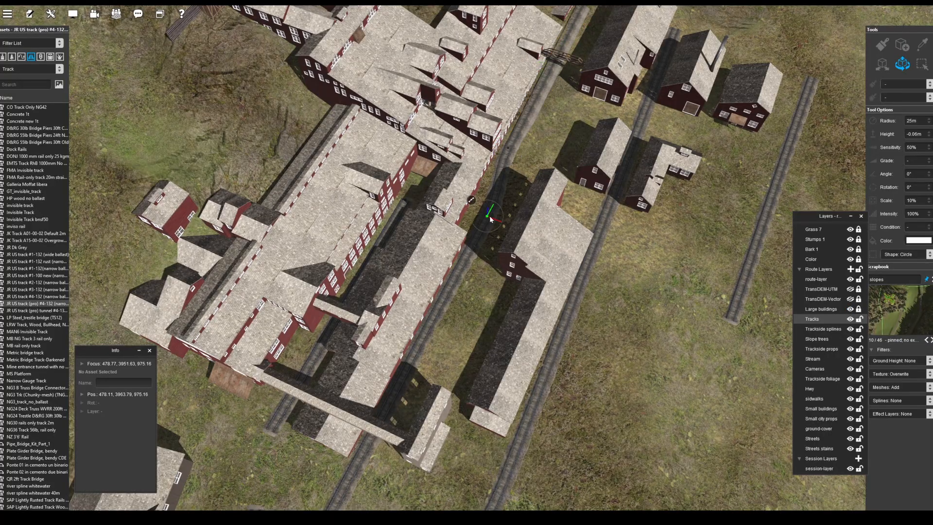
Check the track points at the mill entrance and expand the focus coordinates in the object information.
right_click_drag(480, 237, 412, 311)
scroll(412, 311, "down", 5)
scroll(514, 175, "up", 5)
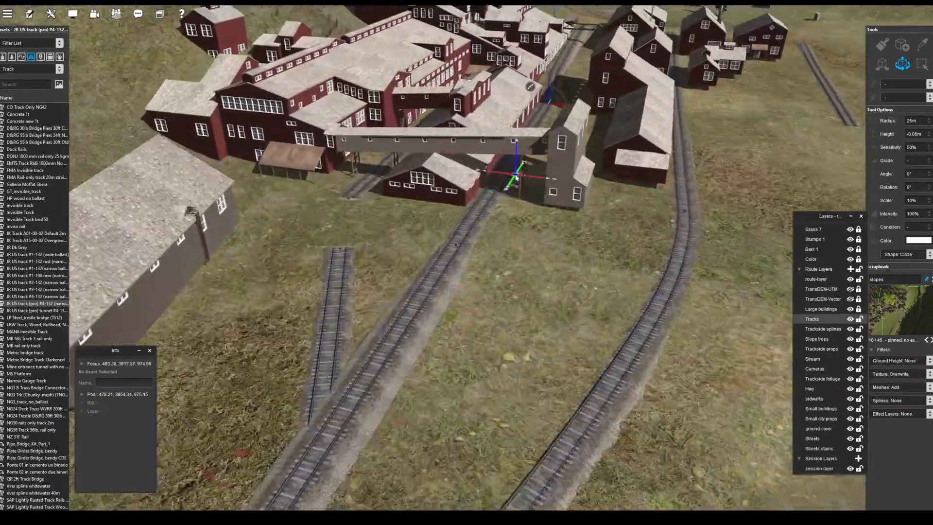
right_click_drag(514, 175, 432, 281)
left_click_drag(530, 171, 530, 168)
right_click_drag(530, 168, 432, 313)
left_click(410, 291)
left_click(375, 255)
left_click(82, 364)
Set the height of the central track's spline point between the mill buildings to 975.5 m.
key("w")
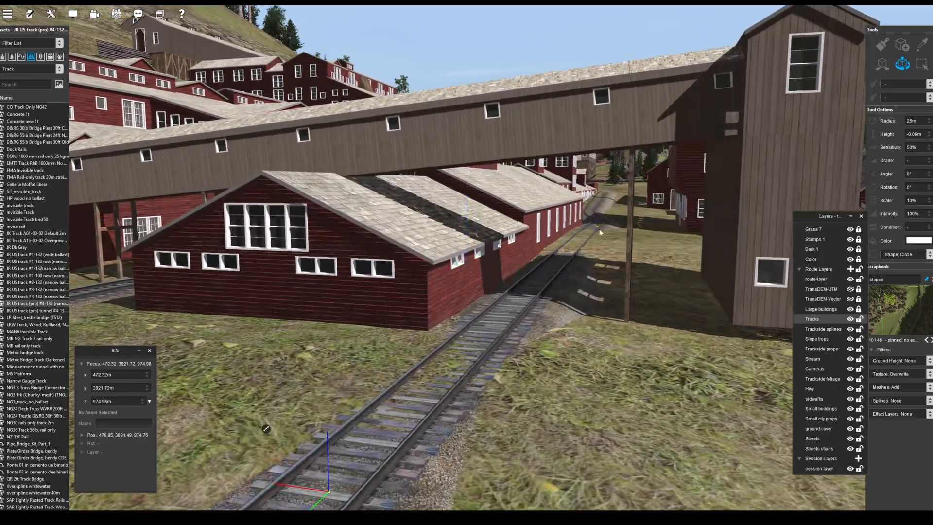
key("w")
right_click_drag(597, 227, 550, 192)
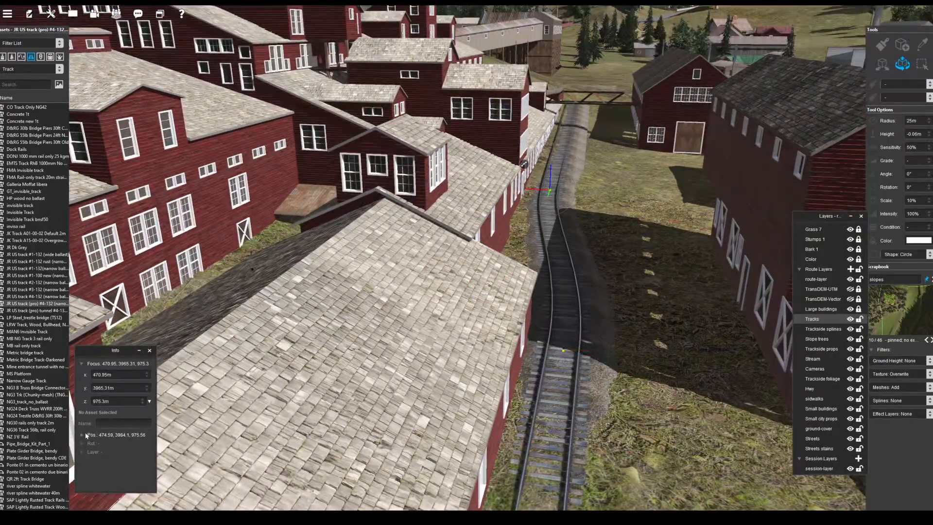
key("Return")
key("w")
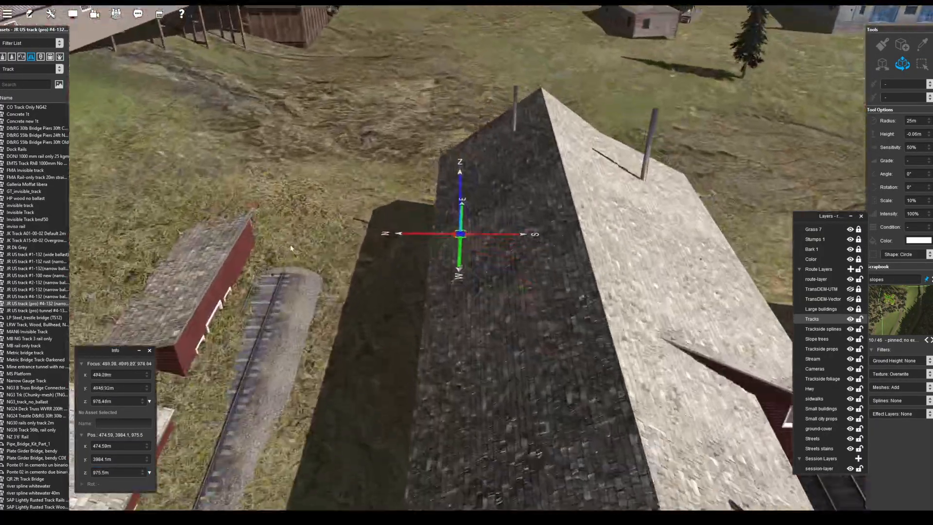
Hide the Large buildings layer and smooth the ground under the far end section of the central mill track.
left_click(267, 305)
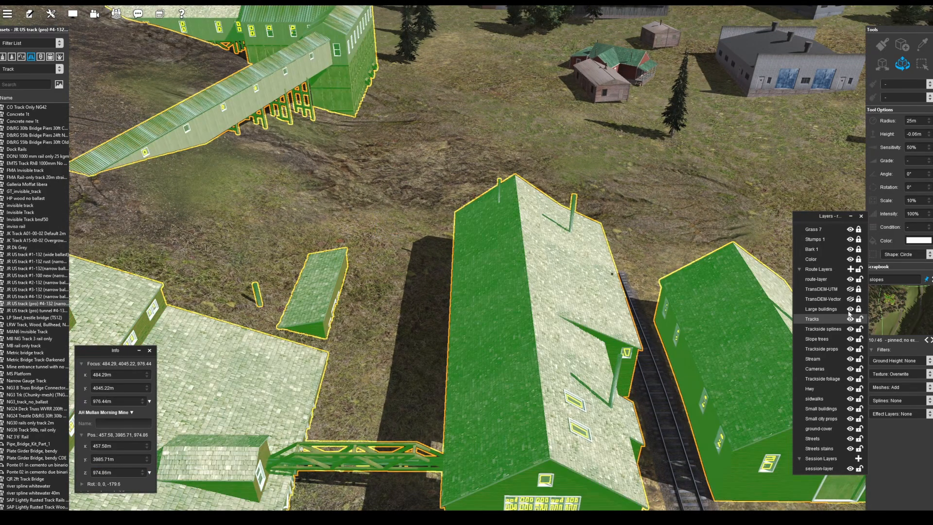
left_click(849, 309)
left_click(361, 304)
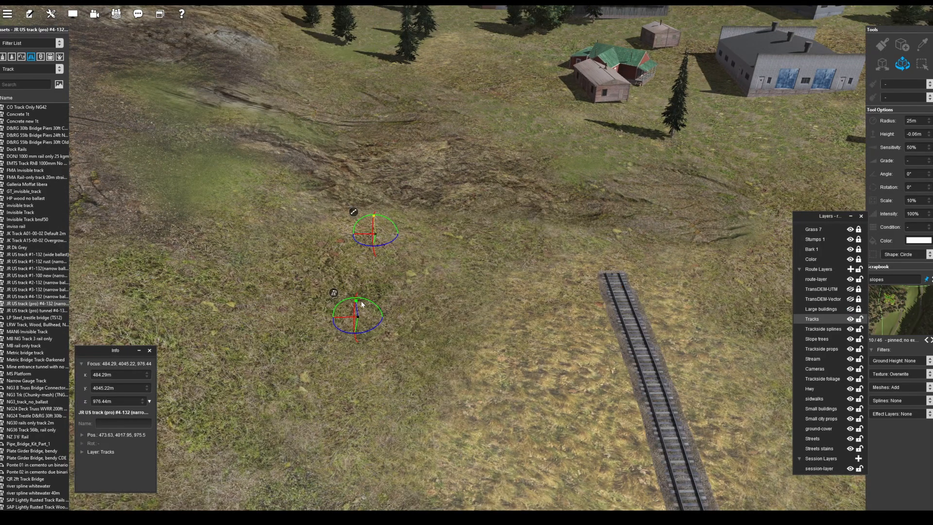
left_click(336, 293)
left_click(359, 347)
key("s")
Smooth the ground under the nearer sections of the central mill track.
left_click(549, 161)
left_click(439, 452)
left_click(416, 348)
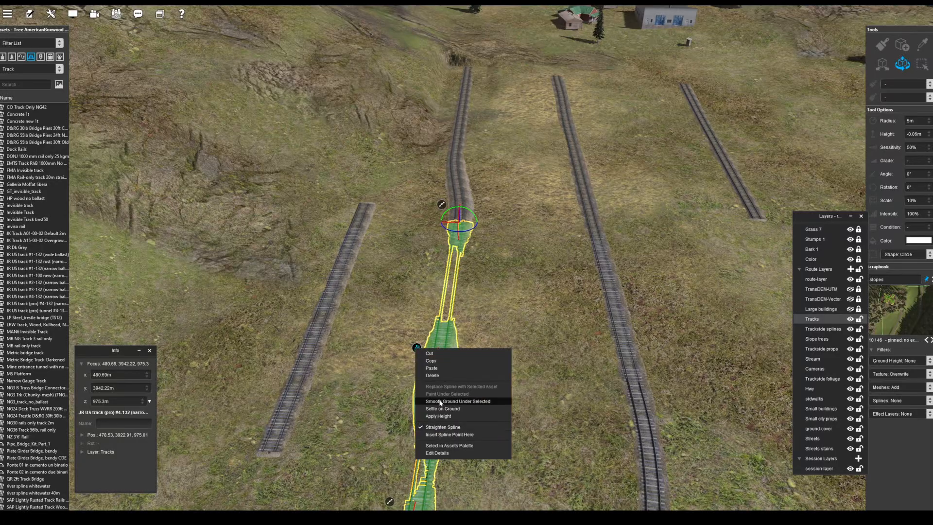
left_click(440, 403)
right_click_drag(505, 166, 467, 262)
left_click(403, 235)
left_click(383, 224)
left_click(403, 276)
Show the Large buildings layer and reposition the end point of the central mill track beside the small shed.
left_click(850, 309)
scroll(467, 262, "down", 5)
right_click(470, 197)
scroll(466, 233, "up", 6)
left_click(470, 190)
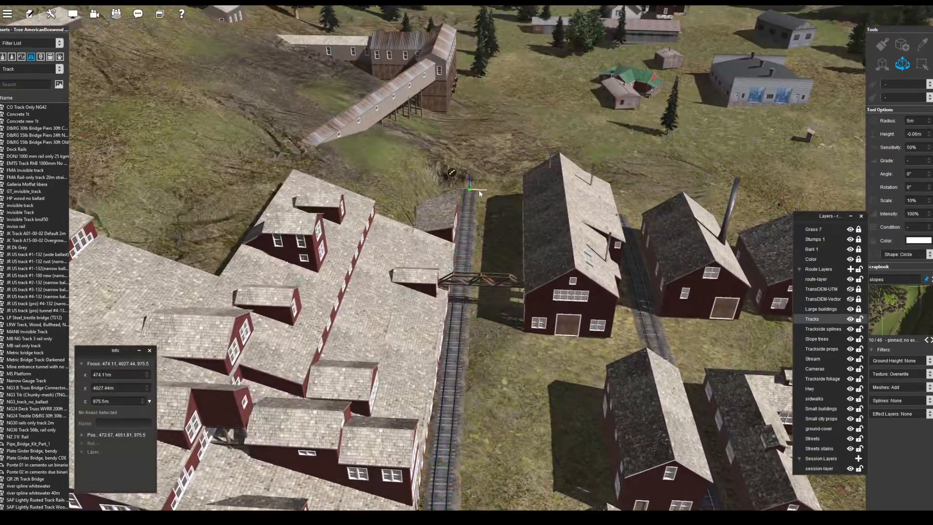
right_click_drag(484, 175, 460, 249)
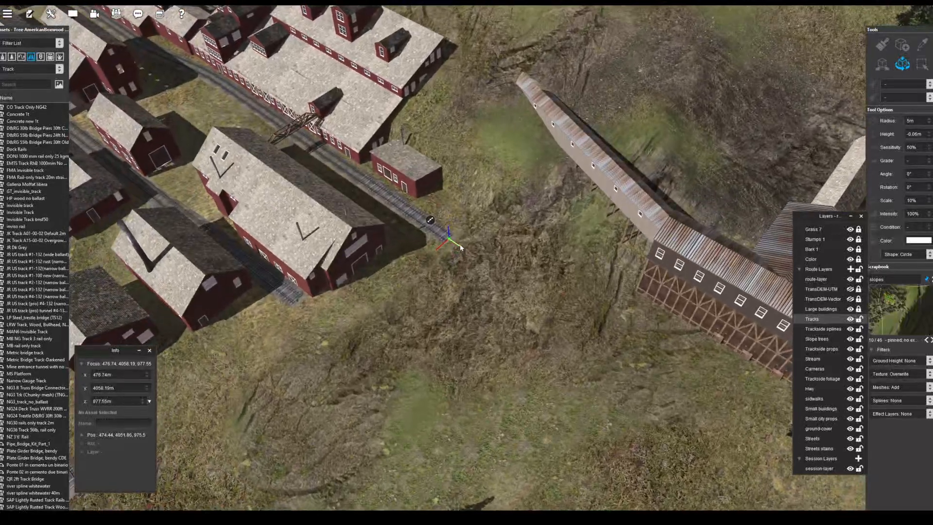
left_click(408, 218)
Extend the central mill track from its end toward the trestle building with JR US track (pro) #4-132.
left_click(902, 45)
right_click_drag(419, 228, 469, 268)
left_click(31, 57)
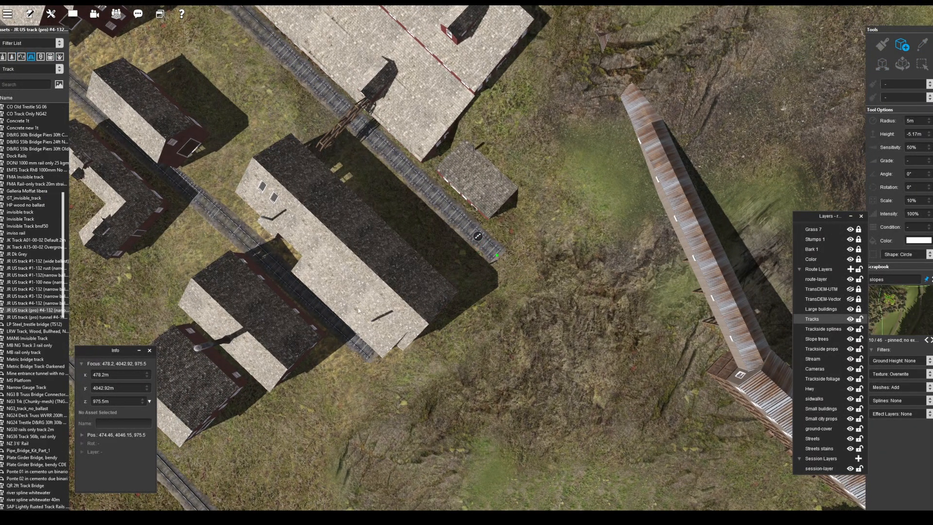
right_click(627, 347)
left_click_drag(335, 166, 465, 248)
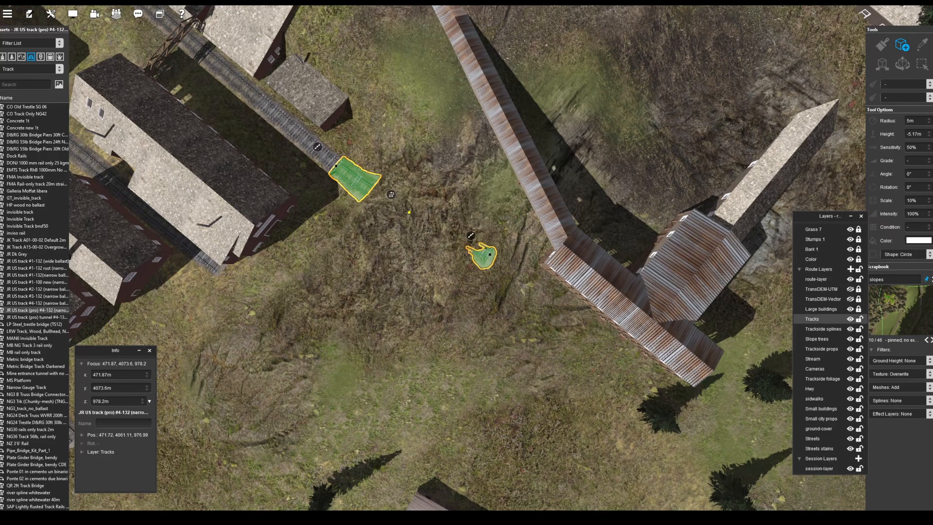
Set the new track section's grade to 0% and its height to 975.5 m.
left_click(915, 160)
type("0")
key("Return")
right_click_drag(377, 199, 460, 314)
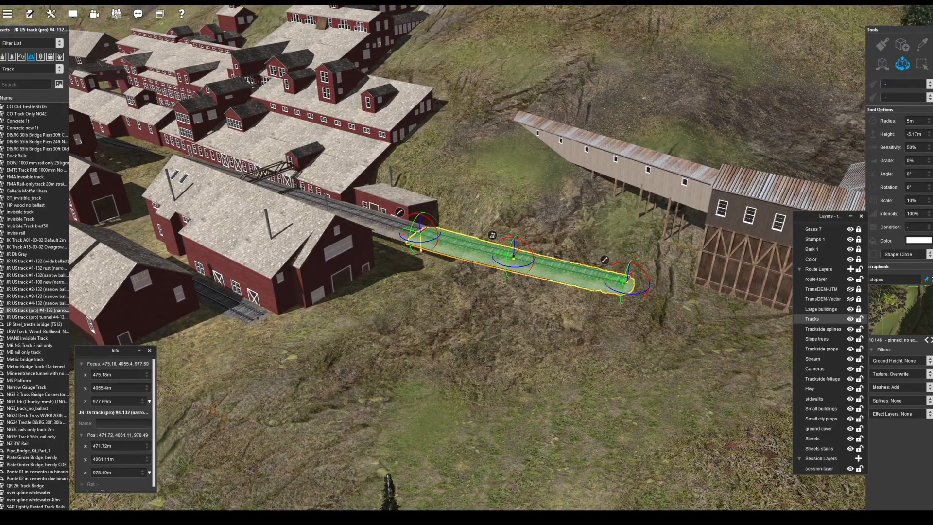
type("975.5")
key("Return")
Add another level track section past the trestle building and smooth the ground under it.
right_click_drag(624, 299, 455, 249)
left_click(454, 246)
right_click_drag(757, 417, 464, 276)
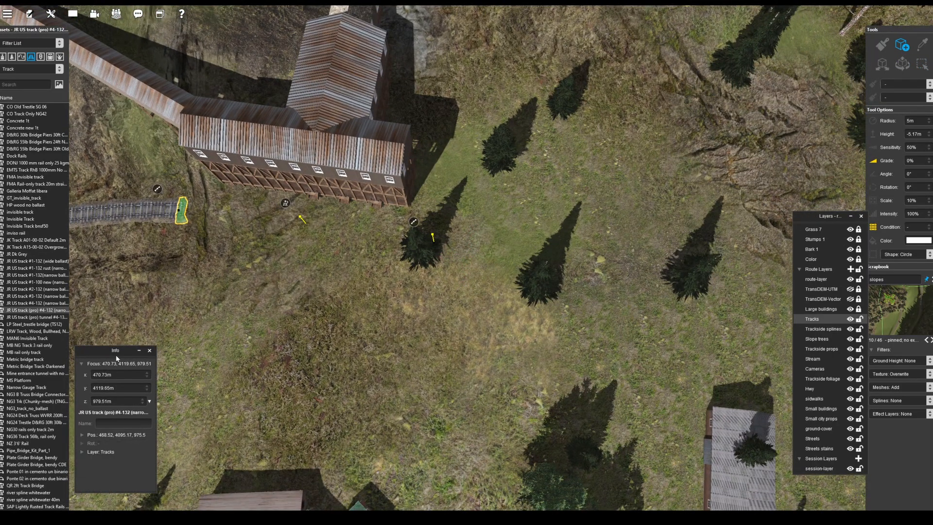
right_click(286, 203)
left_click(316, 259)
Extend the track from its end past the conifers to the green-roofed house at a 2% grade.
left_click(434, 239)
right_click_drag(707, 294, 465, 262)
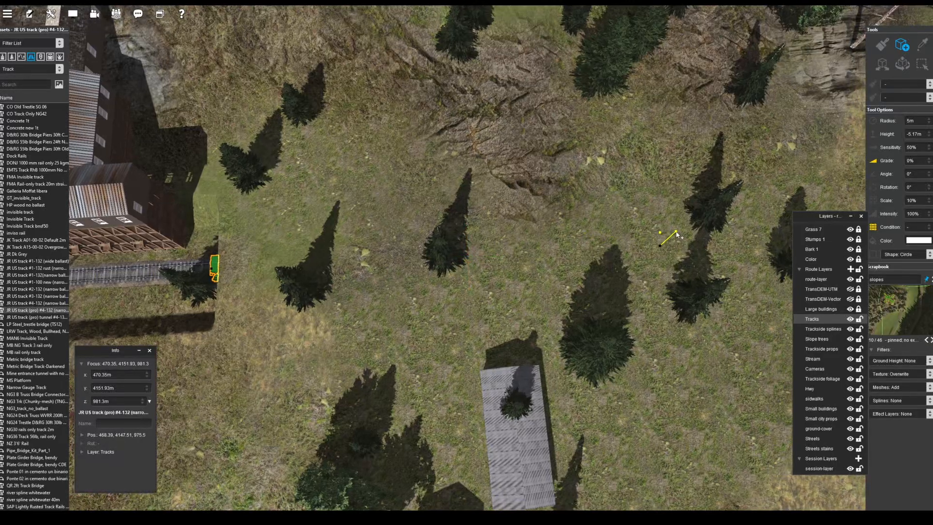
right_click_drag(770, 233, 558, 226)
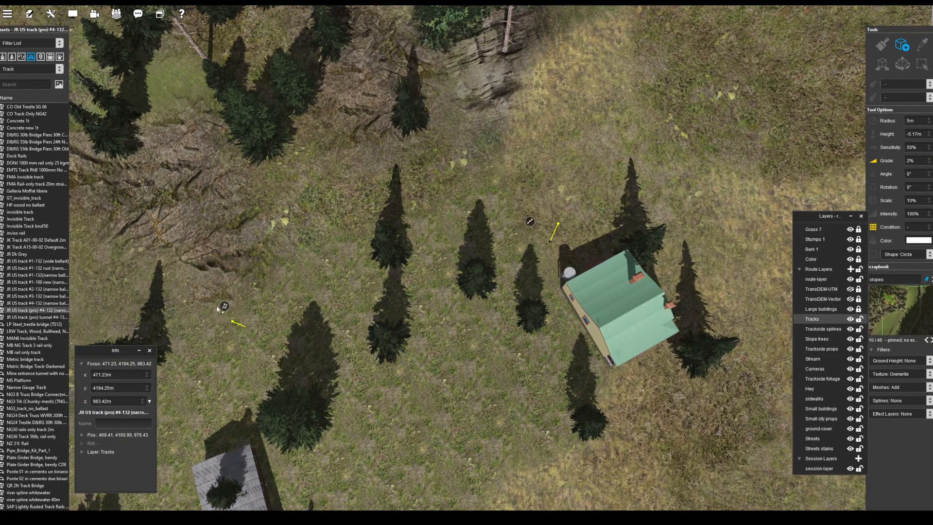
right_click(221, 306)
left_click(252, 361)
right_click_drag(121, 296, 445, 249)
key("ctrl+z")
key("ctrl+z")
Smooth the ground under the track section between the trestle building and the green-roofed house.
right_click_drag(639, 187, 573, 235)
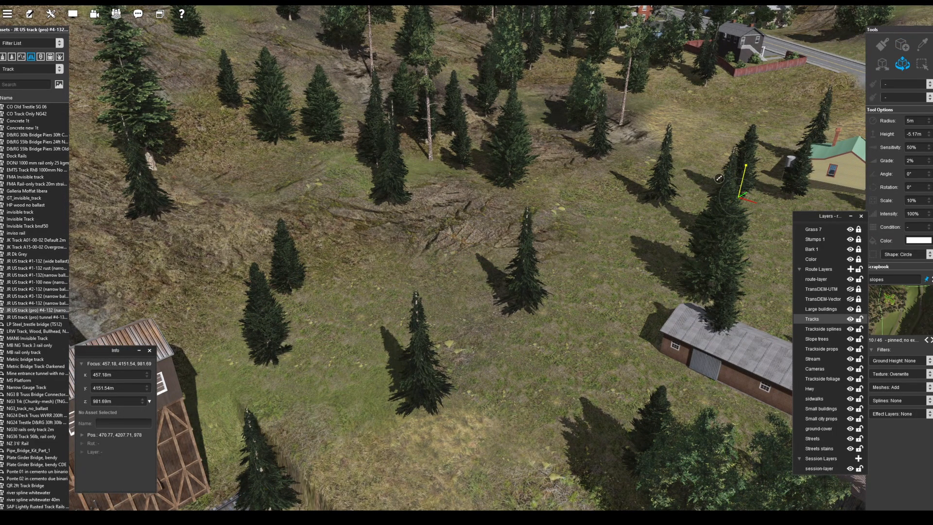
right_click_drag(332, 456, 463, 268)
left_click(448, 192)
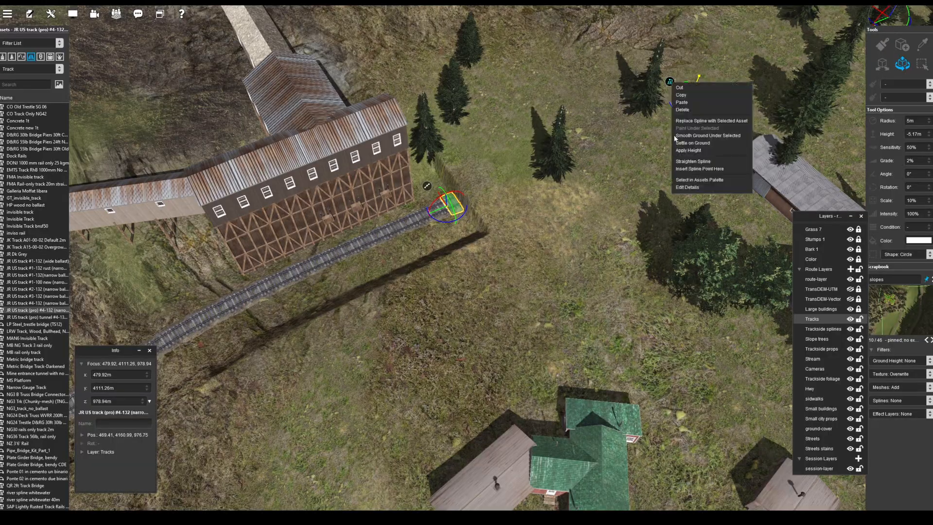
left_click(675, 137)
Examine the extended mill track and its surroundings, from the green-roofed house back to the main line.
scroll(461, 268, "down", 10)
scroll(462, 268, "up", 10)
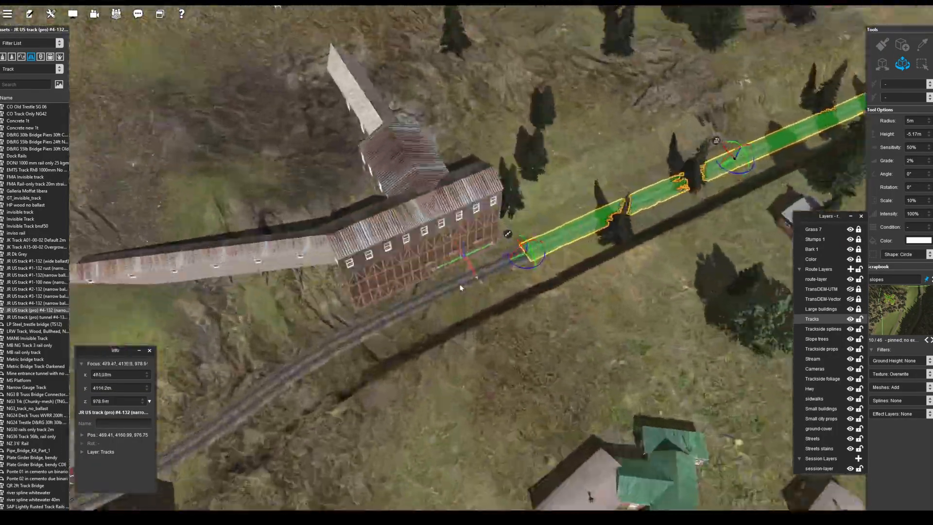
right_click_drag(460, 287, 443, 302)
scroll(452, 304, "down", 5)
right_click_drag(515, 199, 428, 265)
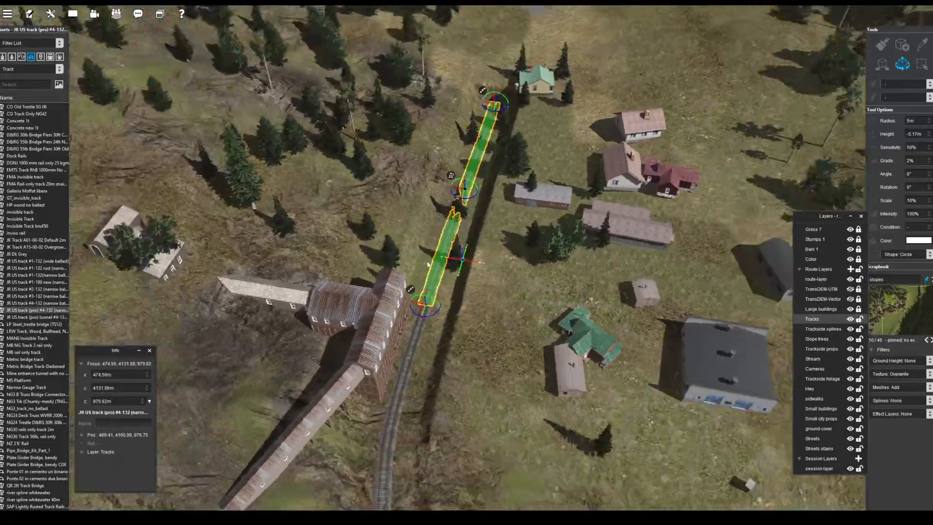
scroll(428, 264, "down", 10)
right_click(425, 335)
right_click_drag(423, 337, 454, 306)
scroll(455, 303, "up", 5)
right_click(465, 142)
right_click_drag(464, 142, 501, 174)
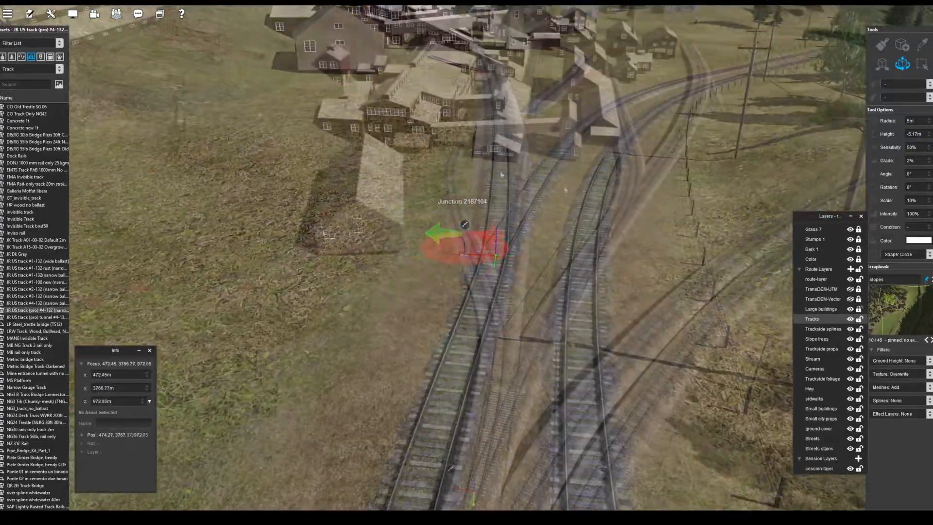
Lay a level parallel track between the mill buildings and connect it to the existing track beside the trestle building.
key("p")
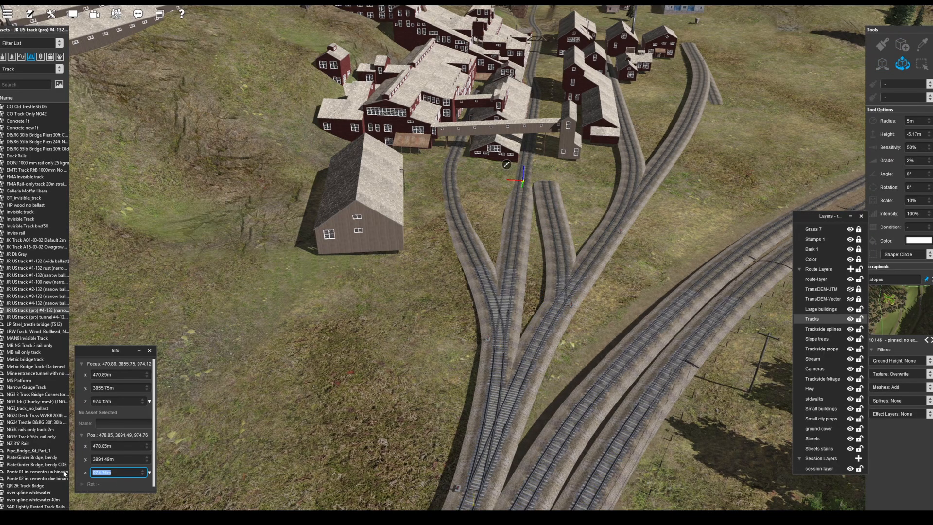
left_click(902, 45)
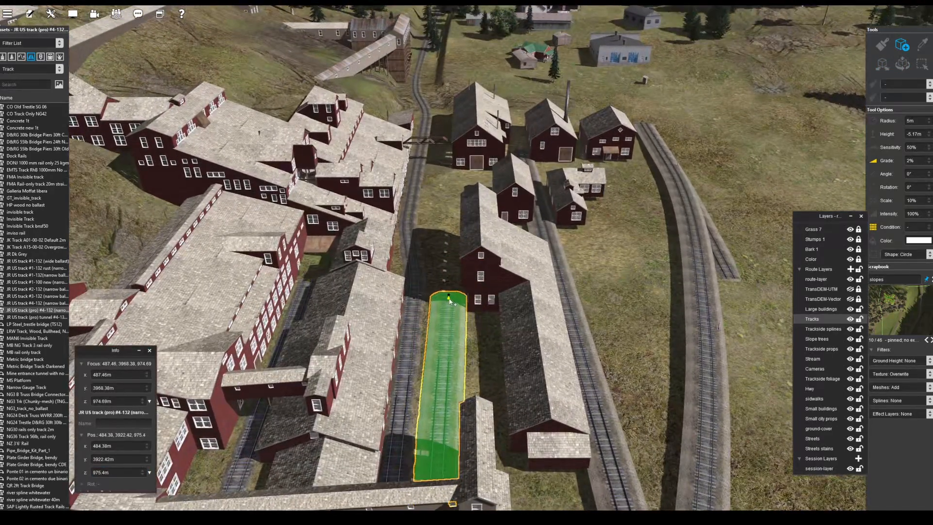
left_click(429, 320)
key("Up")
left_click_drag(464, 248, 460, 266)
key("Up")
key("Up")
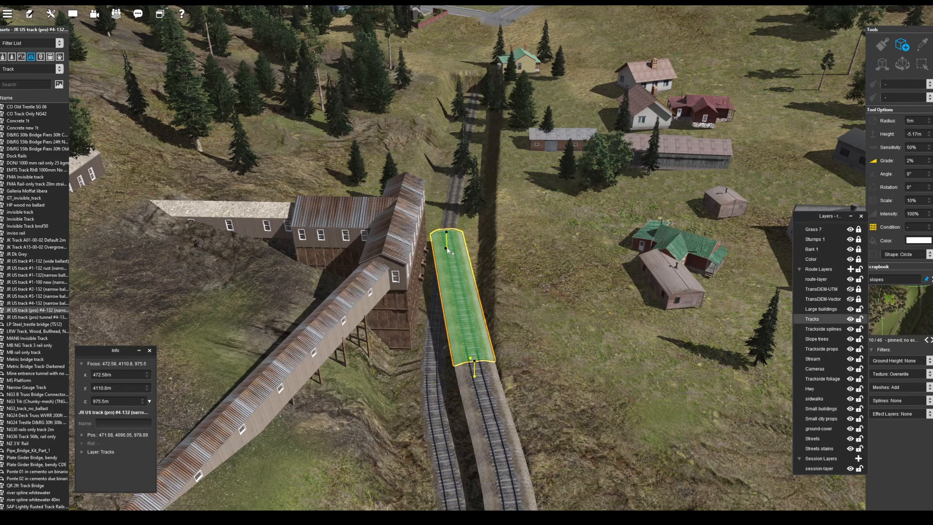
key("Down")
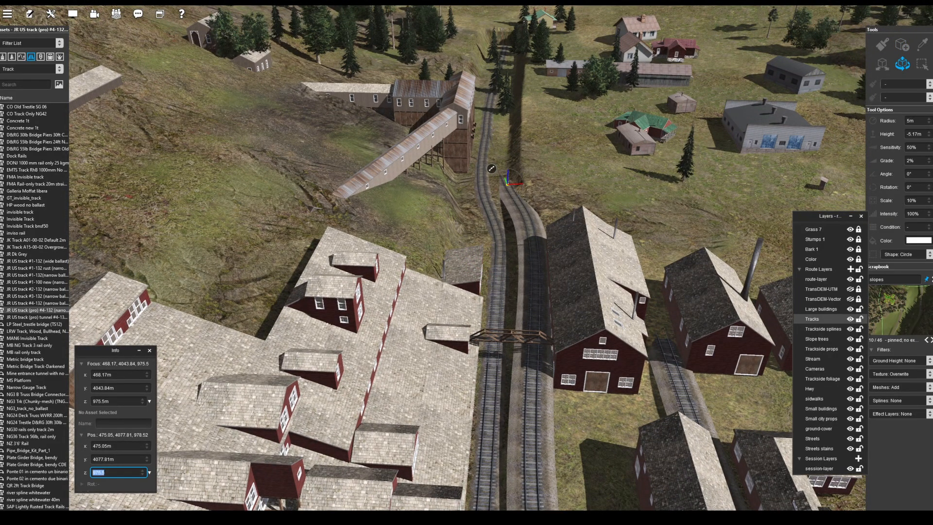
Apply the copied height to the points of the track running between the mill buildings.
key("ctrl+v")
key("Return")
key("Down")
left_click(514, 243)
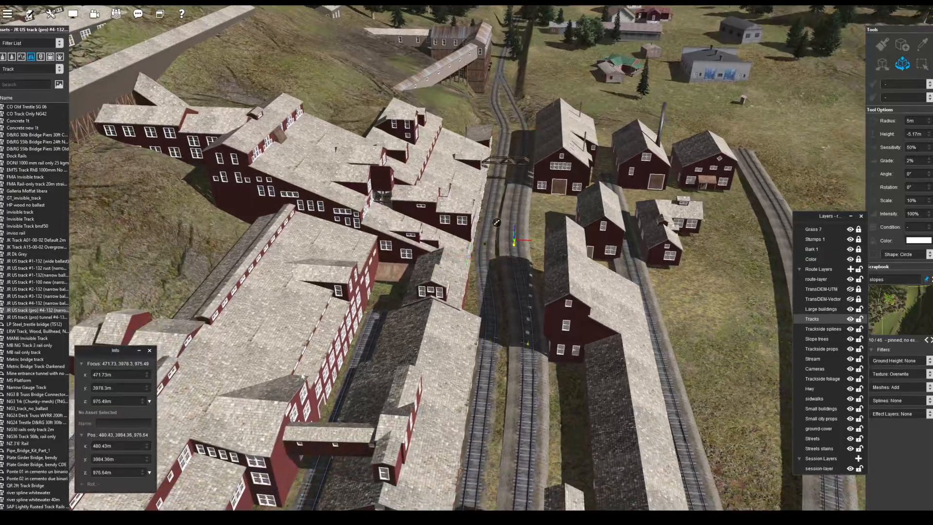
key("Return")
key("Down")
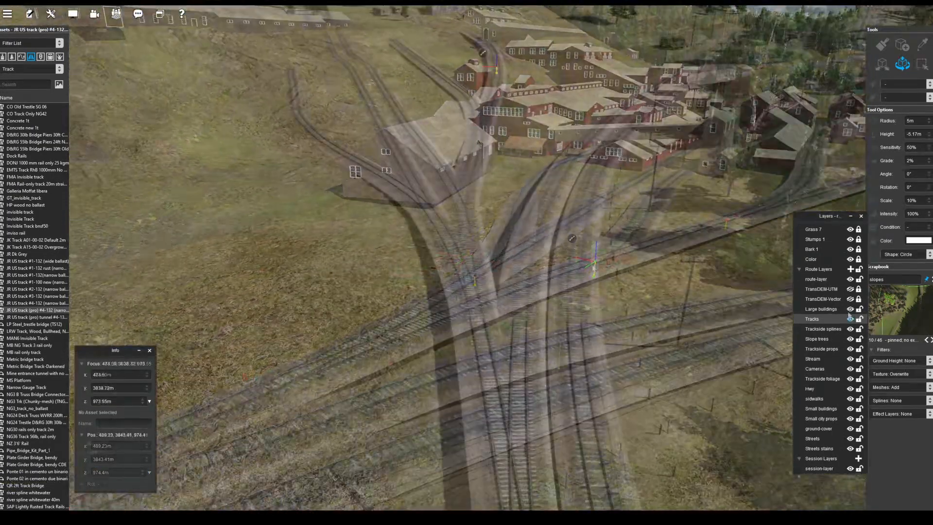
Smooth the ground under the mill junction track and the adjoining mill-side main line section.
key("Delete")
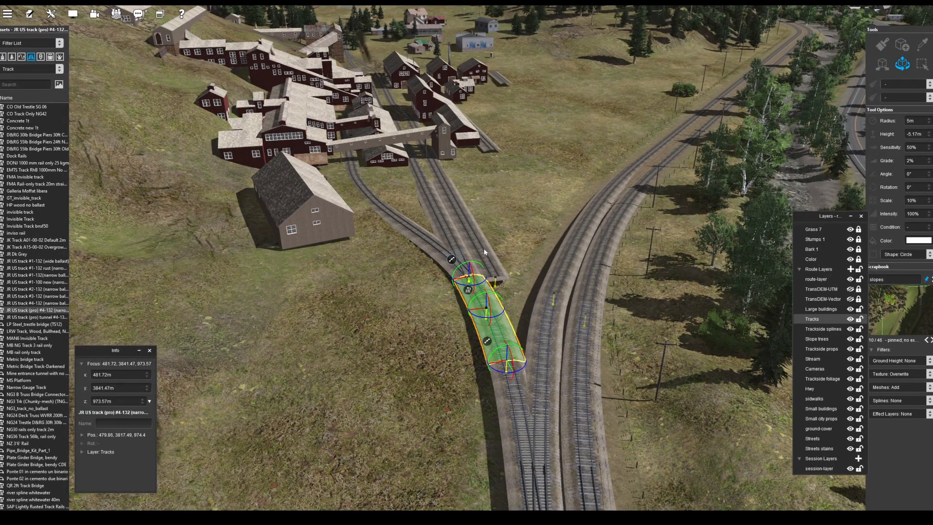
left_click(463, 228)
left_click(474, 281)
left_click(541, 339)
left_click(530, 319)
left_click(545, 371)
left_click(562, 273)
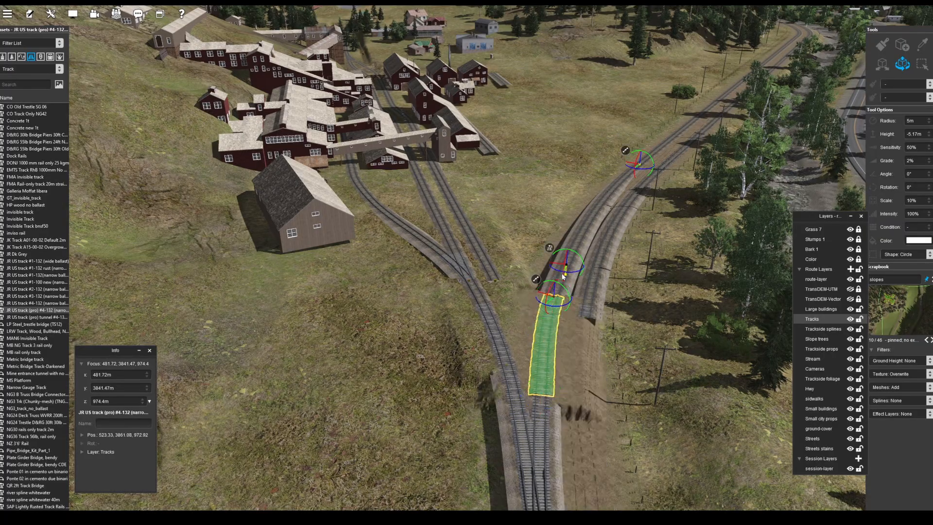
Smooth the ground under the river-side main line track and set the main line curve point's height to 974.5 m.
left_click(549, 247)
left_click(558, 300)
left_click(563, 358)
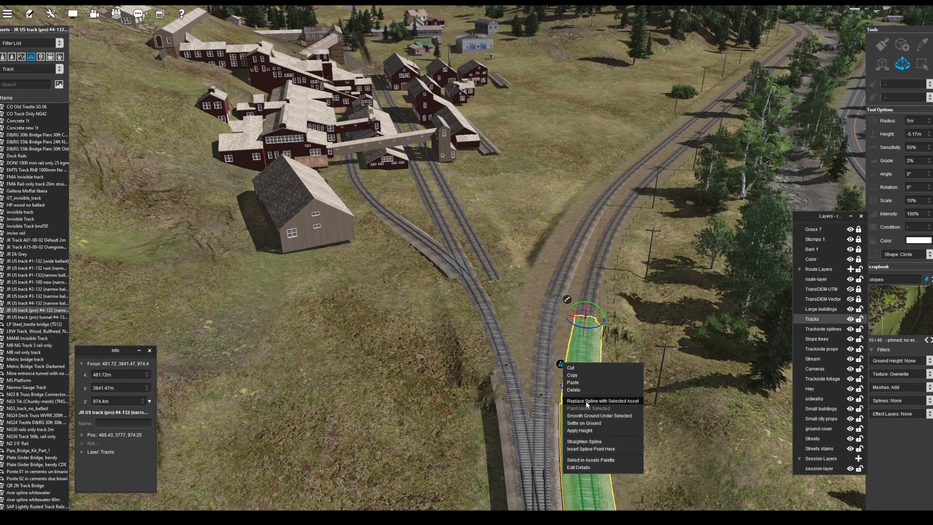
left_click(583, 410)
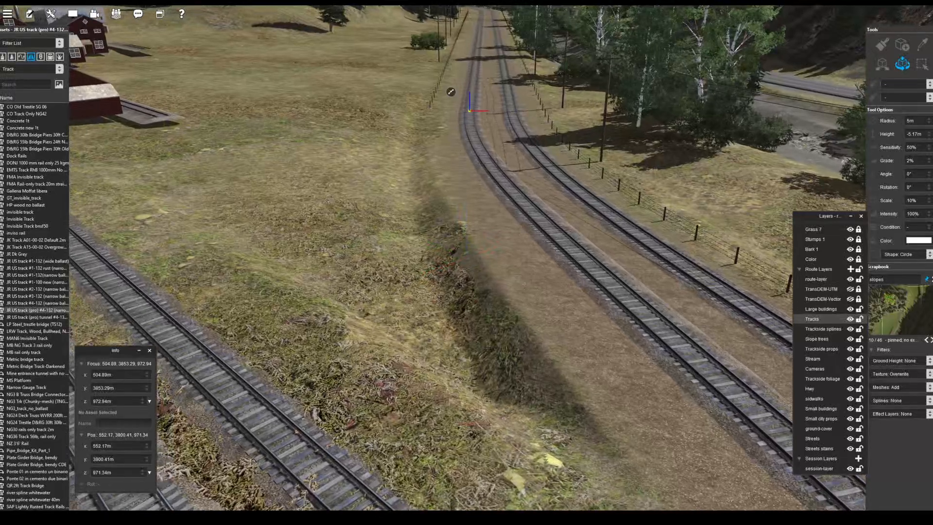
type("4.5")
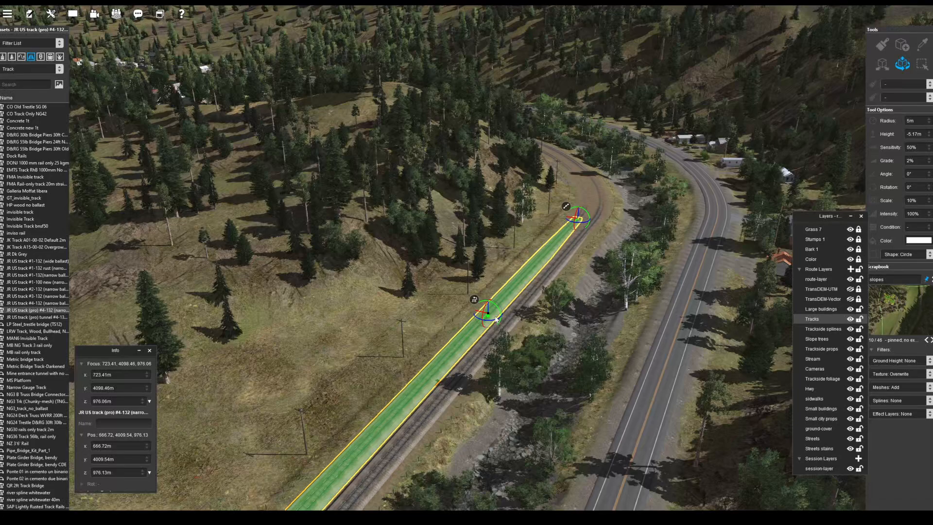
Try to smooth the ground under both straight main line tracks along the river, and undo the last changes.
right_click(505, 297)
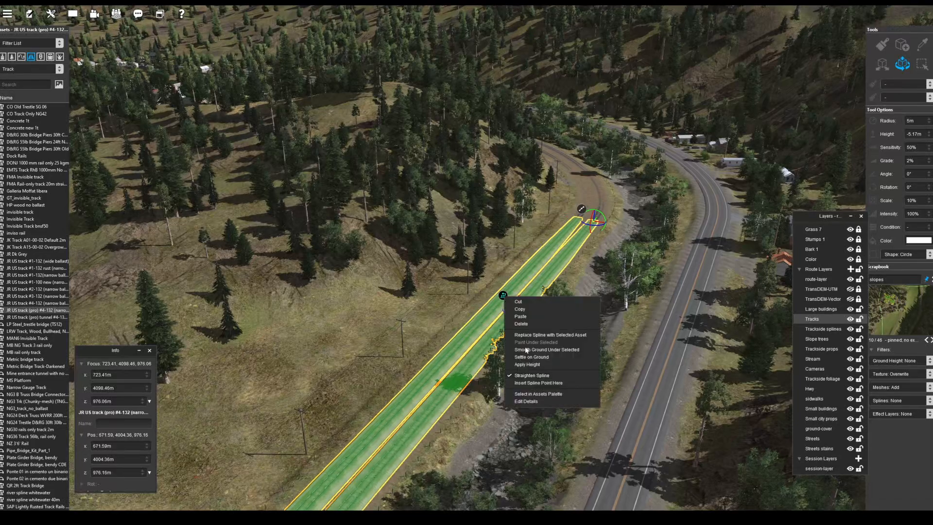
right_click_drag(369, 339, 547, 328)
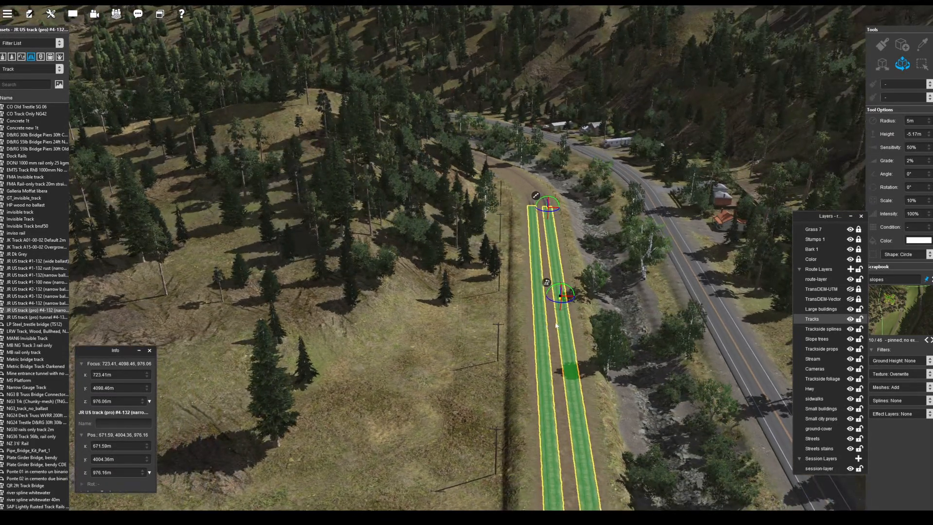
key("ctrl+z")
key("ctrl+z")
key("ctrl+z")
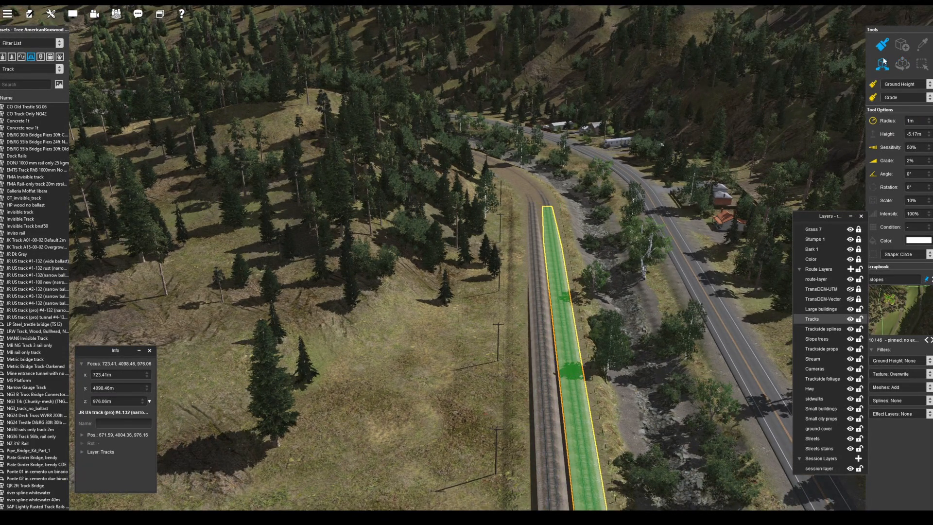
Smooth the ground under the straight mill-side main line track and its curved section beside the mill.
left_click_drag(549, 350, 538, 331)
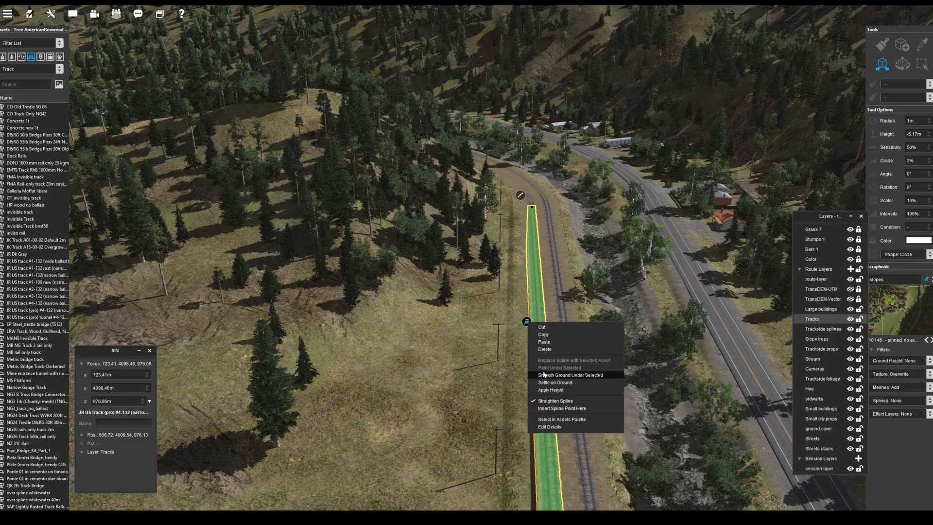
key("Down")
left_click(478, 300)
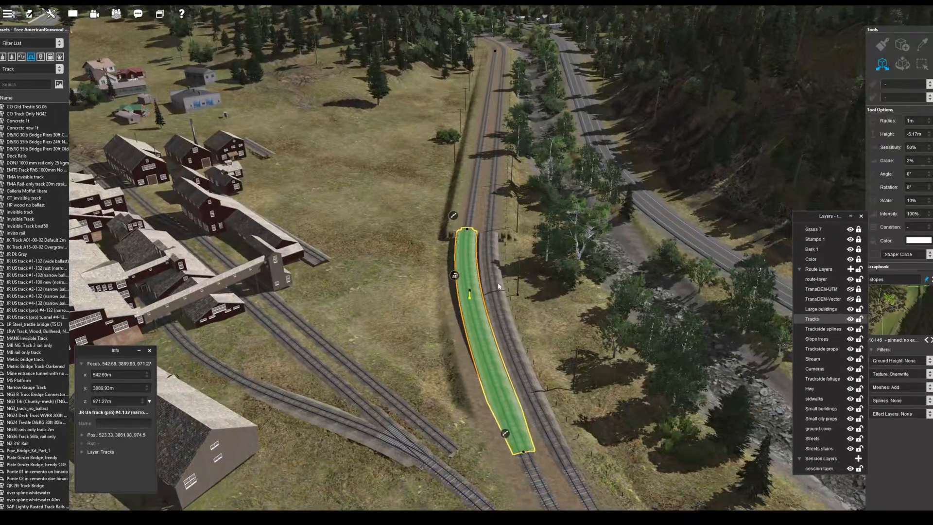
left_click(490, 275, "ctrl")
right_click(476, 259)
left_click(495, 319)
key("Down")
Smooth the ground under the junction sections and the two parallel main line sections leading away from the mill.
left_click(441, 344)
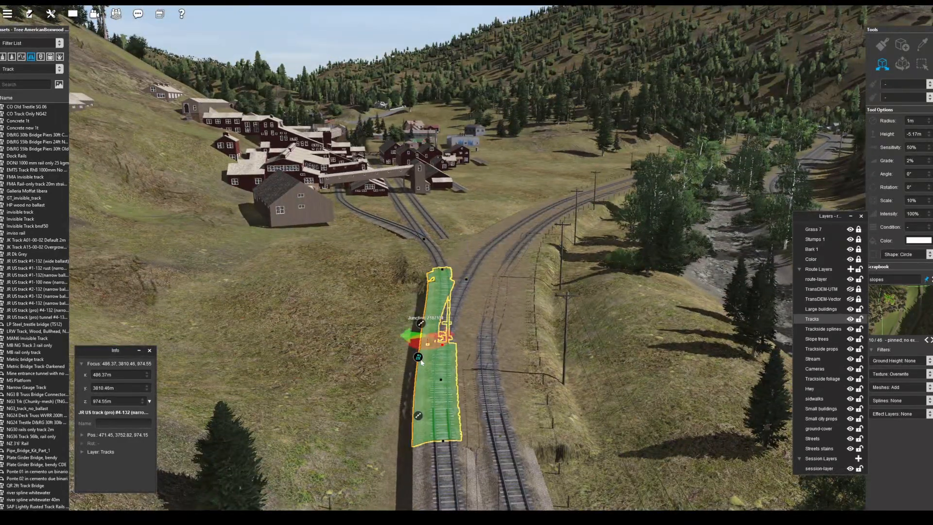
left_click(421, 359)
left_click(443, 410)
key("Down")
left_click(481, 409)
left_click(524, 435)
key("Up")
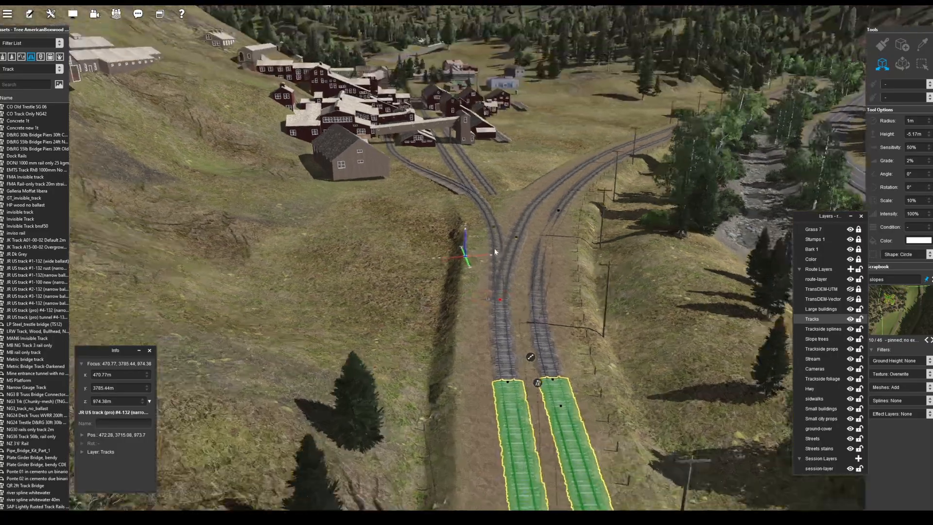
Smooth the ground under the river-side main line track from beside the junction around the curve.
left_click(598, 249)
left_click(575, 235)
left_click(600, 290)
key("Up")
right_click(604, 231)
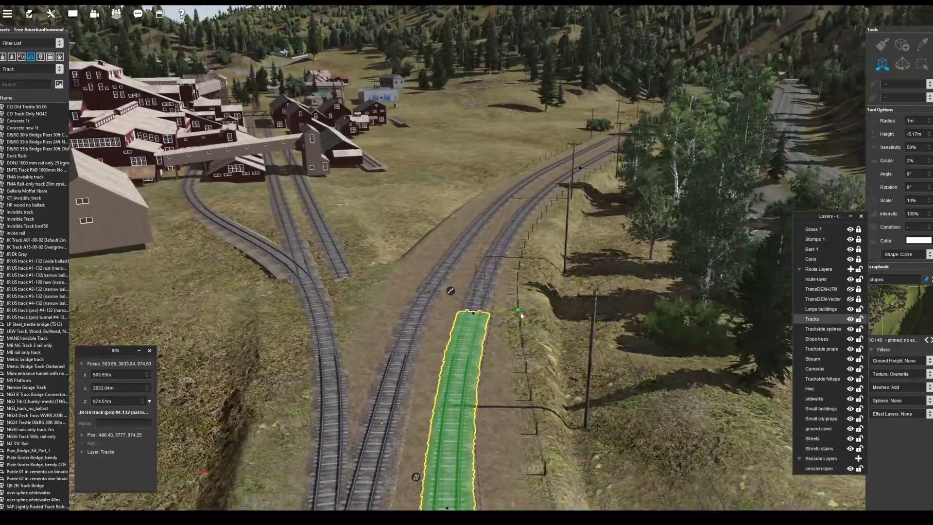
left_click(525, 346)
Smooth the ground under the curved mill lead track and the siding beside the long red building.
right_click_drag(561, 253, 565, 46)
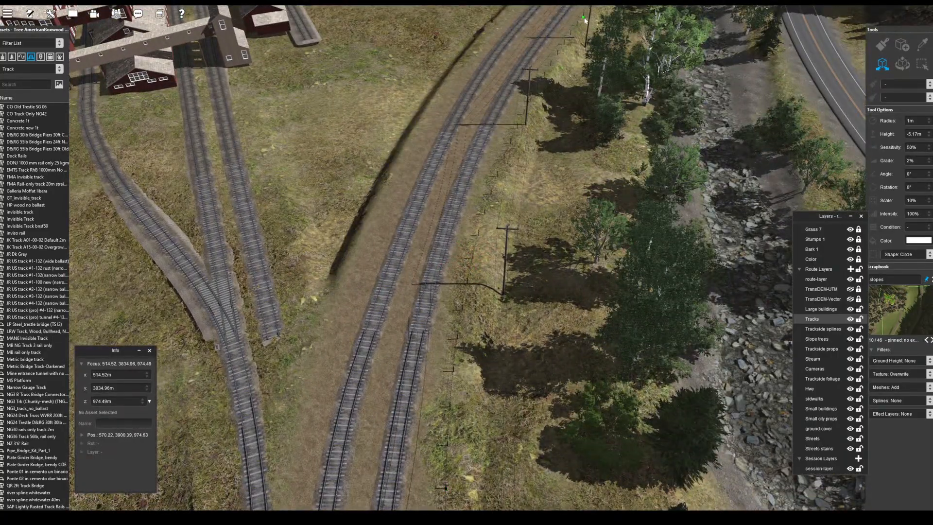
right_click_drag(287, 306, 479, 329)
scroll(479, 329, "down", 4)
left_click(413, 221)
left_click(392, 202)
left_click(413, 255)
left_click(505, 115)
left_click(484, 102)
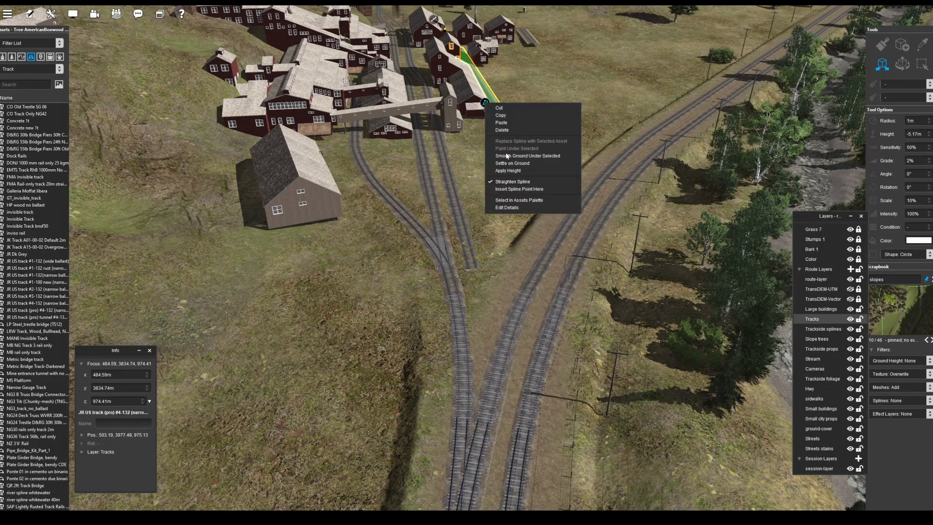
left_click(506, 156)
Shorten the siding beside the long red building by moving its far end back to the two small red houses.
left_click(902, 64)
right_click_drag(570, 63, 485, 201)
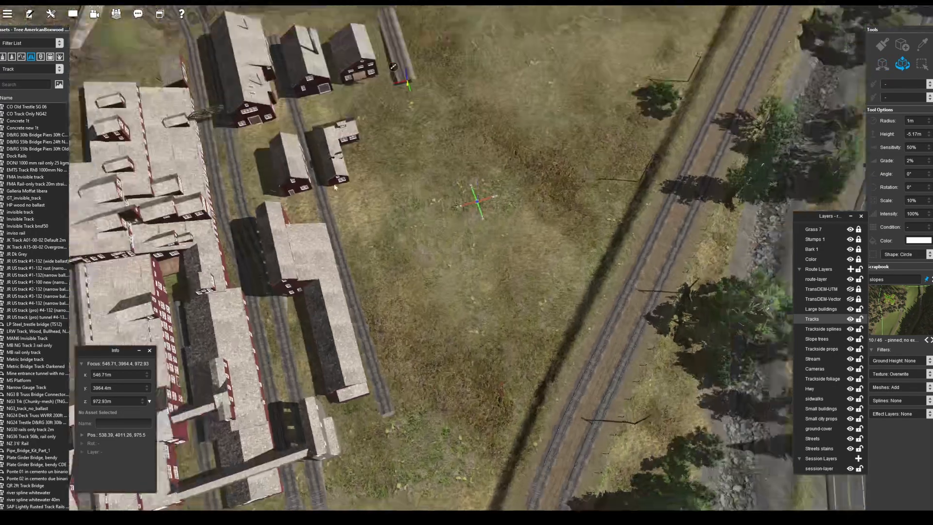
scroll(478, 202, "down", 3)
right_click(311, 209)
right_click(486, 418)
left_click(517, 231)
right_click(532, 186)
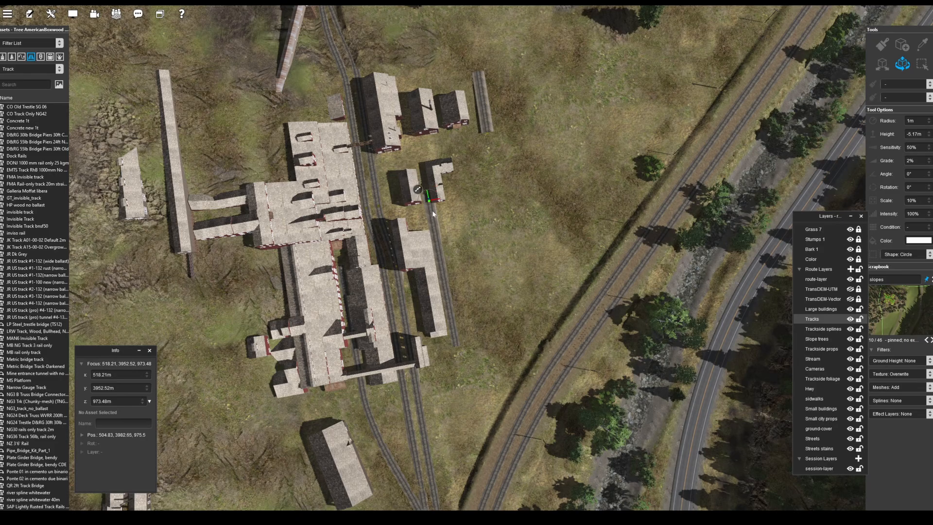
Reposition the ends of the siding so the track runs alongside the long red building.
right_click_drag(459, 272, 396, 204)
scroll(400, 294, "up", 3)
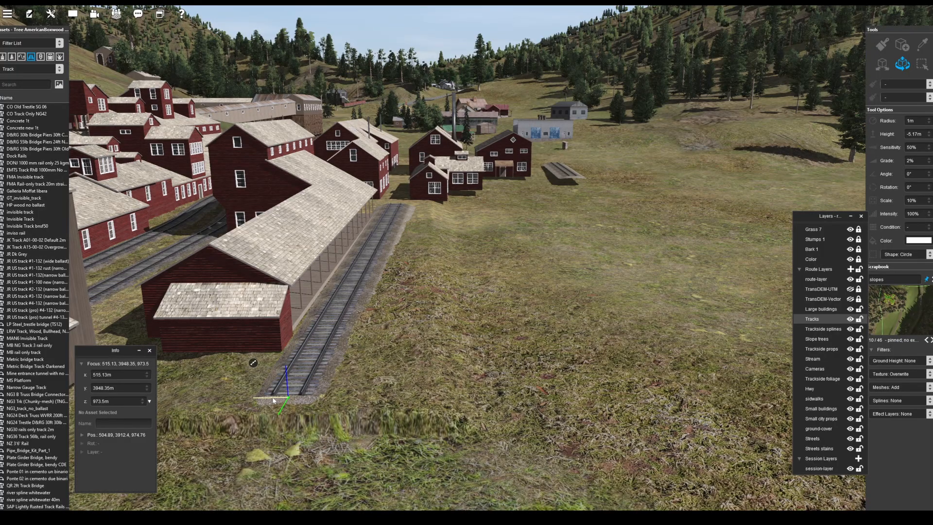
right_click(376, 207)
right_click_drag(414, 239, 514, 272)
left_click_drag(528, 230, 470, 147)
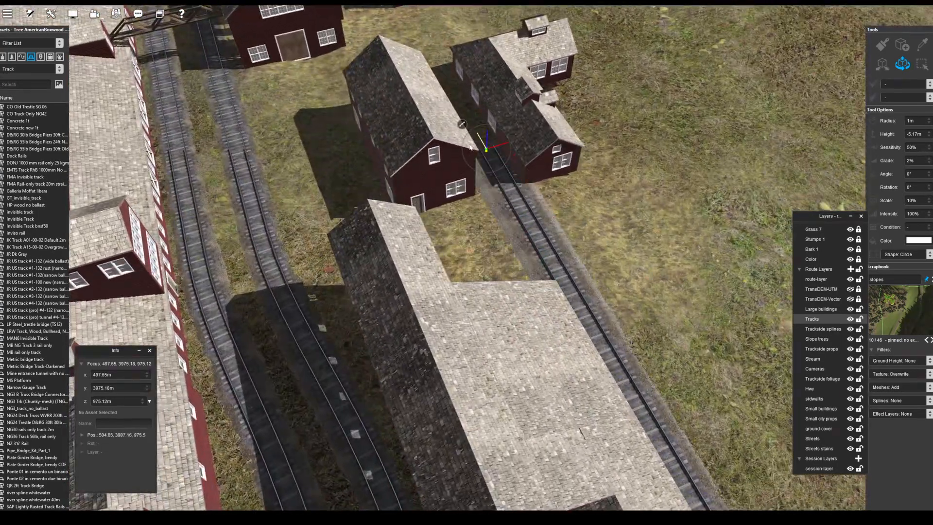
scroll(470, 147, "down", 5)
Extend the short meadow track at both ends, from the blue industrial shed past the small red houses.
left_click(700, 101)
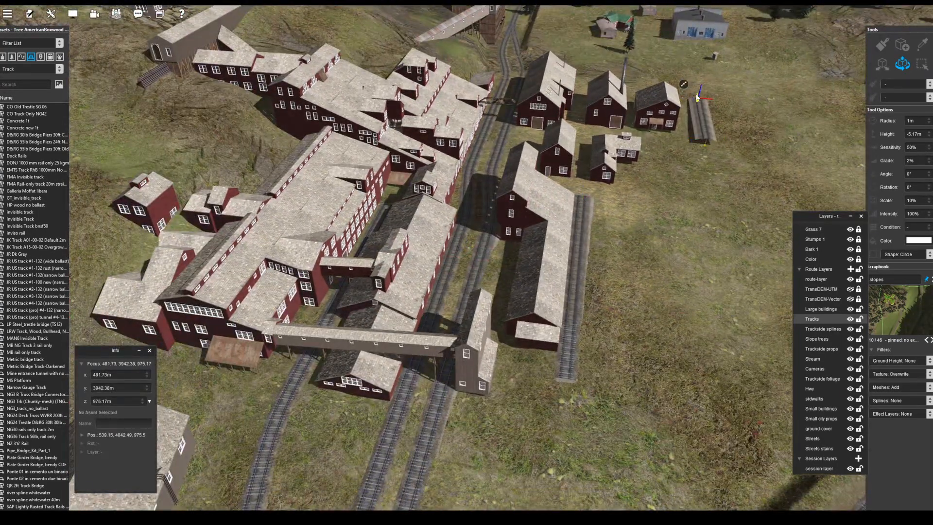
right_click(700, 223)
right_click_drag(699, 223, 497, 308)
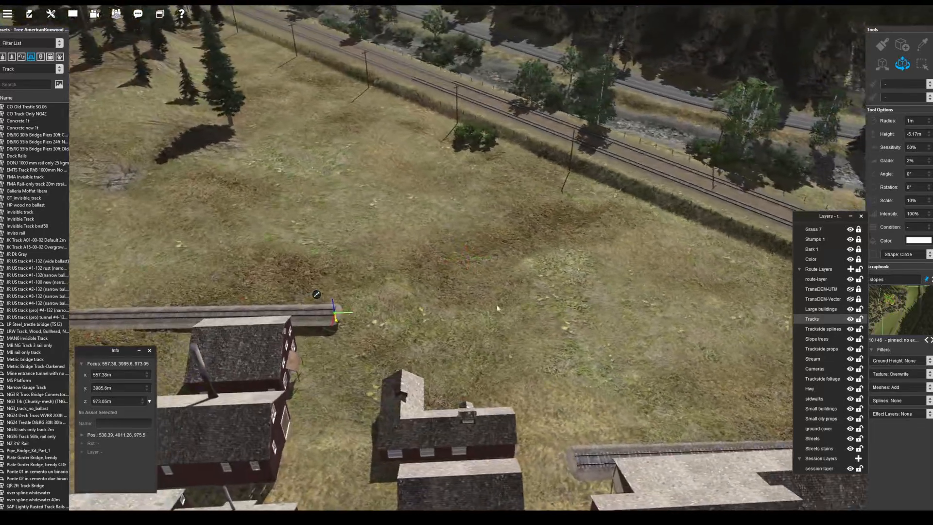
left_click_drag(337, 317, 631, 316)
scroll(457, 243, "down", 5)
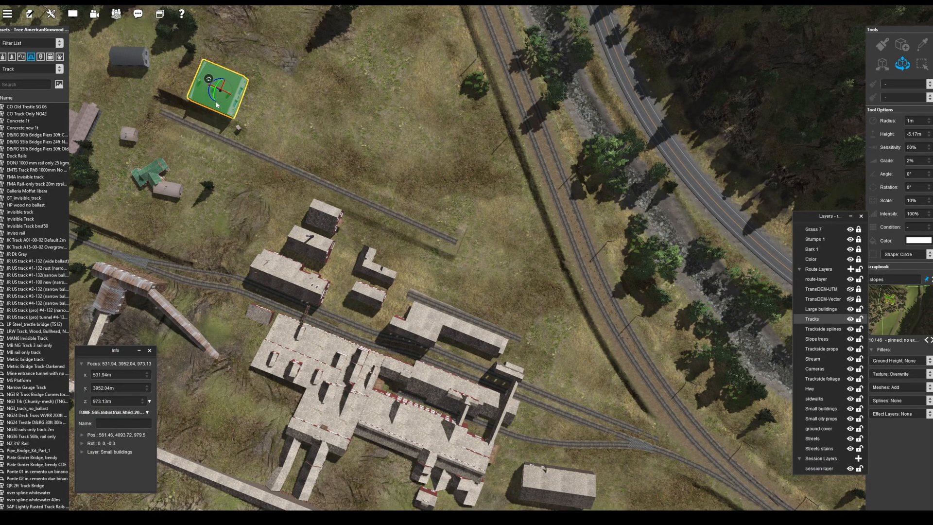
Lay a new JR US track (pro) #4-132 section from the mill junction across the meadow beyond the end of the meadow siding.
right_click_drag(524, 311, 407, 347)
right_click_drag(437, 418, 481, 341)
key("p")
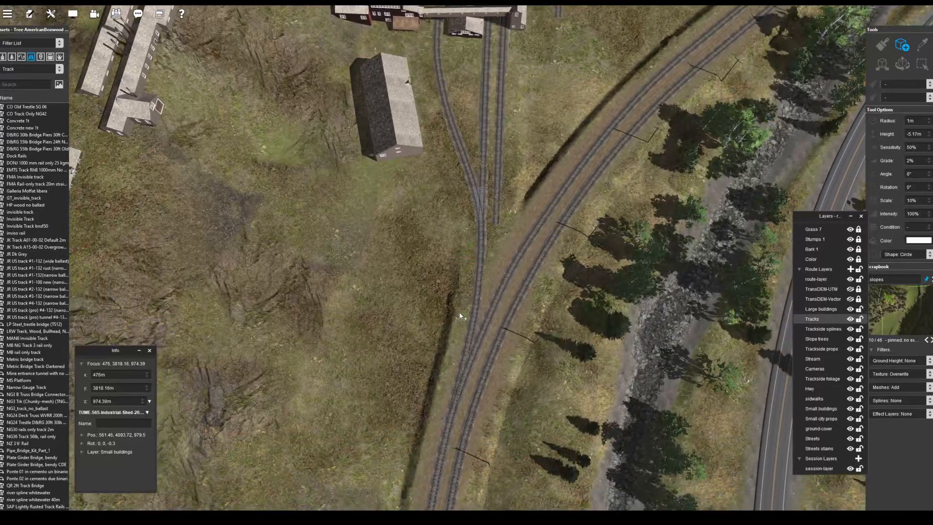
middle_click_drag(468, 288, 382, 438)
key("i")
left_click(388, 423)
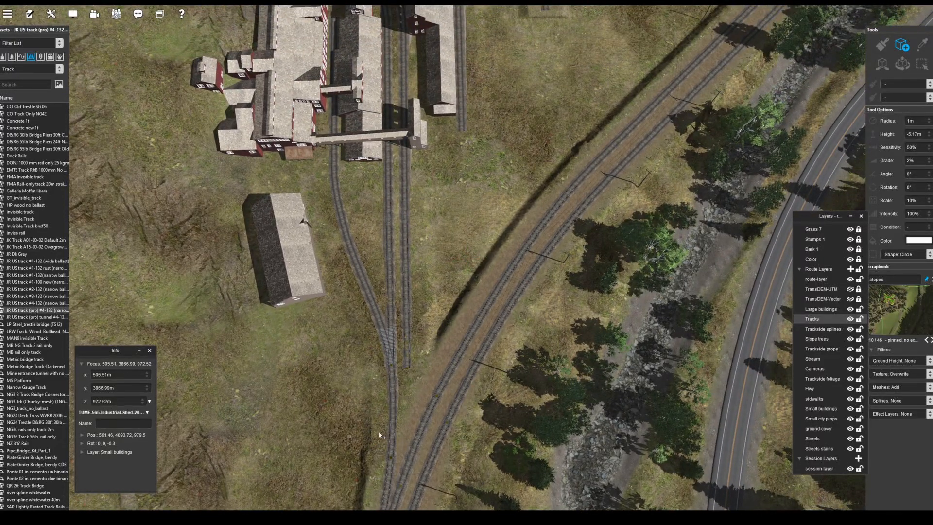
right_click(573, 87)
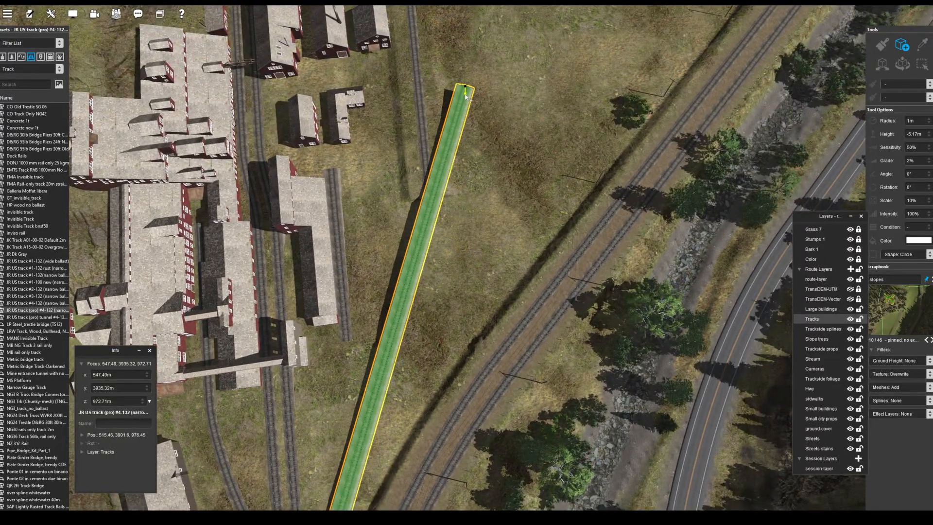
left_click(467, 95)
Lower the far end of the new meadow track to about 975.9 m.
right_click(413, 311)
right_click_drag(454, 304, 655, 202)
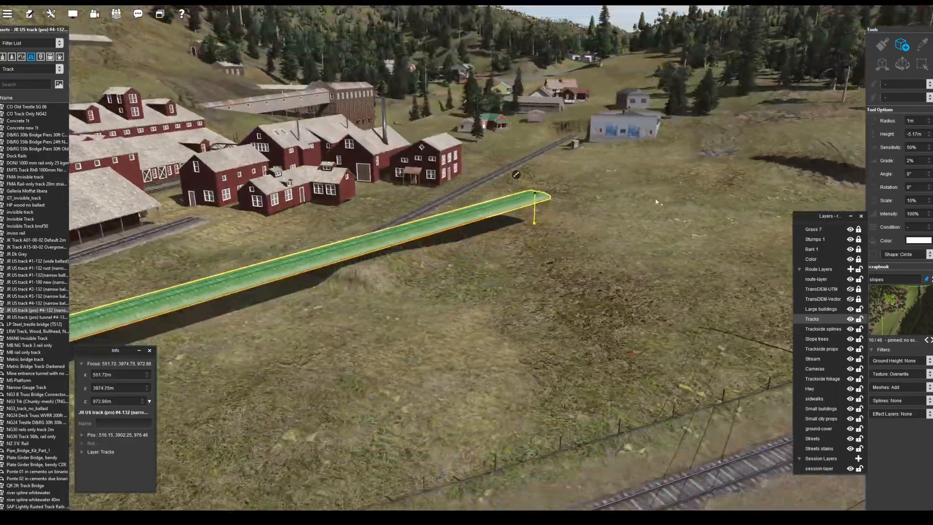
key("t")
left_click(535, 196)
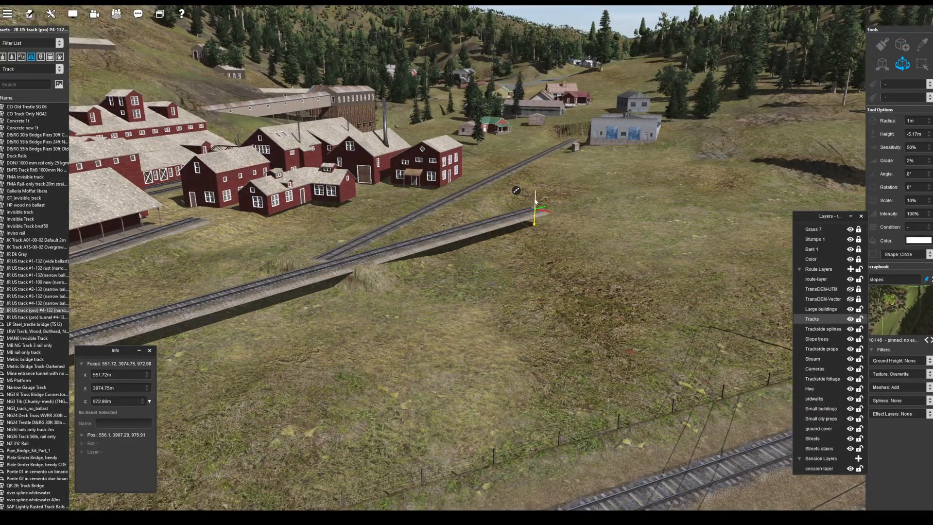
Lower the start point of the new meadow track at the mill junction to about 974.3 m.
right_click(204, 310)
right_click_drag(350, 287, 340, 177)
scroll(371, 225, "up", 5)
left_click(277, 142)
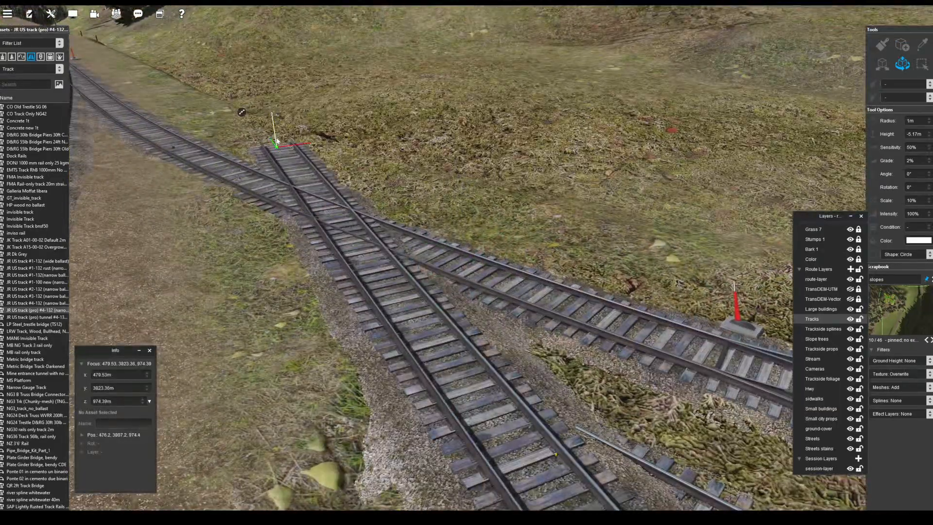
left_click_drag(277, 141, 277, 145)
Extend the parallel mill track from its open end across the new meadow track toward the main line.
right_click(297, 226)
scroll(296, 225, "down", 4)
right_click_drag(296, 226, 406, 138)
key("w")
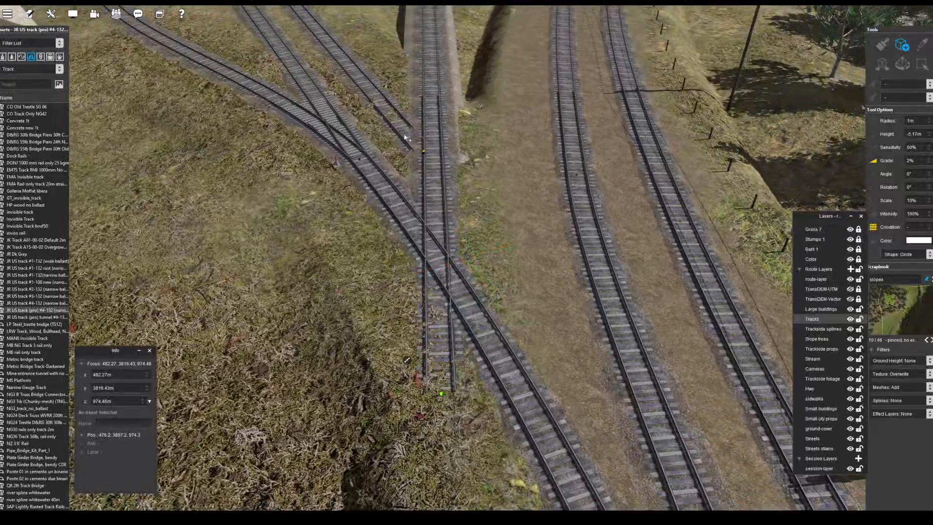
right_click(396, 121)
key("t")
scroll(490, 326, "down", 3)
left_click(511, 317)
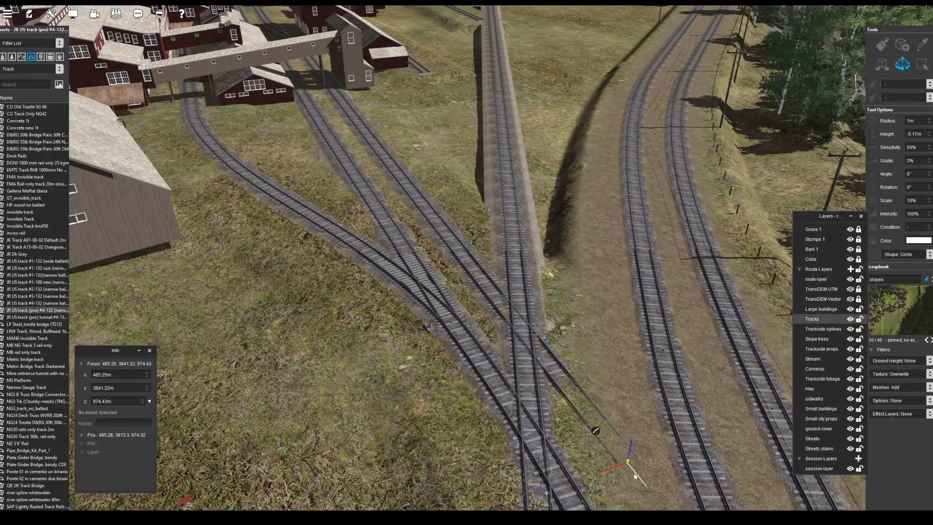
Move the meadow track's start point back beside the main line and its far end across the meadow siding.
right_click(527, 459)
right_click_drag(527, 459, 442, 311)
left_click(436, 306)
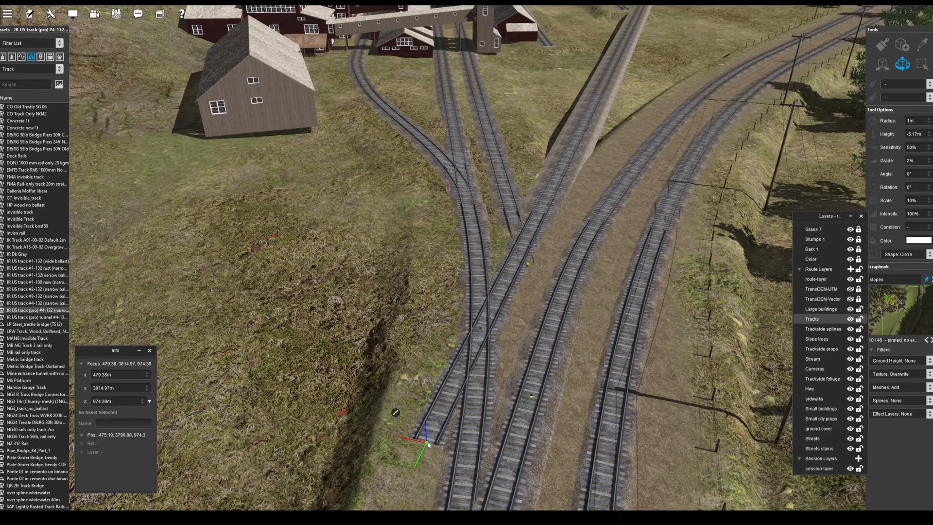
right_click(631, 23)
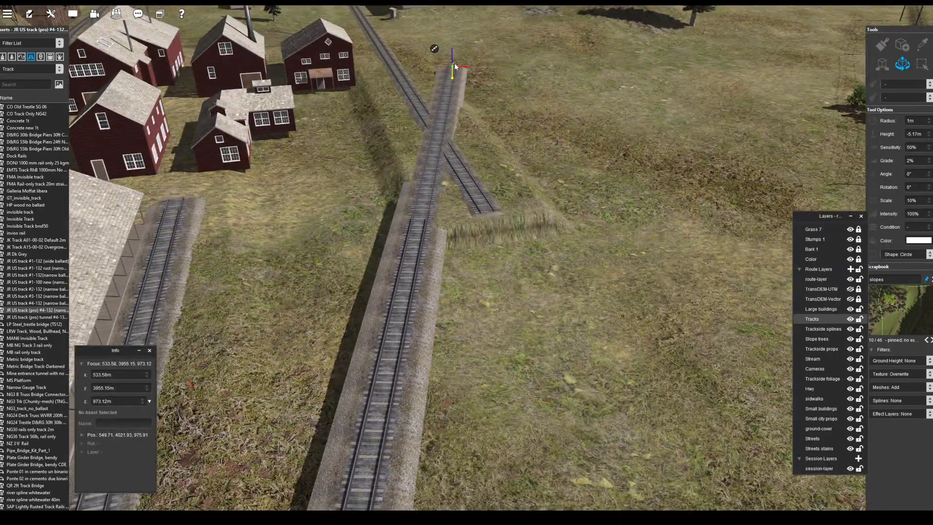
scroll(455, 67, "down", 5)
right_click(406, 412)
mouse_move(486, 301)
middle_mouse_down()
mouse_move(522, 239)
mouse_move(485, 298)
middle_mouse_up()
middle_click_drag(444, 222, 466, 272)
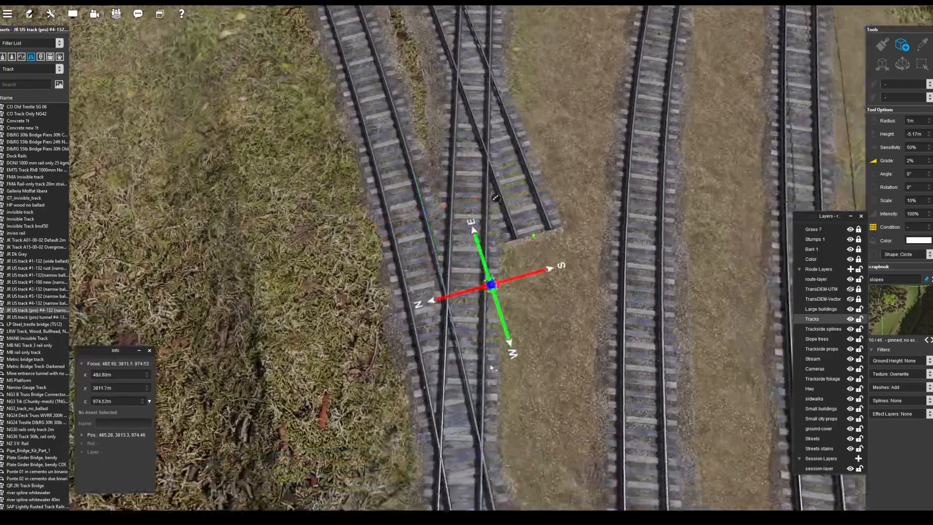
Delete the surplus track piece where the siding tracks overlap at the mill junction.
right_click(474, 389)
middle_click_drag(474, 374, 514, 374)
right_click(534, 97)
key("Delete")
right_click(395, 129)
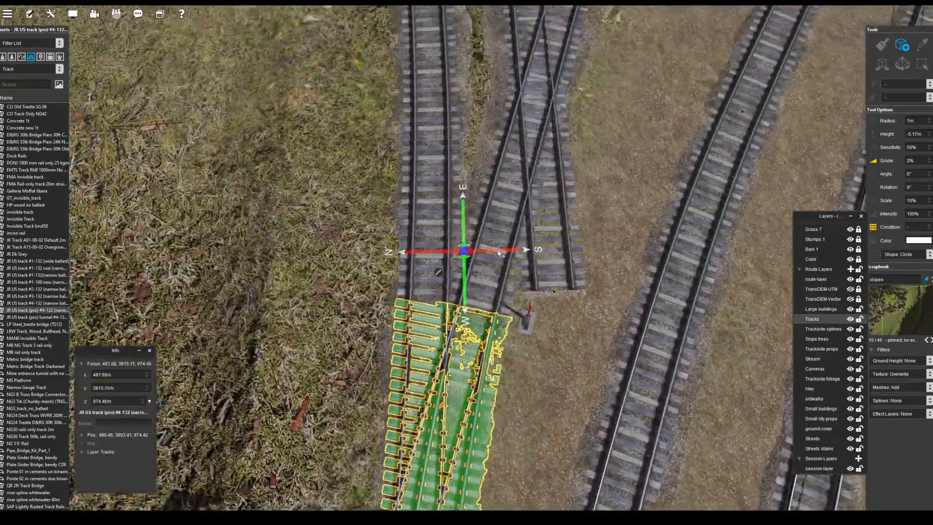
right_click(480, 120)
right_click(495, 105)
right_click(499, 119)
scroll(499, 157, "down", 5)
right_click(493, 110)
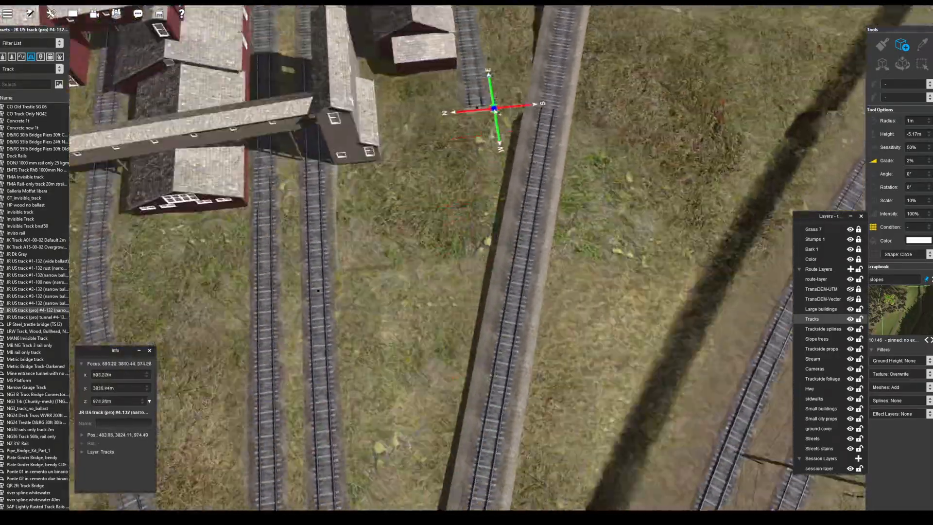
Raise the end point of the parallel mill track beyond the meadow crossing to about 975.0 m.
middle_click_drag(490, 311, 484, 203)
key("f")
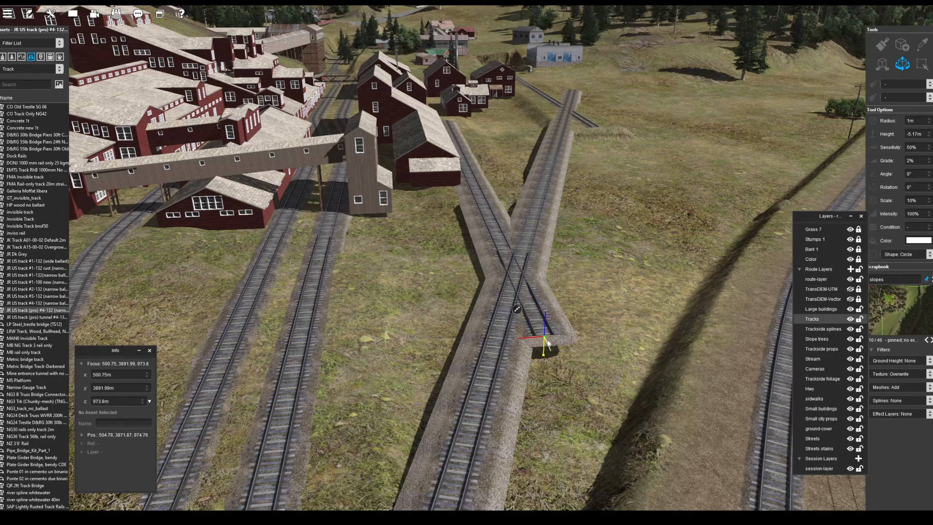
middle_click_drag(548, 343, 560, 304)
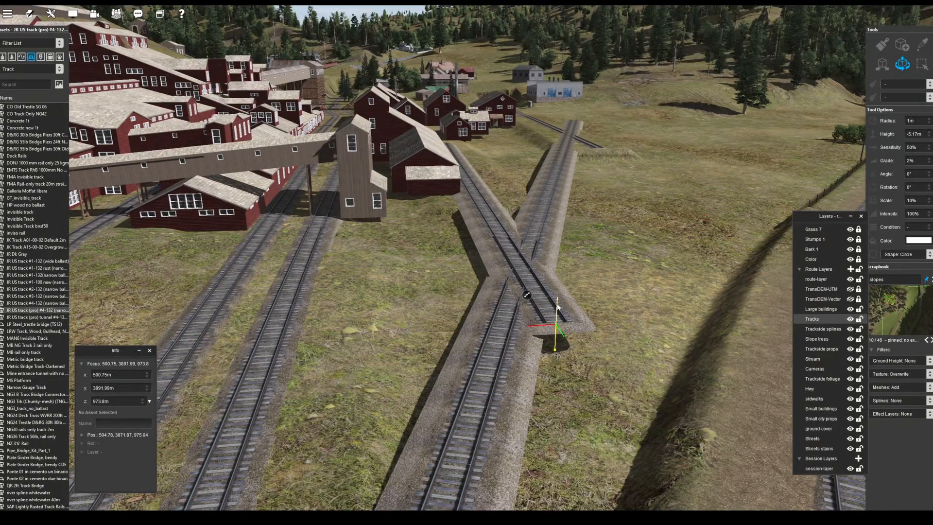
Remove the leftover stub that crosses the meadow siding at the far end of the meadow track.
key("p")
middle_click_drag(507, 243, 497, 302)
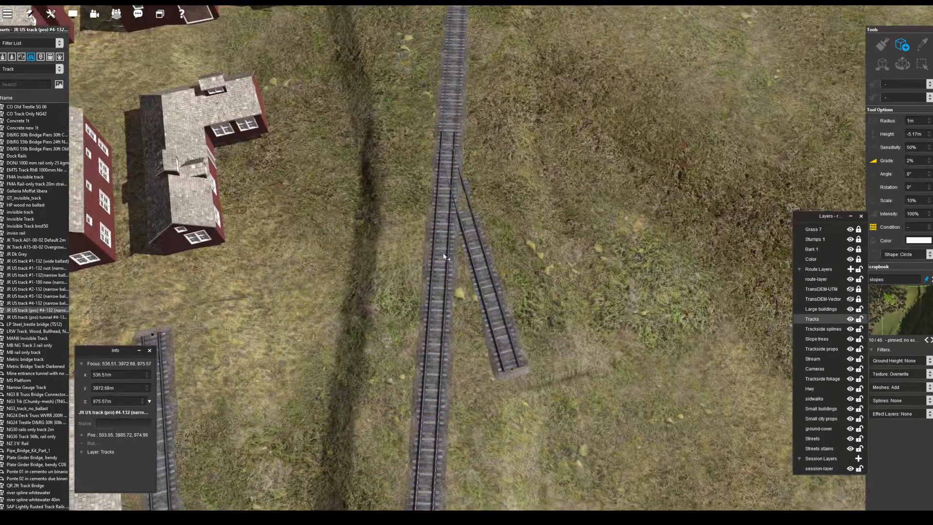
left_click_drag(440, 263, 419, 67)
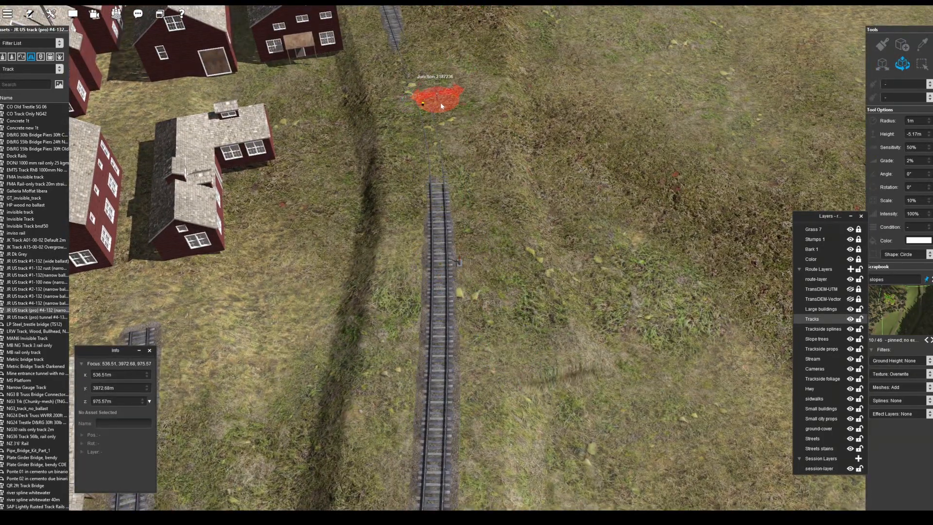
right_click(358, 375)
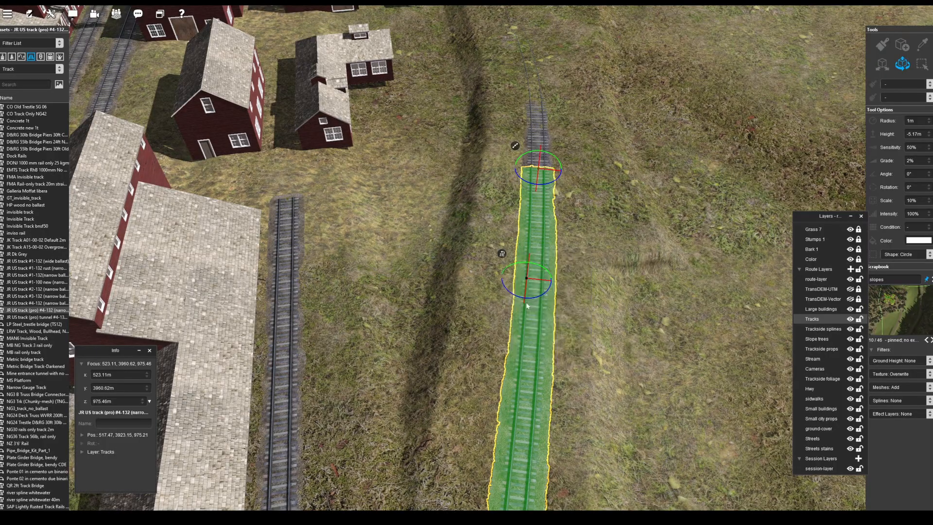
Straighten the spline of the mill track running beside the long shed.
right_click(538, 169)
right_click_drag(466, 198, 386, 209)
left_click(362, 188)
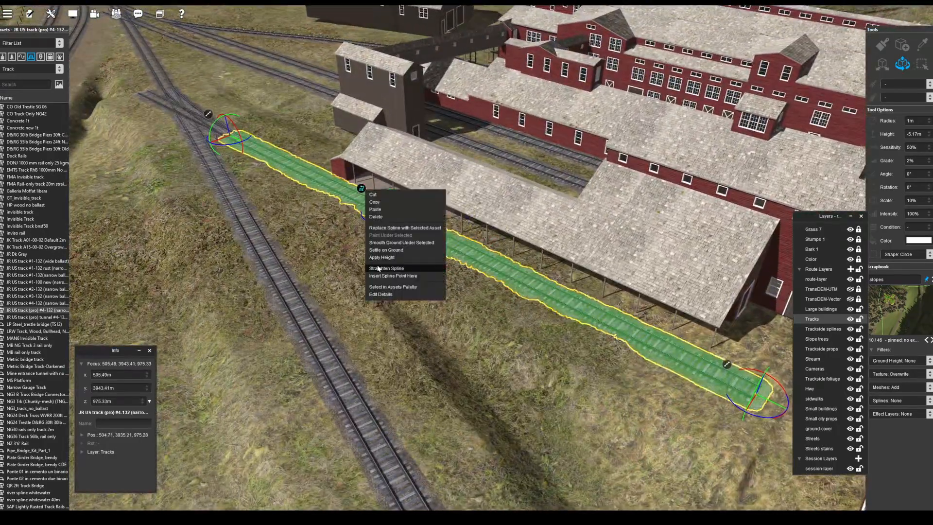
left_click(378, 268)
Remove the mill track's overhang past the meadow track so the two join at a switch.
right_click(241, 120)
scroll(431, 300, "up", 3)
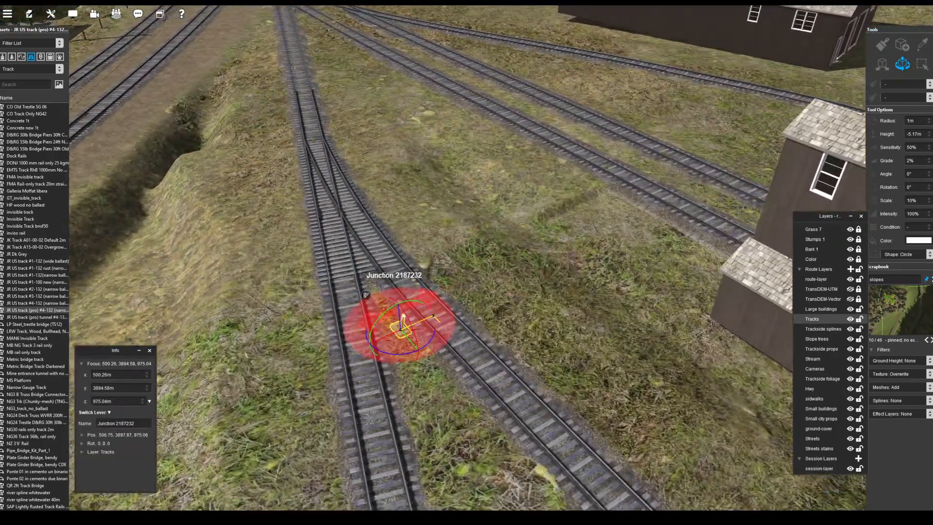
right_click(285, 92)
left_click(425, 182)
Examine the track joints and switches of the ladder in front of the mill from above and at ground level.
right_click(412, 78)
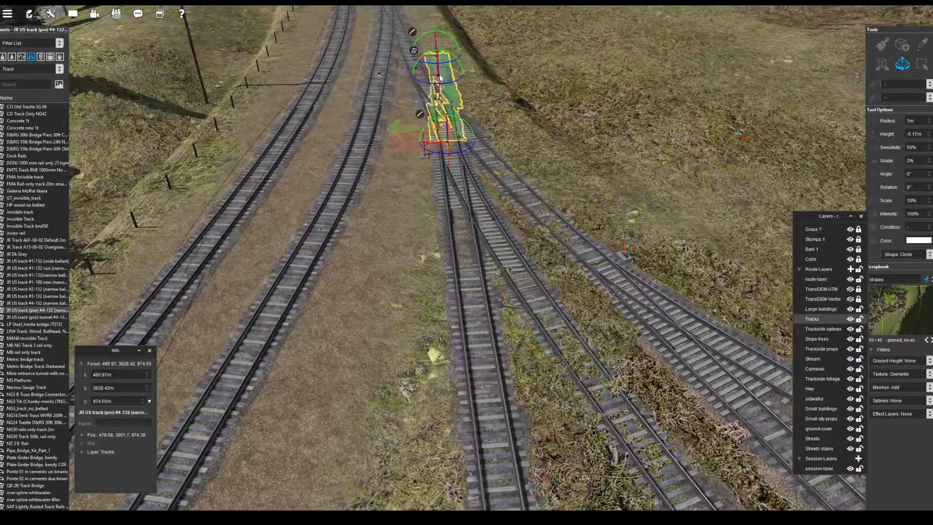
right_click(449, 165)
right_click_drag(448, 167, 489, 271)
right_click(491, 349)
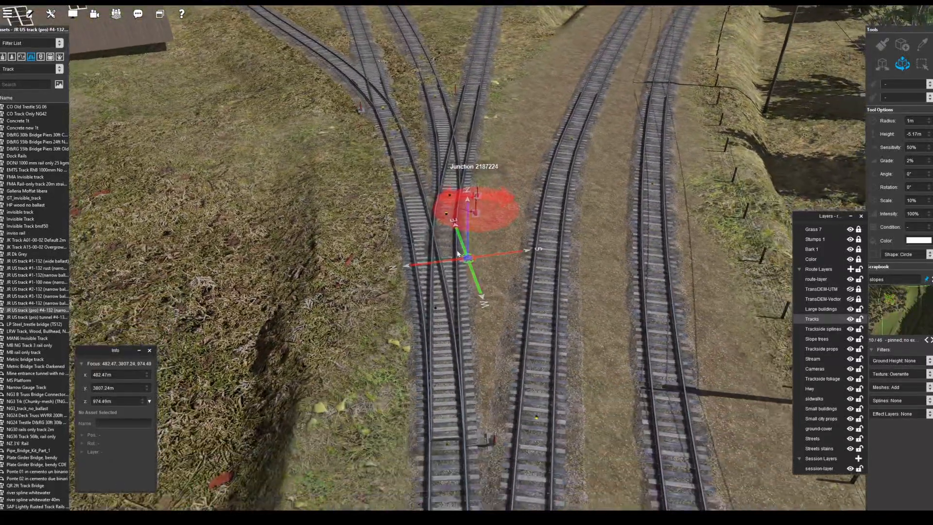
right_click_drag(488, 311, 466, 209)
left_click(406, 113)
right_click_drag(406, 113, 483, 110)
right_click(483, 110)
right_click(438, 331)
right_click(504, 153)
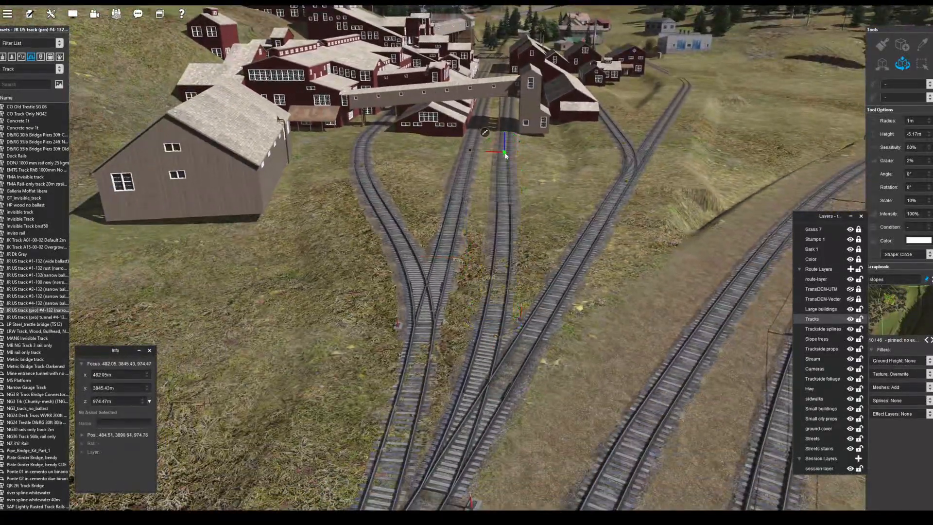
left_click(497, 128)
left_click(518, 179)
left_click(459, 318)
mouse_move(459, 318)
right_mouse_down()
mouse_move(469, 301)
mouse_move(519, 285)
mouse_move(474, 328)
right_mouse_up()
right_click(474, 328)
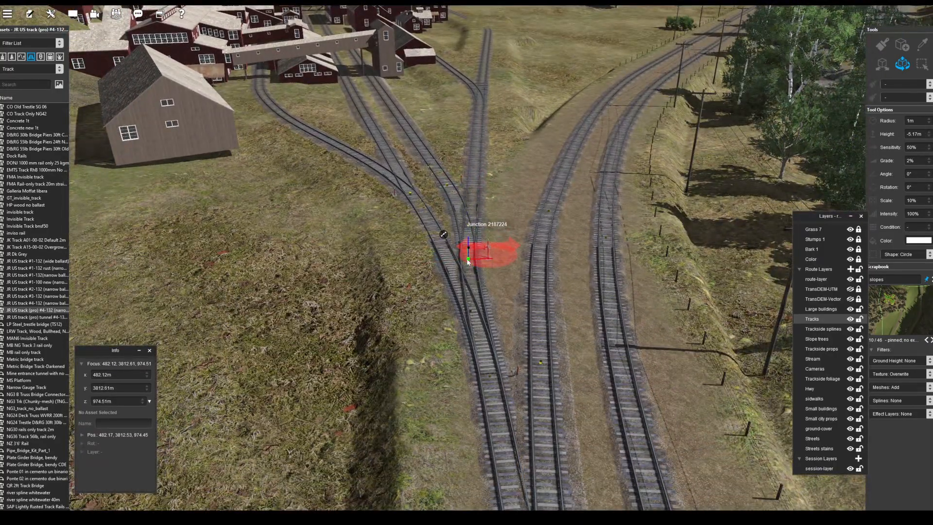
right_click_drag(506, 228, 489, 262)
scroll(490, 263, "up", 5)
scroll(530, 227, "down", 8)
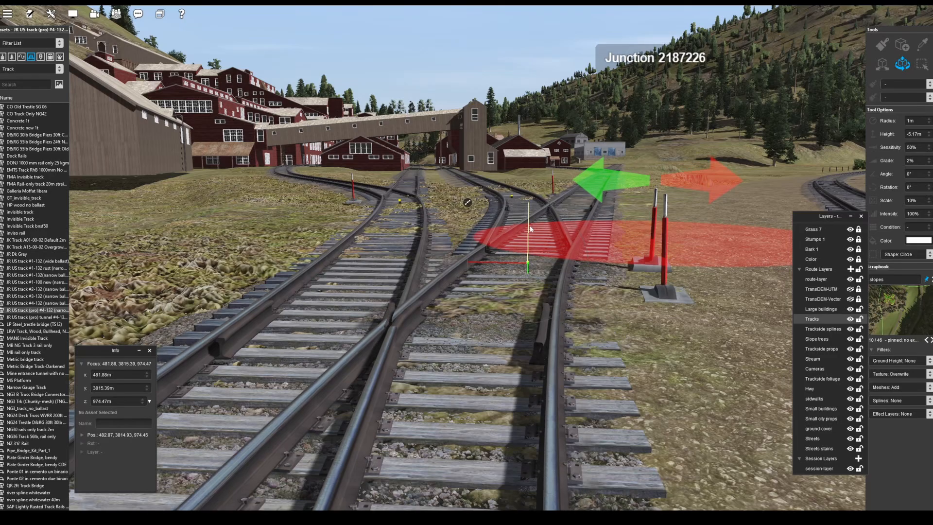
Paint PBR Gravel 6 with Dirt under the ladder and siding tracks in front of the mill, using a 7 m radius and 0.01% scale.
left_click(880, 120)
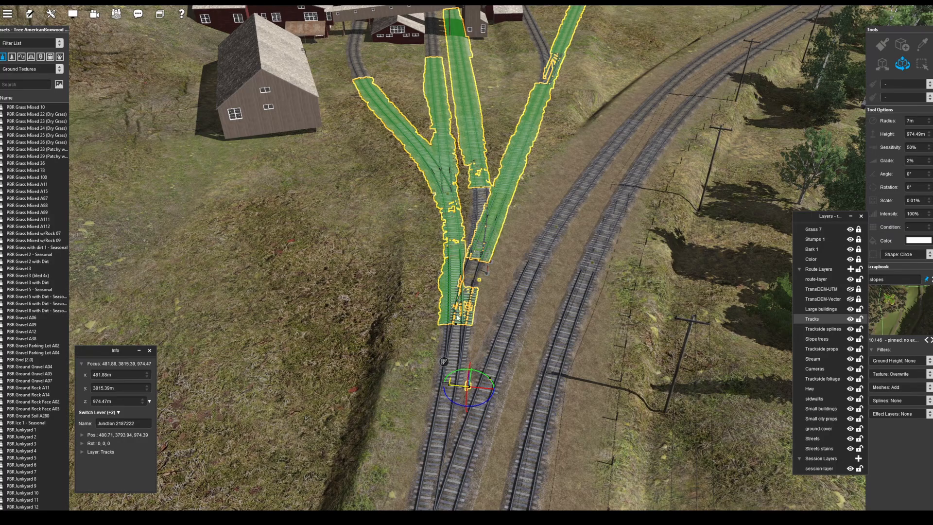
double_click(35, 306)
left_click(289, 14)
left_click(902, 64)
scroll(481, 209, "up", 4)
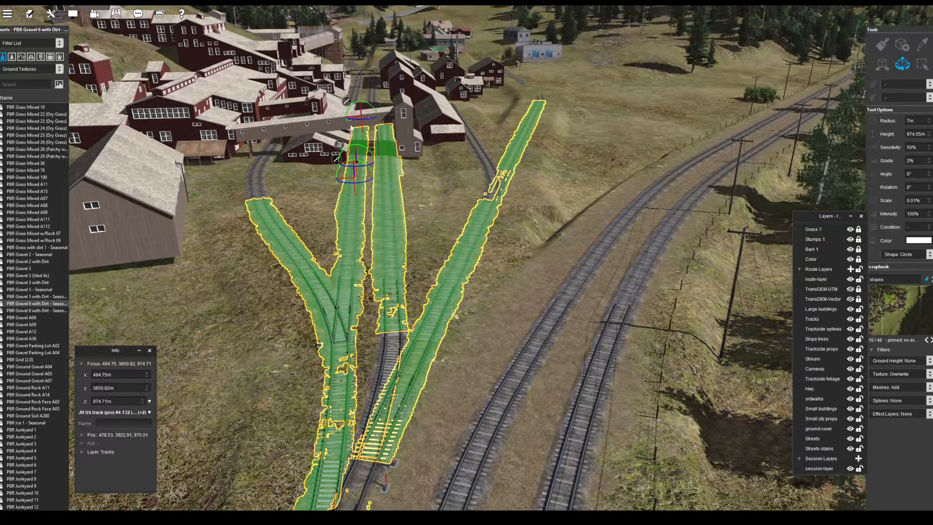
scroll(437, 272, "down", 4)
left_click(443, 319)
scroll(425, 188, "up", 6)
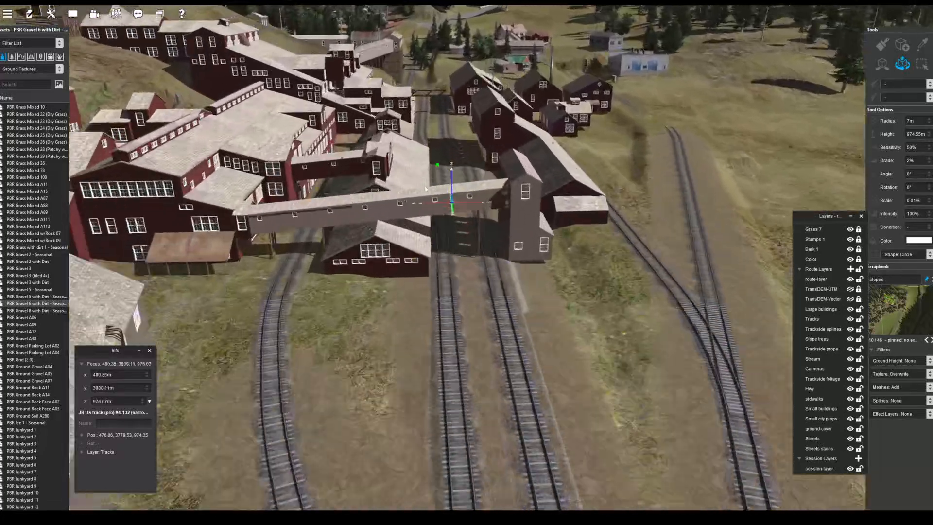
Hide the Large buildings layer and paint the same gravel under the tracks running through and beside the mill.
left_click(425, 189)
scroll(425, 189, "up", 2)
left_click(850, 309)
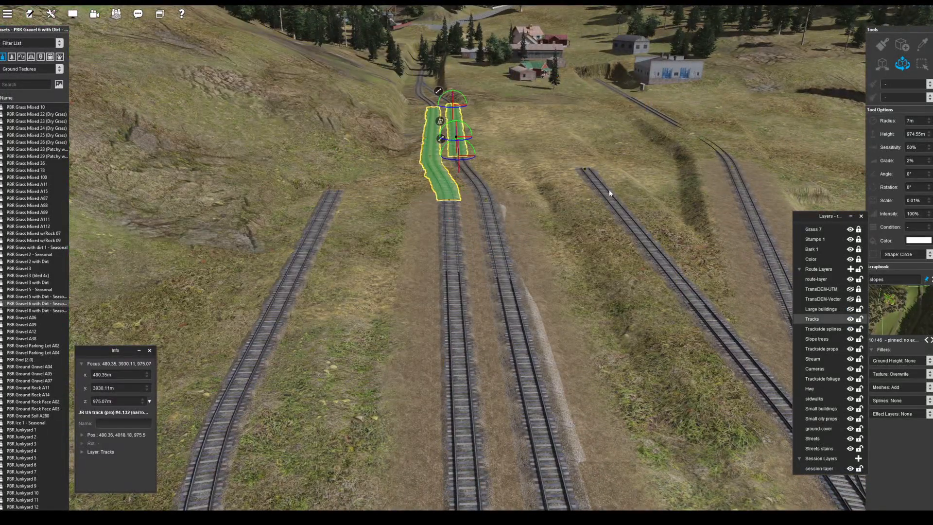
left_click(726, 158, "ctrl")
left_click(305, 247, "ctrl")
right_click(321, 452)
left_click(413, 270, "ctrl")
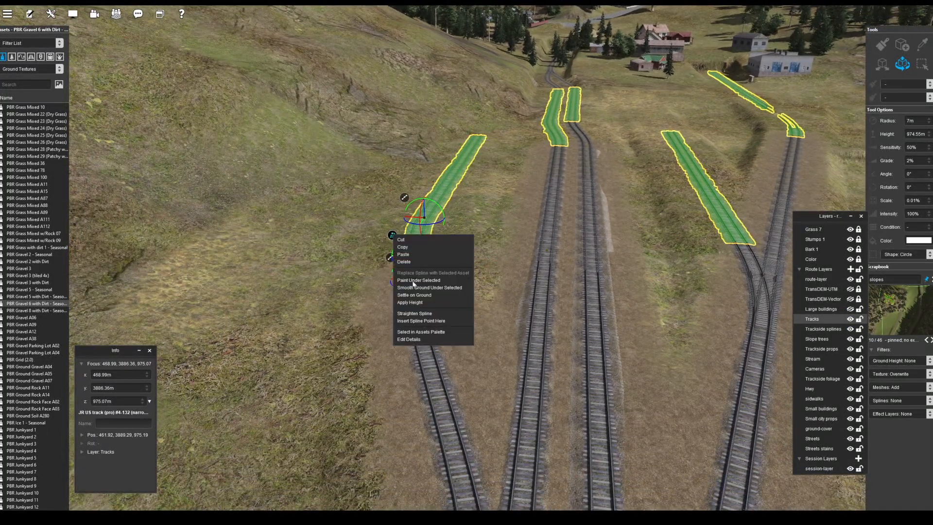
left_click(412, 281)
Paint the same gravel under the two converging tracks and their junction in the cut beyond the mill.
right_click(483, 192)
left_click(419, 252)
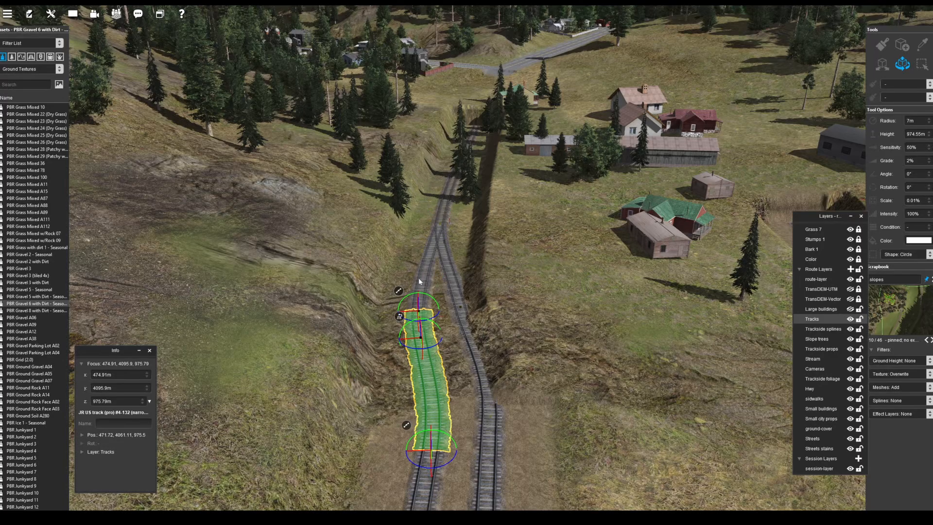
right_click_drag(457, 251, 475, 200)
right_click_drag(484, 290, 444, 288)
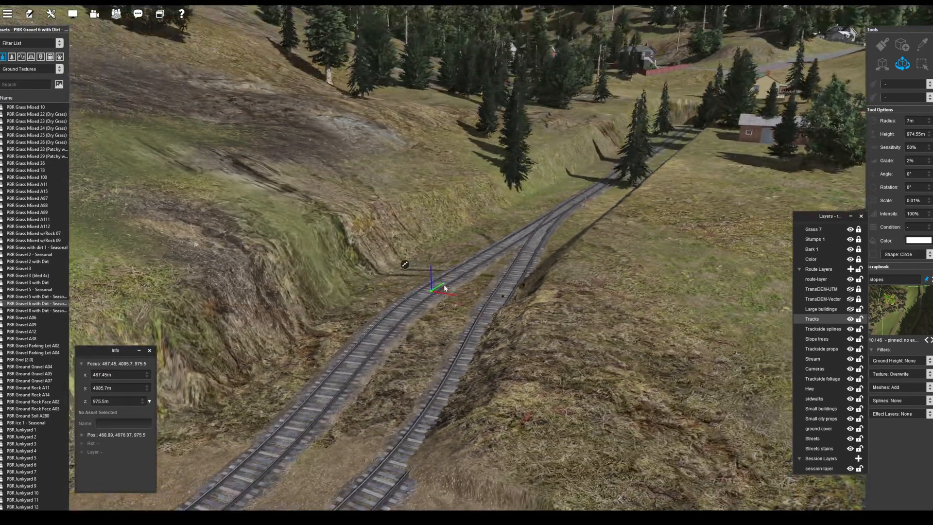
key("Down")
right_click_drag(478, 262, 488, 290)
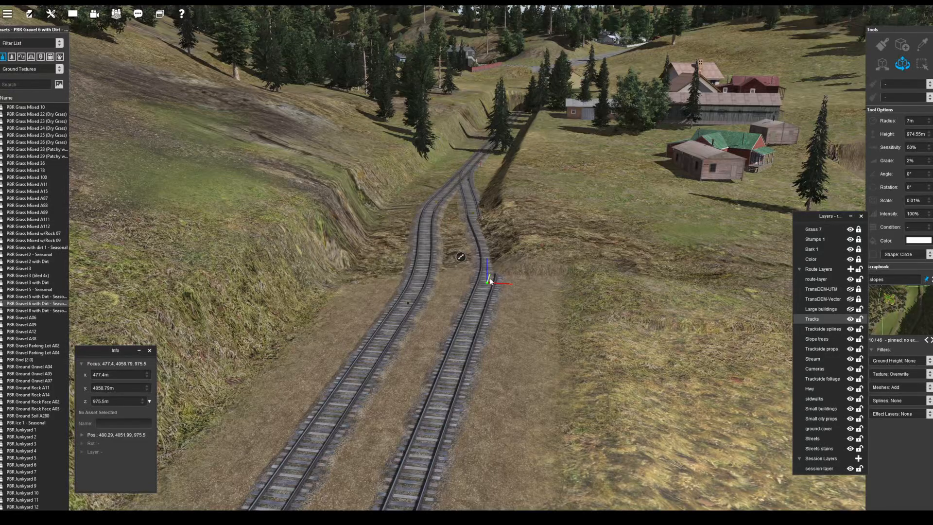
left_click(530, 264)
right_click_drag(529, 264, 428, 243)
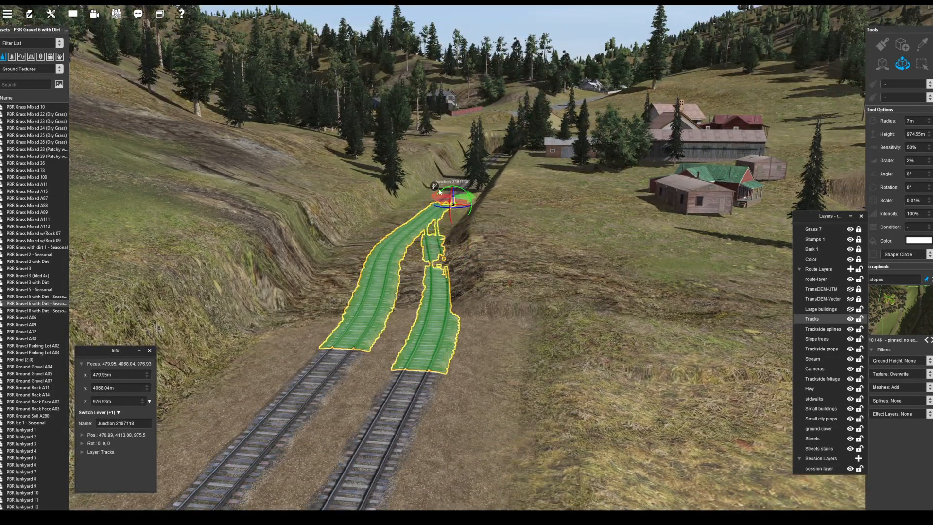
key("Up")
right_click_drag(439, 192, 544, 171)
left_click(483, 377)
right_click(482, 377)
left_click(516, 417)
Show the Large buildings layer again above the painted siding tracks.
scroll(485, 340, "down", 5)
key("Down")
scroll(489, 277, "up", 3)
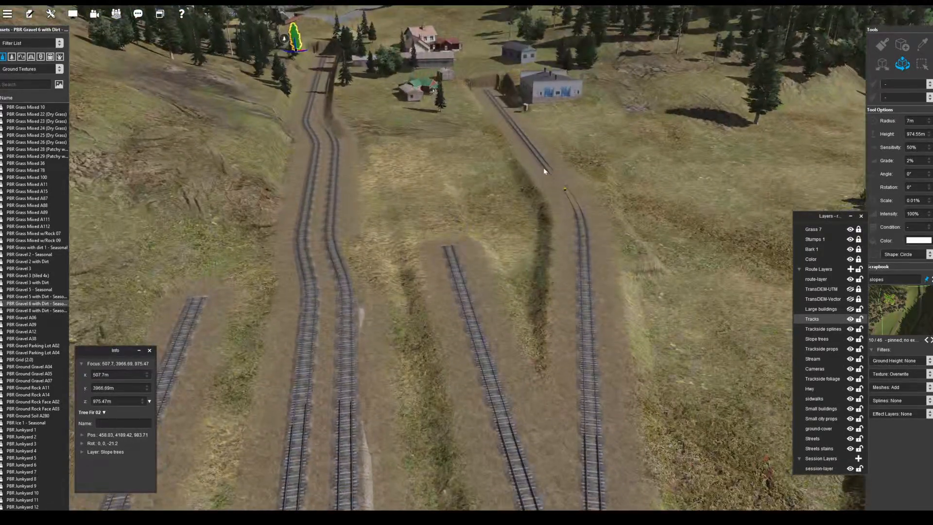
left_click(579, 254)
left_click(319, 117)
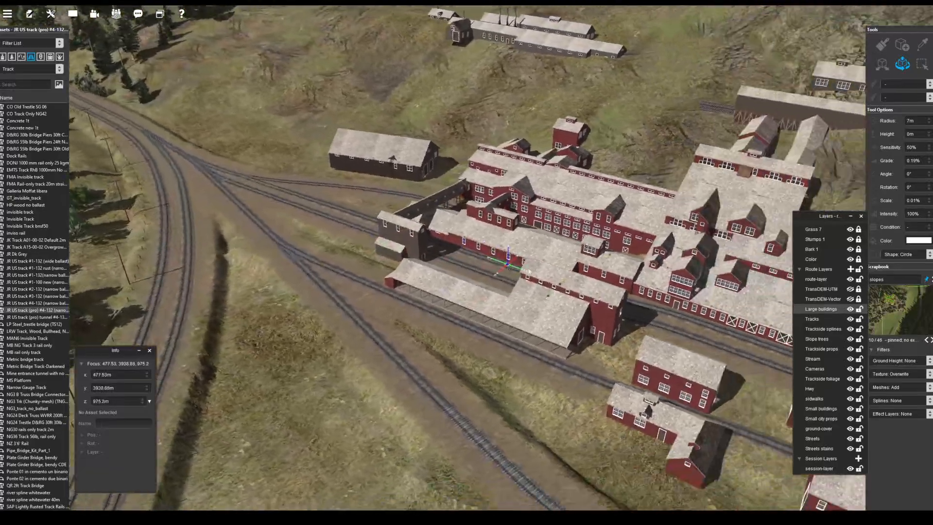
Build up the hillside at the door end of the long raised building with the Ground Height Grade brush at 7 m radius.
right_click_drag(529, 271, 486, 302)
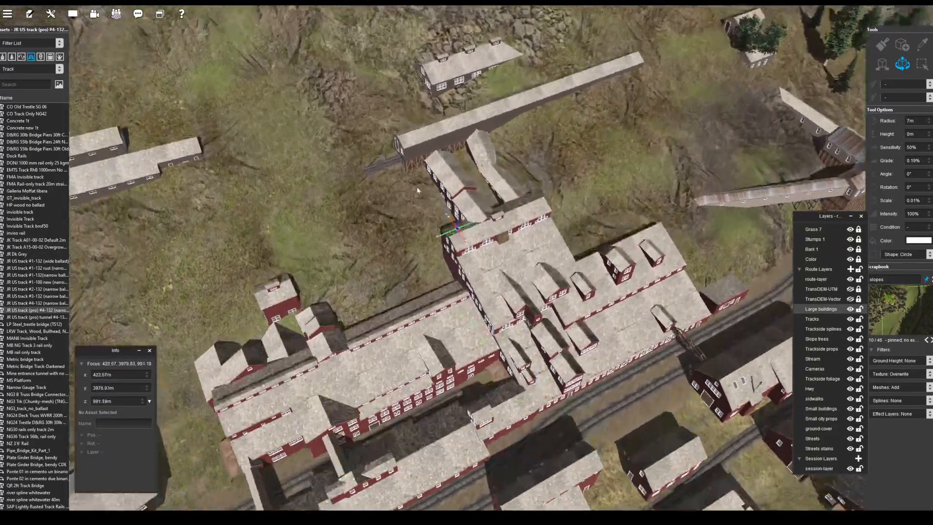
scroll(416, 275, "up", 5)
right_click_drag(416, 275, 451, 286)
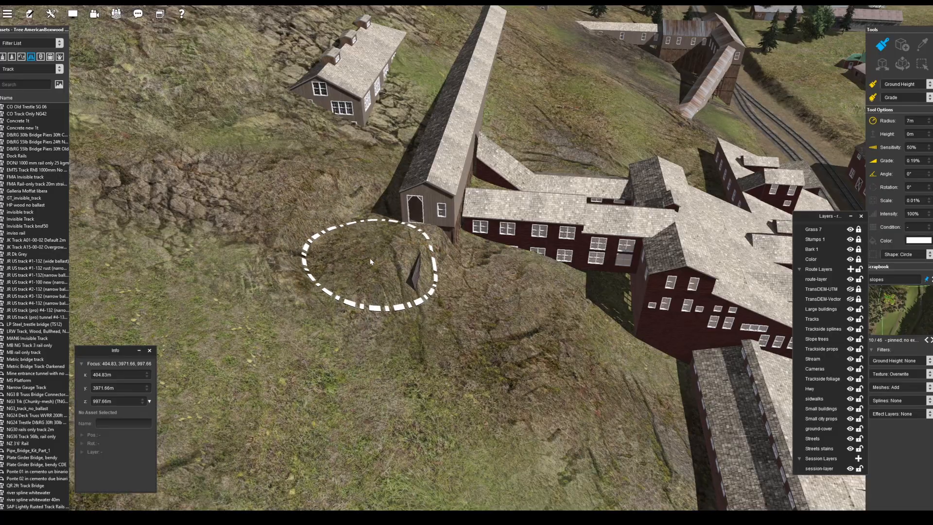
right_click_drag(423, 169, 431, 235)
scroll(431, 234, "up", 5)
scroll(431, 234, "down", 3)
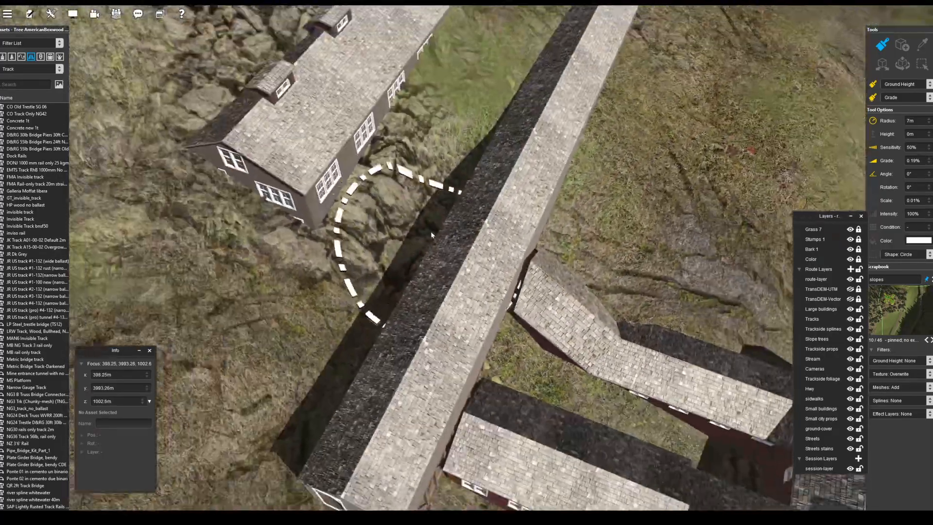
Grade the ground along the long raised building toward its far end.
right_click(575, 91)
scroll(528, 110, "down", 3)
right_click_drag(515, 189, 536, 223)
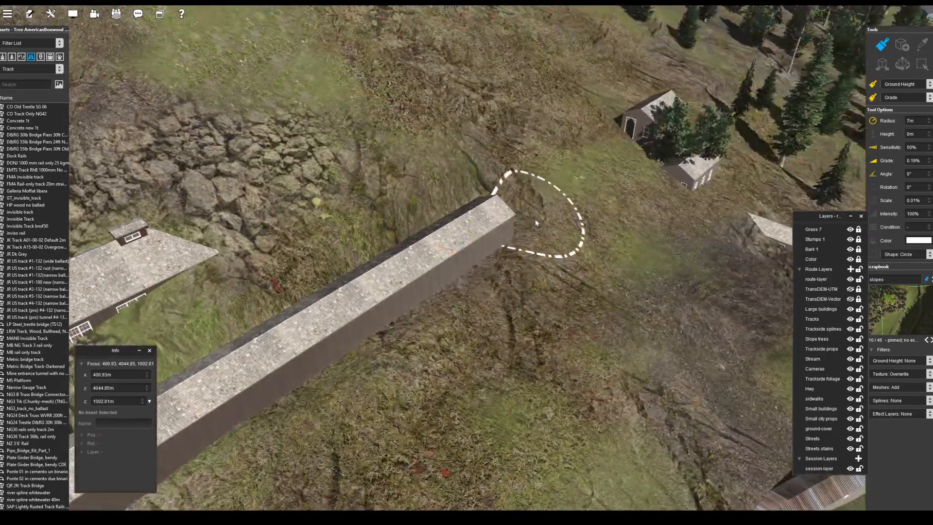
scroll(511, 230, "down", 4)
right_click_drag(348, 240, 360, 268)
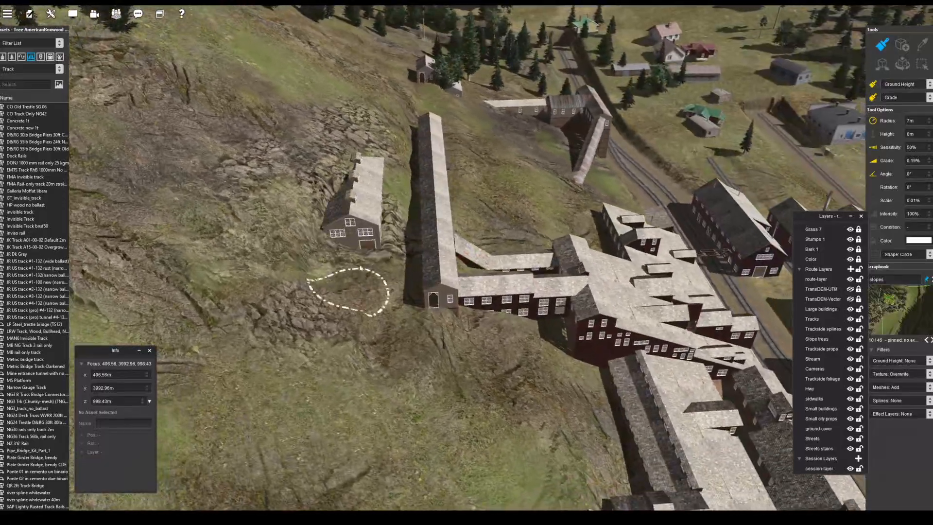
Grade the slope between the long raised building and the detached building with three dormers.
right_click(367, 259)
scroll(495, 255, "up", 5)
right_click_drag(516, 239, 576, 200)
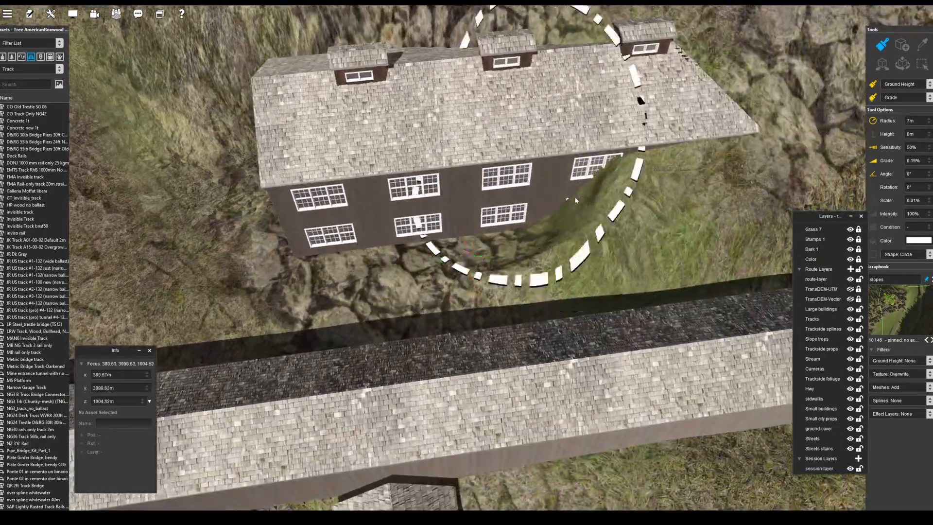
right_click_drag(319, 270, 486, 304)
scroll(486, 303, "down", 5)
right_click(494, 204)
scroll(494, 204, "up", 3)
right_click_drag(495, 204, 478, 232)
Shape the rocky bank behind and beside the far corner of the three-dormer building.
right_click(407, 261)
scroll(467, 263, "up", 5)
scroll(463, 250, "down", 3)
scroll(393, 145, "up", 3)
right_click(394, 146)
scroll(418, 243, "down", 4)
right_click(622, 138)
right_click_drag(621, 138, 499, 438)
scroll(531, 193, "down", 4)
right_click(444, 340)
right_click_drag(445, 340, 506, 438)
scroll(507, 438, "up", 4)
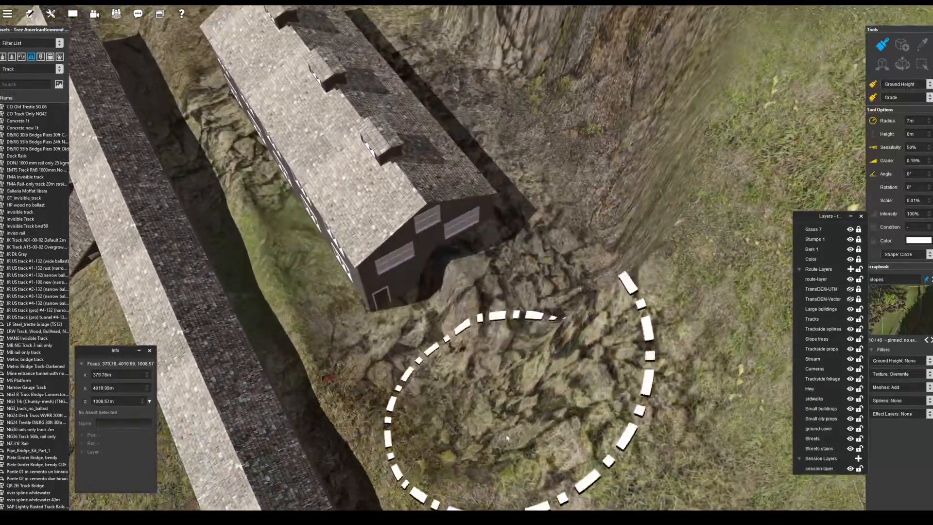
Blend the hollow beside the far end of the long raised building into the hillside.
right_click(670, 464)
right_click_drag(671, 464, 382, 330)
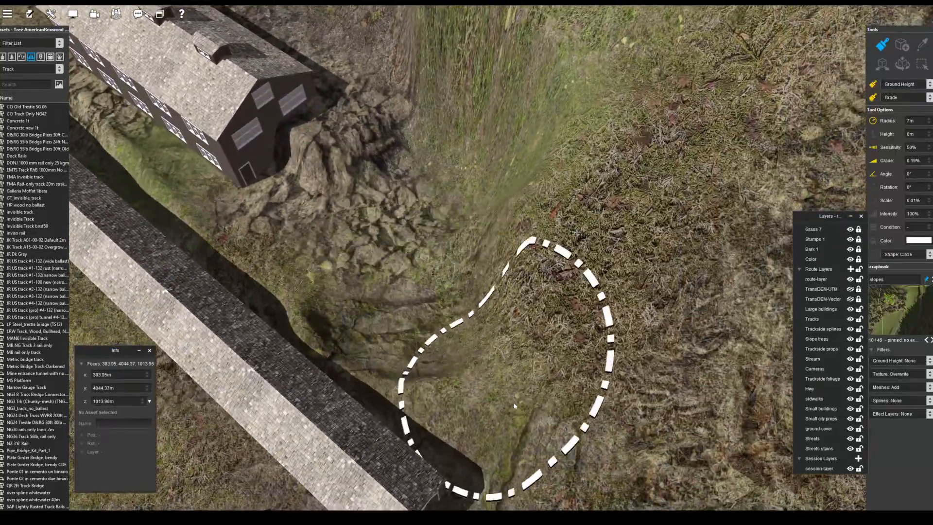
scroll(429, 282, "down", 4)
right_click_drag(429, 283, 424, 190)
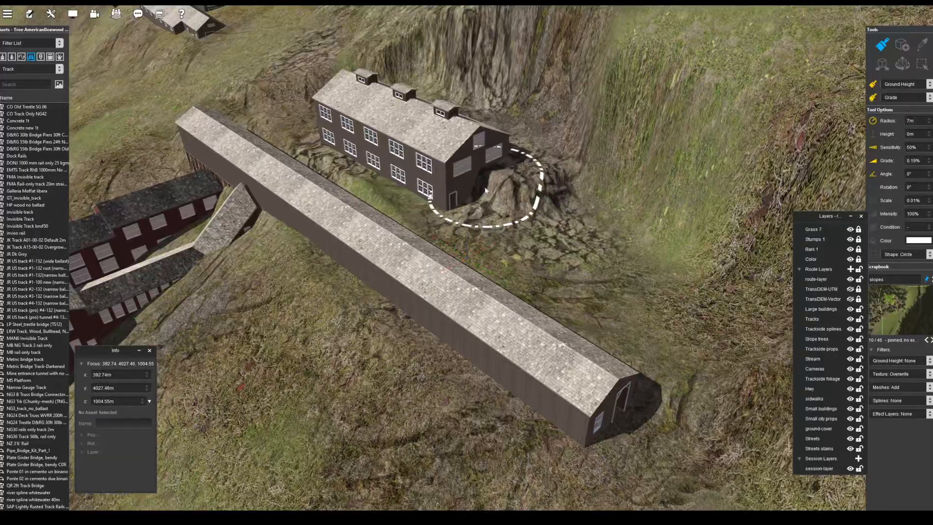
Lower the rock mound at the three-dormer building's corner and cut back the ground beneath the long building to expose its trestle supports.
right_click(519, 167)
right_click_drag(519, 168, 475, 333)
scroll(435, 231, "up", 3)
scroll(435, 231, "up", 3)
scroll(474, 333, "down", 6)
right_click(621, 365)
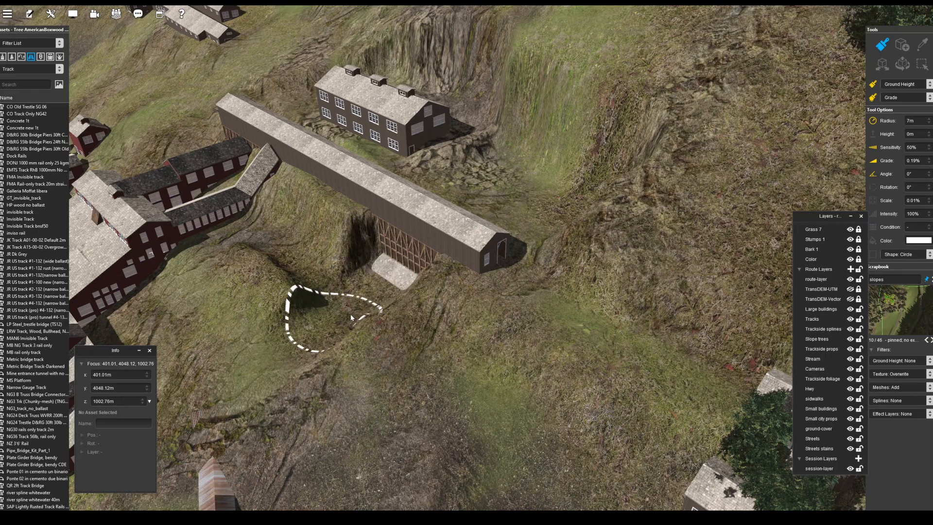
Lower the ground beneath the long raised building to uncover the buried red building at its trestle.
left_click_drag(297, 362, 365, 310)
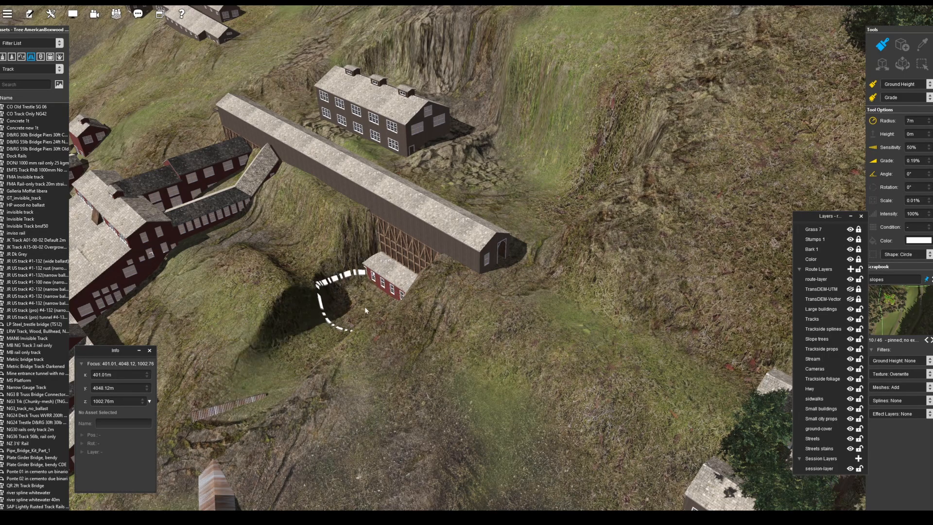
right_click_drag(307, 338, 472, 114)
scroll(472, 114, "up", 3)
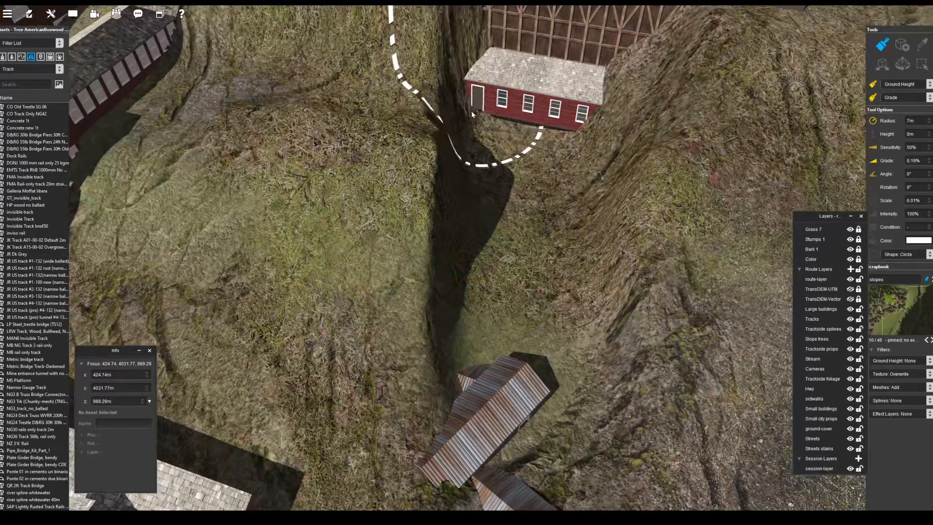
right_click_drag(702, 176, 466, 233)
scroll(466, 233, "down", 4)
Grade the gully between the uncovered red building and the upper end of the rusty-roofed conveyor.
left_click_drag(442, 236, 271, 139)
scroll(489, 247, "up", 4)
mouse_move(381, 208)
right_mouse_down()
mouse_move(489, 246)
mouse_move(360, 235)
right_mouse_up()
mouse_move(359, 235)
left_mouse_down()
mouse_move(309, 253)
mouse_move(436, 352)
mouse_move(488, 427)
left_mouse_up()
mouse_move(488, 428)
right_mouse_down()
mouse_move(430, 413)
mouse_move(408, 341)
mouse_move(352, 347)
mouse_move(365, 335)
right_mouse_up()
scroll(408, 342, "down", 4)
Shape the bank beneath the rusty-roofed conveyor and around its trestle legs above the tracks.
mouse_move(364, 335)
left_mouse_down()
mouse_move(391, 274)
mouse_move(517, 336)
left_mouse_up()
right_click_drag(535, 377, 402, 277)
scroll(402, 276, "down", 3)
left_click_drag(402, 277, 617, 213)
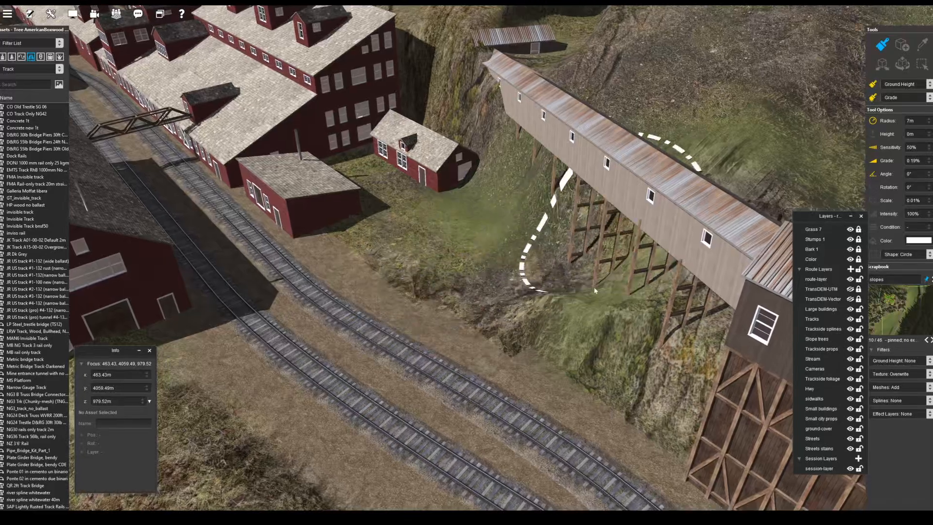
right_click_drag(516, 266, 490, 245)
scroll(490, 245, "up", 4)
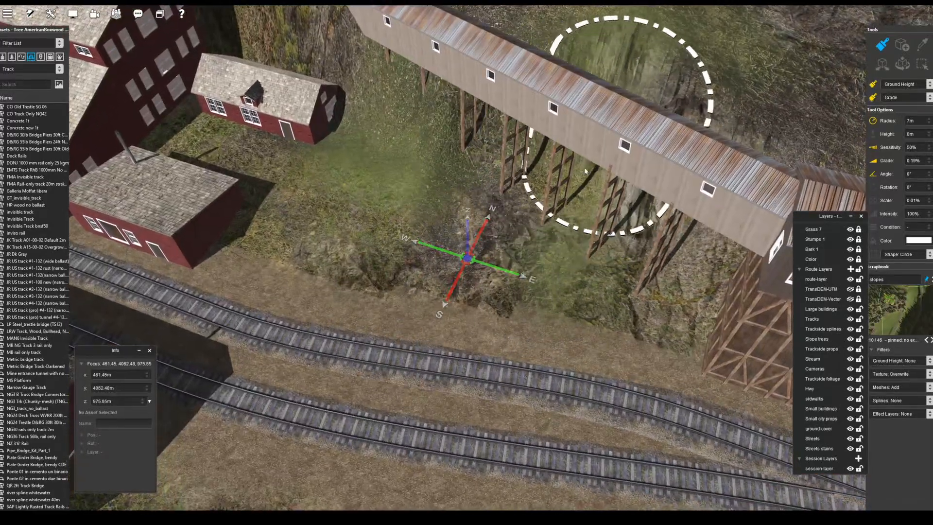
Grade the ground on both sides of the grey-roofed conveyor adjoining the trackside building.
scroll(636, 228, "down", 2)
right_click_drag(670, 236, 500, 208)
right_click(388, 56)
scroll(507, 224, "down", 2)
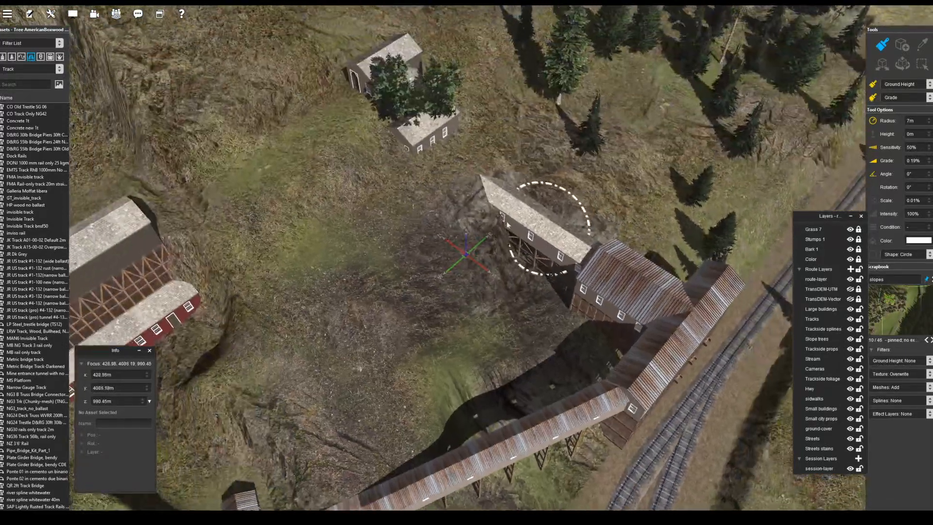
right_click_drag(598, 229, 407, 272)
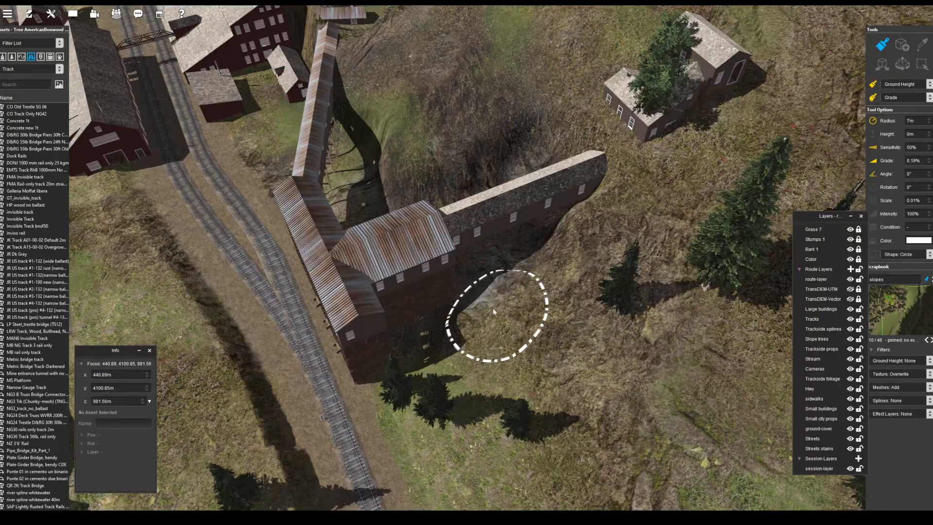
right_click_drag(281, 117, 462, 236)
right_click(389, 153)
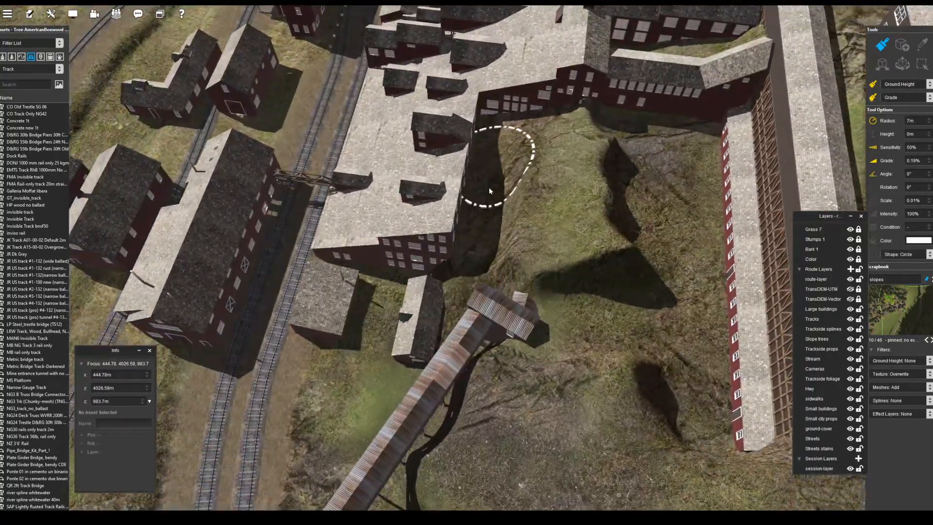
Lower the ground along the mill's rear wall to separate it from the grassy mound.
right_click_drag(489, 191, 395, 235)
right_click(456, 258)
scroll(447, 250, "up", 5)
right_click_drag(456, 259, 400, 260)
right_click(400, 437)
scroll(425, 380, "down", 3)
right_click(517, 314)
right_click(665, 324)
right_click(526, 133)
scroll(525, 133, "down", 3)
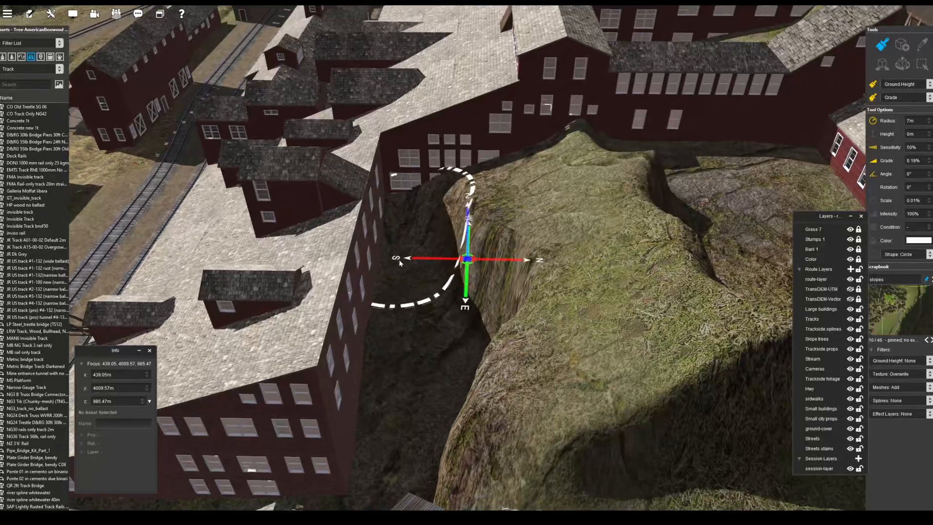
Dig out the buried metal-roofed conveyor running between the mill's rear wall and the grassy mound.
right_click_drag(419, 310, 411, 230)
right_click(441, 177)
right_click_drag(442, 177, 471, 261)
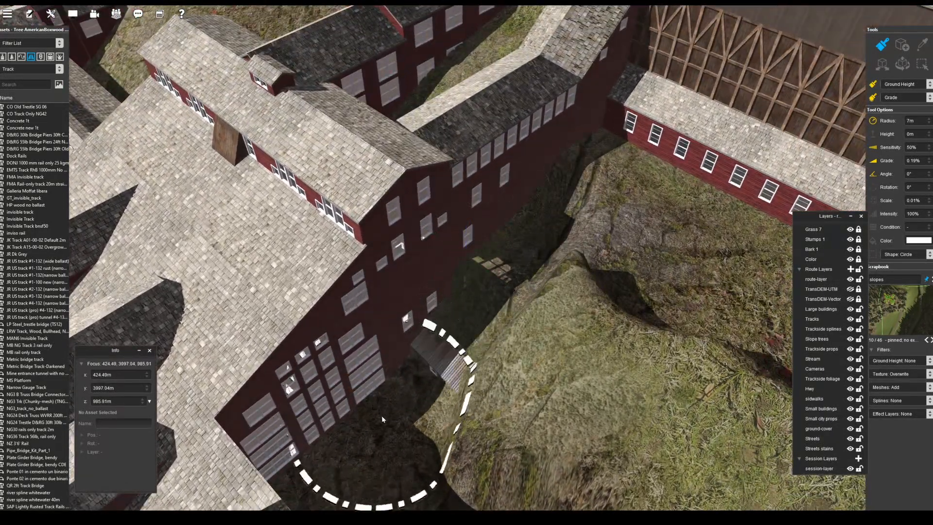
right_click_drag(520, 453, 590, 301)
right_click_drag(510, 343, 464, 138)
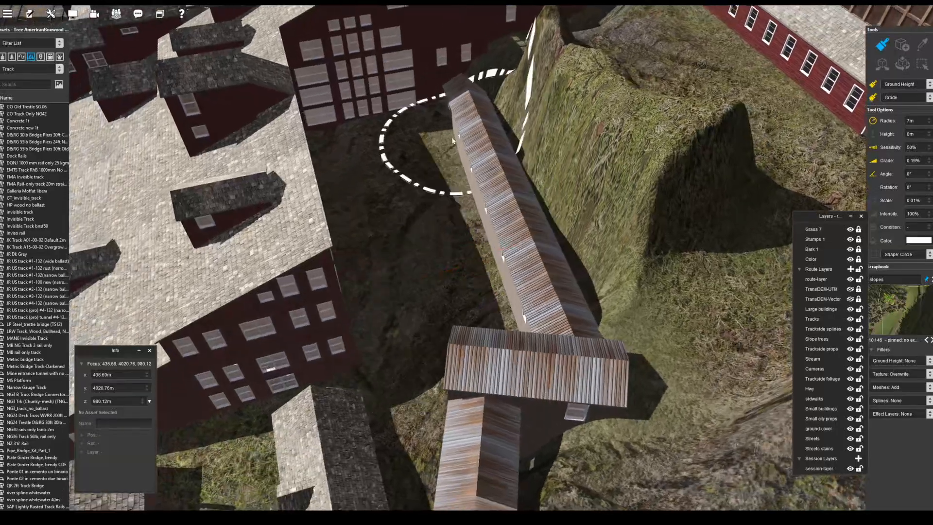
right_click_drag(478, 276, 547, 285)
right_click_drag(627, 360, 478, 267)
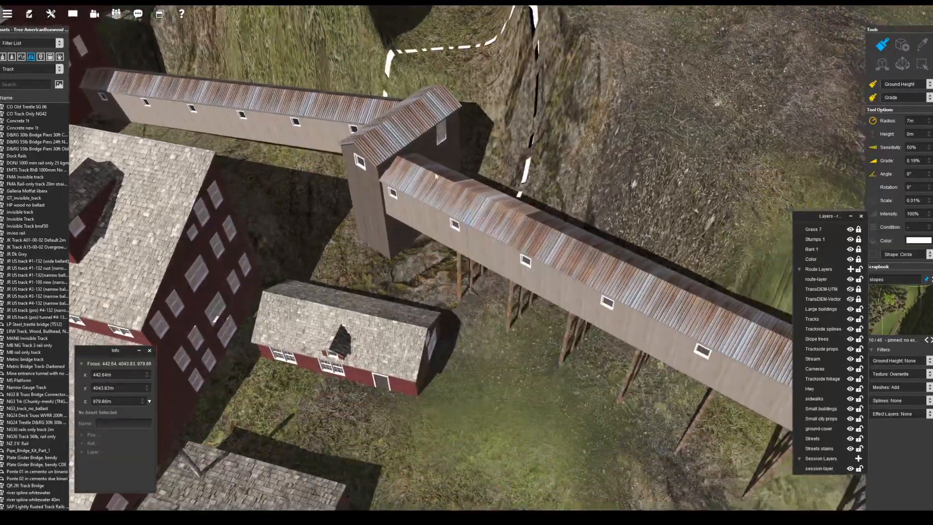
Smooth the steep slope behind the rusty-roofed conveyor and its junction tower into the hillside.
right_click_drag(537, 117, 444, 237)
scroll(452, 204, "down", 2)
right_click_drag(437, 187, 553, 170)
scroll(437, 199, "down", 3)
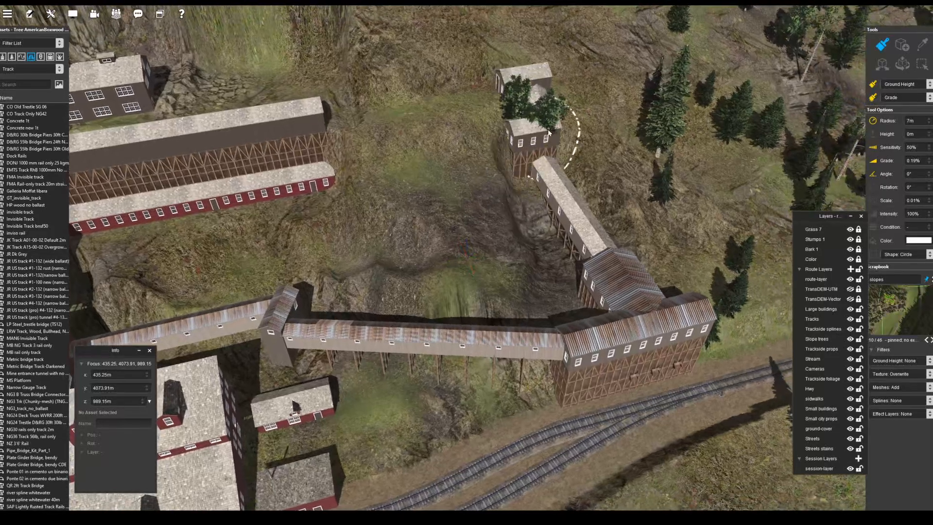
Move the bushy tree off the upper trestle houses, toggle Large buildings visibility off and on, and return to terrain grading.
left_click(850, 309)
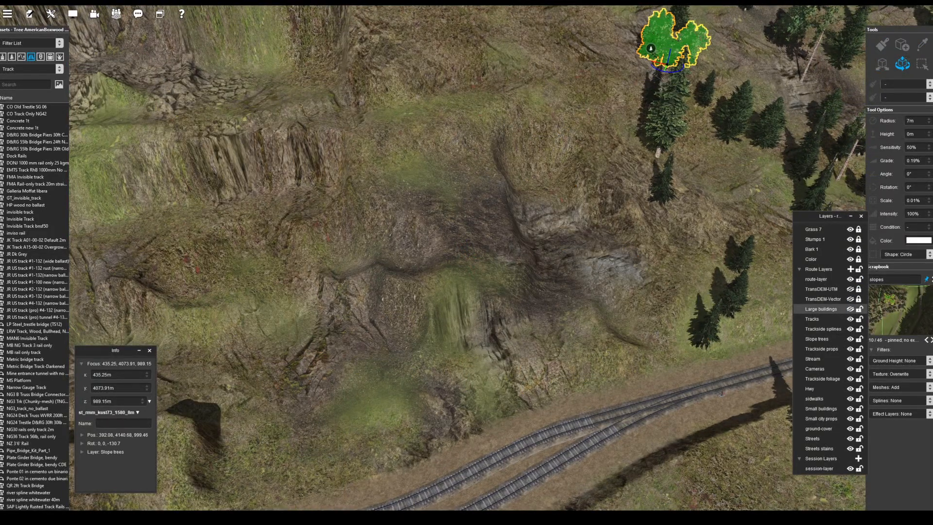
left_click(849, 309)
left_click(882, 44)
Lower and grade the ground around the upper trestle houses to expose their supports and the adjoining conveyor's legs.
scroll(551, 100, "up", 4)
right_click_drag(540, 104, 501, 294)
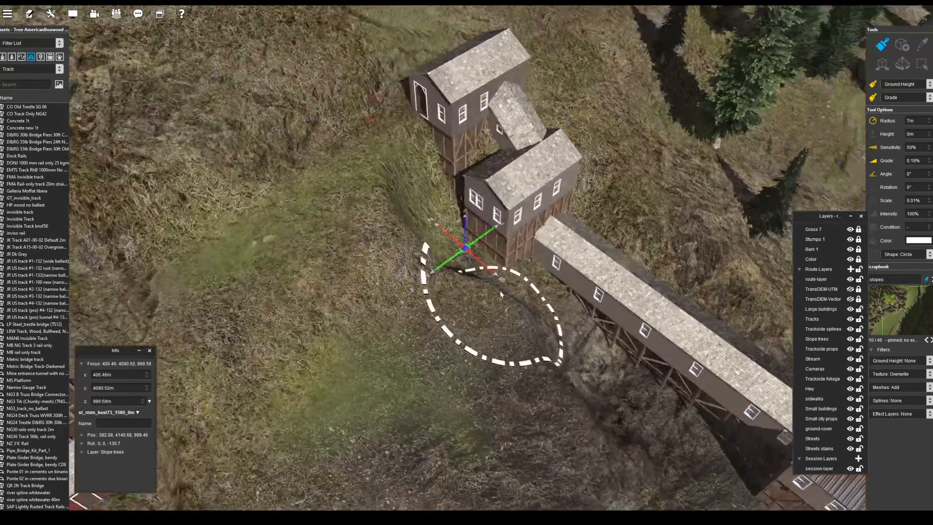
right_click(705, 461)
right_click(327, 181)
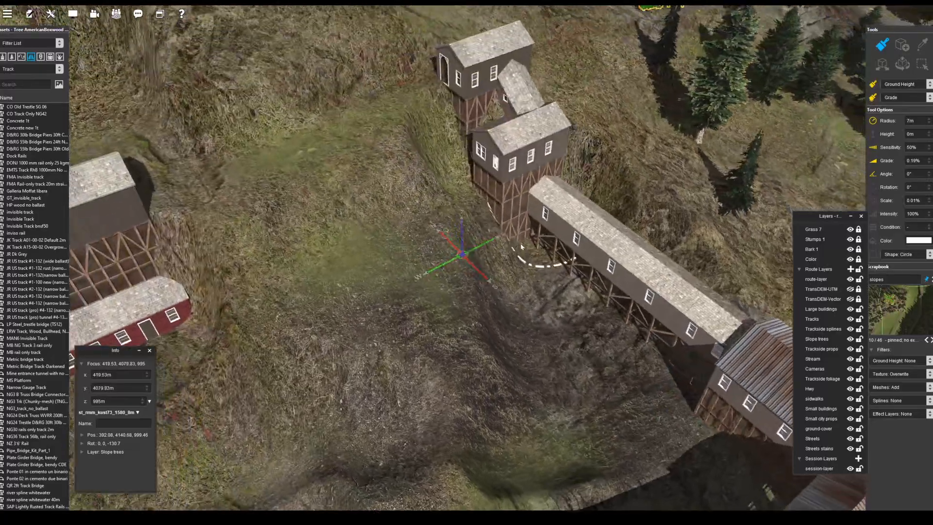
left_click_drag(477, 232, 206, 311)
right_click_drag(389, 194, 427, 291)
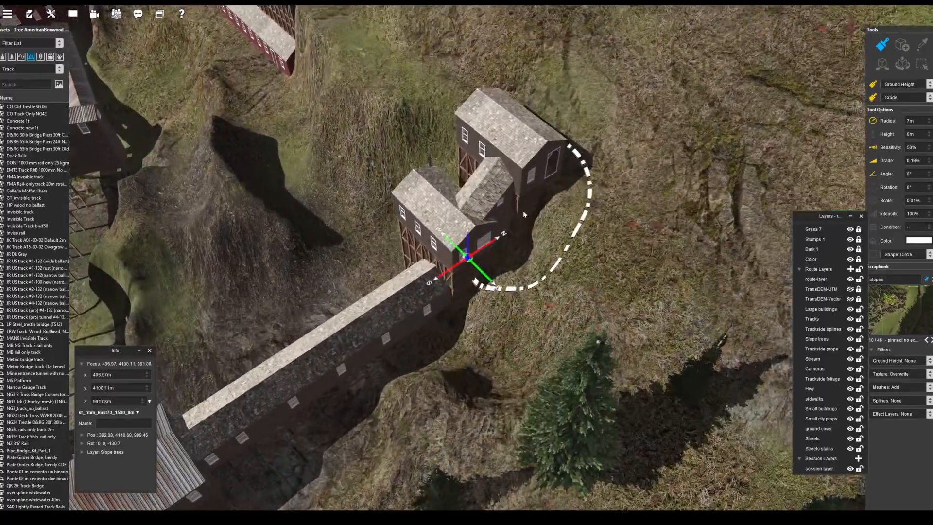
right_click_drag(523, 211, 496, 252)
right_click_drag(589, 308, 464, 219)
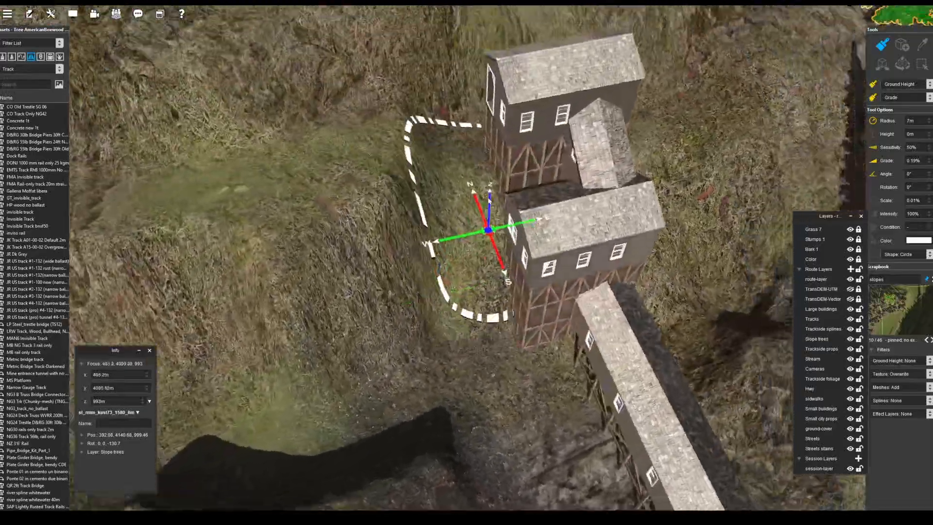
Grade the ground at the far end of the long raised building and along the strip beside the three-dormer building.
right_click_drag(272, 194, 618, 262)
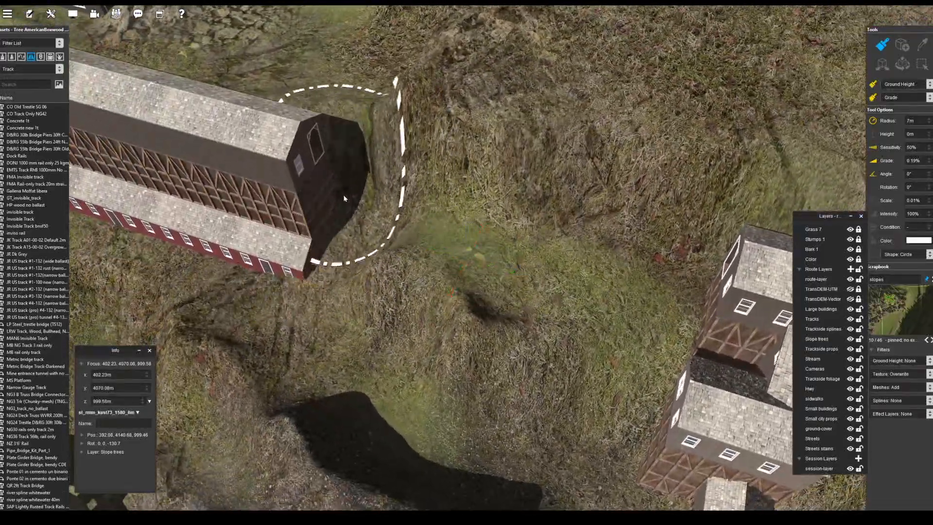
right_click_drag(344, 198, 496, 165)
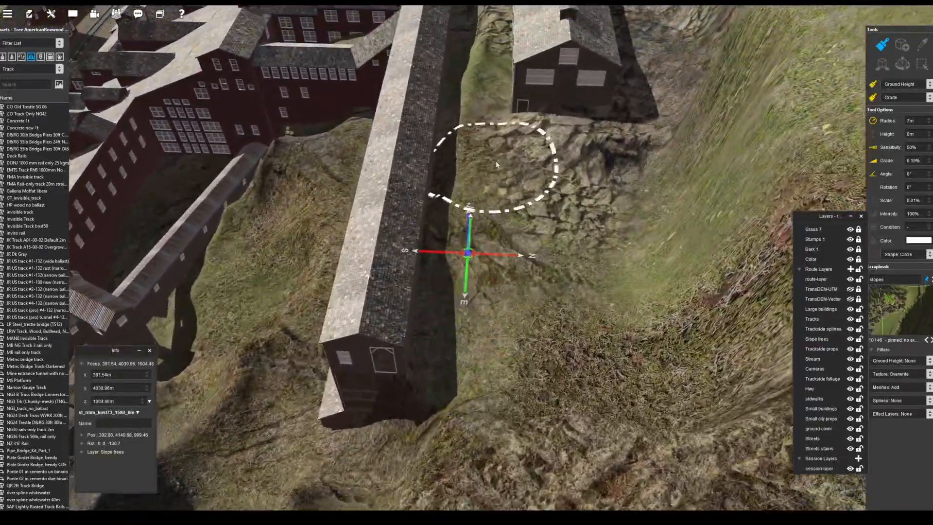
right_click_drag(488, 128, 413, 249)
right_click_drag(265, 296, 522, 245)
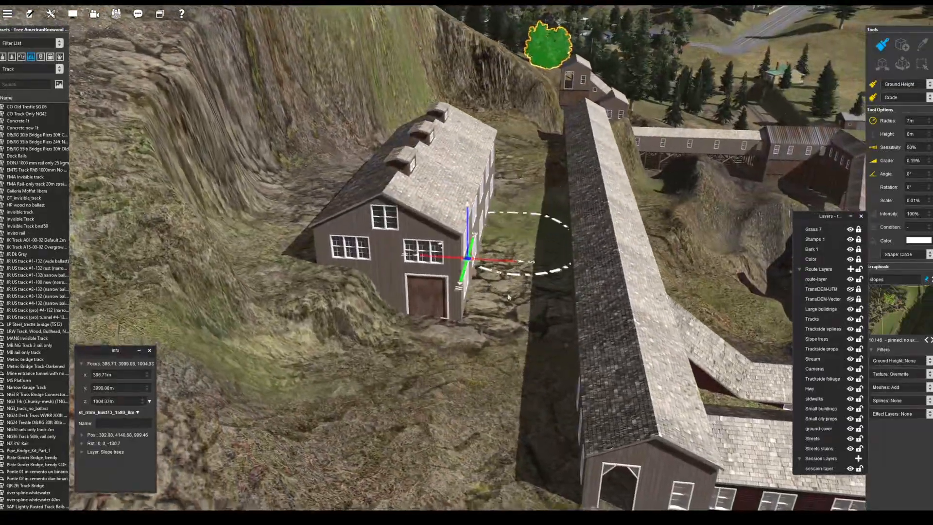
right_click_drag(719, 388, 514, 350)
right_click_drag(231, 328, 596, 263)
Cut back the slope at the red building's cross-braced door beside the wooden ramp and trestle.
left_click_drag(465, 192, 343, 134)
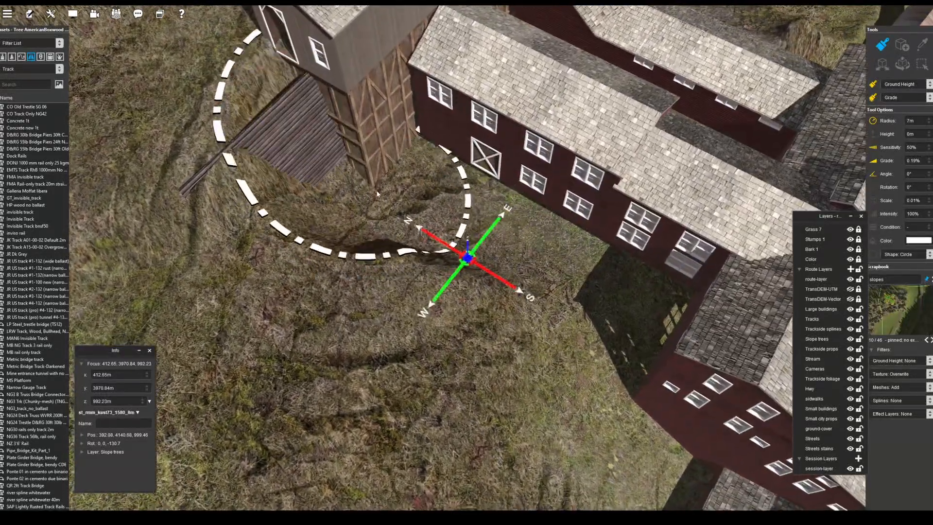
scroll(361, 229, "down", 3)
right_click_drag(420, 179, 473, 212)
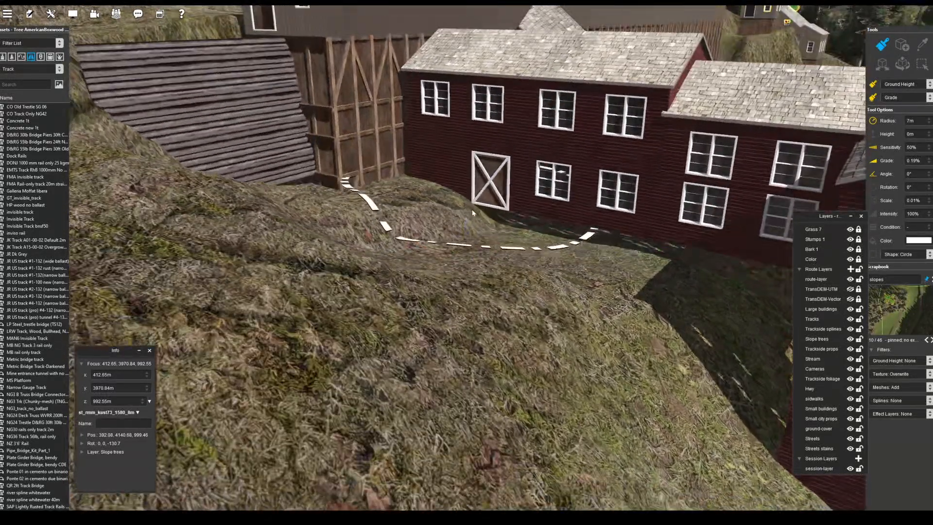
mouse_move(590, 235)
right_mouse_down()
mouse_move(487, 233)
mouse_move(306, 207)
mouse_move(276, 252)
right_mouse_up()
right_click(257, 268)
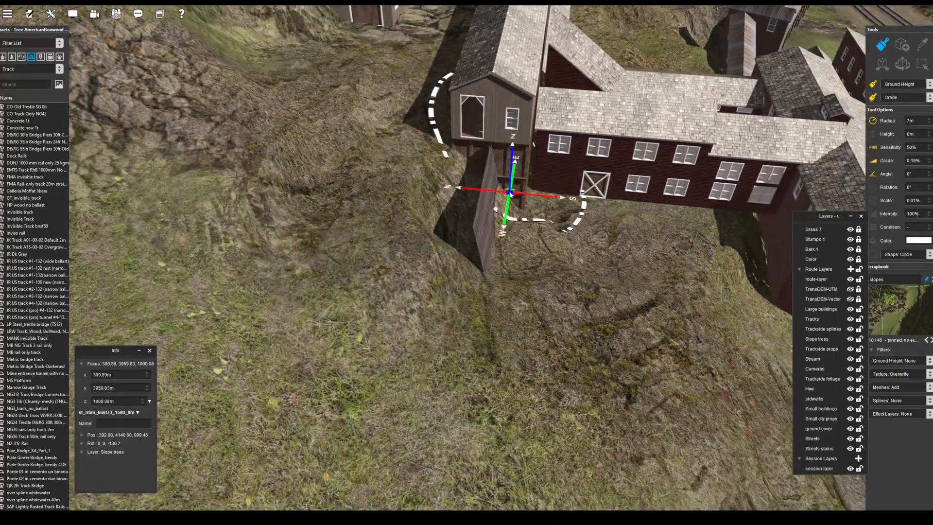
Grade the hillside from the wooden ramp at the long raised building's end towards the brown buildings with tall chimneys.
mouse_move(510, 193)
right_mouse_down()
mouse_move(479, 266)
mouse_move(519, 194)
right_mouse_up()
right_click_drag(673, 285, 511, 227)
right_click_drag(531, 278, 470, 240)
right_click_drag(567, 262, 387, 287)
right_click_drag(523, 194, 510, 239)
right_click_drag(564, 260, 356, 109)
right_click_drag(416, 205, 481, 227)
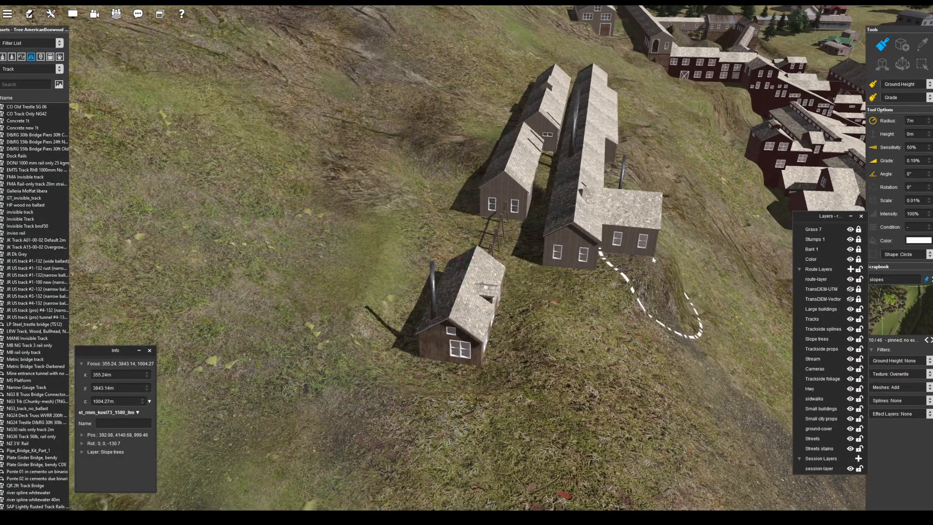
Smooth the ground around the long brown buildings and below their gabled extension.
right_click_drag(652, 256, 616, 264)
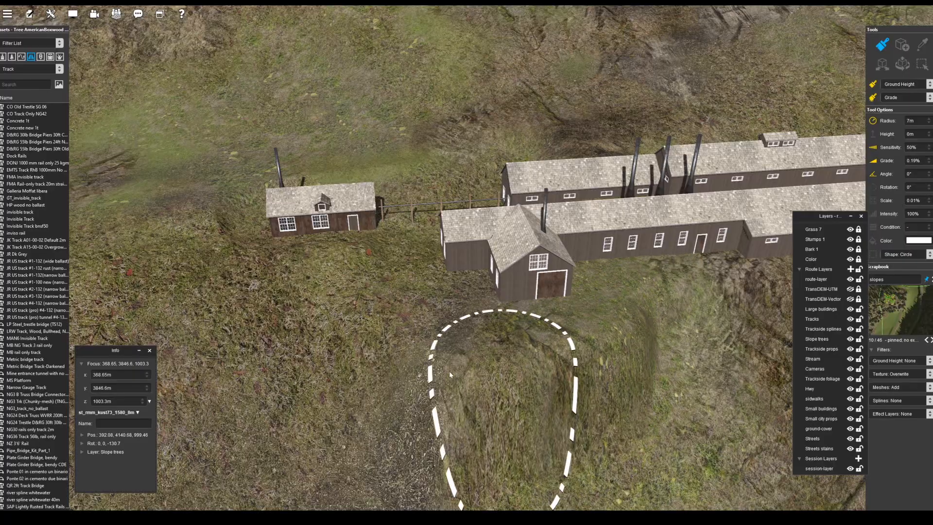
right_click_drag(449, 373, 575, 282)
right_click_drag(481, 126, 508, 263)
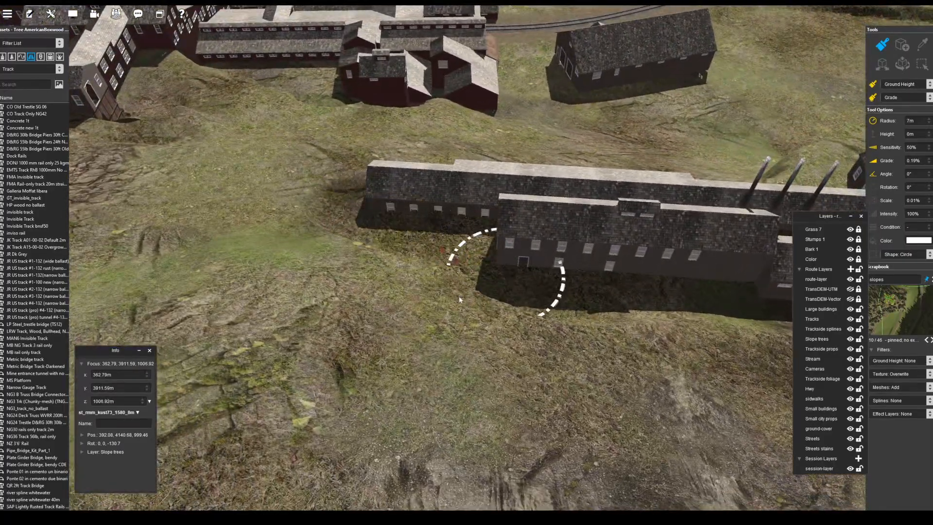
right_click_drag(458, 296, 558, 256)
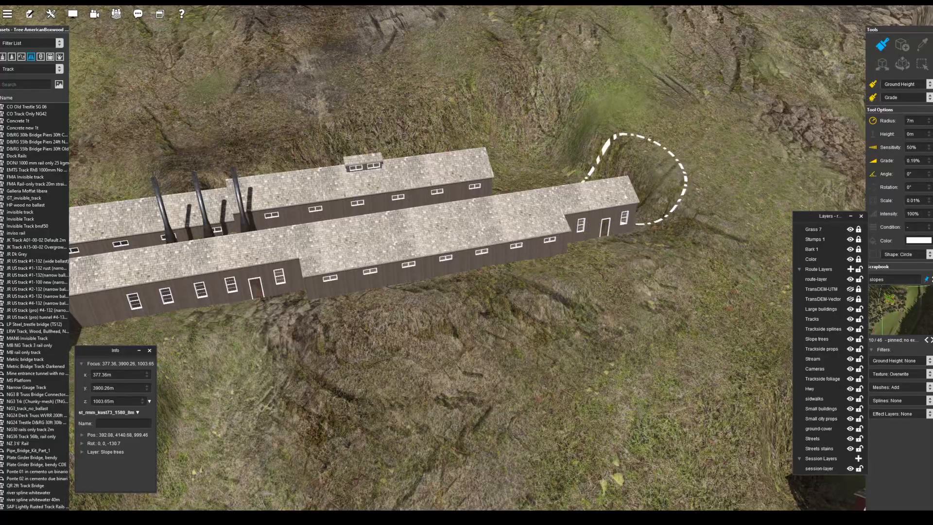
Grade the hillside between the brown buildings and the mill, and around the detached brown building near the track junction.
right_click_drag(625, 197, 467, 235)
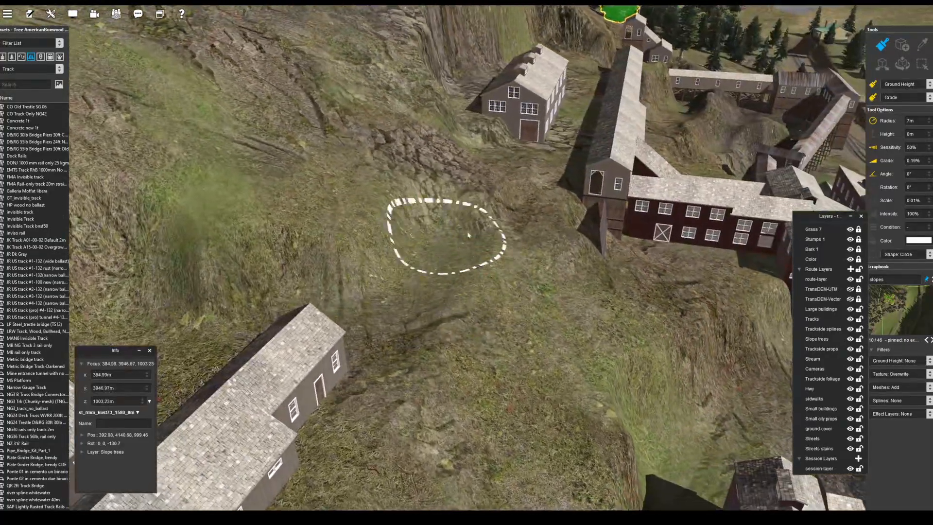
right_click_drag(458, 194, 475, 161)
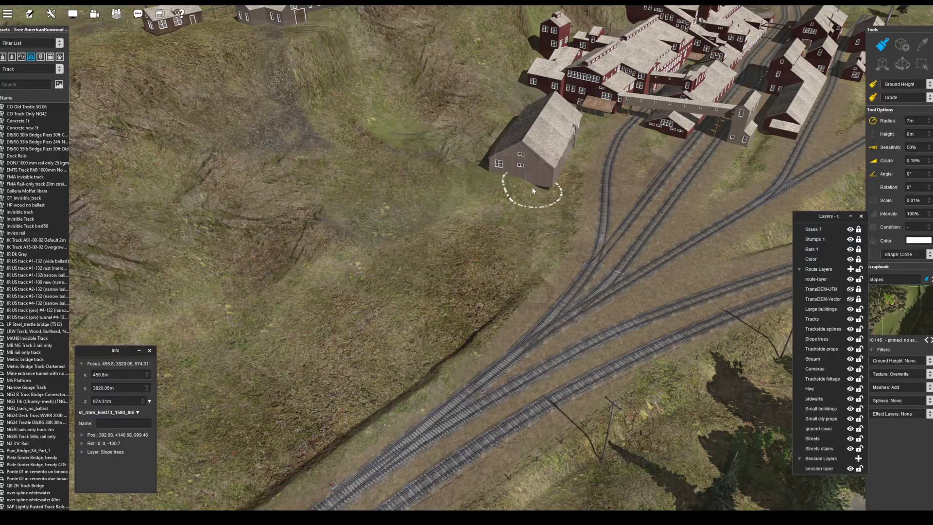
right_click_drag(533, 190, 552, 234)
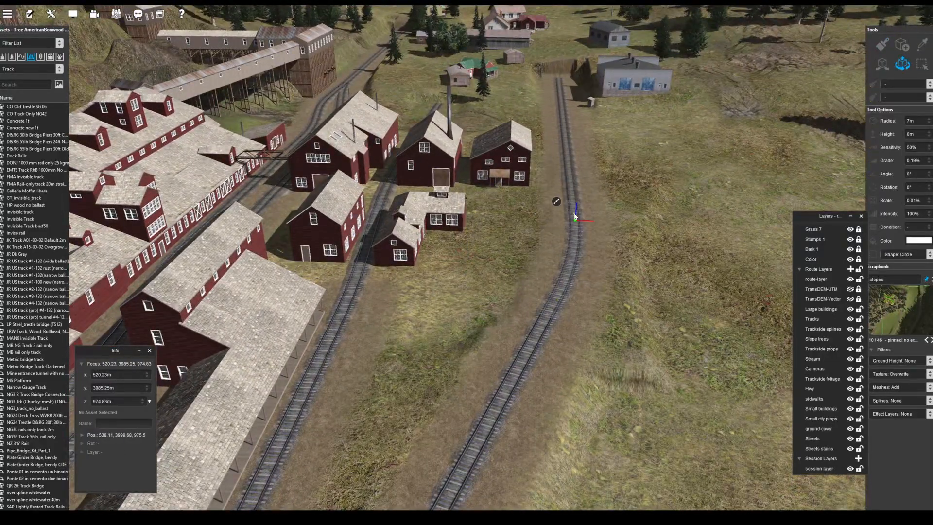
Set the outer siding's far end point to a height of 976.5 m and smooth the terrain along its last section.
right_click_drag(675, 182, 544, 194)
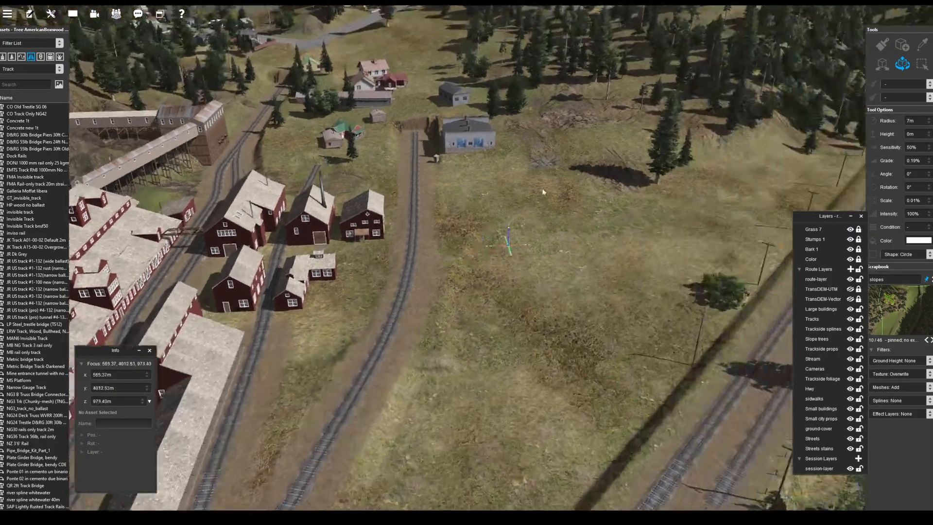
right_click_drag(449, 158, 97, 435)
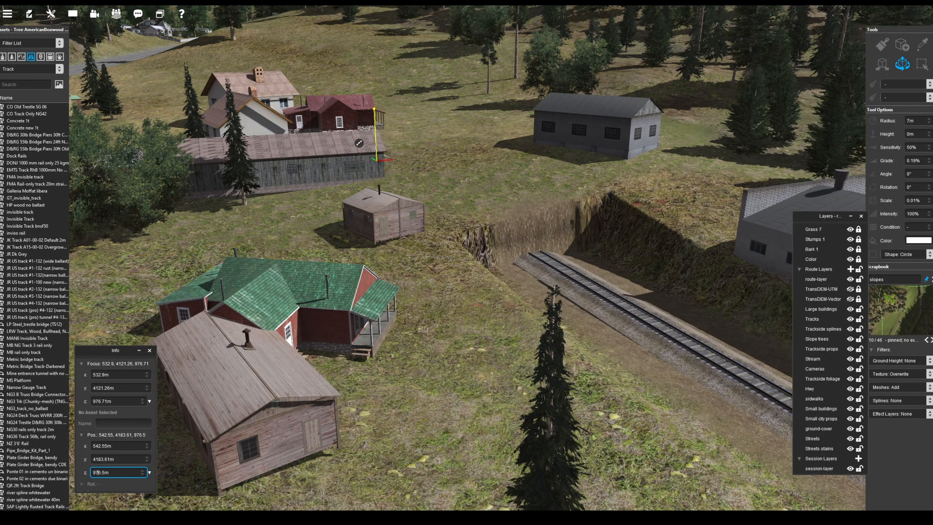
left_click(585, 283)
right_click(546, 245)
left_click(566, 298)
right_click_drag(566, 297, 522, 332)
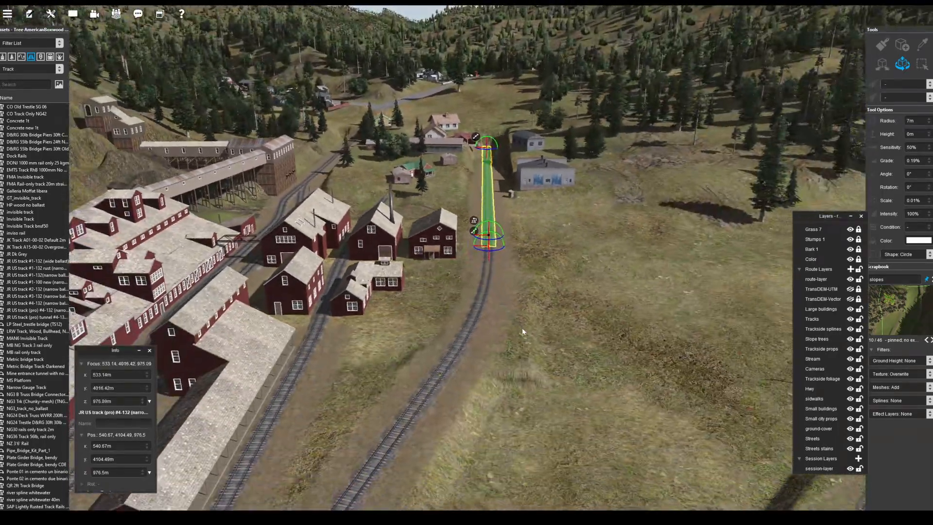
Reposition the grey industrial shed beside the outer siding's cutting at a height of 979.5 m.
right_click(489, 195)
scroll(489, 195, "up", 4)
left_click_drag(503, 333, 329, 294)
left_click(562, 277)
scroll(562, 277, "down", 6)
right_click_drag(562, 277, 602, 287)
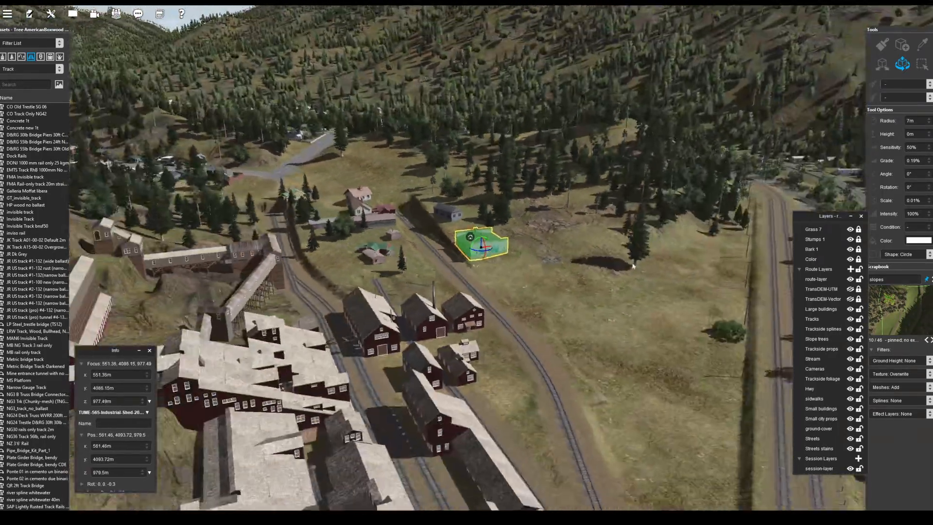
Grade the ground along the inner track and its junction with a 15 m radius and 20% sensitivity.
left_click(882, 45)
left_click_drag(916, 120, 880, 121)
right_click_drag(518, 197, 371, 275)
scroll(371, 275, "up", 4)
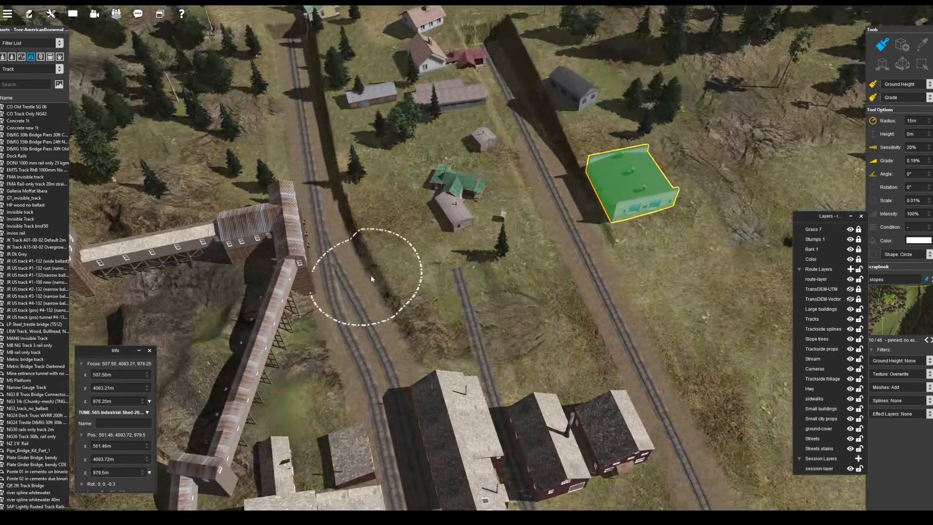
left_click_drag(338, 252, 338, 134)
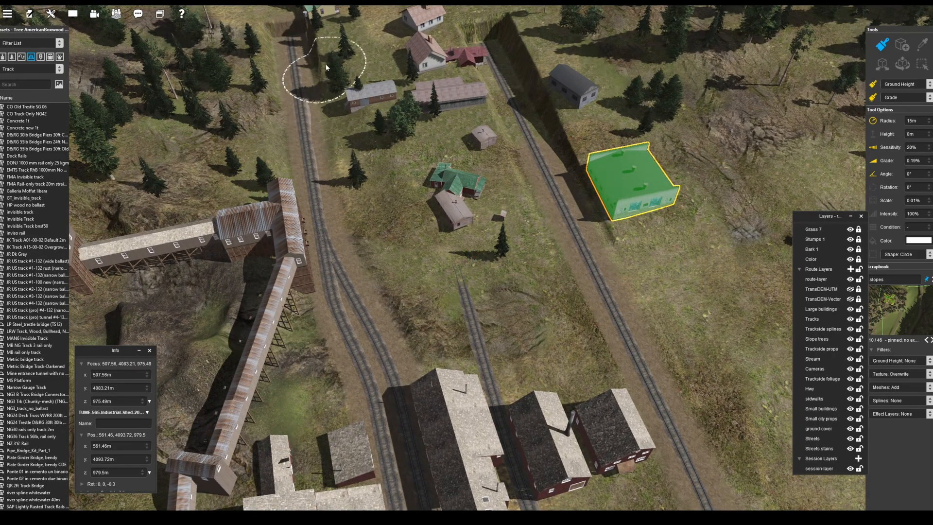
Grade away the outer siding's cutting and level the ground around the grey sheds beside it.
mouse_move(357, 118)
right_mouse_down()
mouse_move(412, 347)
mouse_move(430, 357)
right_mouse_up()
right_click(740, 478)
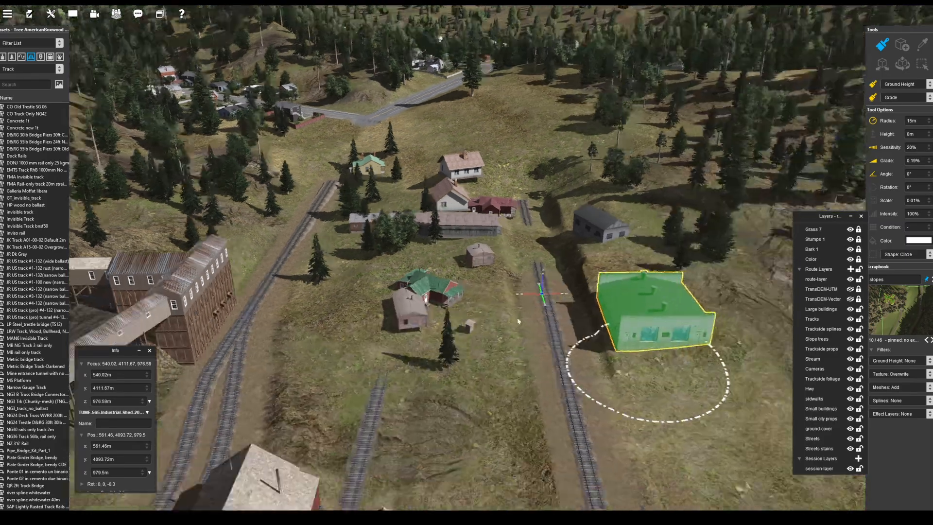
scroll(607, 335, "down", 2)
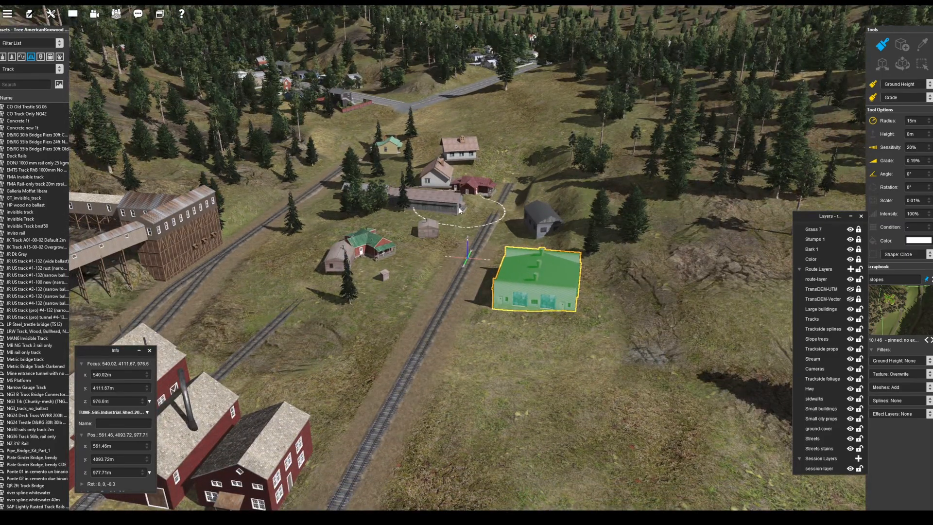
right_click_drag(455, 190, 500, 145)
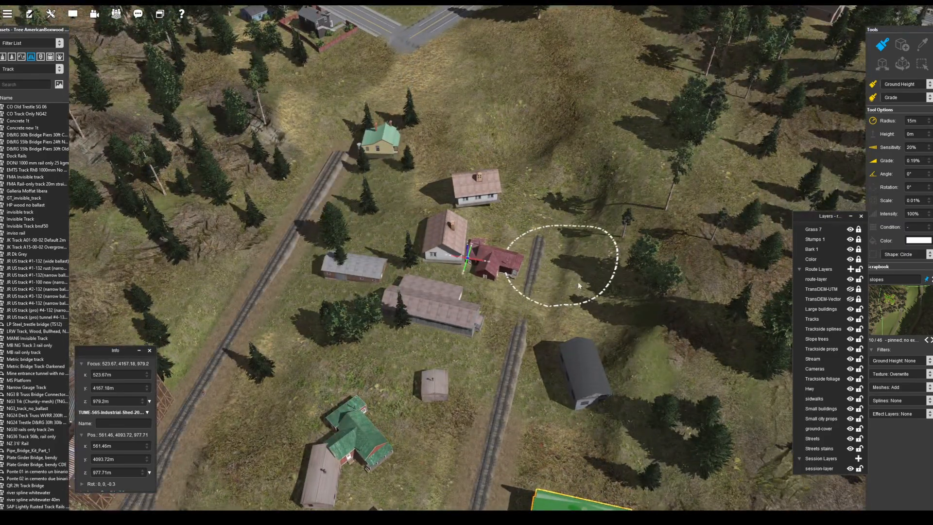
right_click(486, 479)
scroll(475, 319, "down", 2)
right_click_drag(475, 318, 479, 379)
right_click_drag(428, 253, 479, 169)
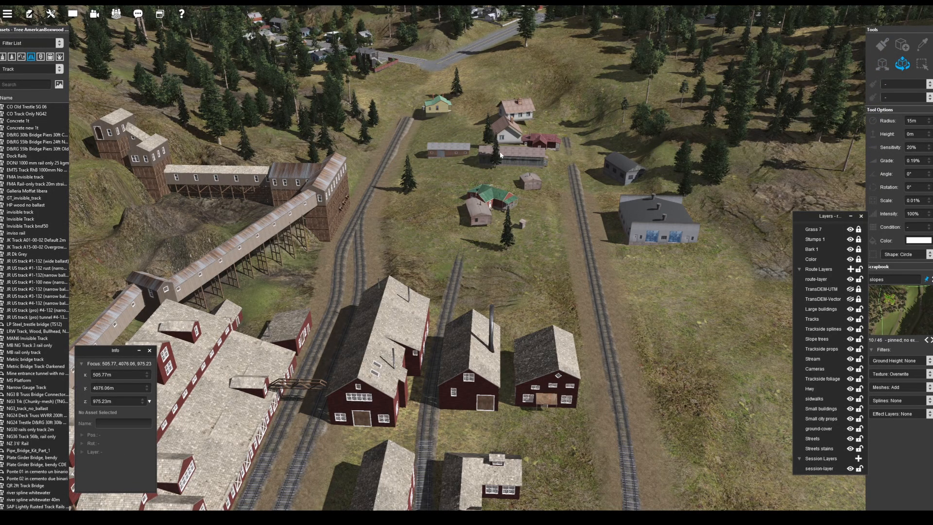
Move the large grey industrial shed close to the outer siding and rotate it to about -2.8°.
right_click(490, 218)
right_click_drag(461, 267, 502, 279)
scroll(501, 279, "up", 2)
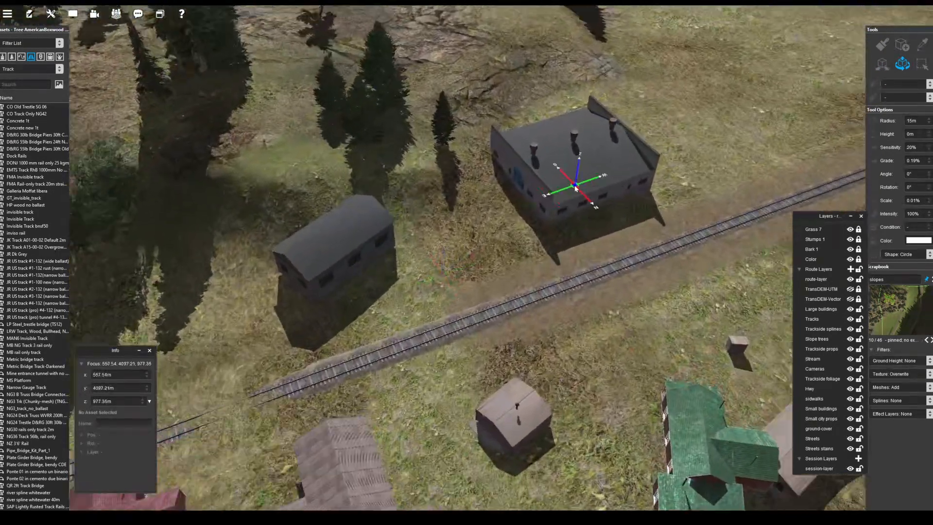
right_click_drag(577, 187, 474, 274)
left_click(474, 274)
left_click_drag(474, 275, 482, 282)
right_click_drag(485, 285, 470, 264)
left_click_drag(471, 263, 465, 261)
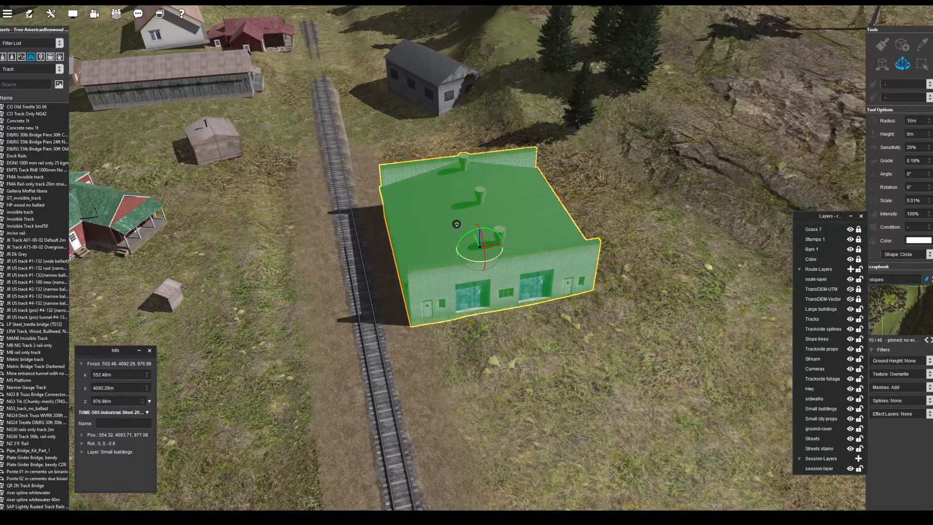
Move the long brown shed across the siding from the industrial shed and turn it parallel to the track.
right_click(342, 90)
right_click_drag(426, 204, 573, 243)
left_click(602, 254)
left_click_drag(336, 350, 578, 374)
right_click_drag(578, 374, 559, 290)
left_click_drag(559, 293, 622, 297)
right_click_drag(622, 297, 515, 224)
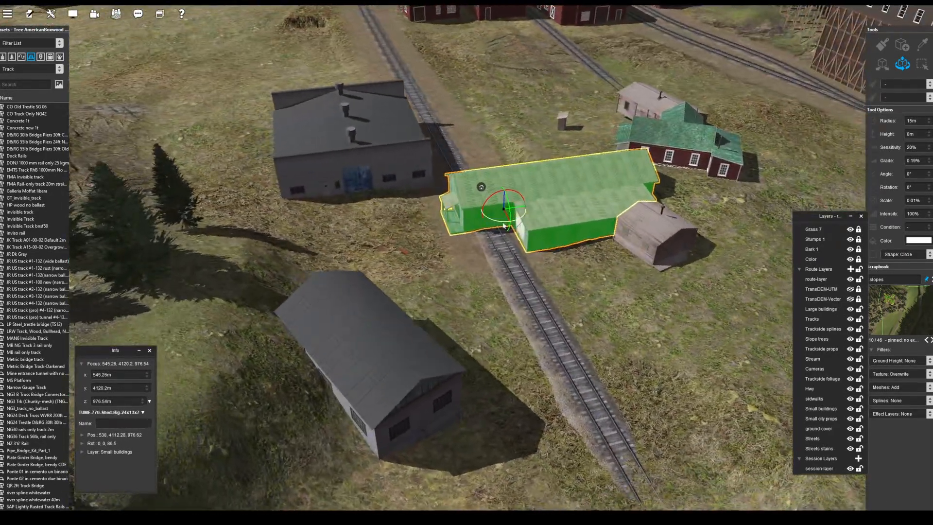
mouse_move(508, 222)
left_mouse_down()
mouse_move(544, 224)
mouse_move(506, 222)
left_mouse_up()
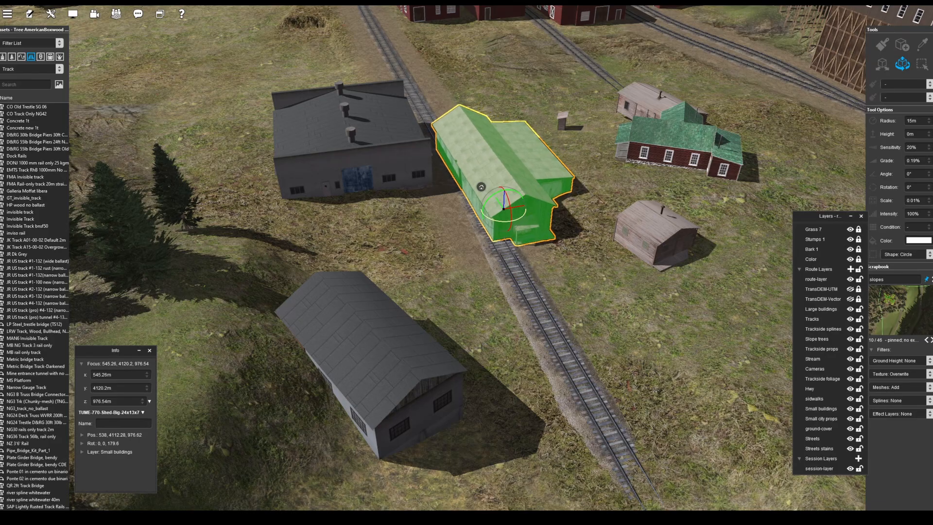
Move the red house with the green roof beside the outer siding, past the long brown shed, and align it with the track.
right_click(479, 241)
scroll(479, 242, "up", 5)
left_click_drag(555, 163, 645, 146)
scroll(590, 182, "down", 4)
scroll(587, 187, "down", 4)
left_click_drag(700, 195, 473, 108)
right_click(476, 90)
scroll(476, 90, "up", 5)
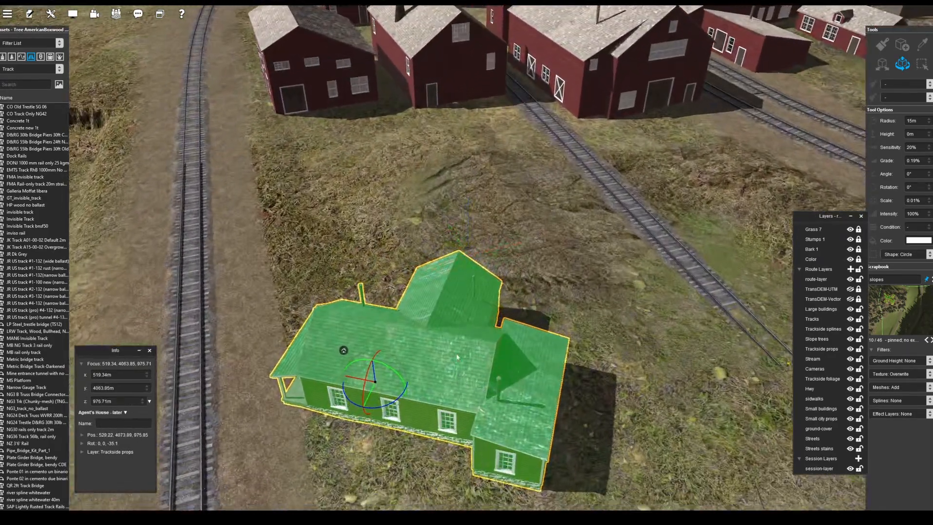
left_click_drag(388, 409, 341, 392)
scroll(341, 392, "down", 5)
Move the outhouse behind the green-roofed red house and turn it square to the house.
right_click(366, 474)
left_click(627, 302)
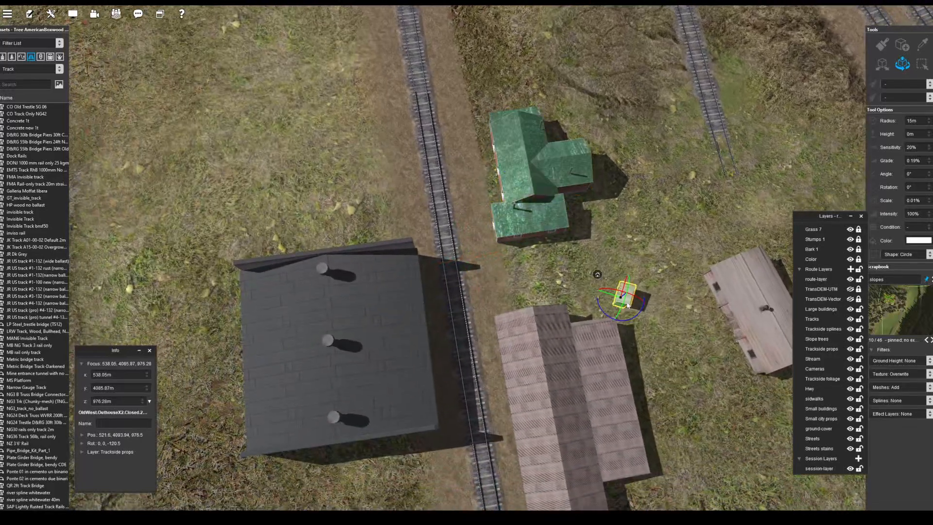
left_click_drag(627, 302, 627, 229)
scroll(627, 228, "up", 2)
right_click(681, 226)
scroll(681, 227, "up", 4)
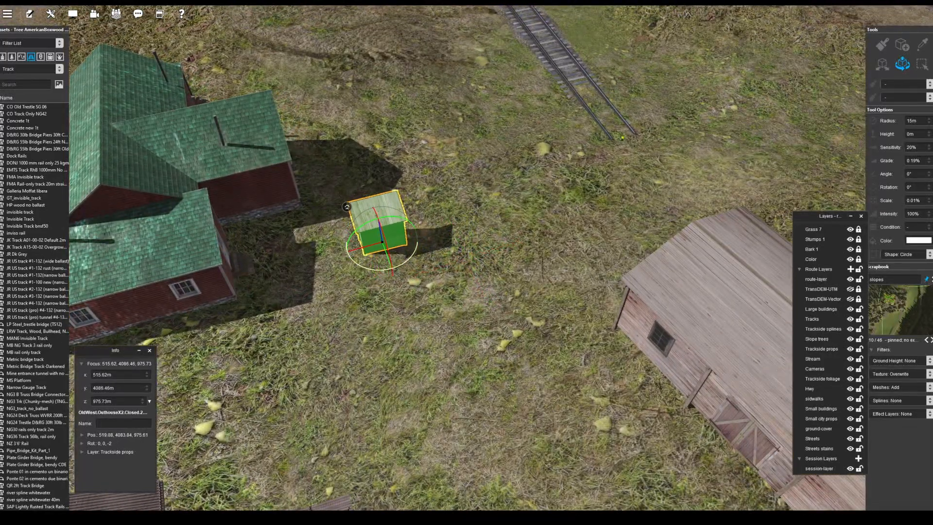
left_click_drag(407, 261, 413, 256)
scroll(413, 256, "down", 5)
Move the small wooden house between the green-roofed house and the red mill buildings, and rotate it to about -2.8°.
left_click(569, 322)
middle_click_drag(569, 322, 536, 334)
scroll(537, 334, "up", 1)
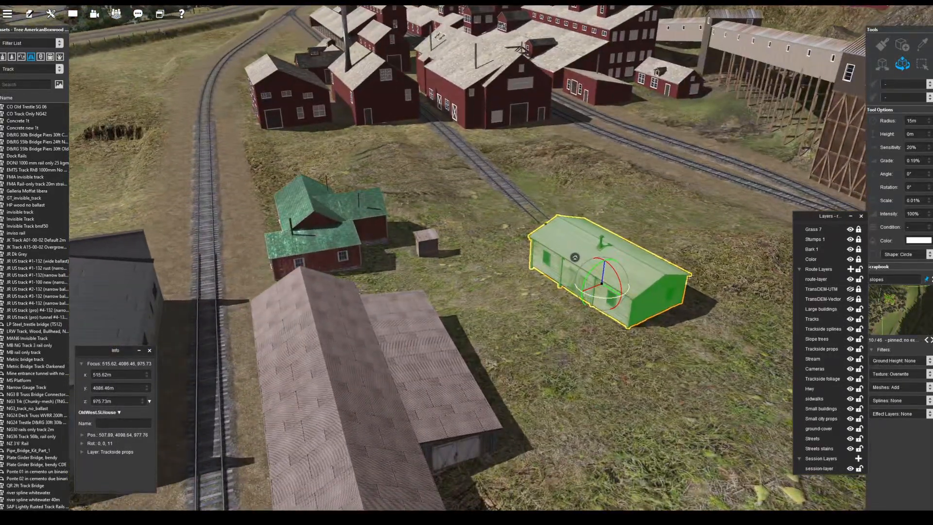
middle_click_drag(569, 297, 578, 321)
left_click_drag(590, 310, 287, 124)
right_click(238, 80)
middle_click_drag(238, 80, 248, 49)
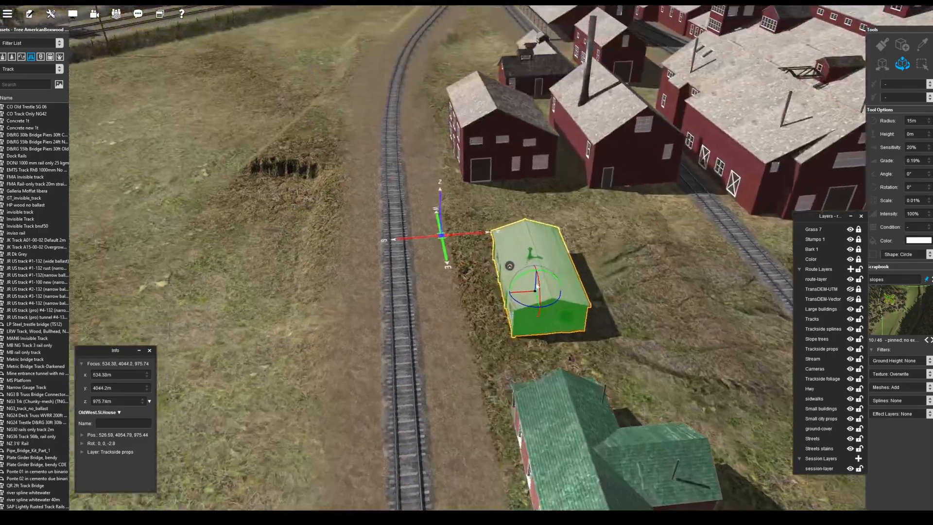
right_click(473, 388)
Nudge the large industrial shed closer to the siding.
middle_click_drag(473, 389, 599, 324)
right_click(690, 319)
middle_click_drag(689, 319, 396, 292)
left_click(459, 375)
left_click_drag(459, 375, 452, 374)
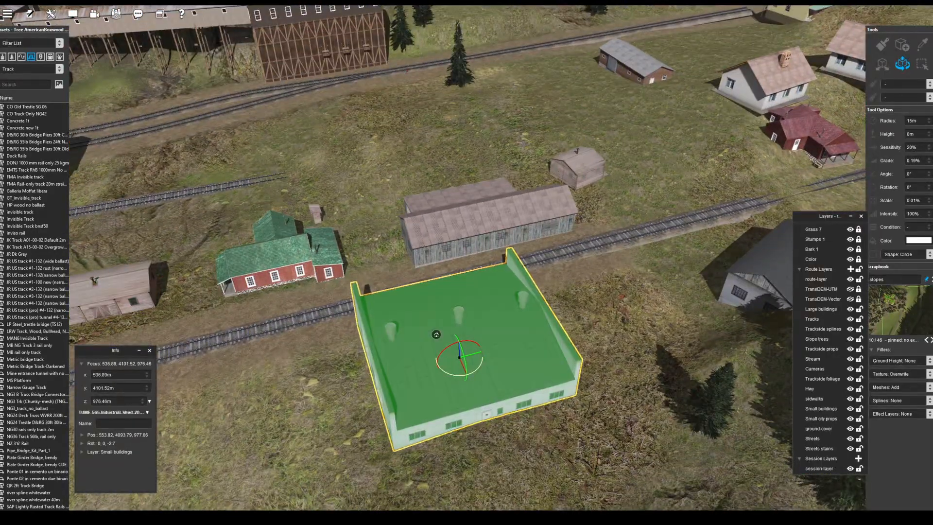
Move the smaller grey shed next to the outer siding and rotate it to about 176.9°.
right_click(612, 311)
middle_click_drag(612, 311, 591, 189)
left_click_drag(590, 190, 535, 211)
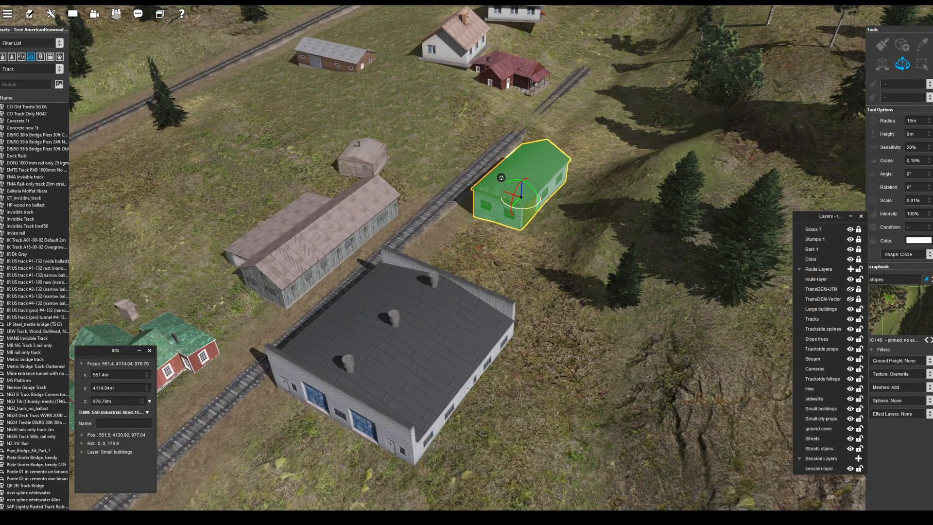
right_click(482, 153)
Move the red-roofed house away from the siding's end and rotate it to face the track.
left_click(500, 138)
left_click_drag(500, 139, 368, 160)
right_click(328, 151)
scroll(328, 151, "up", 5)
middle_click_drag(328, 151, 340, 83)
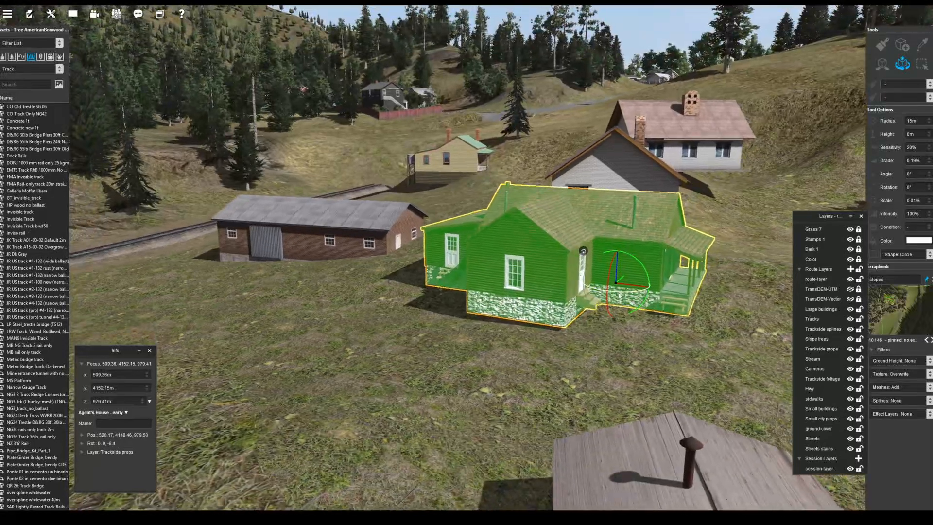
left_click_drag(619, 295, 576, 296)
middle_click_drag(576, 296, 576, 389)
scroll(575, 389, "down", 5)
Match the red-roofed house's rotation to the orientation of the shed beside the siding.
right_click(607, 382)
left_click(489, 316)
right_click(408, 175)
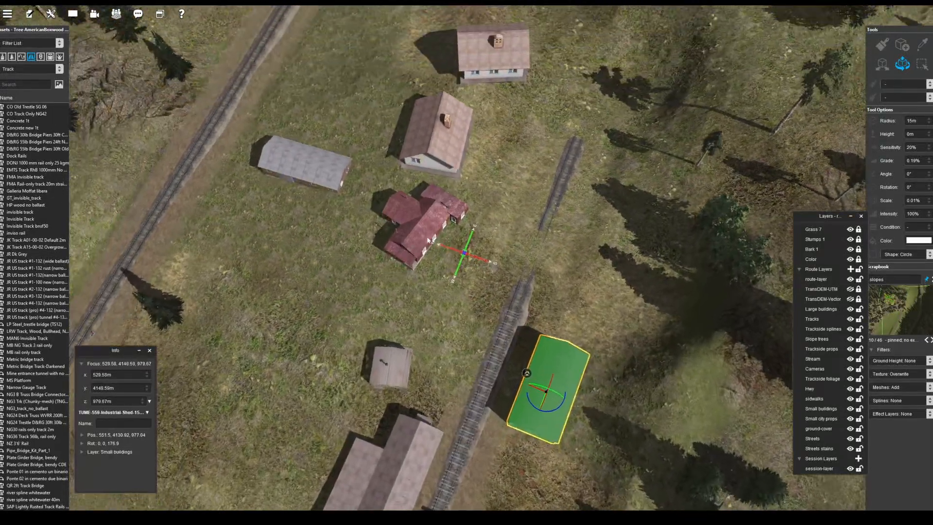
left_click(429, 240)
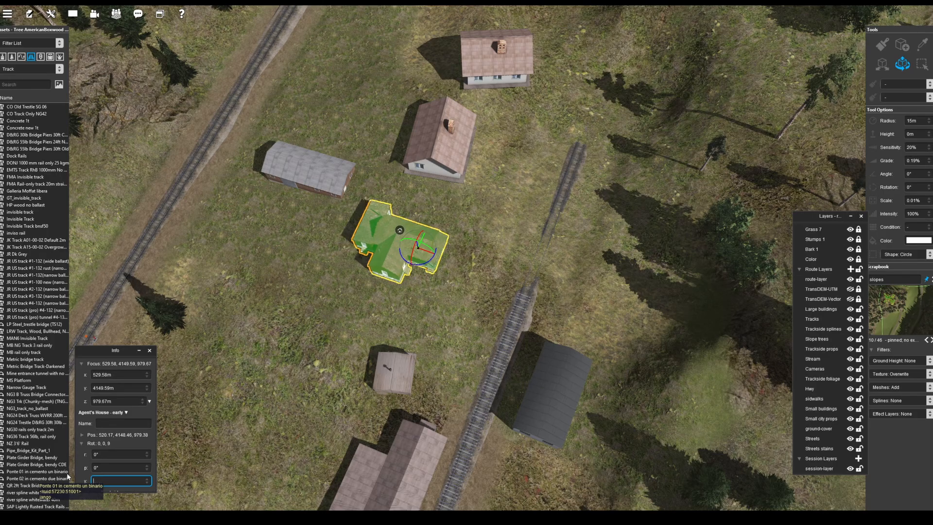
Set the rotation of the brick shed with the grey roof, between the two tracks, to -93°.
left_click(342, 183)
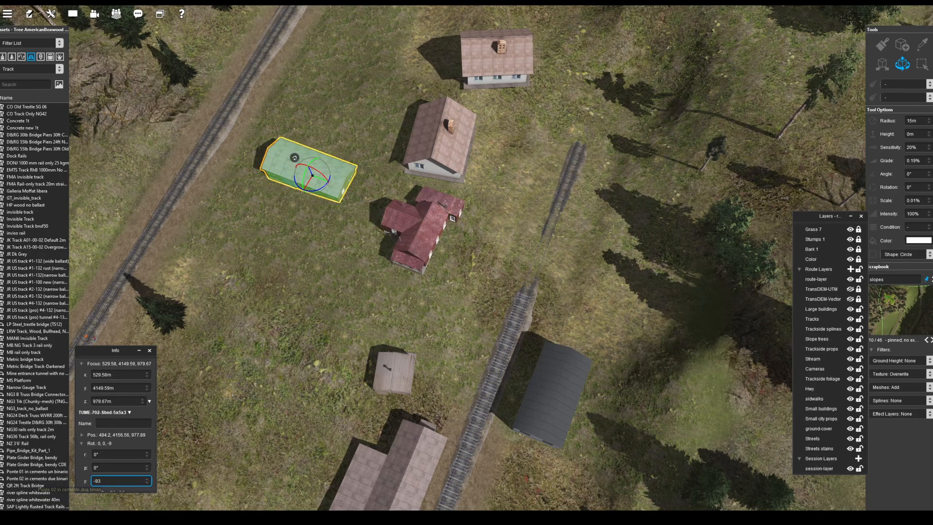
right_click(237, 250)
middle_click_drag(237, 250, 272, 165)
scroll(272, 165, "up", 3)
left_click_drag(117, 480, 43, 479)
type("-8")
Set the rotation of the white-walled house next to the red-roofed house to -3°.
left_click(781, 184)
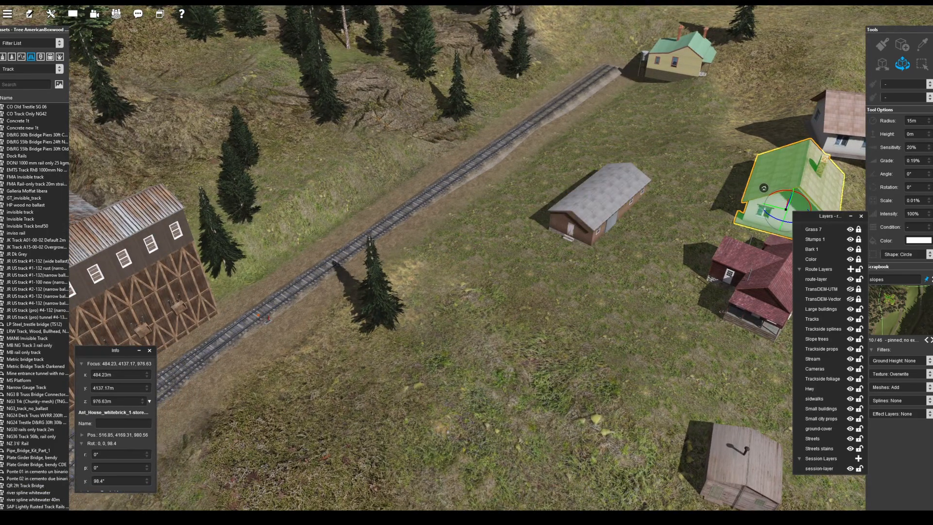
left_click_drag(117, 481, 78, 479)
type("0")
right_click(719, 121)
Set the rotation of the green-roofed house at the inner track's end to -93° and the farther white-walled house's to -3°.
left_click(430, 154)
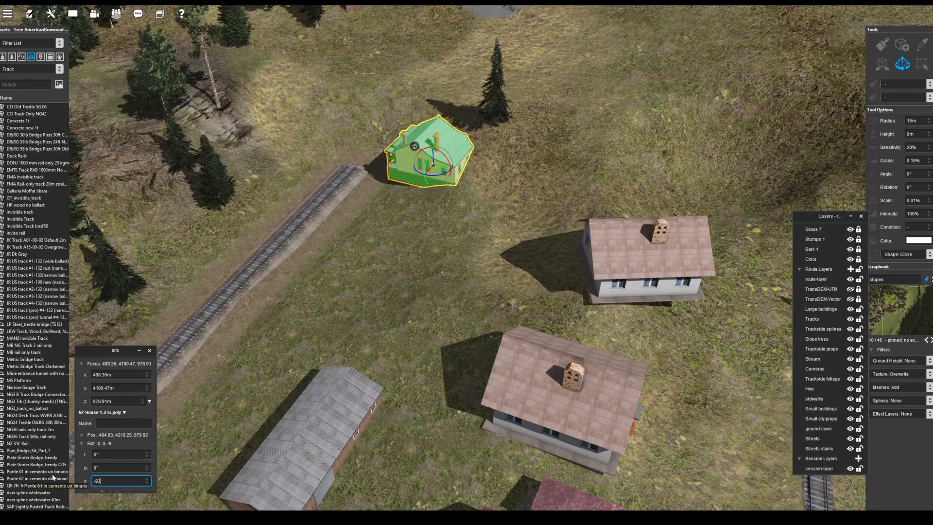
left_click(617, 248)
left_click_drag(116, 480, 51, 484)
type("-3")
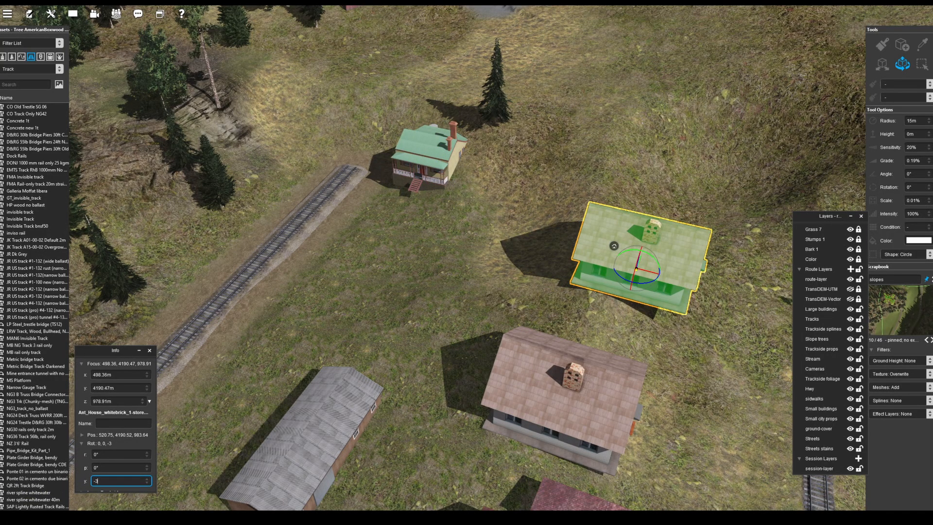
Place the small wooden cabin near the inner track's end at -3° rotation and move the green-roofed end house behind the industrial shed.
right_click(758, 197)
middle_click_drag(757, 197, 477, 221)
scroll(477, 222, "down", 10)
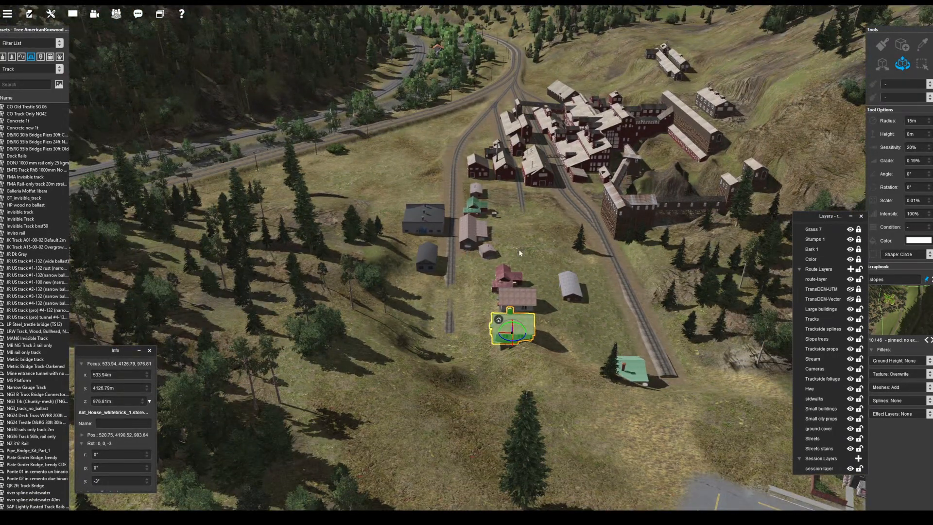
right_click(520, 252)
left_click(432, 279)
left_click_drag(117, 480, 53, 492)
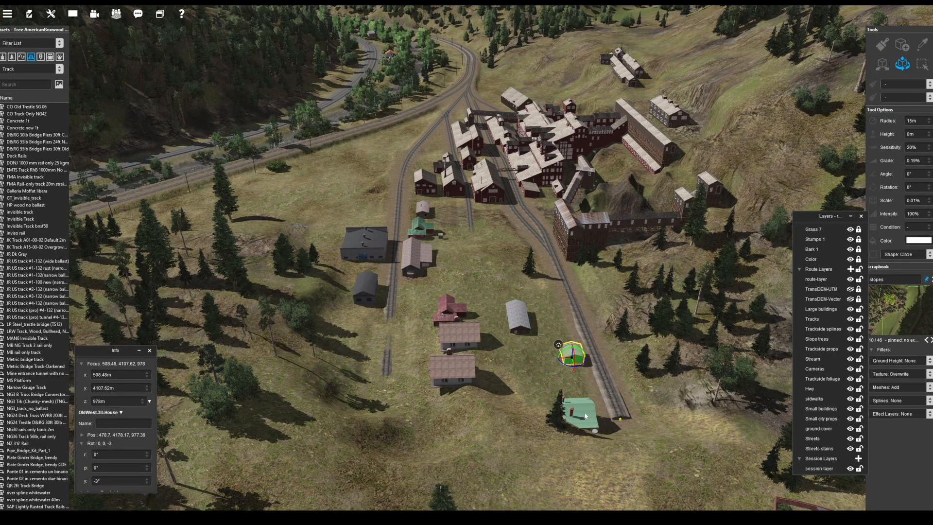
right_click(321, 296)
middle_click_drag(321, 296, 446, 281)
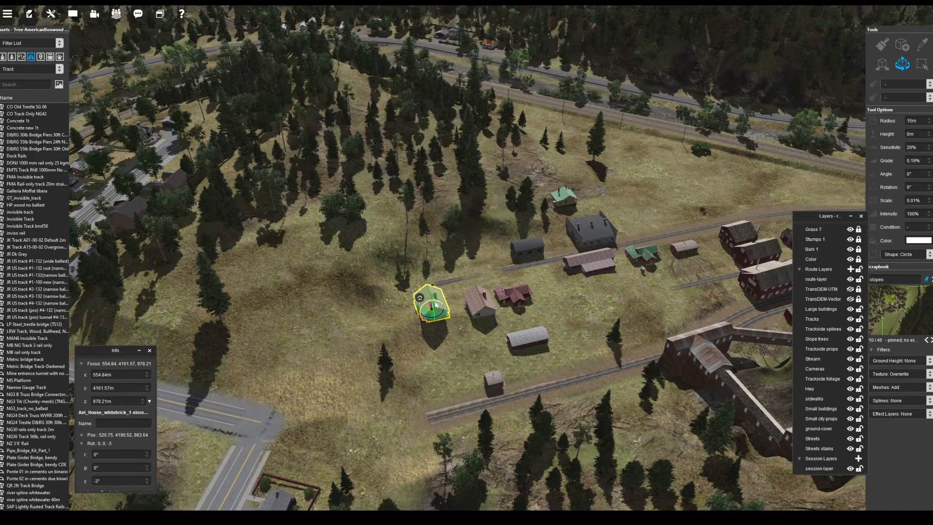
Copy the two white-walled houses and paste them into the open field beyond the outer siding, with texture pasting set to None.
key("ctrl+c")
right_click(622, 189)
middle_click_drag(573, 197, 440, 294)
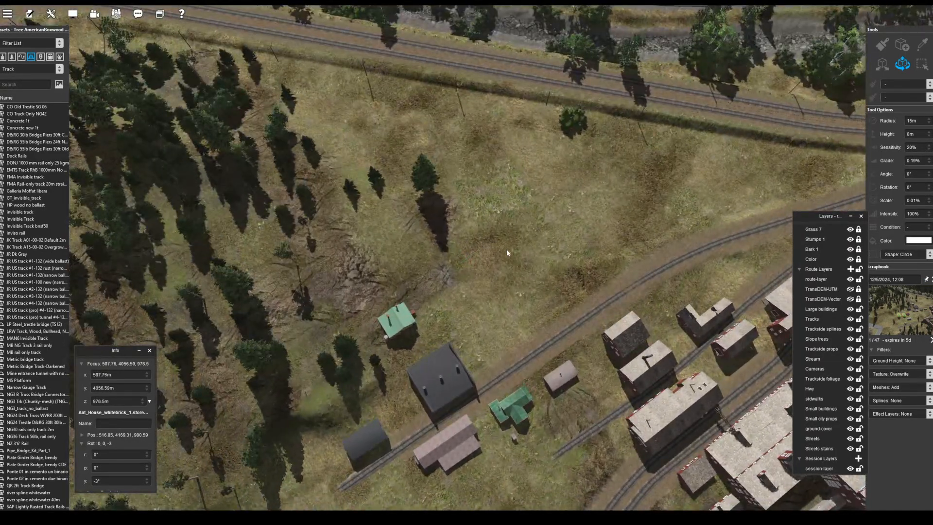
right_click(503, 258)
key("ctrl+v")
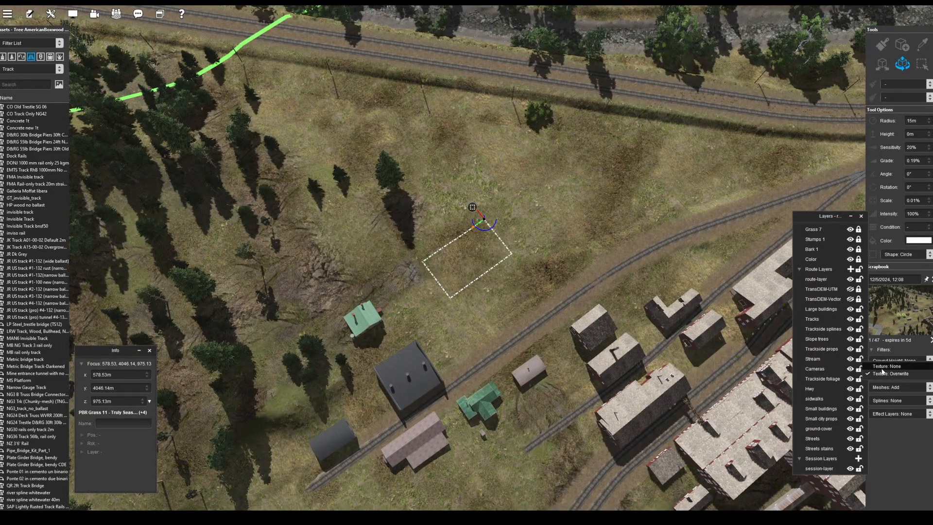
left_click(883, 367)
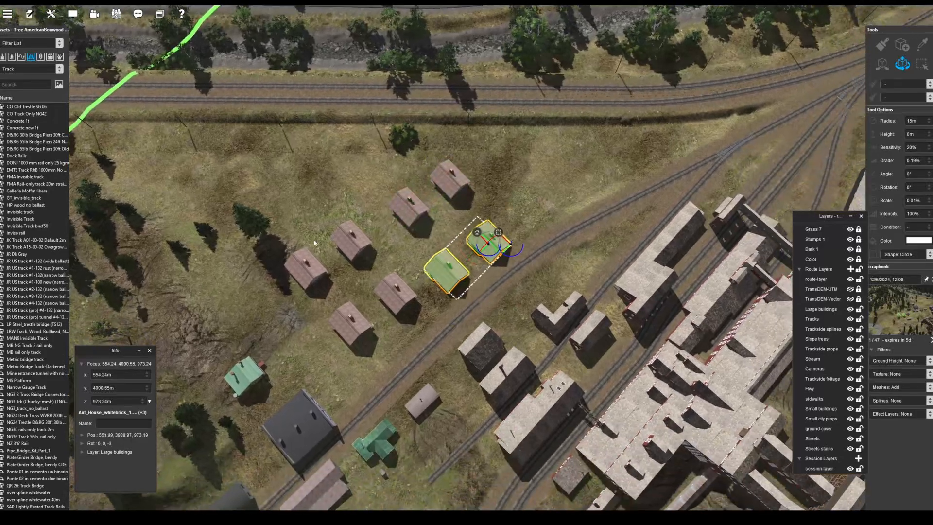
Paste another pair of the houses to continue the rows in the field between the outer siding and the main line.
right_click(266, 206)
middle_click_drag(315, 243, 547, 264)
right_click(548, 264)
key("ctrl+v")
right_click(406, 372)
right_click(408, 336)
middle_click_drag(415, 336, 435, 268)
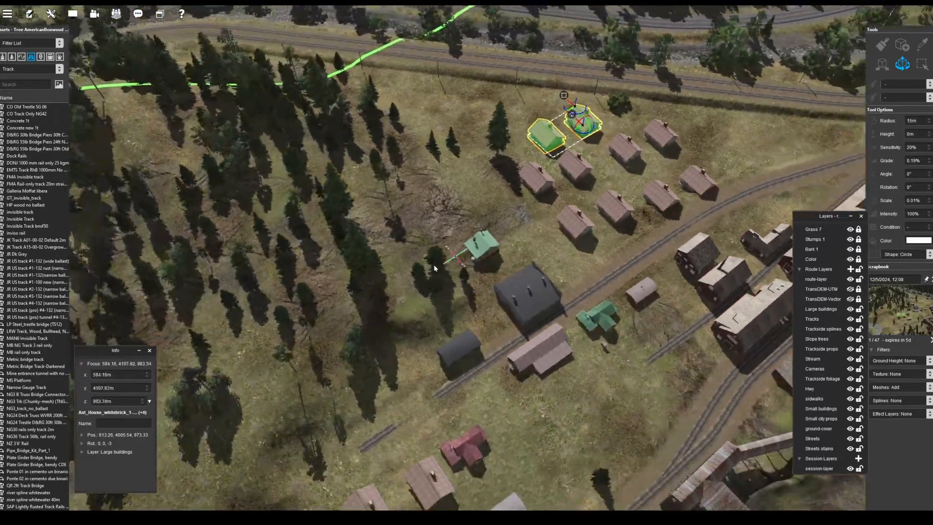
Extend the double yellow road centre line past the road junction onto the grass towards the houses.
scroll(435, 268, "down", 5)
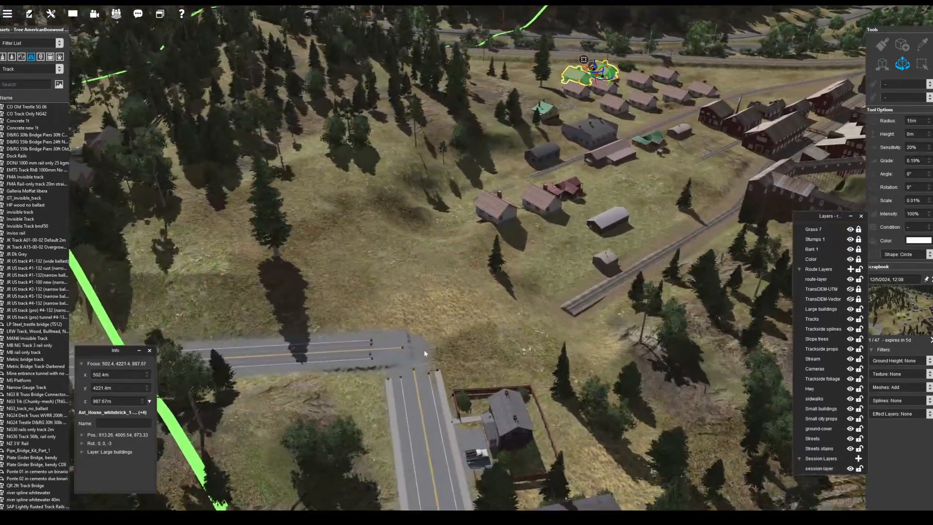
left_click(423, 350)
right_click(423, 350)
middle_click_drag(423, 350, 483, 349)
scroll(482, 350, "up", 3)
right_click(483, 351)
middle_click_drag(268, 243, 498, 416)
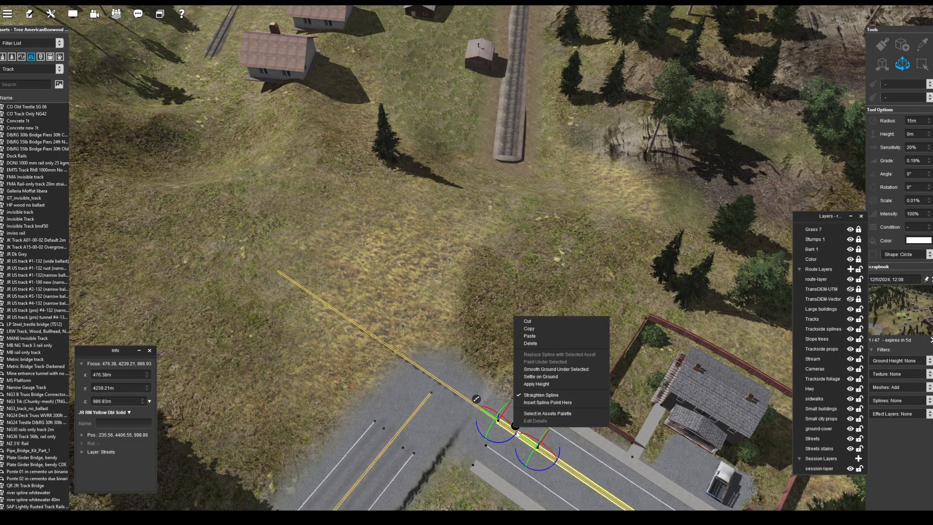
Insert a spline point in the extended double yellow centre line where it leaves the road junction across the grass.
right_click_drag(409, 367, 443, 258)
right_click(487, 209)
left_click(444, 258)
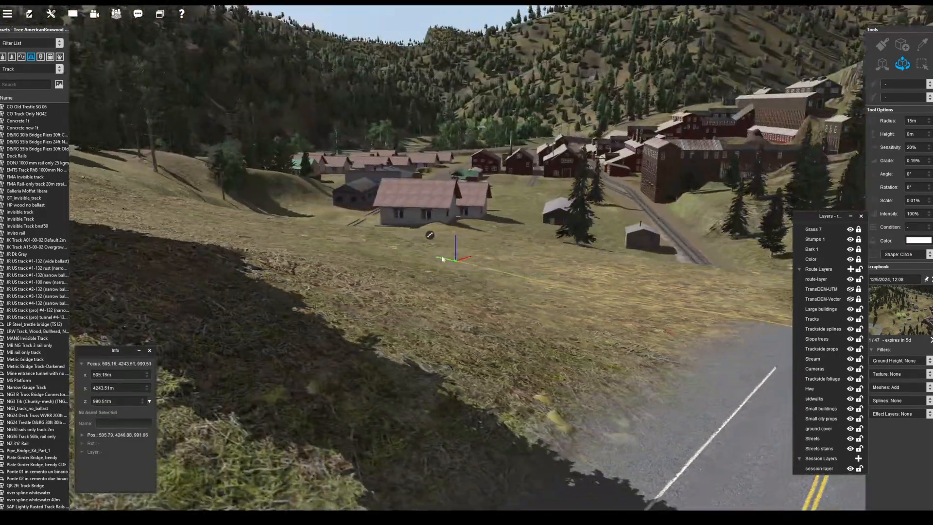
right_click_drag(203, 178, 427, 330)
left_click(410, 364)
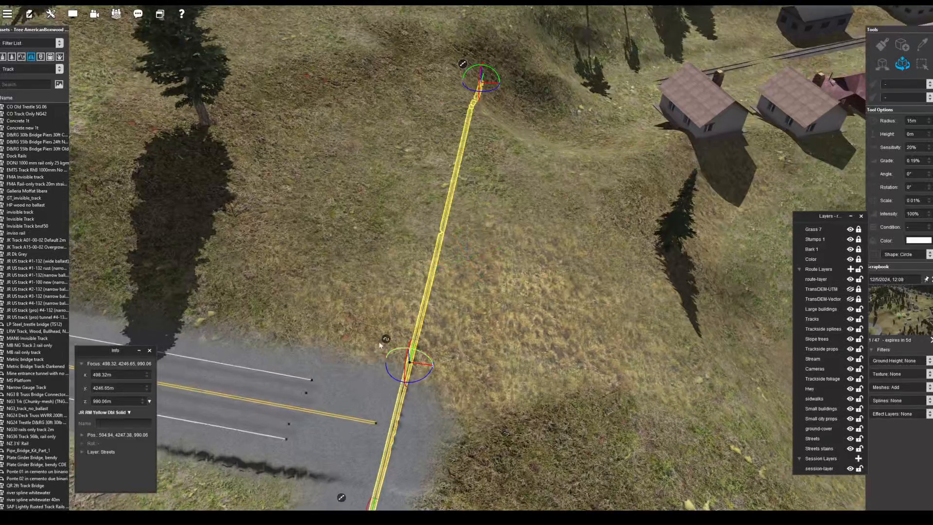
left_click(386, 338)
left_click(410, 426)
Reposition the double yellow centre line off the siding so it runs behind the sheds and between the rows of houses.
scroll(454, 350, "down", 10)
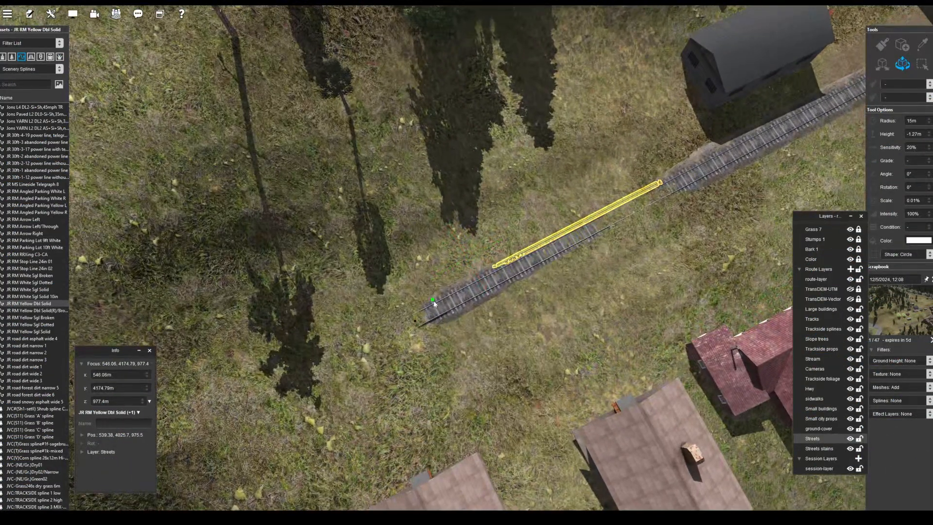
left_click(433, 301)
scroll(433, 301, "down", 8)
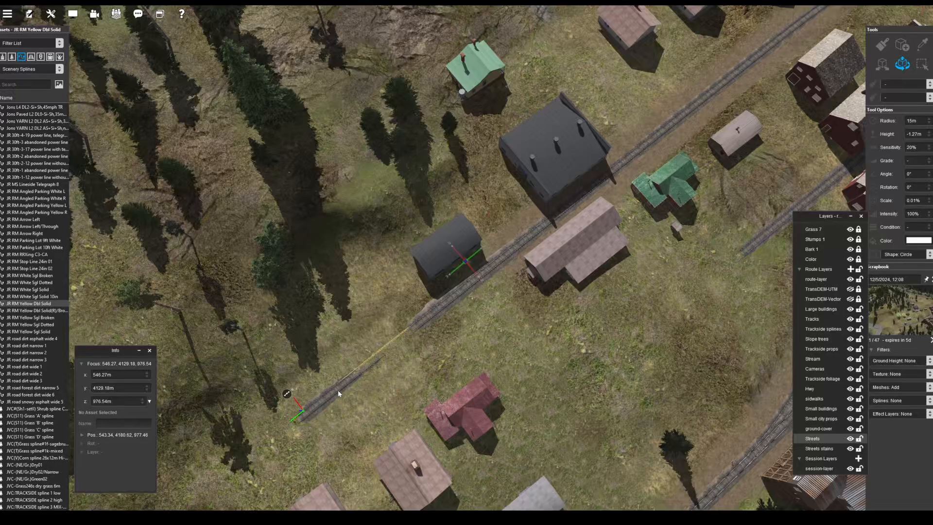
left_click(379, 351)
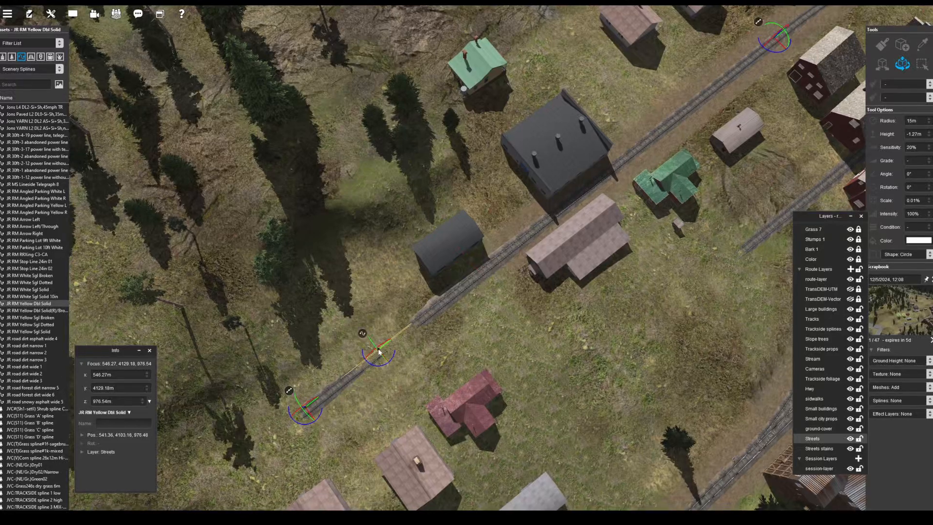
right_click_drag(379, 352, 424, 340)
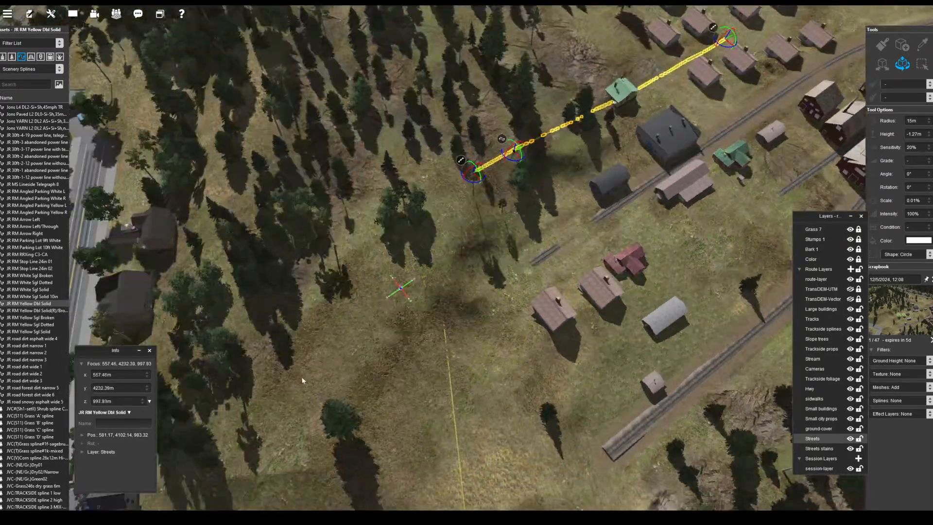
right_click_drag(301, 381, 559, 149)
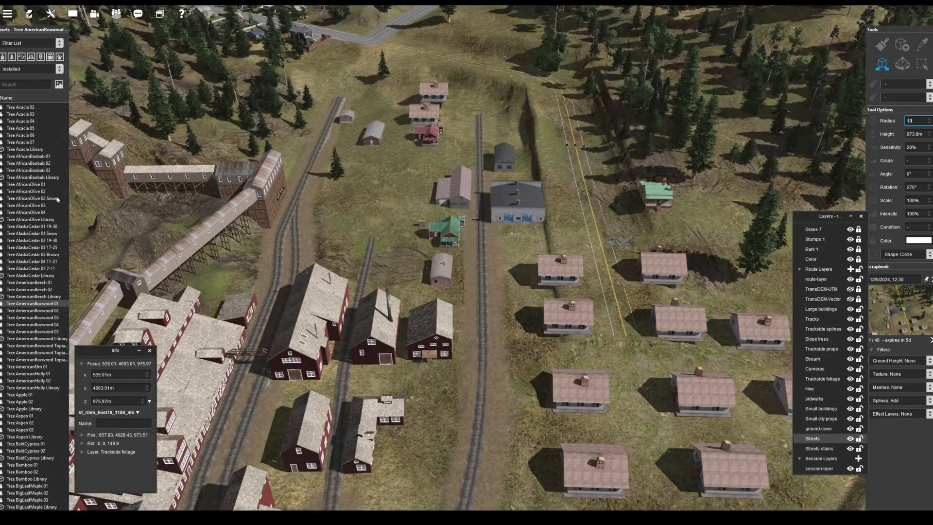
Select the TUME-Airport-301 ground texture from the Wallace slopes picklist.
left_click(2, 57)
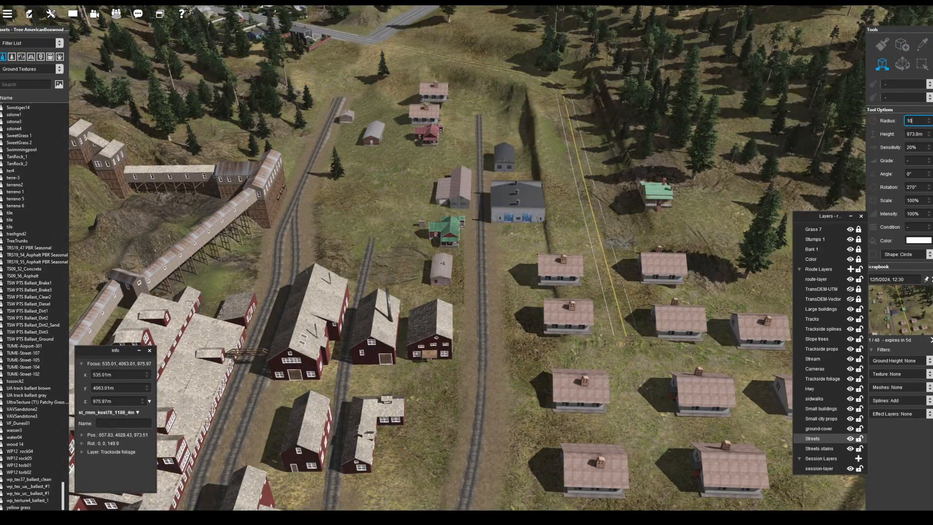
left_click(906, 91)
left_click(19, 69)
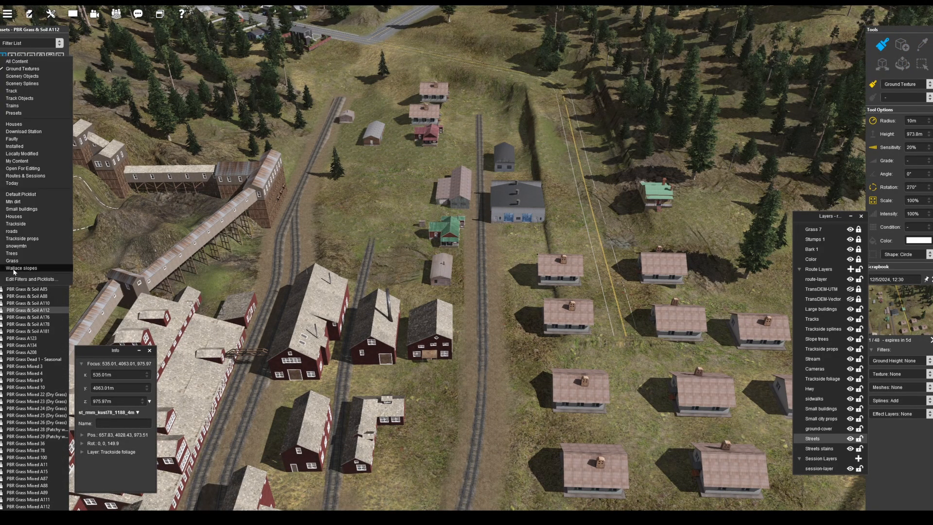
left_click(14, 268)
left_click(40, 195)
scroll(649, 191, "up", 3)
Try to paint the texture under the double yellow centre line between the houses with a 10 m radius.
left_click(632, 176)
left_click(595, 99)
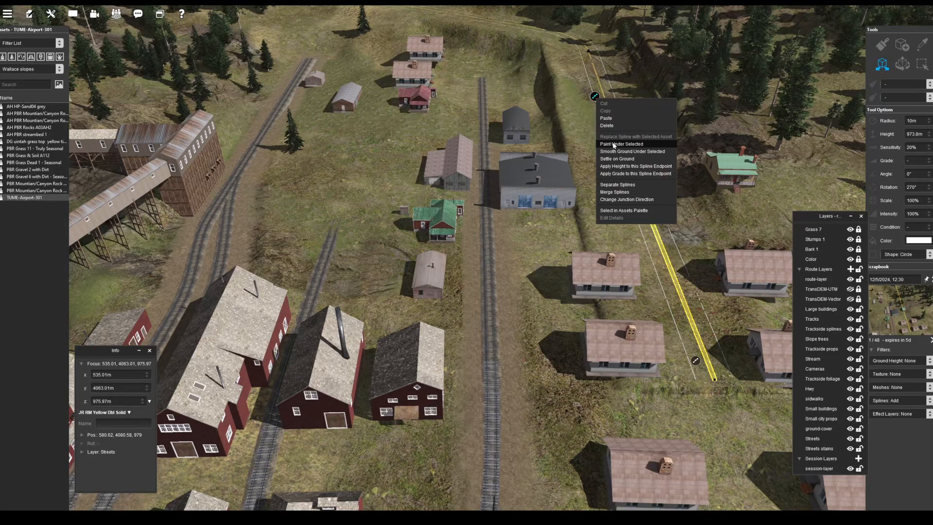
left_click(615, 145)
left_click(554, 173)
left_click(623, 151)
left_click(609, 135)
left_click(629, 179)
Try painting under the same centre line with an 8 m radius and undo it.
left_click(887, 121)
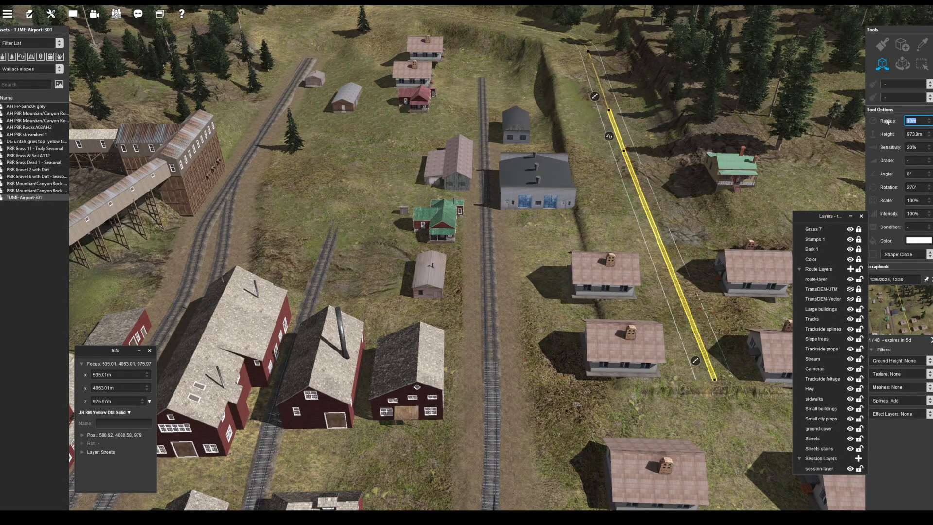
left_click(628, 162)
left_click(614, 148)
left_click(631, 192)
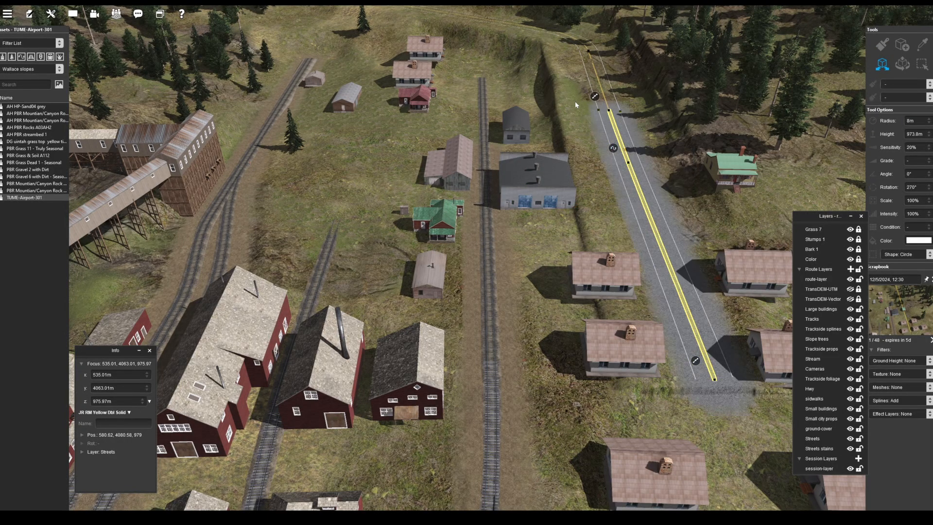
key("ctrl+z")
Set the radius to 7 m and paint the road texture under the centre line between the houses.
left_click(911, 120)
left_click(902, 65)
left_click(629, 163)
left_click(616, 148)
left_click(634, 194)
Paint the road texture under the remaining centre line around the bend up to the road junction.
right_click(573, 73)
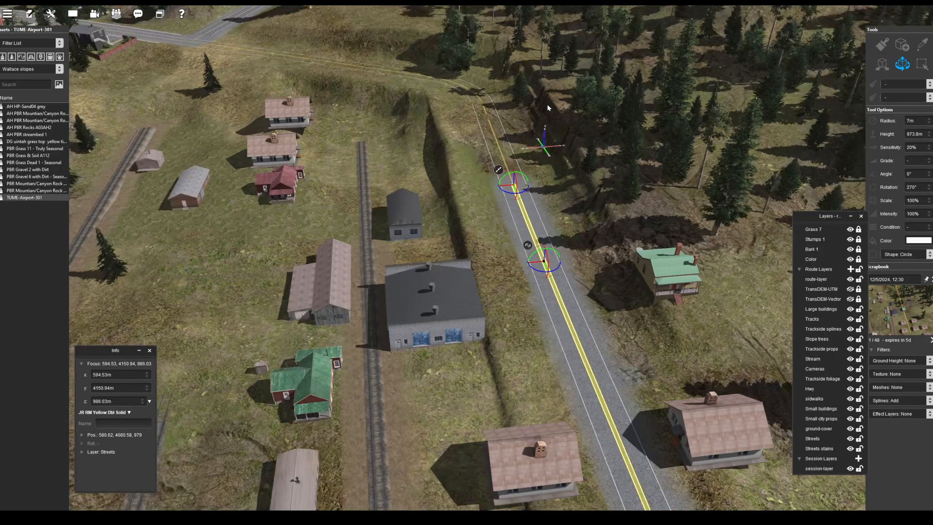
left_click(387, 178)
left_click(405, 223)
right_click(495, 383)
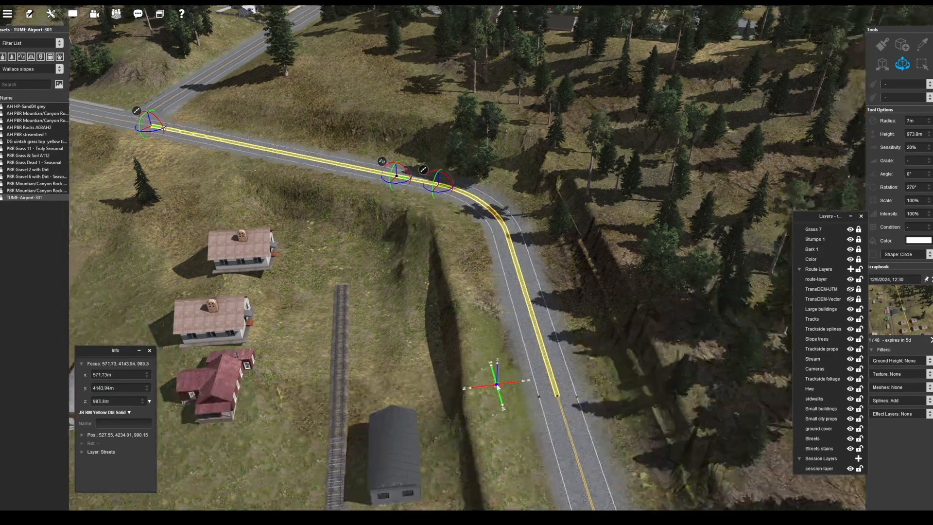
Brush the road texture from the centre line's end past the houses to the main line, plus patches beyond the tracks and beside the highway.
right_click_drag(482, 296, 438, 335)
key("b")
right_click_drag(377, 214, 453, 178)
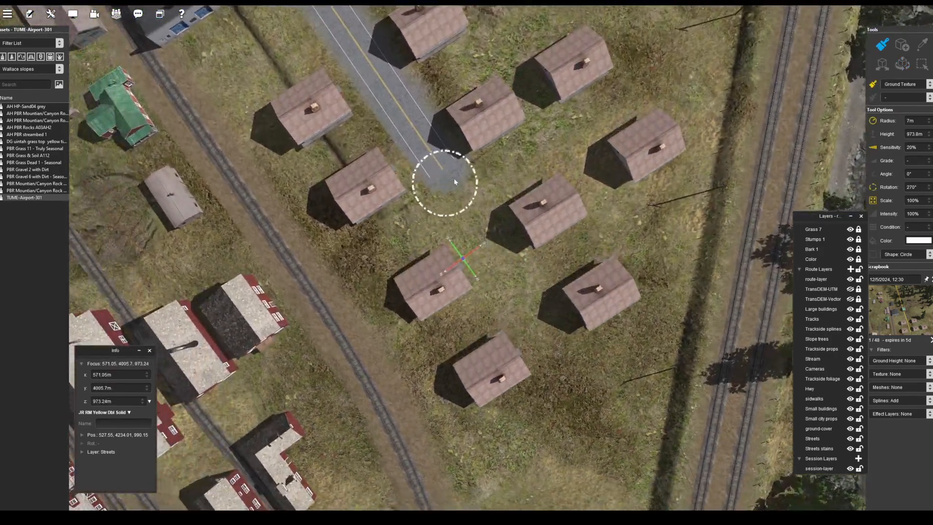
left_click_drag(453, 177, 510, 273)
scroll(598, 388, "down", 3)
right_click(613, 392)
left_click_drag(437, 239, 495, 249)
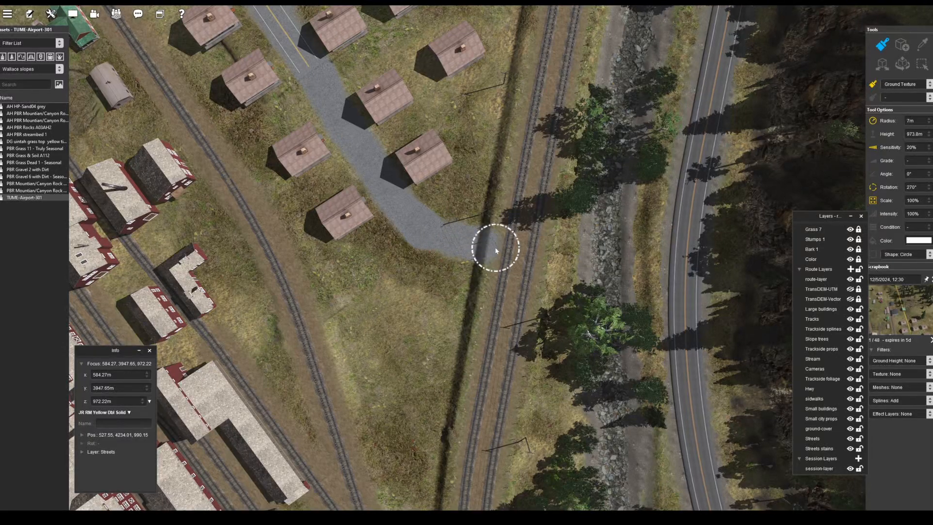
left_click(659, 274)
right_click(432, 252)
scroll(432, 252, "up", 3)
right_click_drag(433, 252, 836, 80)
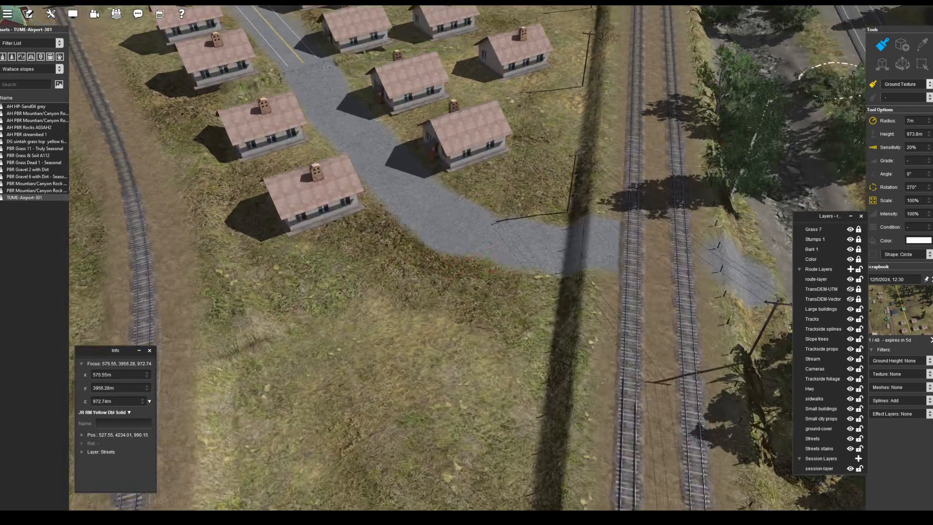
Grade the ground along the painted road across the ditch by the main line, and set the ground height brush's sensitivity to 40%.
mouse_move(581, 242)
left_mouse_down()
mouse_move(549, 243)
mouse_move(446, 211)
left_mouse_up()
left_click(912, 147)
type("40")
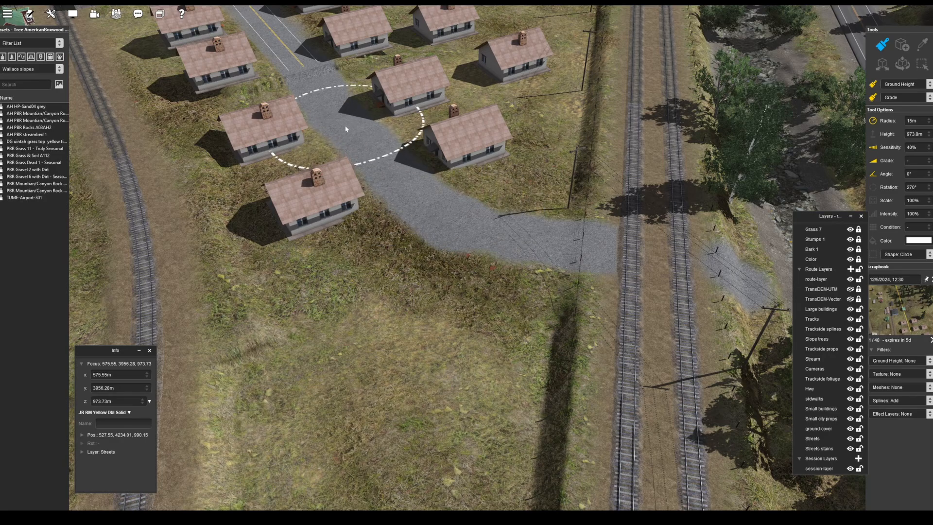
right_click(289, 88)
right_click(588, 418)
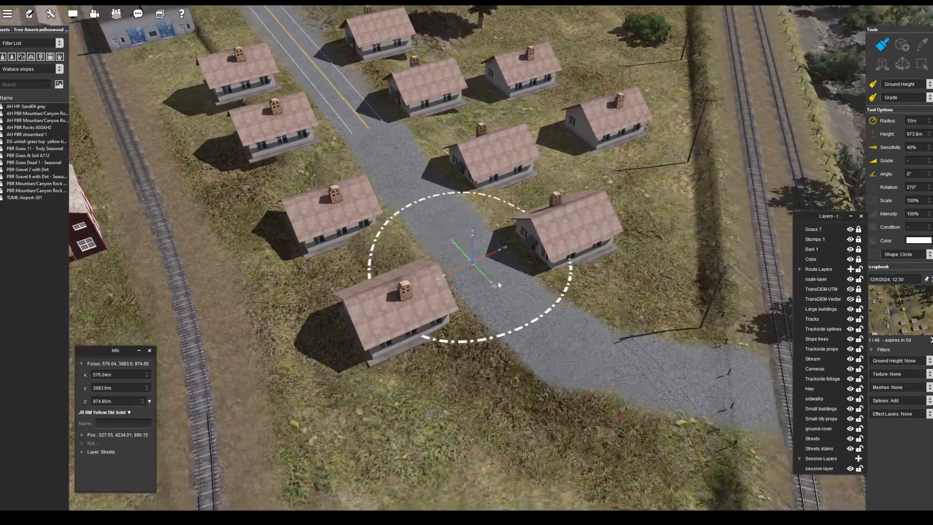
right_click(573, 352)
right_click_drag(690, 296, 488, 214)
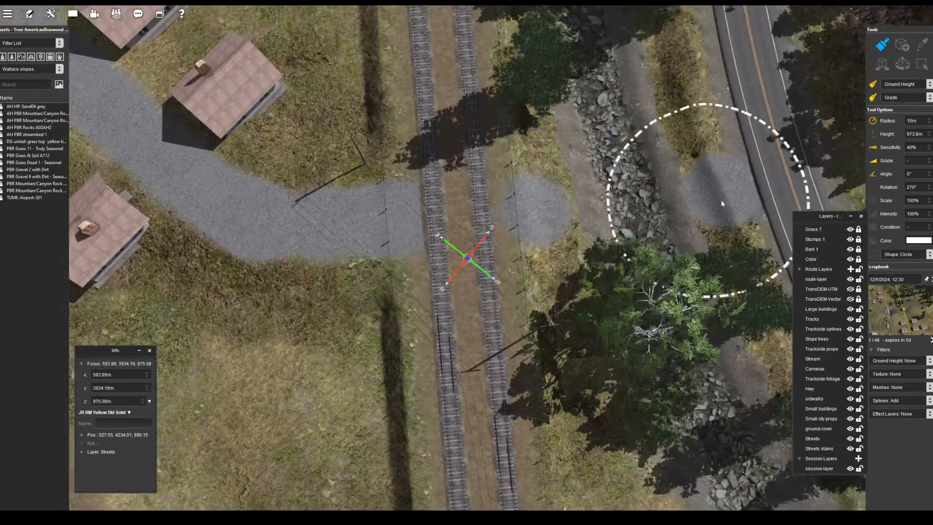
right_click(748, 84)
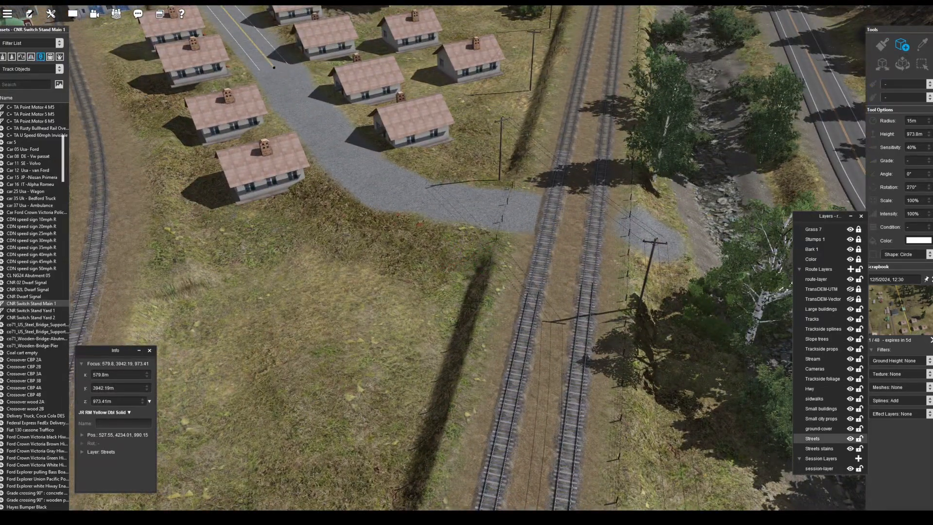
Find the JR Wood Grade Crossing among the track objects and lay aligned crossing pieces on both main line tracks at the road.
type("wood")
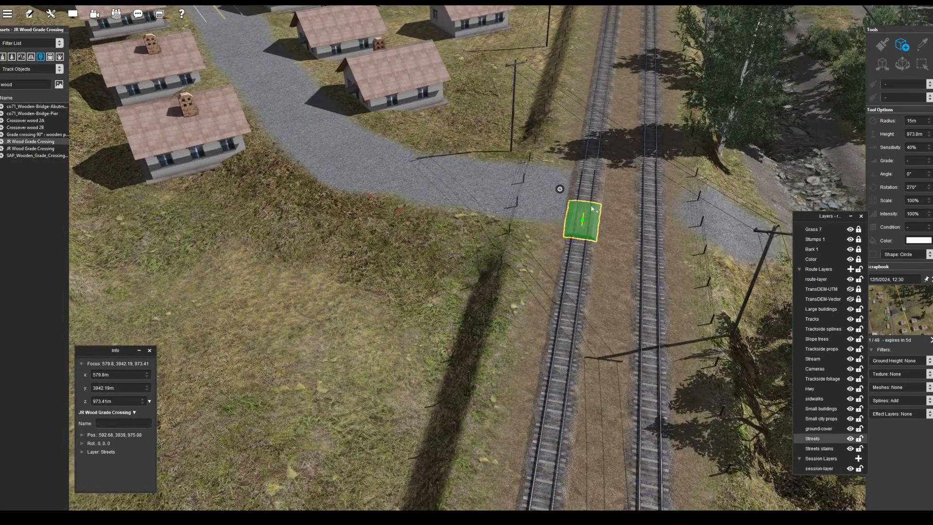
left_click(593, 209)
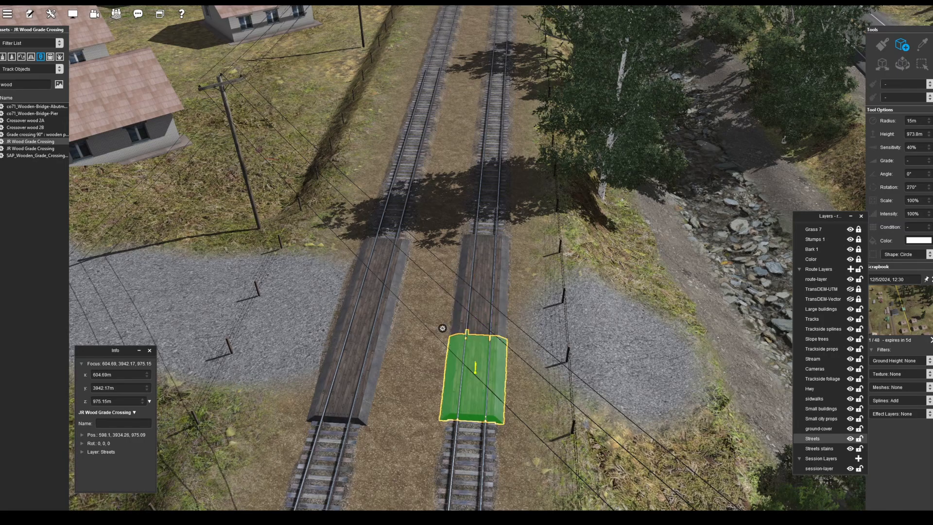
key("s")
right_click_drag(475, 364, 641, 304)
left_click_drag(646, 299, 653, 302)
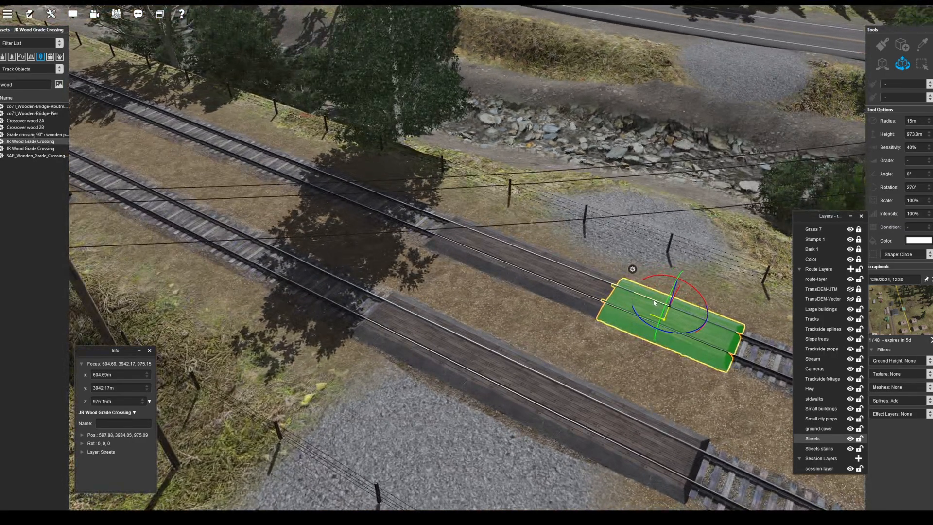
Insert a spline point in the fence on the houses' side of the tracks and delete the section blocking the road.
left_click(436, 321)
right_click_drag(448, 370, 531, 287)
left_click(577, 420)
left_click(544, 390)
left_click(568, 476)
left_click(464, 350)
key("Delete")
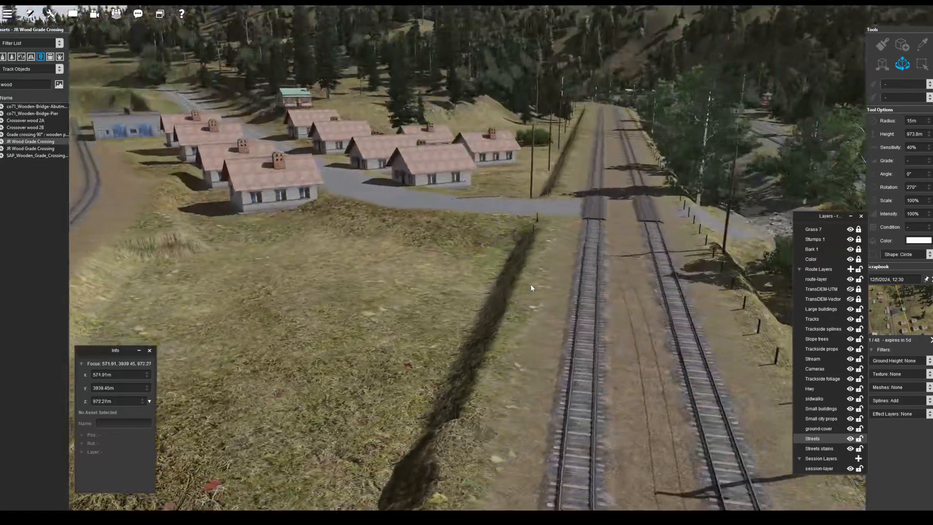
Insert spline points in the barbed wire fence on the creek side of the crossing and open a gap for the road.
left_click(498, 289)
right_click_drag(672, 301, 573, 320)
left_click(453, 226)
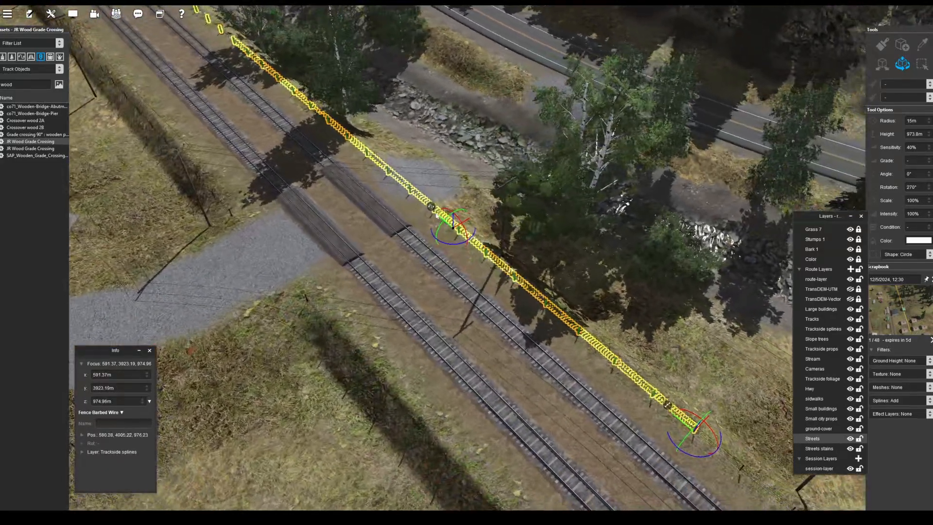
left_click(562, 318)
left_click(534, 293)
left_click(431, 206)
left_click(327, 114)
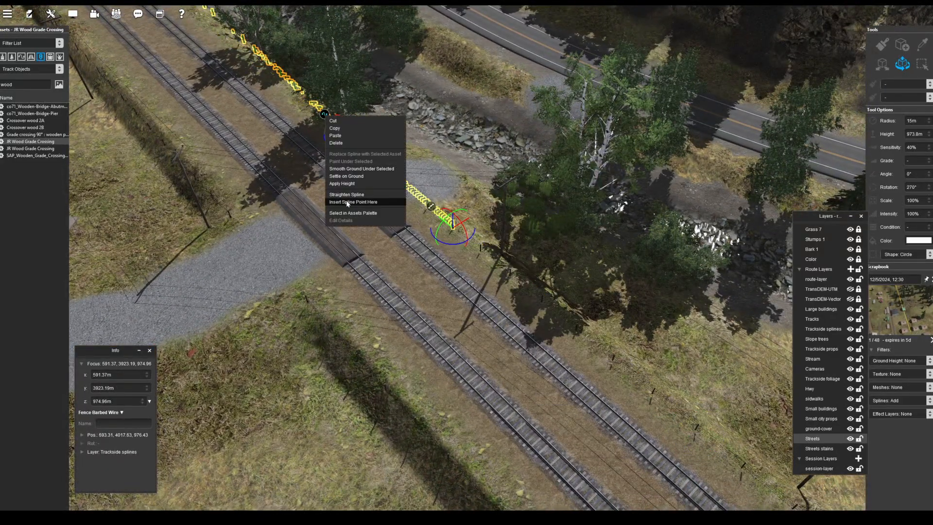
left_click(347, 202)
left_click(277, 77)
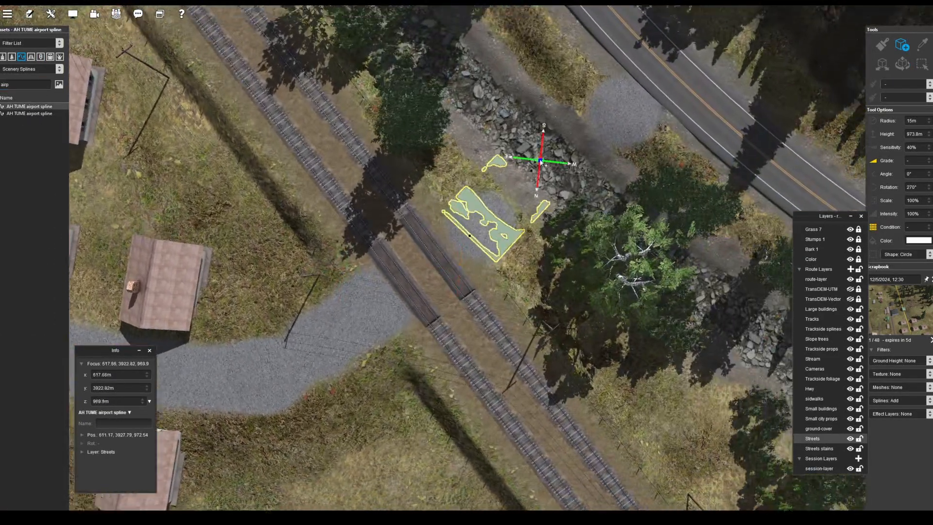
Lay an AH TUME airport spline across the creek from the crossing to the highway and adjust the height of its ends.
mouse_move(540, 161)
right_mouse_down()
mouse_move(533, 236)
mouse_move(676, 366)
mouse_move(506, 175)
mouse_move(310, 268)
right_mouse_up()
left_click(527, 246)
key("t")
left_click_drag(295, 302, 295, 294)
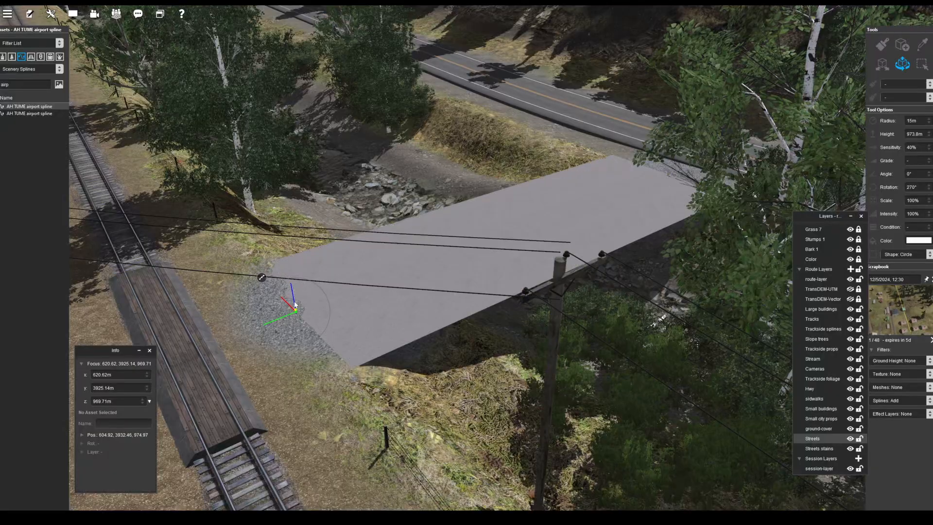
right_click_drag(295, 295, 327, 221)
right_click_drag(655, 205, 559, 141)
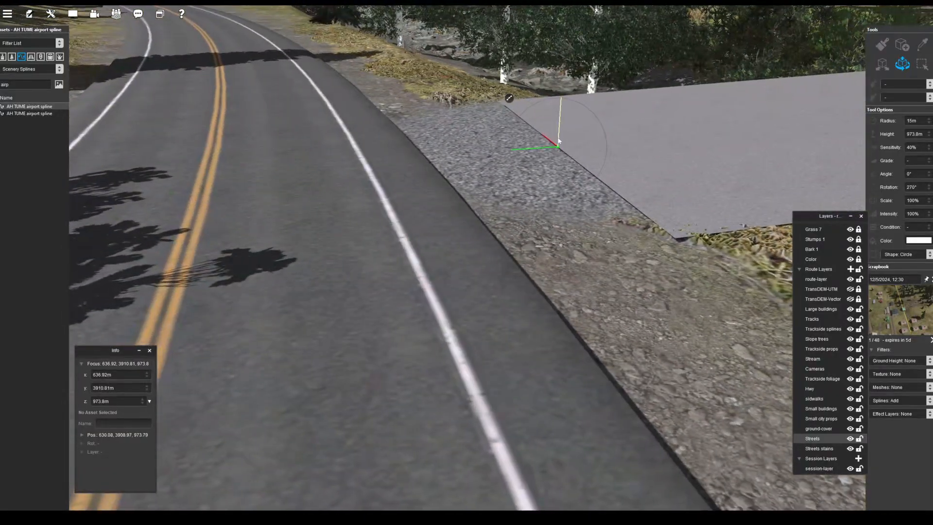
scroll(531, 173, "down", 5)
right_click_drag(532, 173, 395, 118)
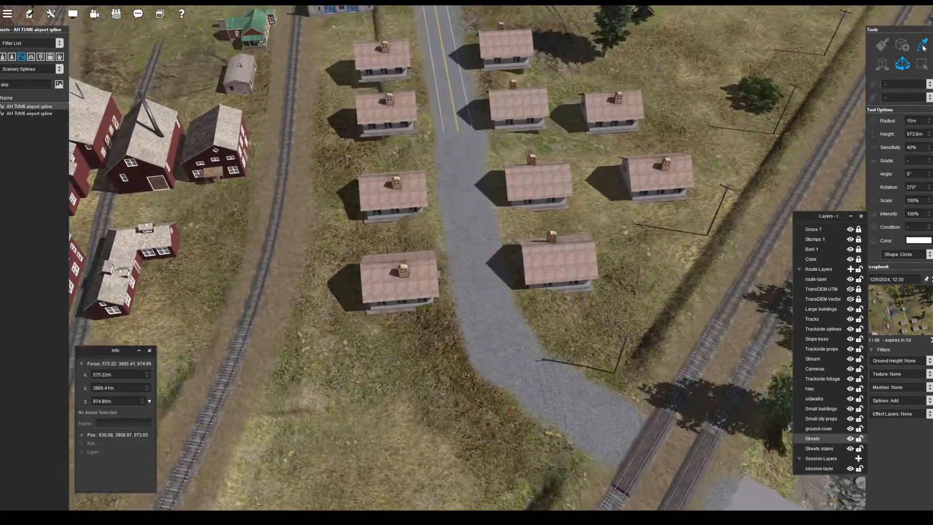
Repaint the road past the houses and under the centre line with TUME-Airport-301 at 4 m radius and 10% scale.
left_click(923, 47)
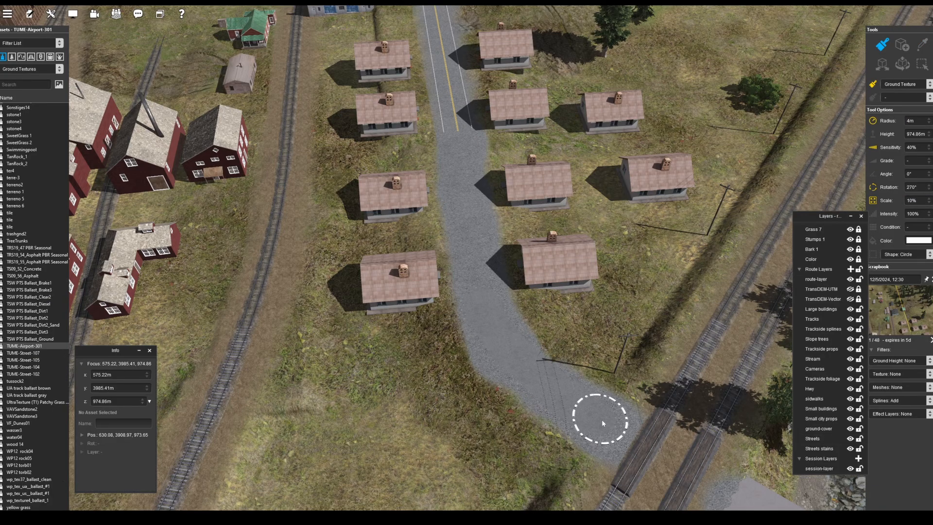
mouse_move(649, 481)
right_mouse_down()
mouse_move(562, 301)
mouse_move(512, 238)
right_mouse_up()
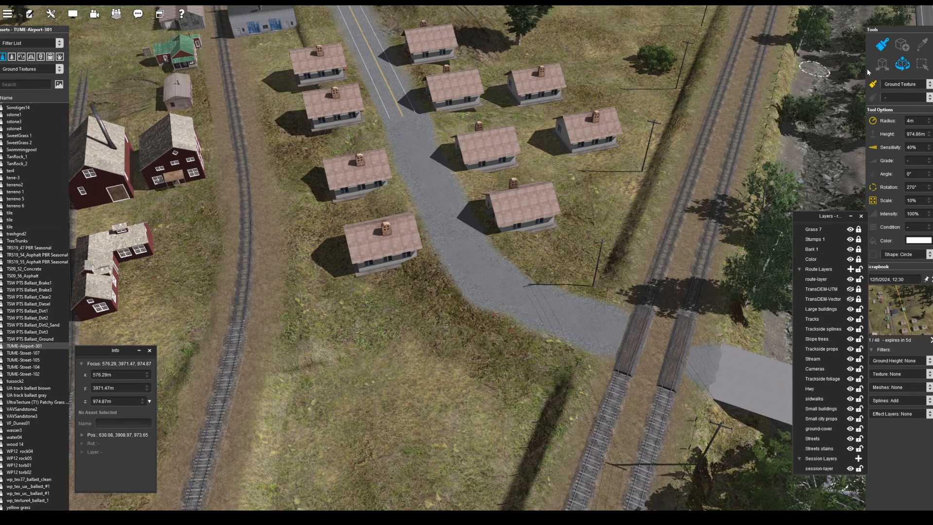
right_click(371, 69)
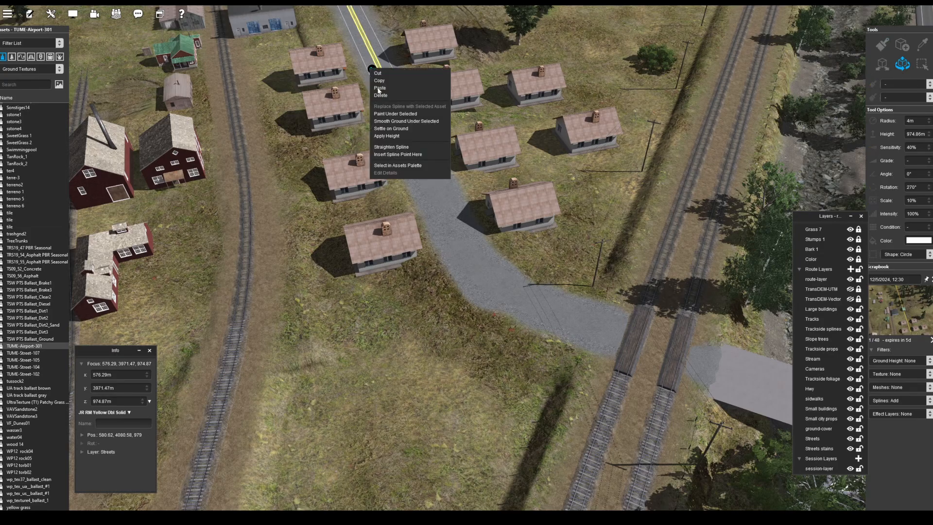
left_click(390, 114)
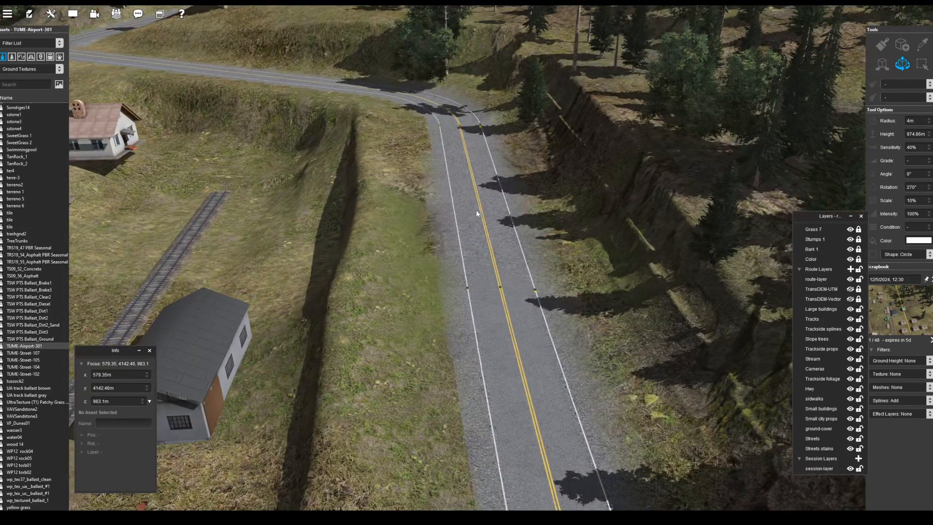
Extend the yellow double centre line along the road between the two rows of houses.
right_click(461, 184)
left_click(481, 230)
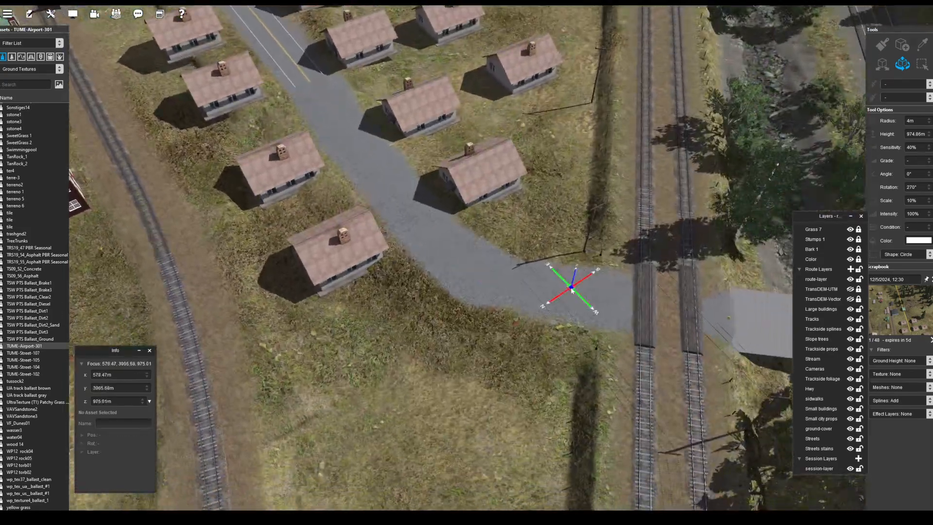
right_click_drag(571, 290, 318, 289)
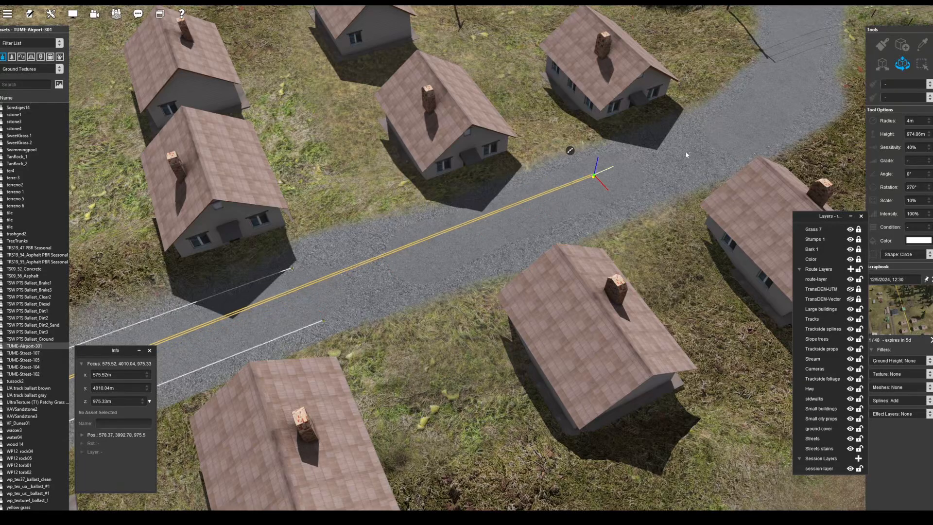
right_click(305, 282)
left_click(297, 348)
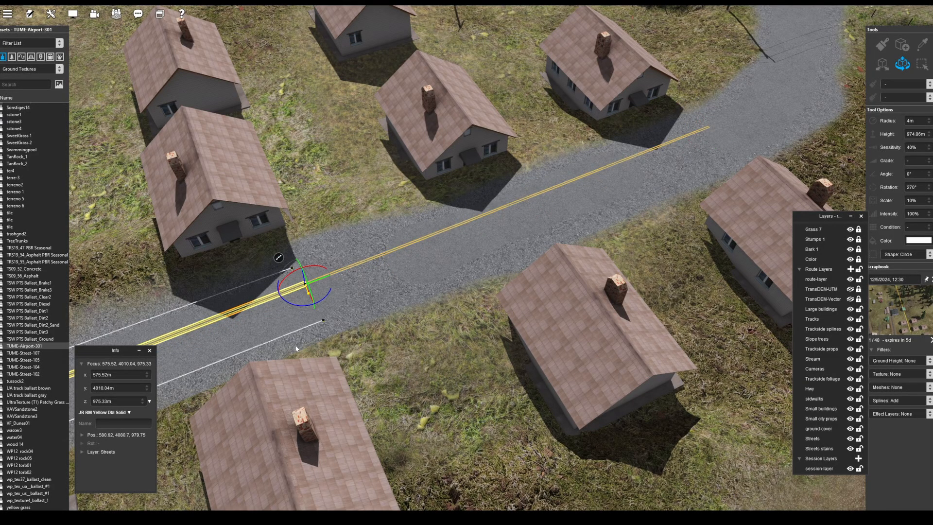
right_click(681, 107)
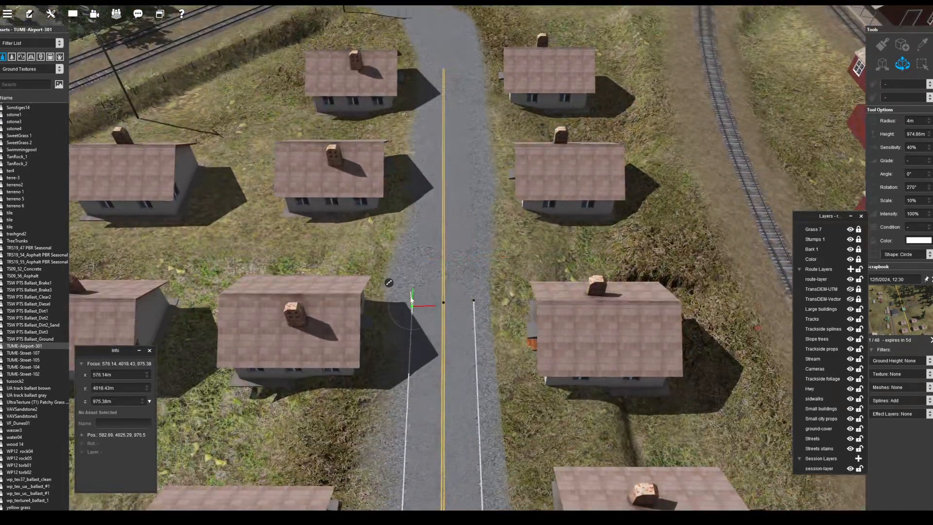
Extend both JR RM White Sgl Solid edge lines past the houses, roughly level with the end of the yellow centre line.
right_click_drag(412, 302, 471, 314)
left_click_drag(500, 324, 171, 180)
key("ctrl+z")
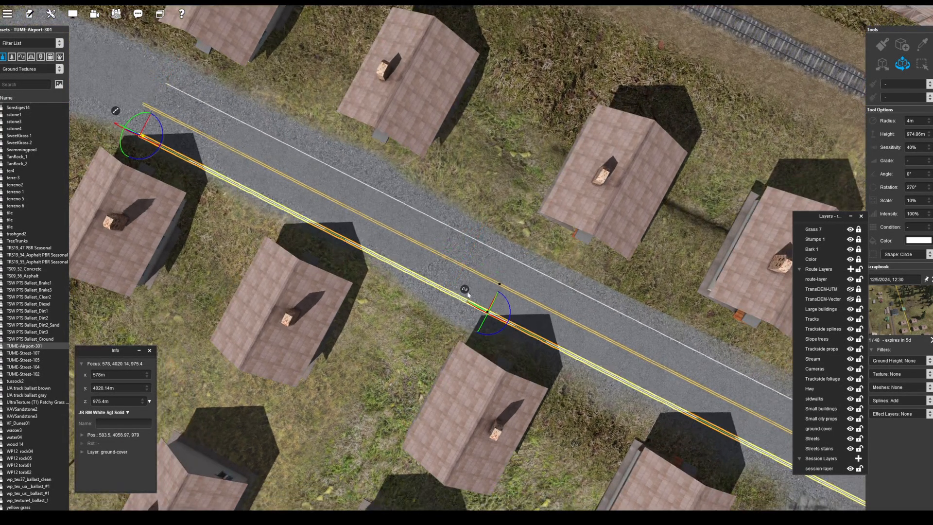
right_click(465, 290)
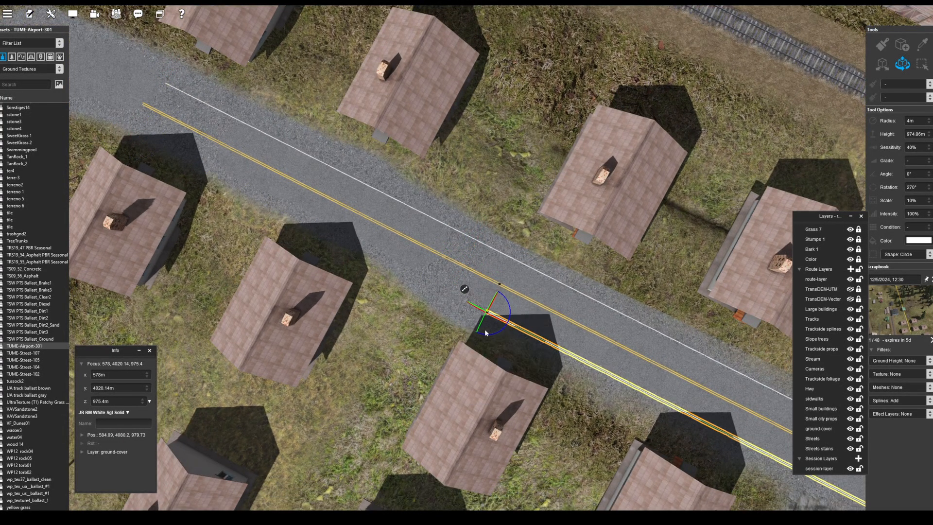
left_click(485, 347)
right_click(486, 237)
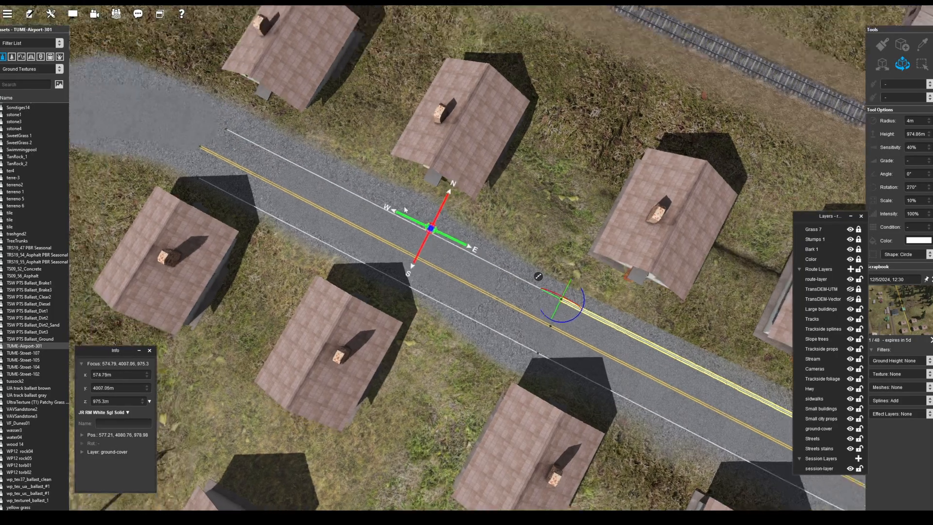
Copy the yellow and white road line splines from the junction beyond the mill houses and paste them near the rail crossing.
scroll(405, 210, "down", 5)
right_click_drag(405, 210, 931, 57)
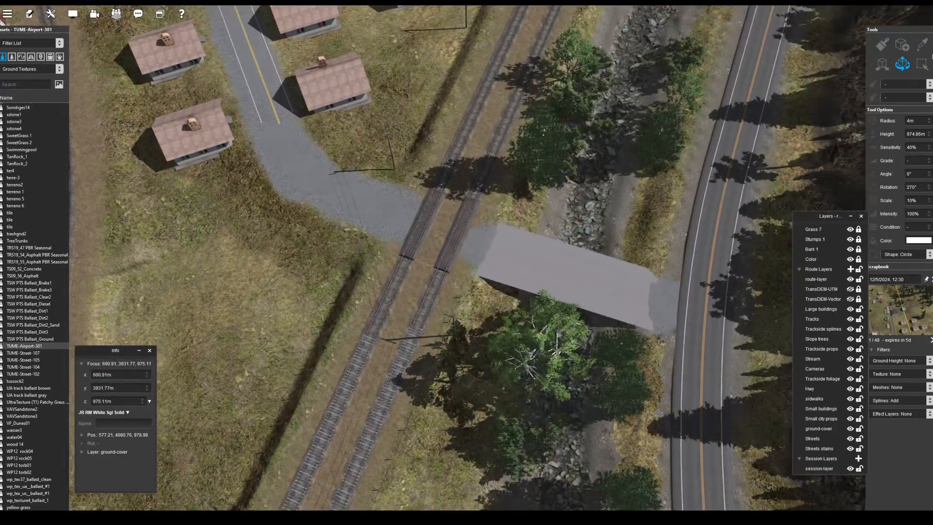
scroll(385, 135, "down", 5)
key("Up")
scroll(421, 260, "up", 3)
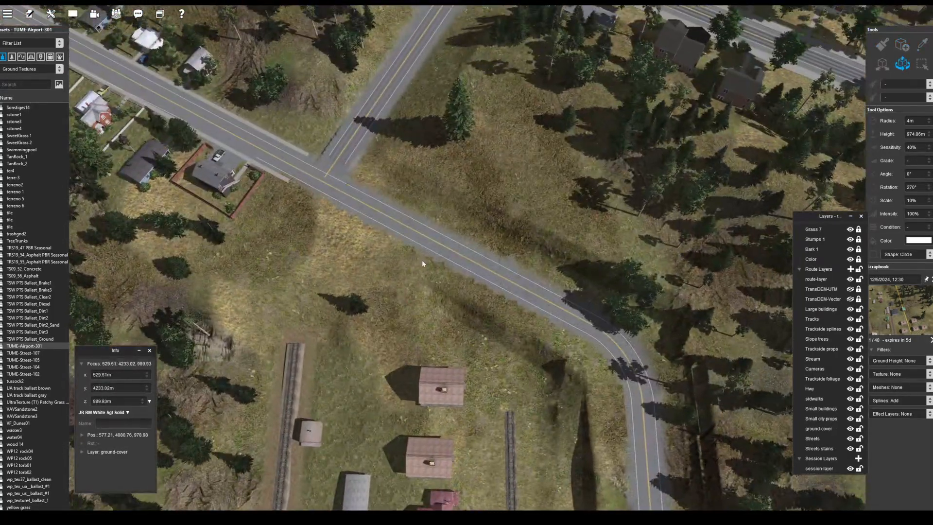
key("ctrl+c")
key("Down")
mouse_move(502, 301)
right_mouse_down()
mouse_move(558, 308)
mouse_move(583, 237)
mouse_move(520, 258)
mouse_move(463, 254)
right_mouse_up()
scroll(521, 258, "up", 4)
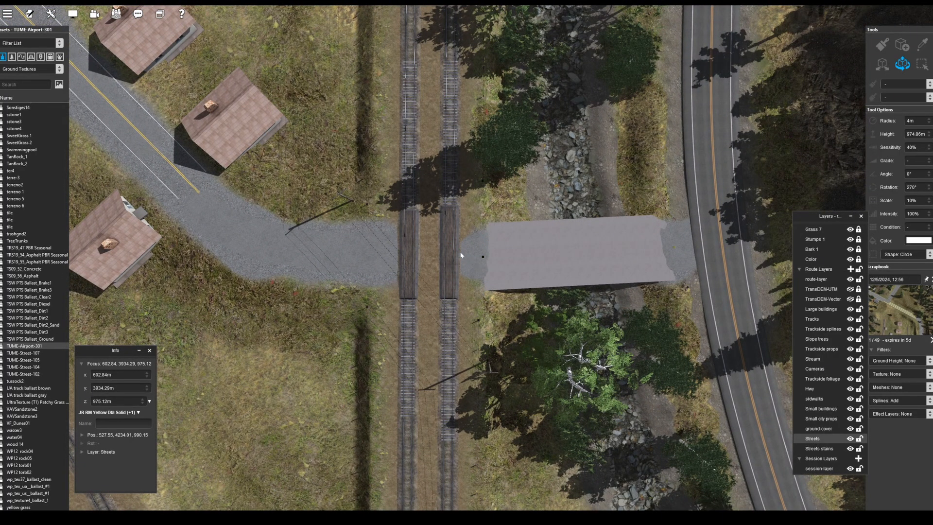
right_click_drag(357, 260, 427, 265)
right_click_drag(301, 262, 469, 270)
key("ctrl+v")
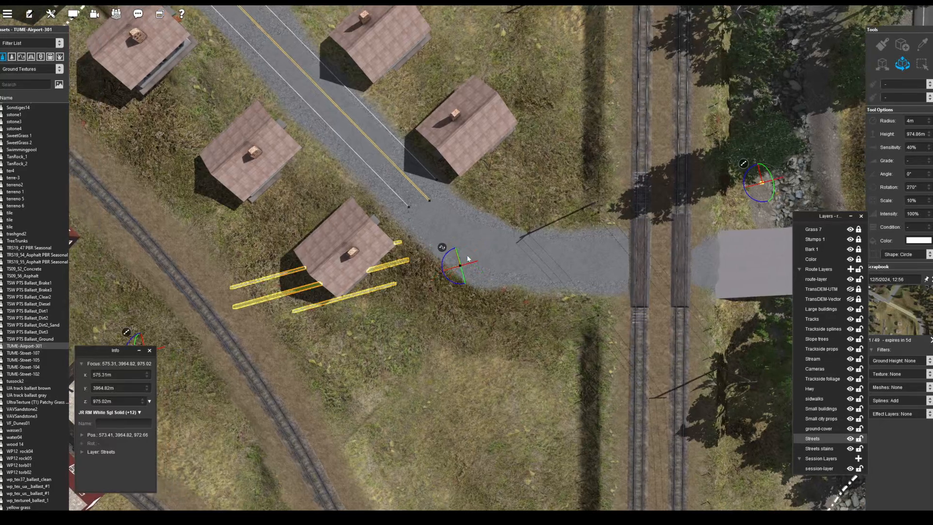
Move the pasted yellow and white line splines onto the road leading to the rail crossing.
scroll(478, 271, "down", 2)
left_click_drag(436, 291, 450, 295)
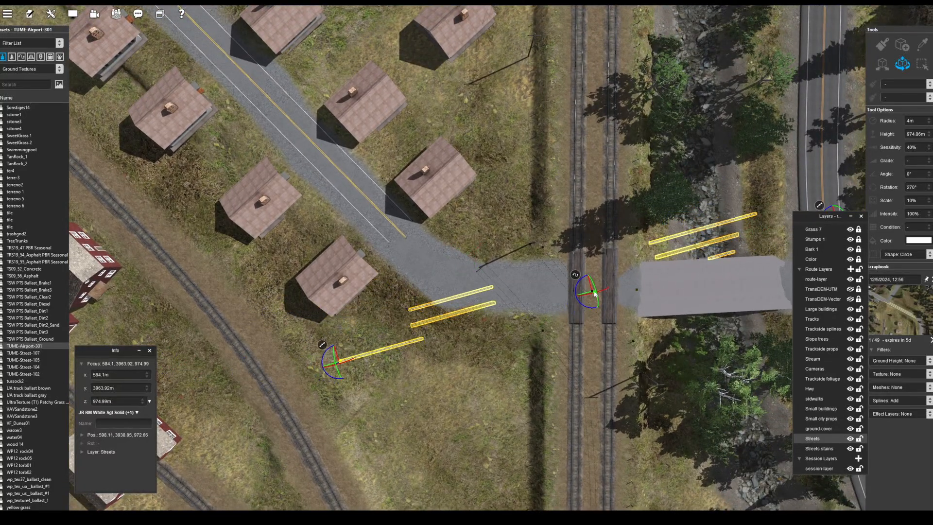
scroll(594, 294, "up", 2)
scroll(622, 291, "up", 2)
middle_click_drag(622, 292, 651, 308)
right_click_drag(706, 333, 708, 359)
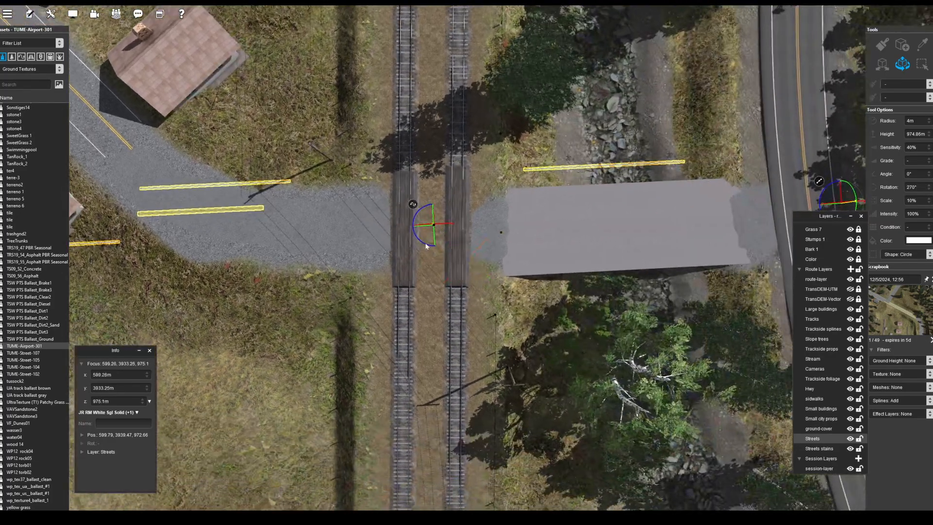
right_click_drag(425, 238, 474, 259)
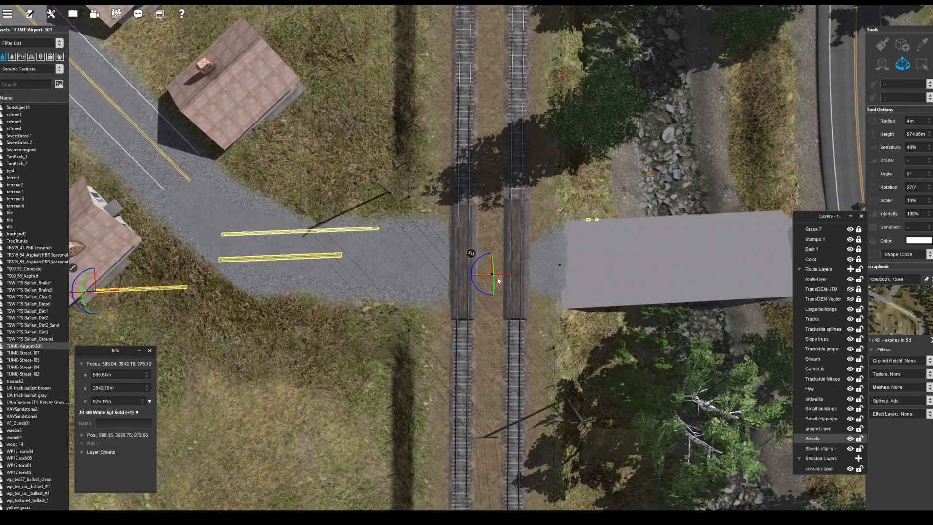
Raise the pasted lines above the road surface and lay them across both main line tracks.
scroll(497, 292, "up", 3)
right_click_drag(496, 292, 557, 294)
left_click_drag(555, 263, 555, 259)
right_click_drag(555, 258, 557, 310)
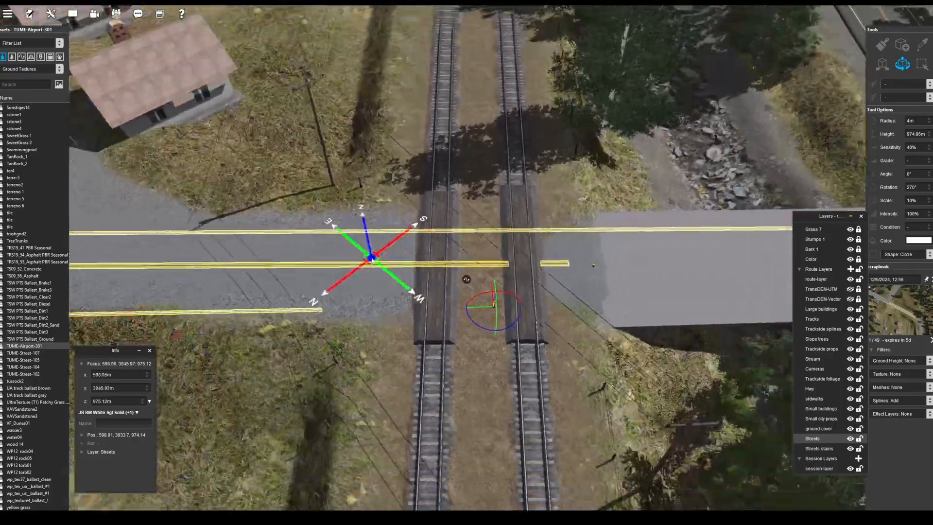
right_click_drag(370, 258, 534, 192)
left_click(501, 209)
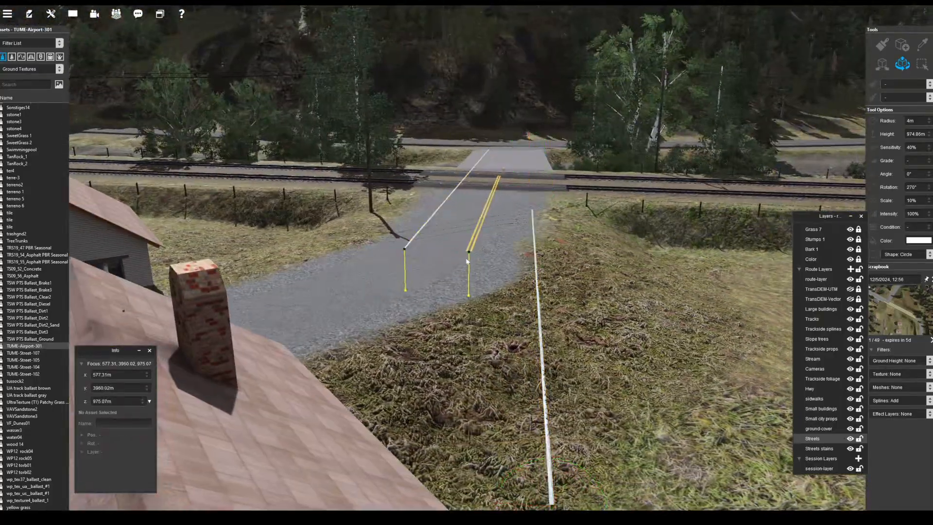
Settle the pasted lines on the road and pull the yellow centre line's far end back to the highway's edge.
right_click(435, 217)
left_click(450, 264)
right_click_drag(467, 218, 470, 262)
key("Up")
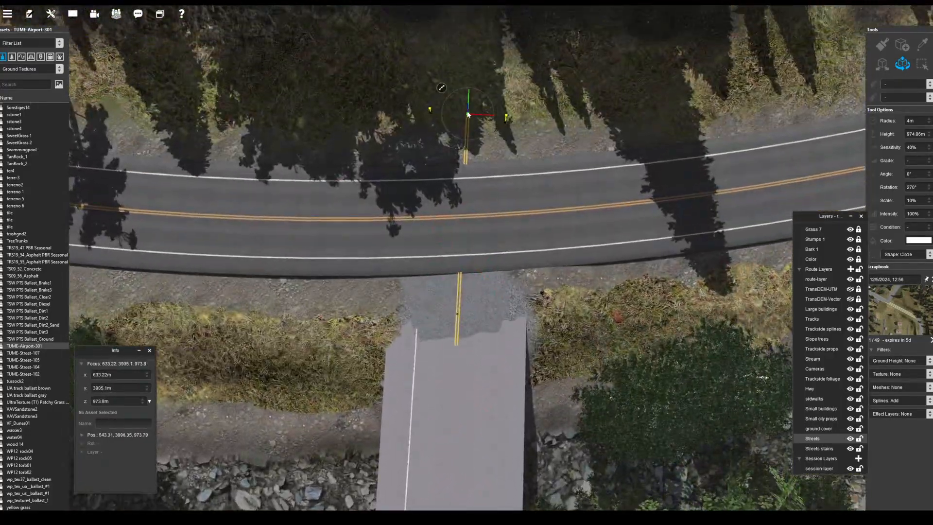
right_click_drag(479, 116, 582, 242)
left_click_drag(583, 241, 449, 273)
right_click_drag(449, 272, 340, 271)
Separate the yellow double line spline at both ends of the creek bridge.
left_click(333, 265)
right_click(290, 237)
left_click(318, 325)
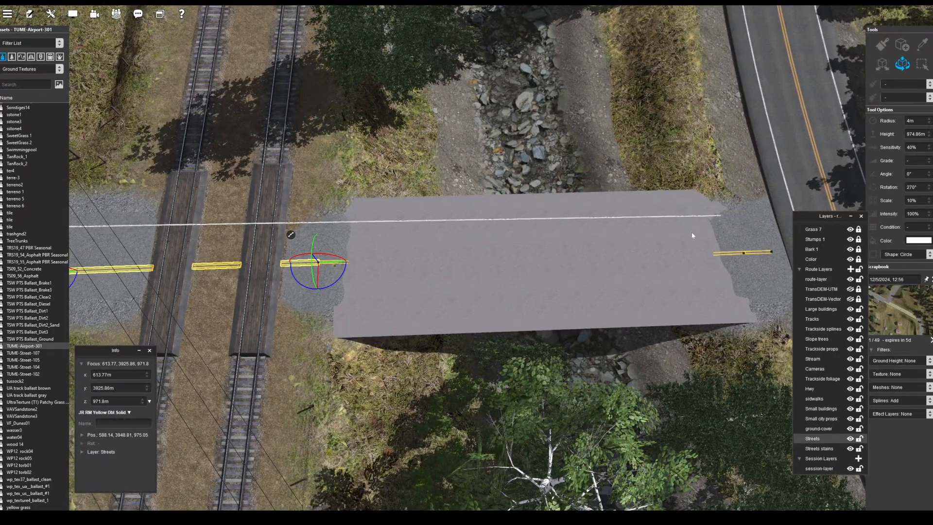
left_click(702, 226)
right_click(702, 226)
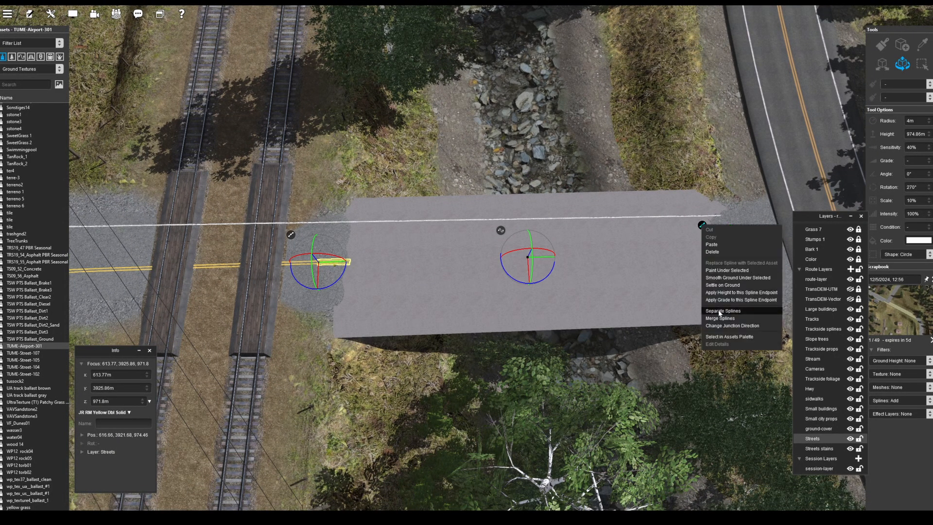
left_click(720, 311)
right_click(290, 235)
left_click(316, 316)
left_click(329, 264)
left_click(328, 263)
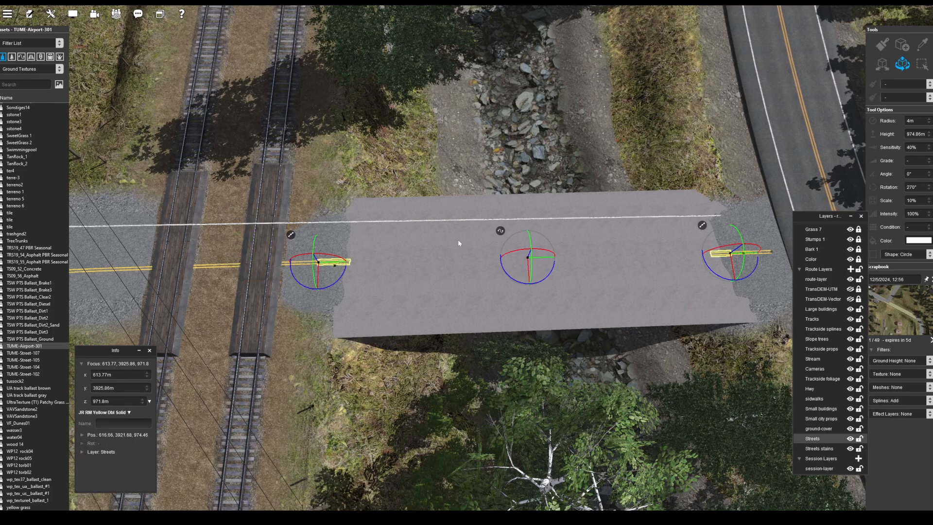
Grade the ground around the mill houses and beside the main line at 1.36%, reducing the brush radius from 25 m to 15 m.
key("Down")
key("Left")
left_click_drag(544, 192, 544, 184)
key("Up")
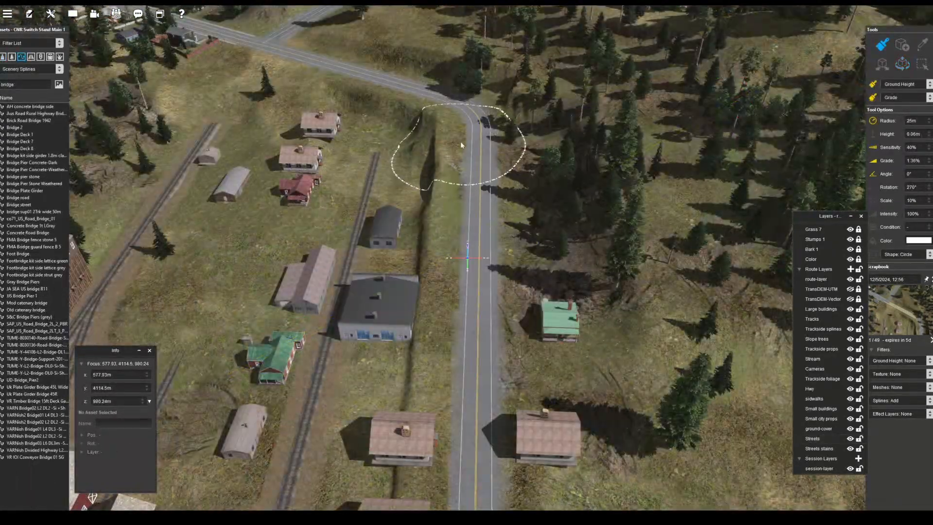
left_click_drag(258, 177, 338, 122)
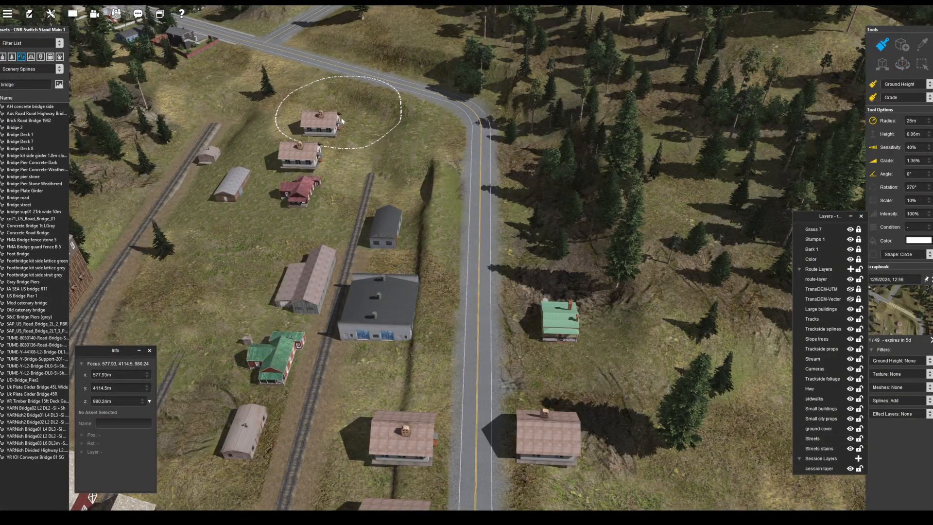
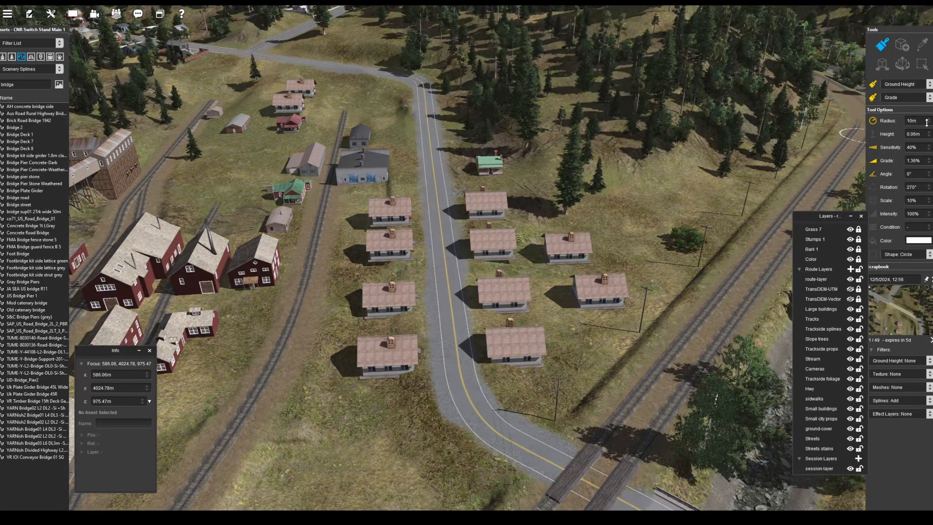
left_click_drag(582, 265, 544, 238)
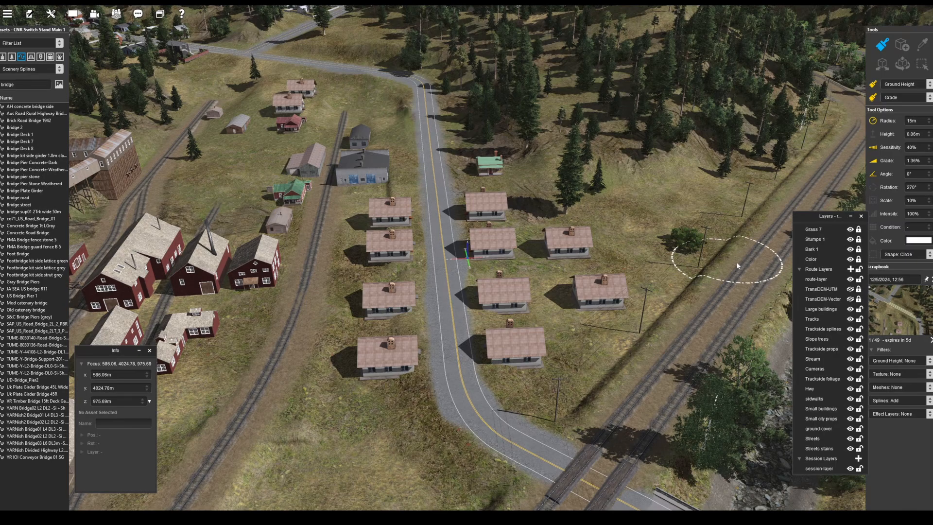
left_click_drag(731, 302, 687, 332)
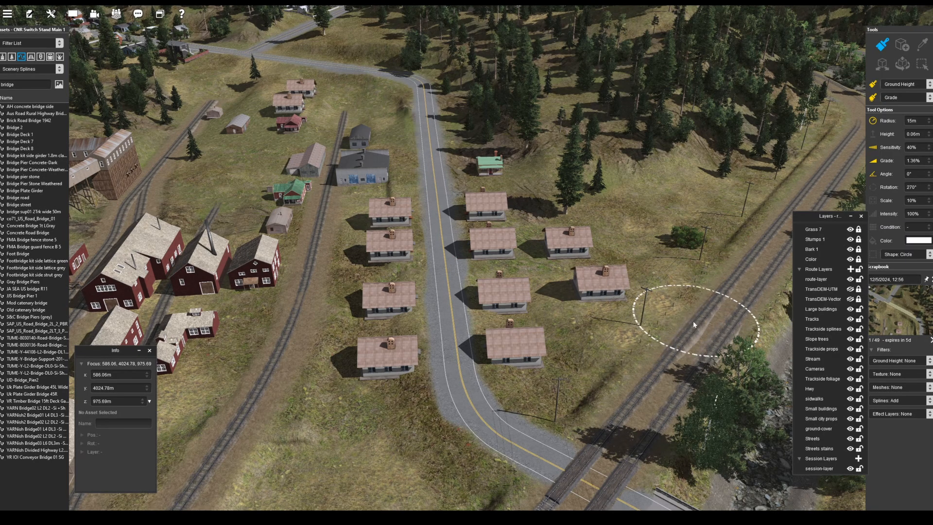
left_click_drag(491, 349, 399, 306)
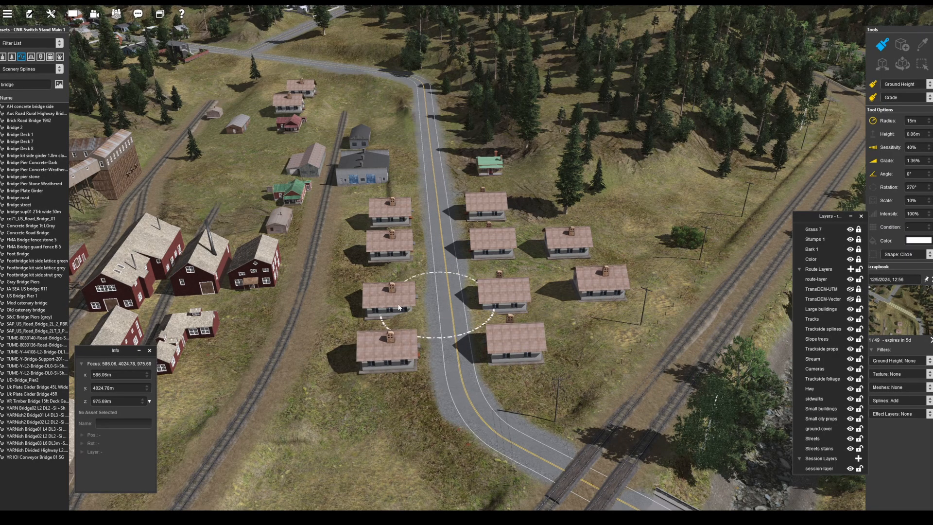
Smooth the uneven ground between the spur track, the upper houses and the road bend with the 15 m grade brush.
right_click_drag(376, 178, 457, 233)
right_click_drag(340, 196, 497, 242)
right_click_drag(496, 203, 460, 269)
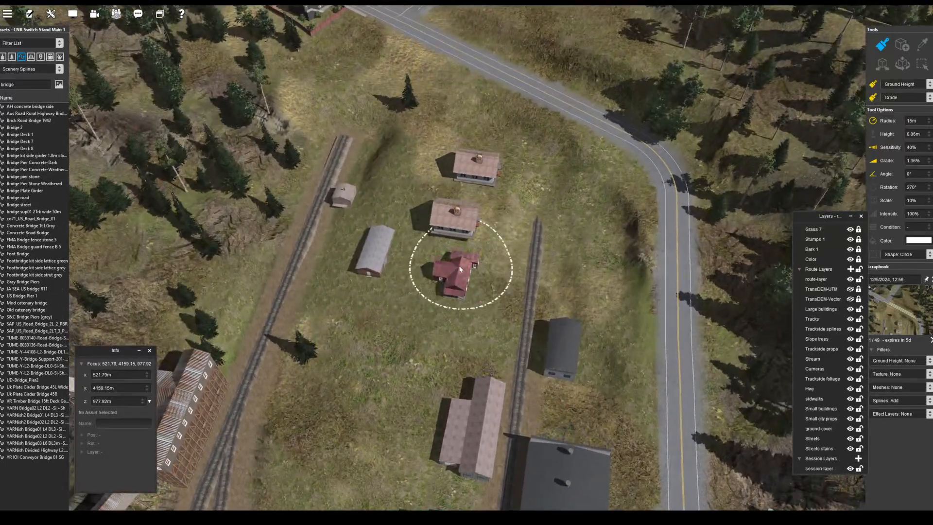
right_click_drag(461, 168, 453, 245)
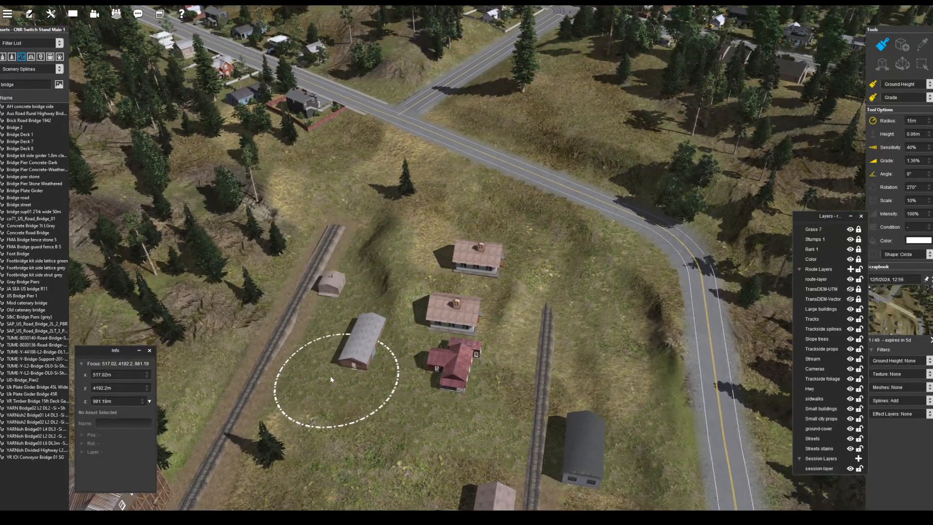
right_click_drag(413, 344, 561, 231)
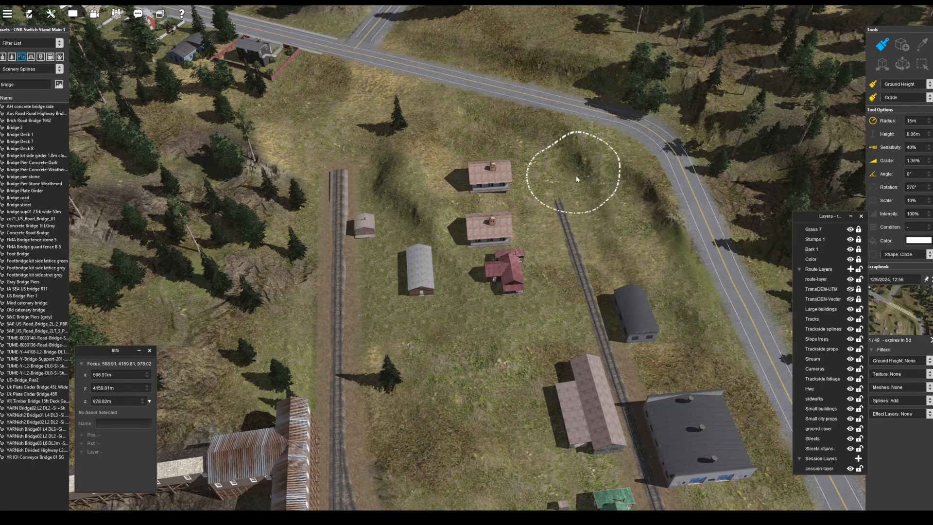
right_click(572, 236)
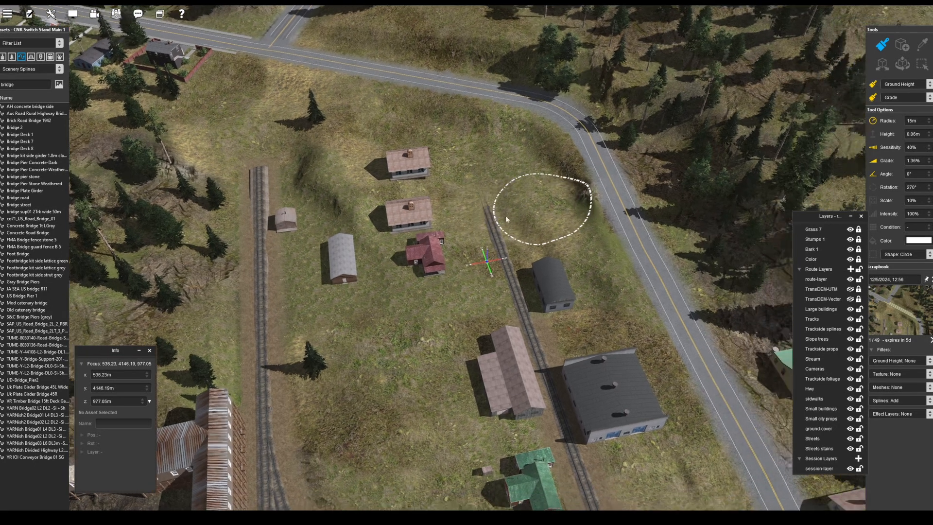
Filter the assets to Wallace slopes with an empty search and choose PBR Gravel 2 with Dirt at 3 m radius.
right_click_drag(554, 446, 502, 329)
right_click(578, 369)
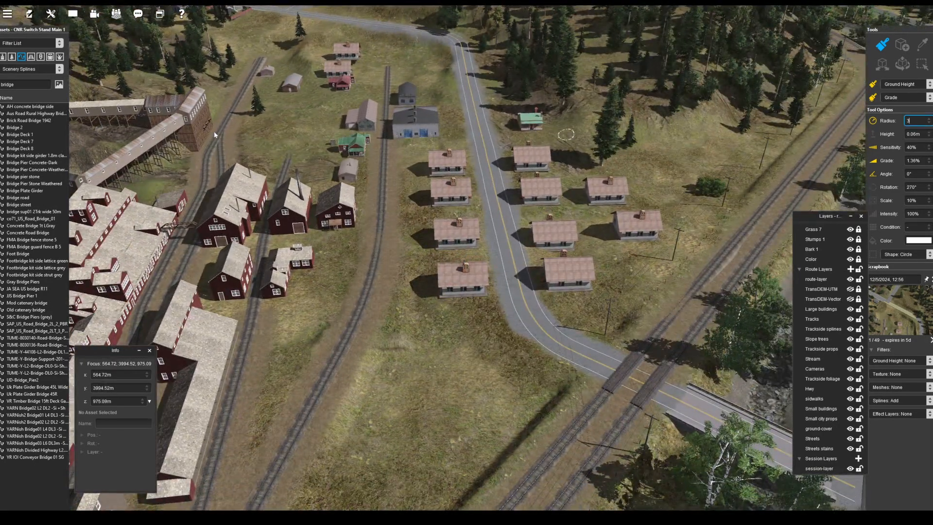
left_click(54, 69)
left_click(23, 253)
double_click(19, 84)
key("BackSpace")
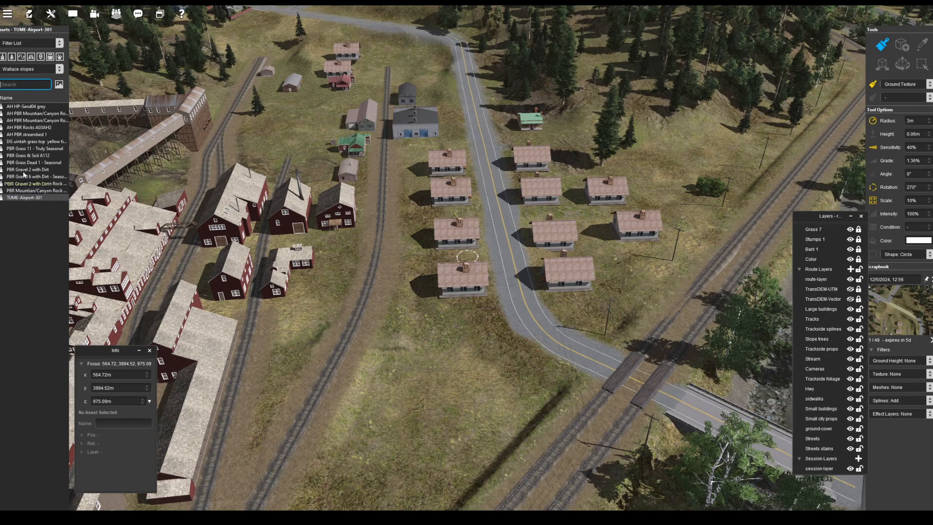
Paint a PBR Gravel 2 with Dirt driveway from the road between the two track-side houses nearest the crossing.
right_click_drag(316, 306, 441, 261)
scroll(441, 261, "up", 3)
right_click_drag(719, 225, 440, 208)
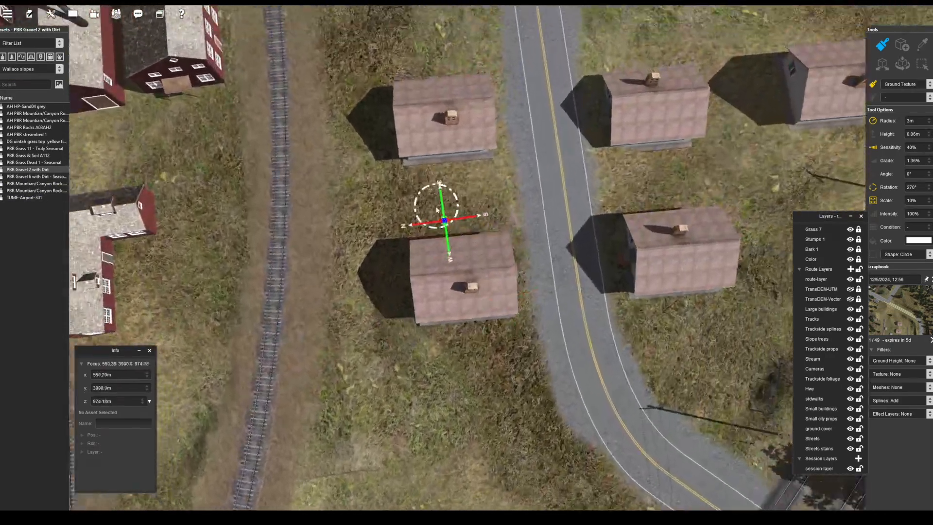
left_click_drag(430, 224, 528, 221)
right_click_drag(528, 221, 505, 257)
left_click_drag(529, 266, 486, 270)
right_click_drag(486, 271, 466, 242)
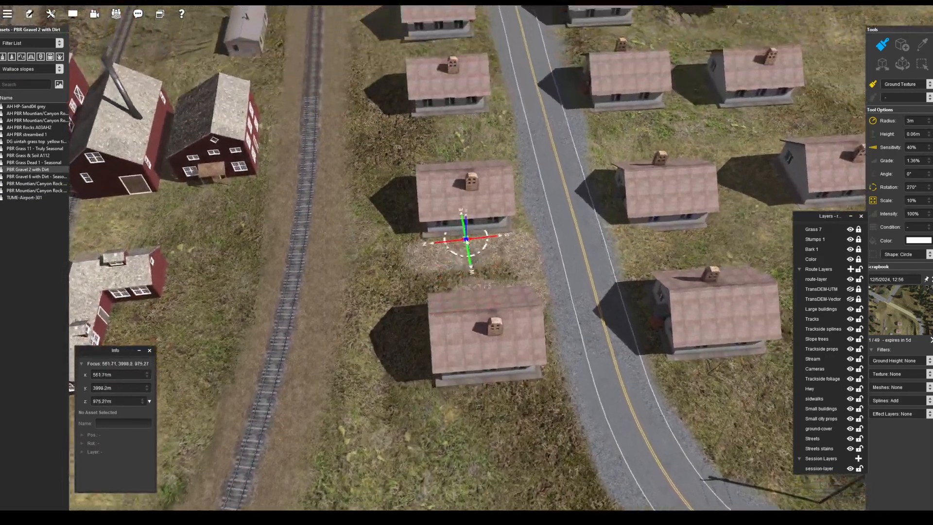
Paint matching gravel driveways beside the next track-side houses farther up the road.
right_click_drag(461, 119, 494, 218)
left_click_drag(493, 219, 437, 224)
right_click(481, 224)
left_click_drag(416, 271, 504, 269)
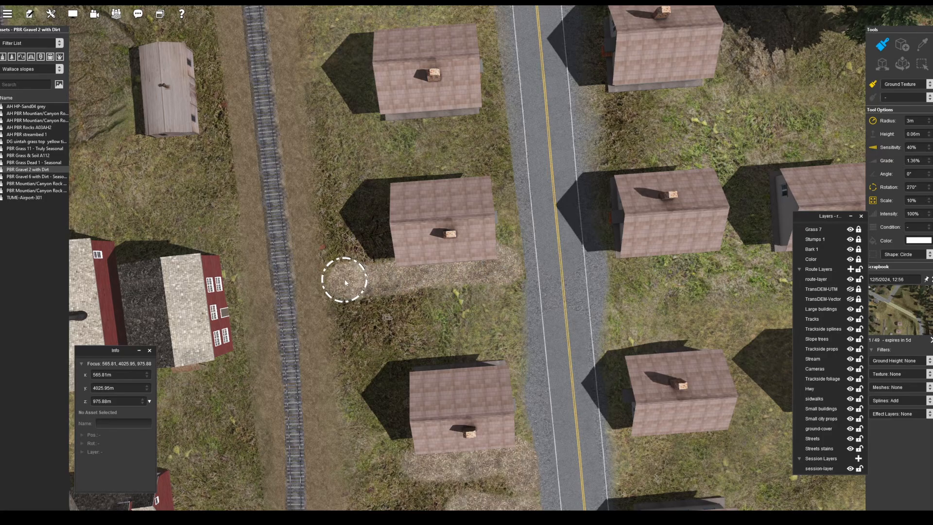
Paint PBR Gravel 2 with Dirt driveways beside the remaining track-side houses and the uppermost houses across the road.
mouse_move(345, 283)
right_mouse_down()
mouse_move(760, 219)
mouse_move(365, 219)
right_mouse_up()
left_click_drag(365, 219, 500, 210)
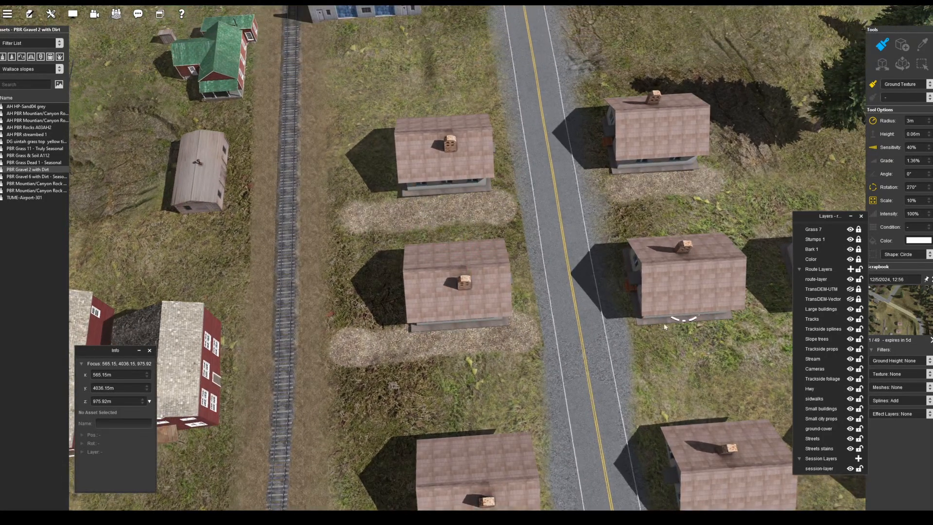
right_click(750, 418)
left_click_drag(611, 198, 398, 209)
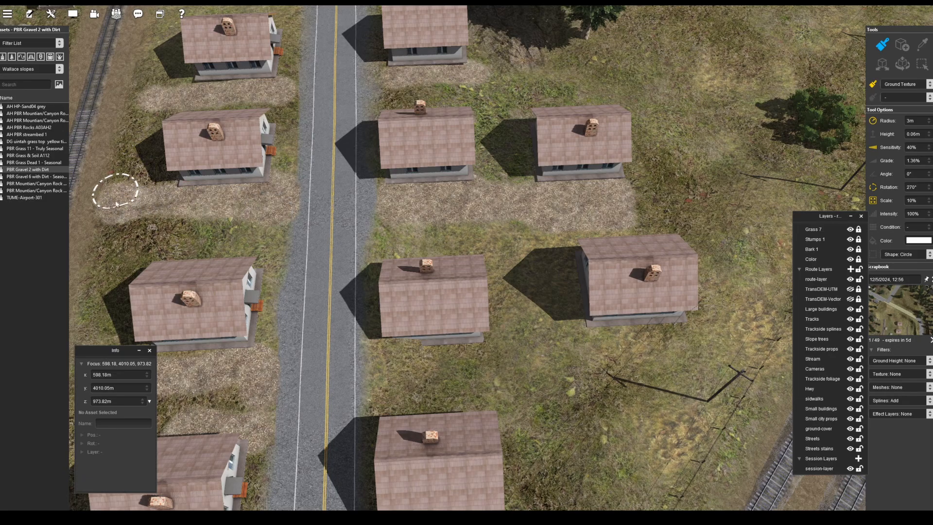
Paint a gravel driveway along the next pair of houses across the road and curve the upper pair's driveway round to the lone tree.
left_click_drag(388, 364, 551, 352)
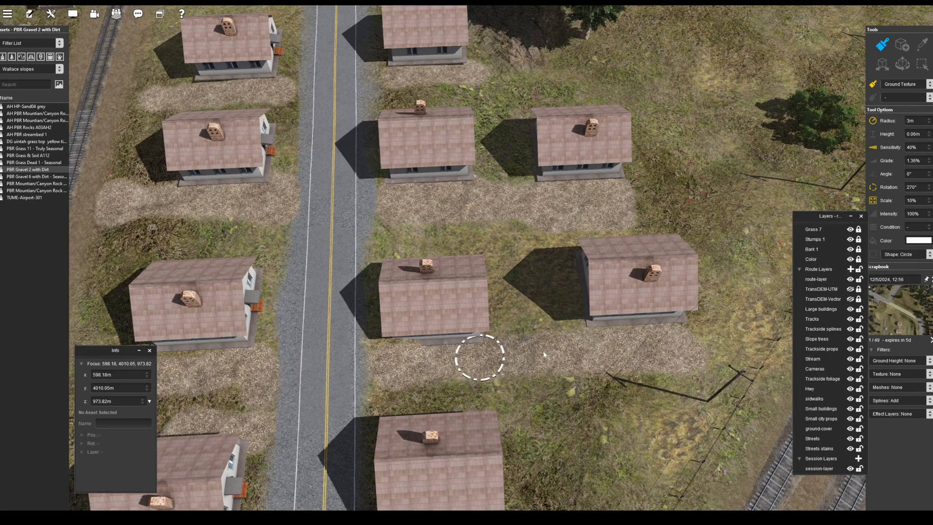
right_click(692, 365)
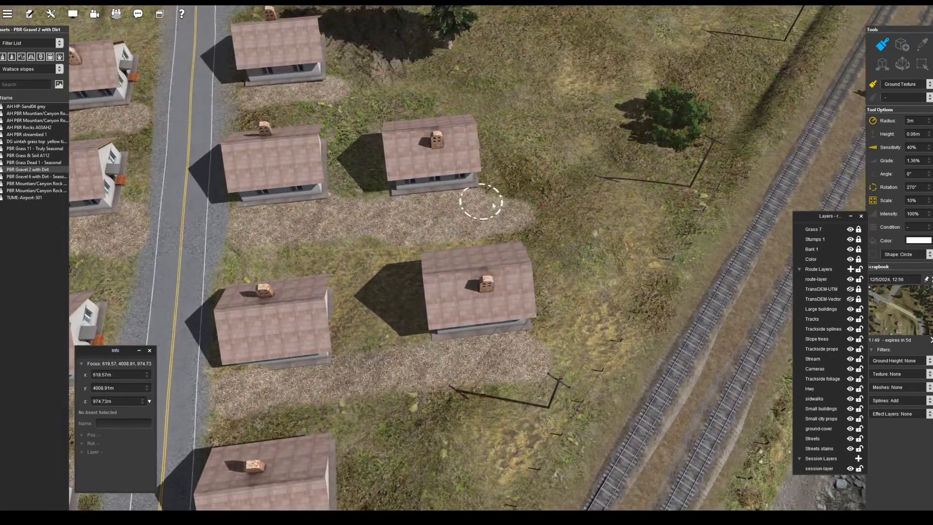
right_click_drag(592, 161, 422, 281)
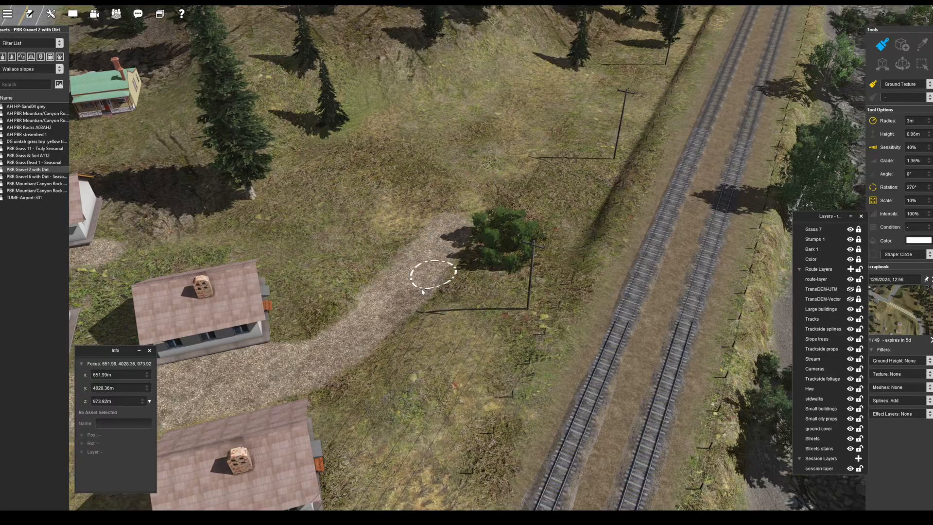
Switch to AH HP-Sand04 grey and paint the ground beside the green-roofed roadside house and in front of the blue-door garage.
right_click(83, 146)
key("i")
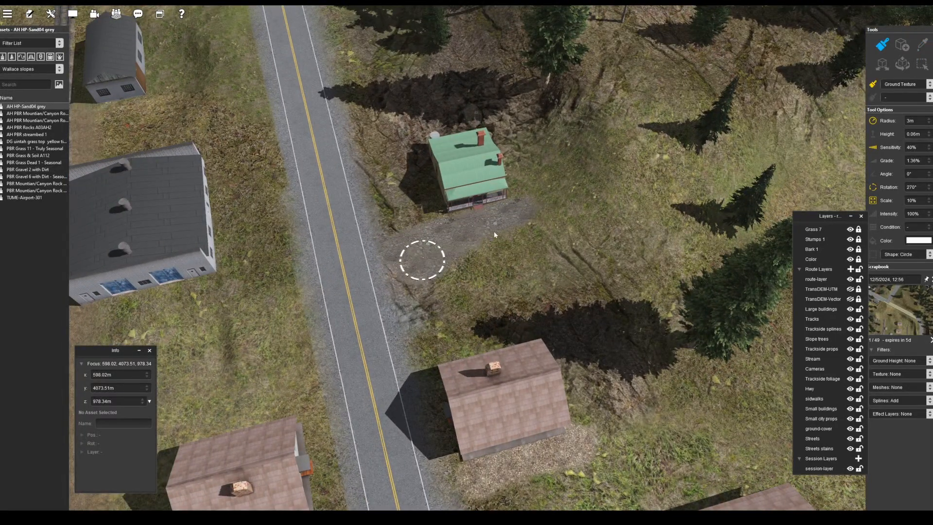
right_click(73, 401)
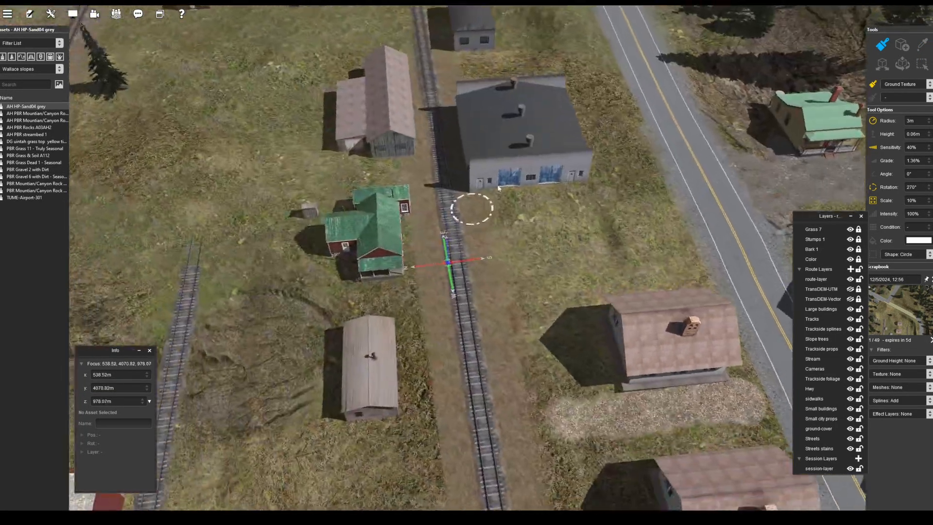
left_click_drag(516, 206, 539, 186)
Paint grey sand patches at the entrances of the small red house and the long grey-roofed shed.
right_click(489, 39)
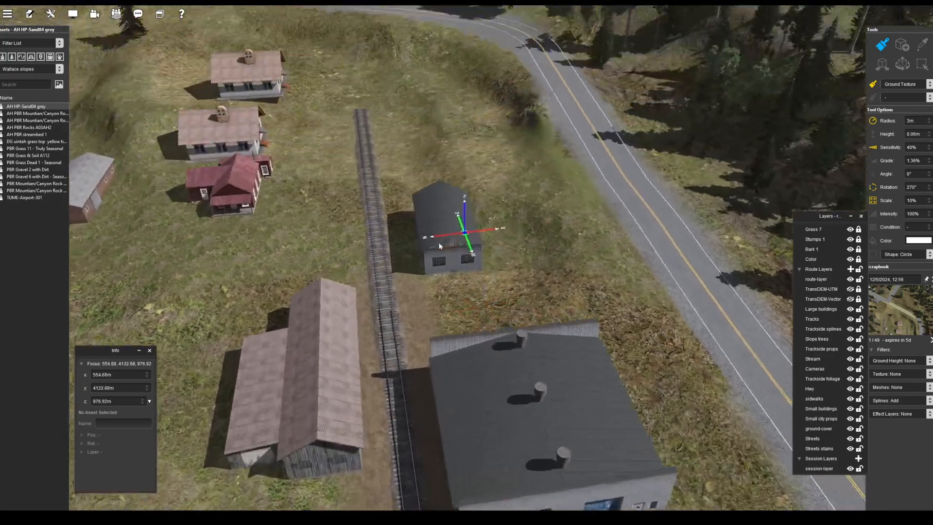
right_click_drag(438, 242, 345, 305)
left_click_drag(345, 306, 243, 313)
right_click(212, 396)
left_click(438, 254)
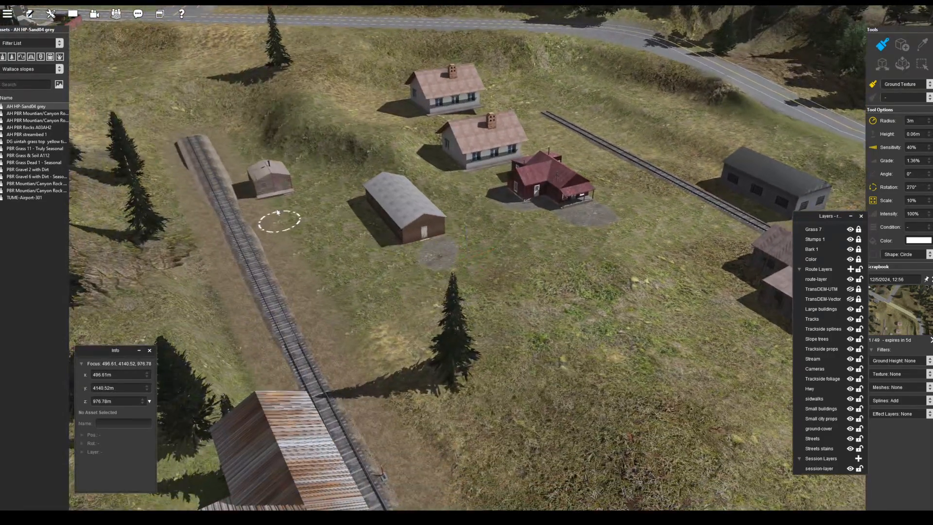
Paint grey sand around the small shed near the track end, the green-roofed track-side house and its neighbouring shed.
right_click_drag(294, 207, 487, 245)
scroll(487, 246, "down", 3)
right_click(631, 419)
right_click_drag(551, 396, 477, 455)
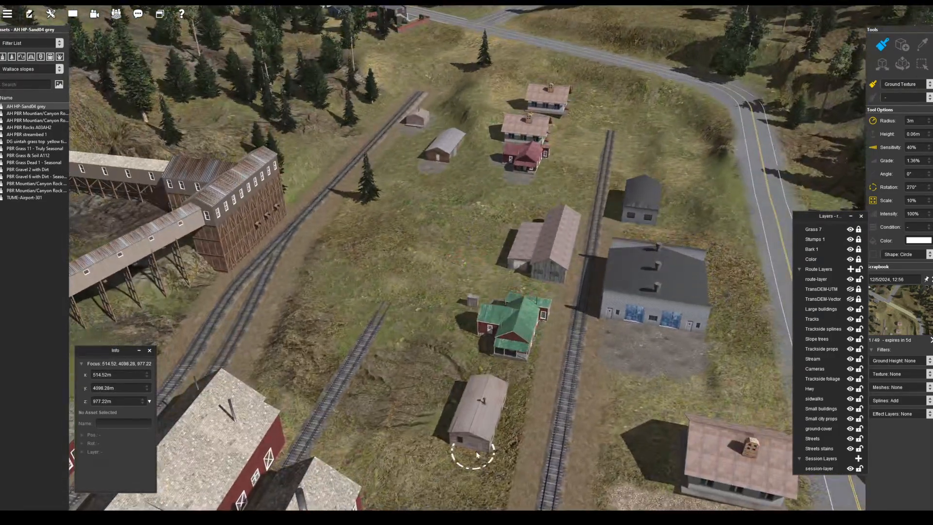
right_click(422, 384)
right_click(454, 388)
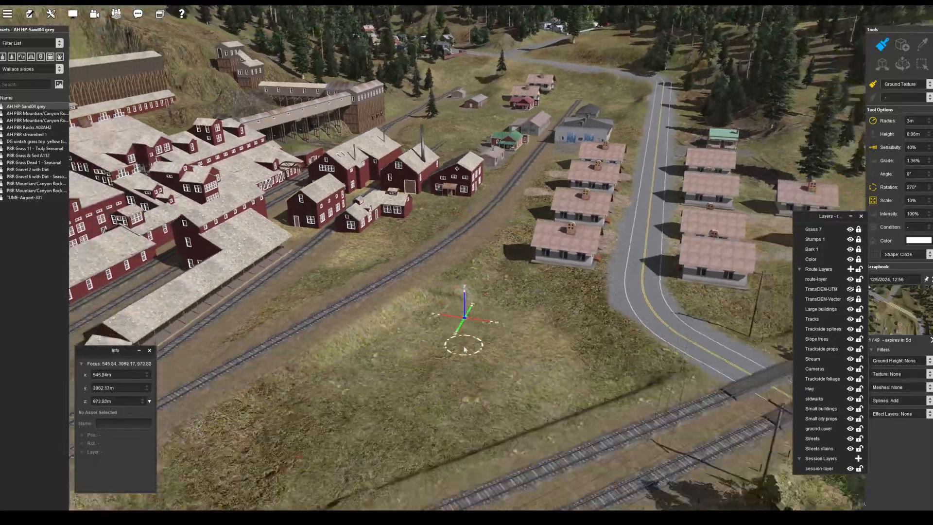
Search the scenery splines for "barri" and lay Armco Barrier (TRS18) along the inside of the upper road bend on the Streets layer.
right_click(631, 335)
right_click(428, 180)
left_click(21, 57)
left_click(26, 85)
type("barri")
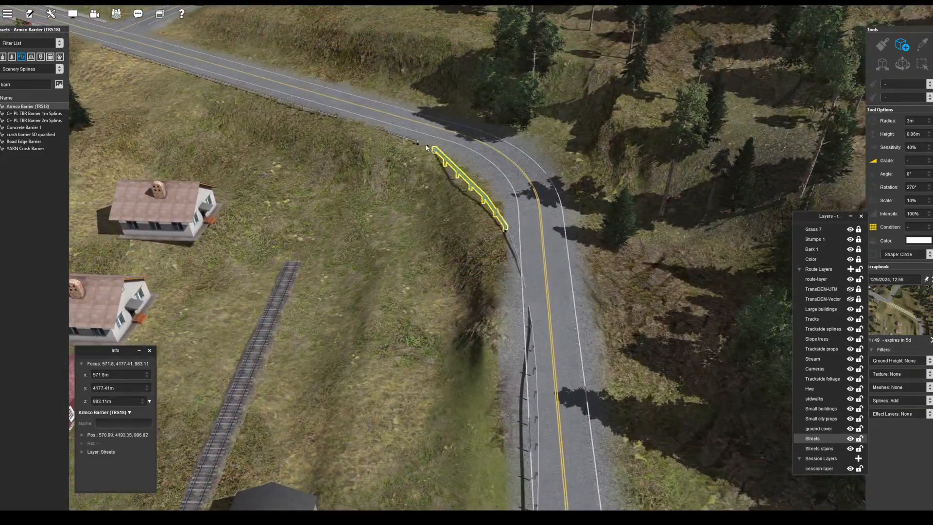
right_click(365, 113)
left_click(385, 177)
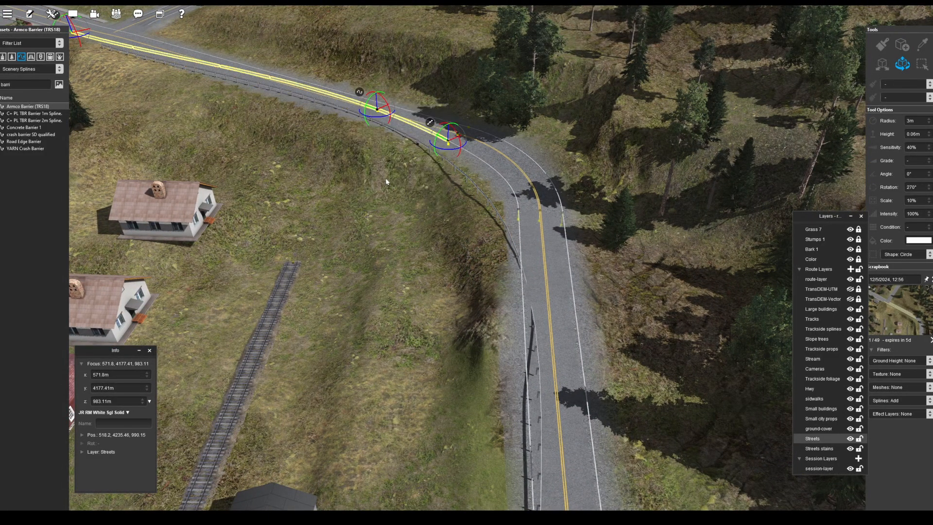
left_click(386, 178)
right_click(404, 136)
left_click(405, 200)
right_click(510, 318)
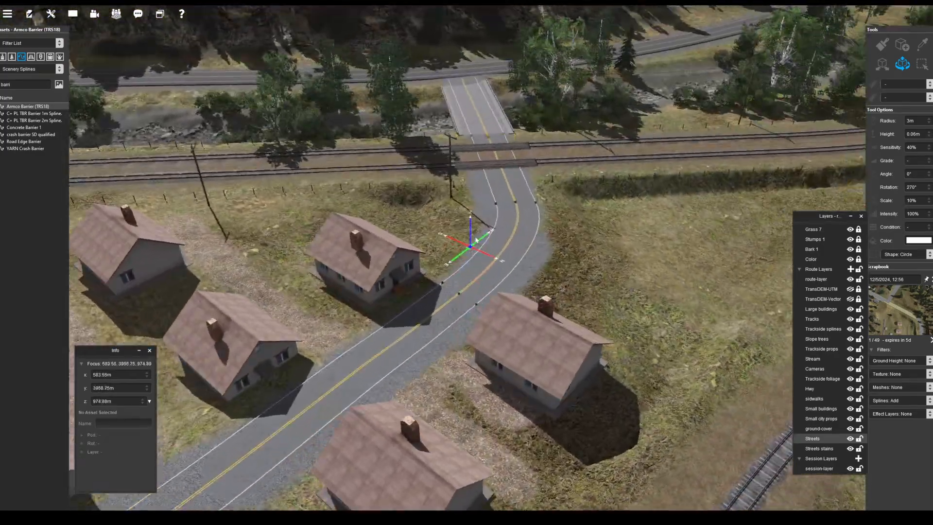
Choose PBR Gravel 2 with Dirt from Wallace slopes again and paint the yards in front of the red mill buildings.
scroll(461, 239, "up", 5)
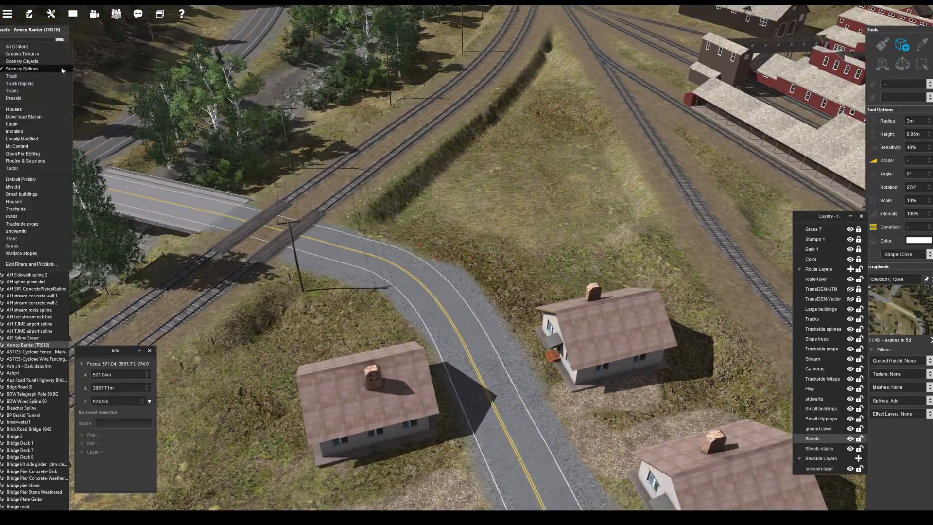
scroll(488, 277, "up", 4)
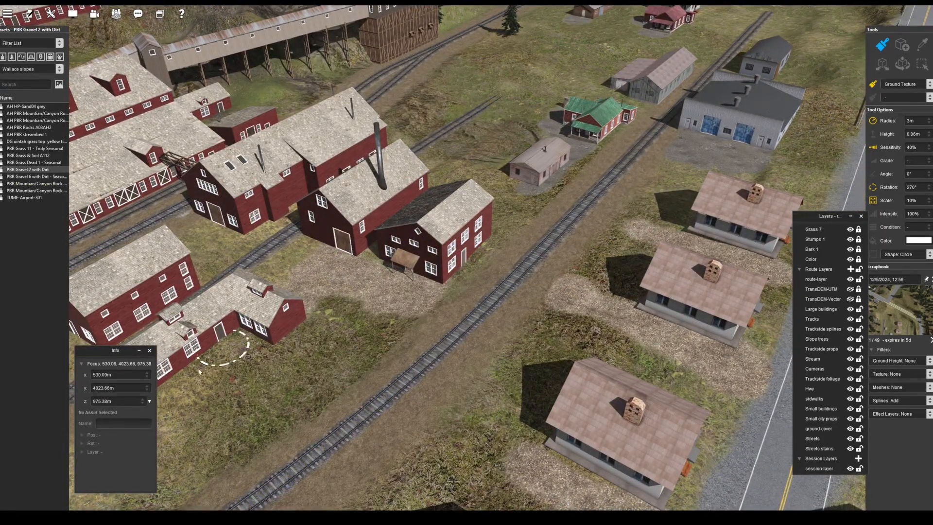
right_click_drag(199, 371, 194, 398)
scroll(200, 372, "down", 5)
scroll(418, 234, "up", 4)
right_click_drag(408, 150, 423, 327)
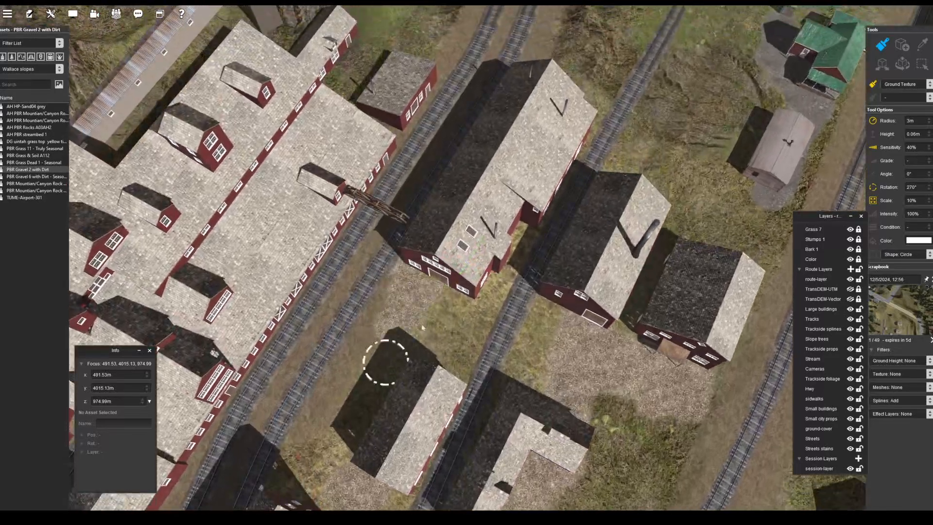
Paint gravel between the red mill buildings and around the small red building below the conveyor gallery.
right_click_drag(670, 214, 651, 184)
scroll(467, 263, "down", 2)
left_click_drag(563, 301, 478, 272)
right_click_drag(340, 179, 344, 195)
scroll(345, 195, "up", 2)
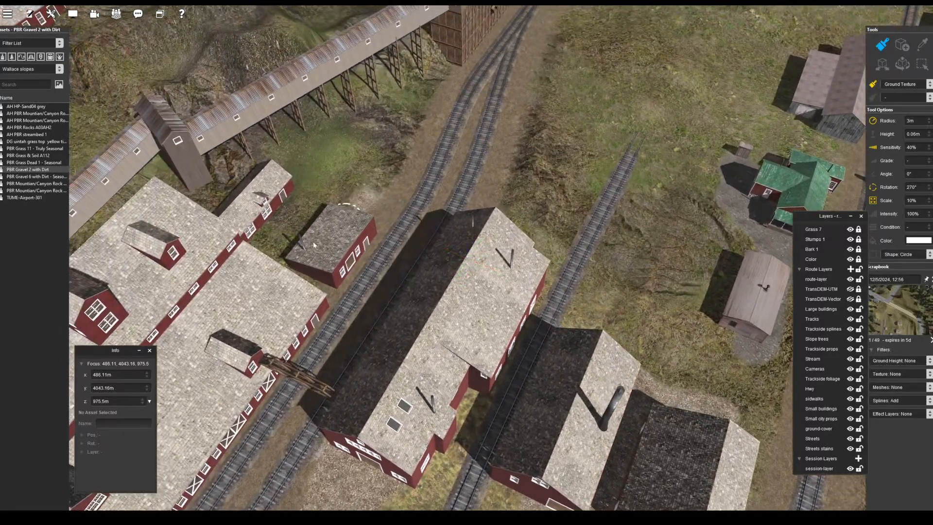
left_click_drag(276, 250, 297, 188)
right_click(405, 89)
Paint gravel strips along both sides of the spur track beyond the tall timber mill building.
scroll(405, 90, "down", 3)
right_click(723, 66)
scroll(548, 187, "up", 3)
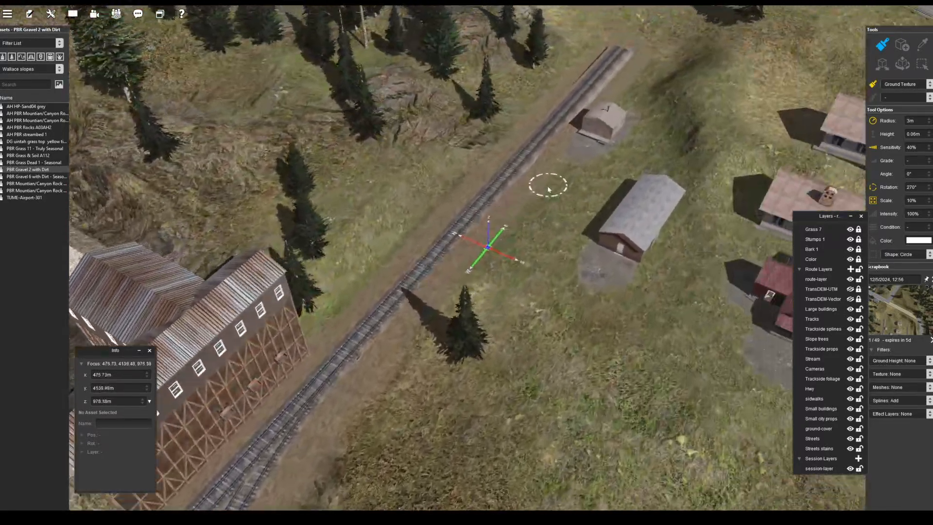
left_click_drag(547, 187, 430, 316)
left_click_drag(324, 289, 480, 139)
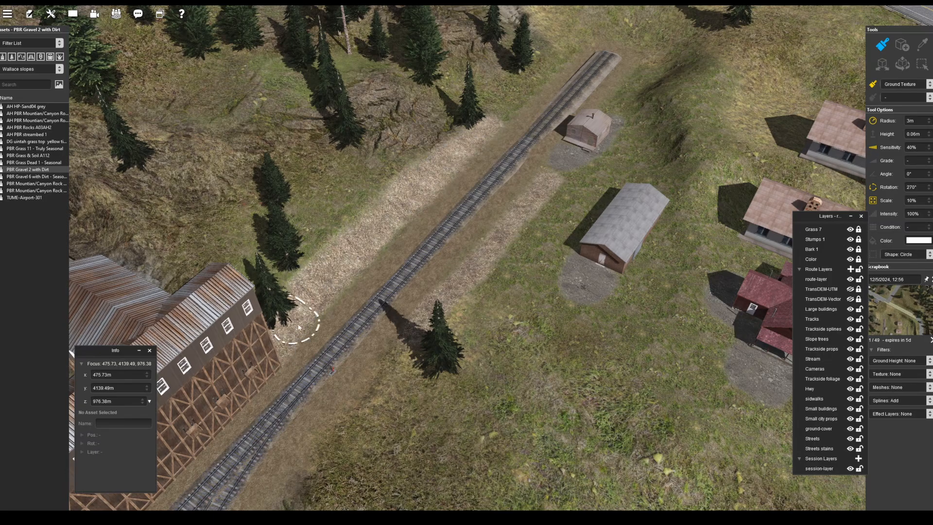
Search the scenery splines for "platf".
left_click(22, 58)
left_click(25, 84)
type("platf")
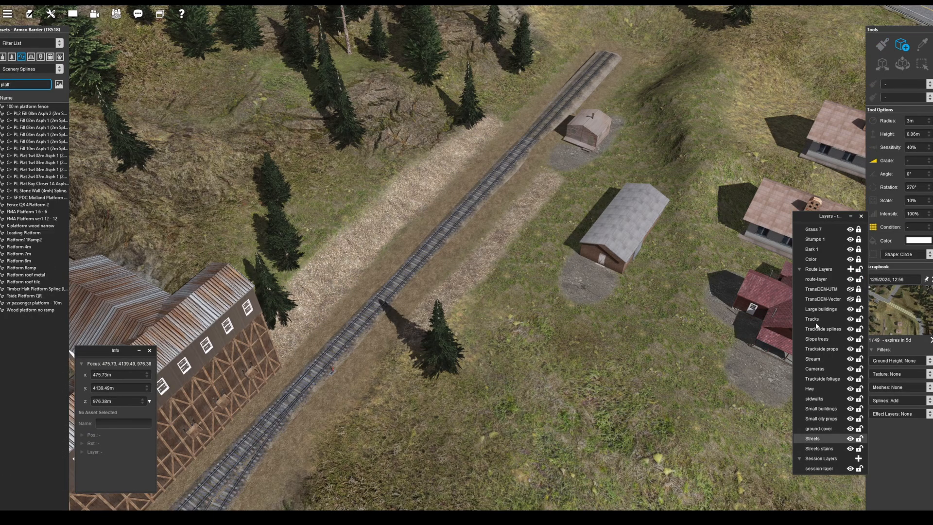
Try laying a Wood platform no ramp spline beside the spur track on the Trackside splines layer.
scroll(313, 326, "up", 3)
left_click_drag(215, 348, 413, 192)
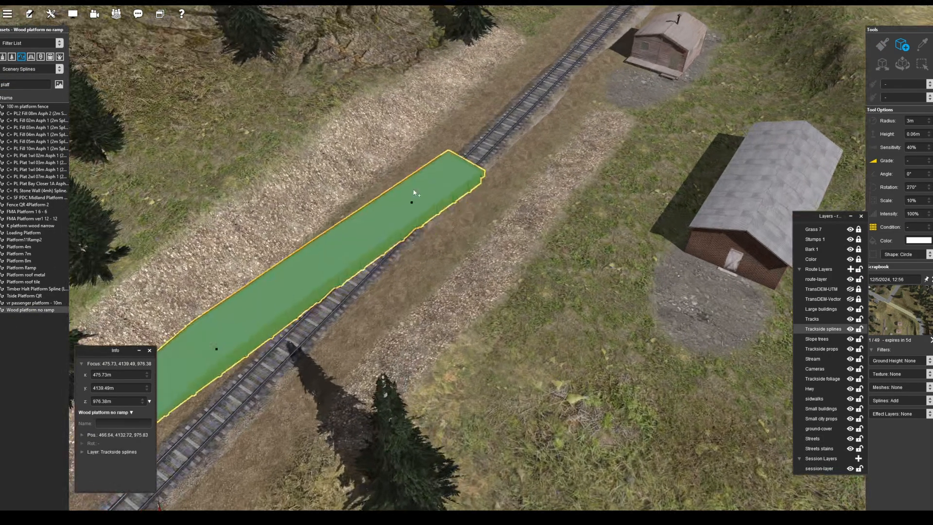
key("ctrl+z")
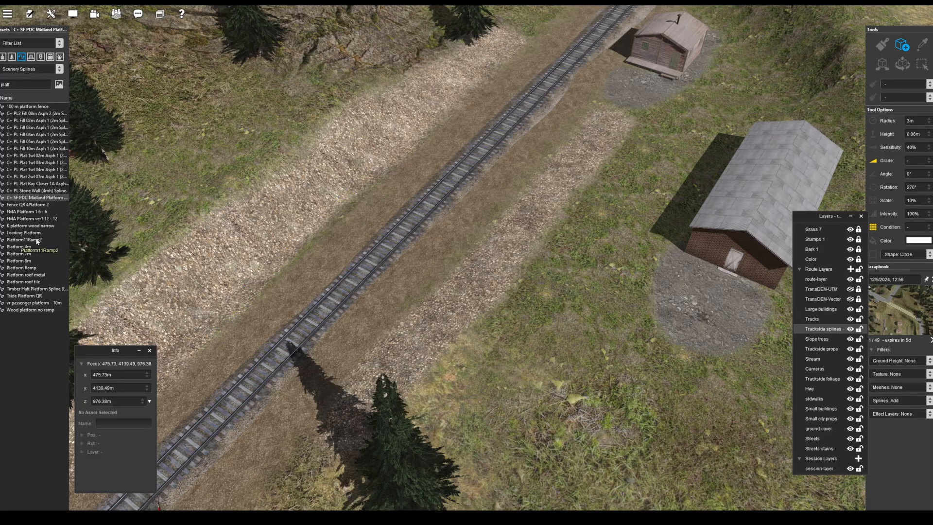
Lay a K platform wood narrow spline along the spur track, from beside the small shed towards the tall timber mill.
left_click(43, 225)
left_click_drag(340, 354, 406, 245)
left_click_drag(464, 293, 555, 216)
key("ctrl+z")
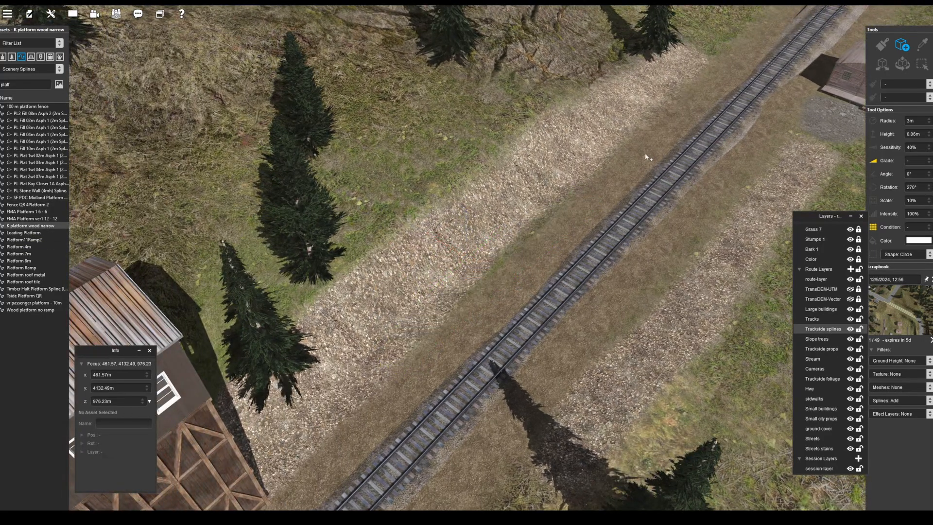
right_click_drag(646, 156, 565, 117)
scroll(565, 117, "down", 2)
left_click_drag(570, 83, 502, 200)
right_click(415, 333)
left_click(419, 365)
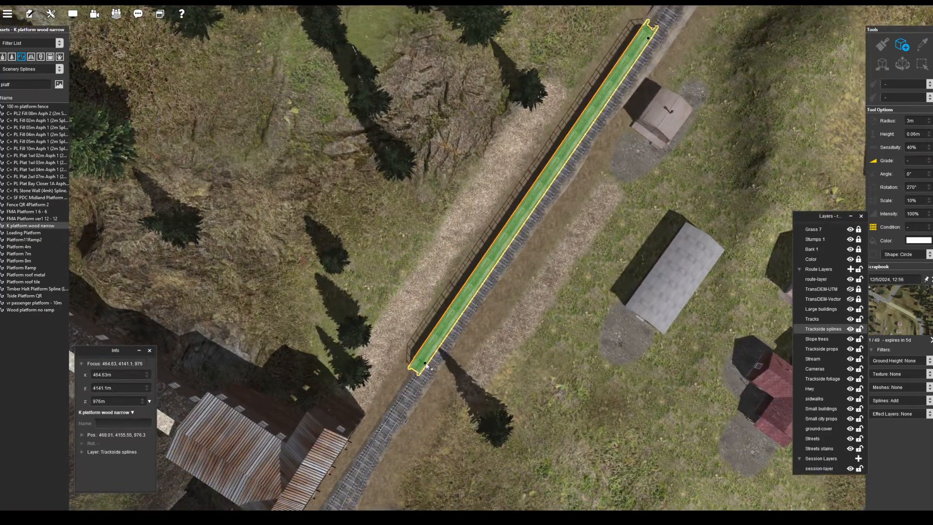
Adjust the mill-side end of the wooden platform so it follows the edge of the spur track.
right_click_drag(503, 187, 501, 226)
scroll(501, 226, "up", 2)
key("s")
scroll(501, 225, "up", 4)
left_click_drag(600, 230, 519, 300)
scroll(518, 299, "down", 5)
right_click_drag(518, 300, 501, 272)
scroll(497, 291, "down", 5)
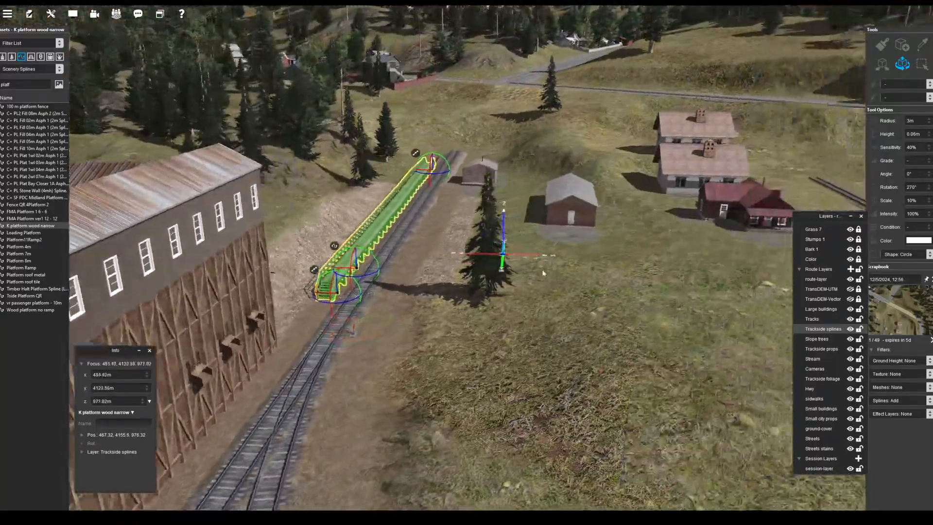
Lay a second K platform wood narrow spline along the track beside the long red warehouse.
right_click(487, 373)
right_click_drag(487, 374, 437, 316)
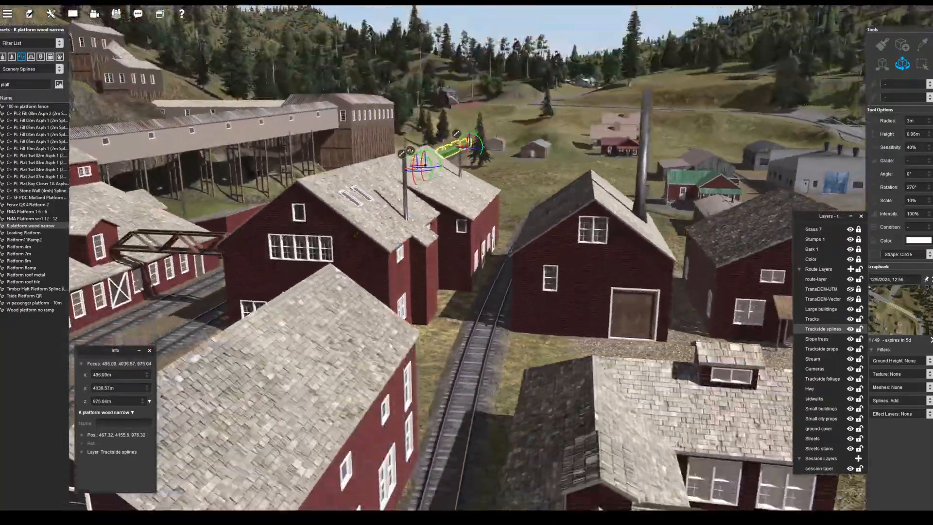
scroll(412, 335, "down", 4)
right_click(391, 343)
right_click_drag(392, 344, 500, 308)
left_click(535, 317)
left_click(421, 128)
left_click(500, 384)
key("g")
left_click_drag(502, 381, 498, 389)
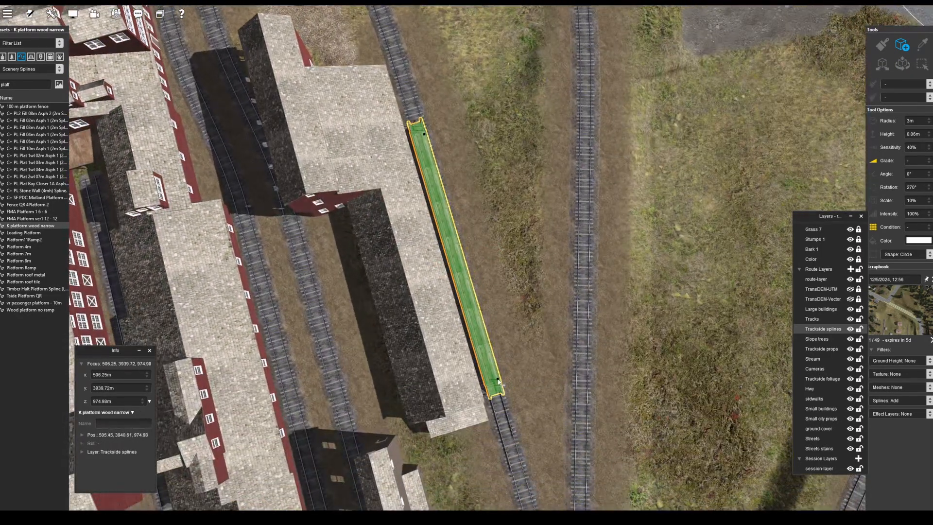
Move the second platform's spline points so it runs along the side of the track facing away from the warehouse.
mouse_move(440, 292)
right_mouse_down()
mouse_move(405, 331)
mouse_move(437, 277)
right_mouse_up()
left_click_drag(485, 291, 516, 297)
right_click_drag(516, 297, 448, 397)
left_click_drag(450, 392, 525, 173)
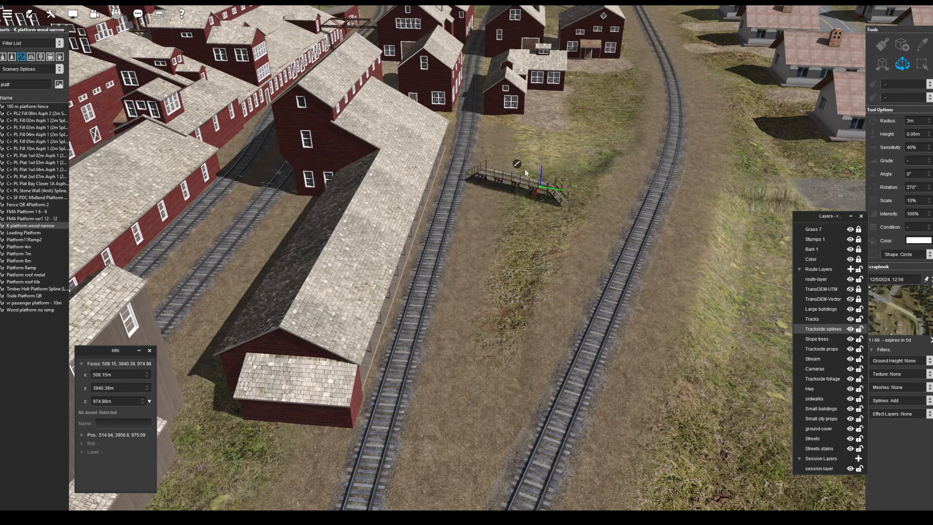
left_click_drag(444, 301, 408, 394)
right_click_drag(408, 395, 422, 439)
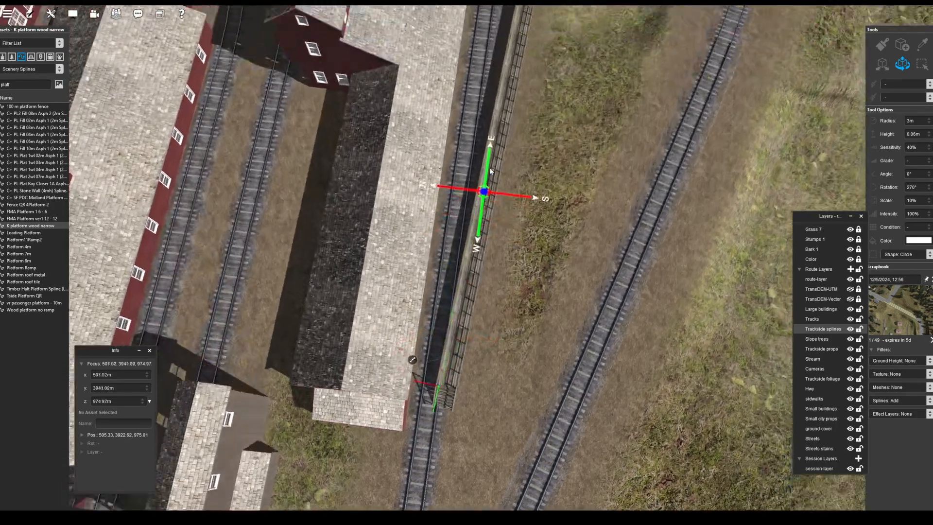
left_click_drag(480, 79, 477, 78)
right_click_drag(477, 77, 467, 29)
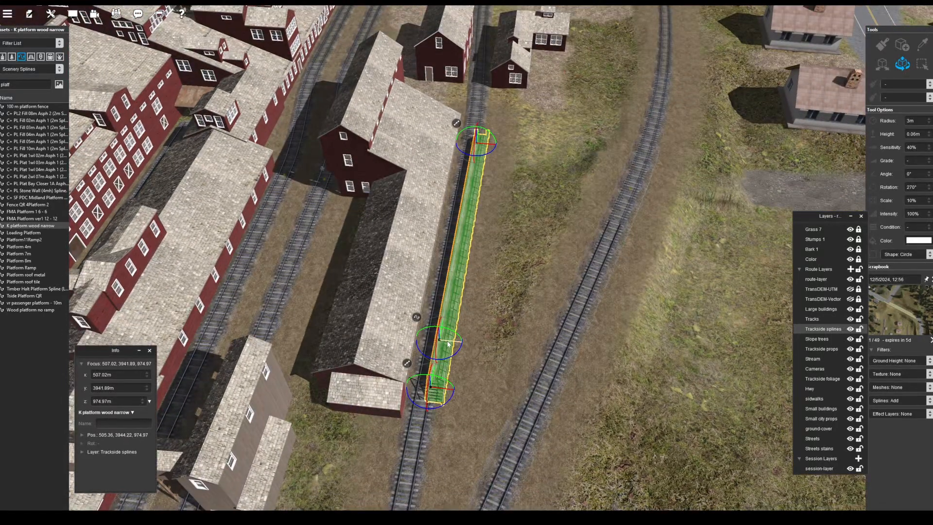
left_click_drag(444, 343, 461, 345)
Search the scenery objects for "boxw" and choose Tree AmericanBoxwood 01 for the Trackside foliage layer.
right_click_drag(508, 294, 481, 272)
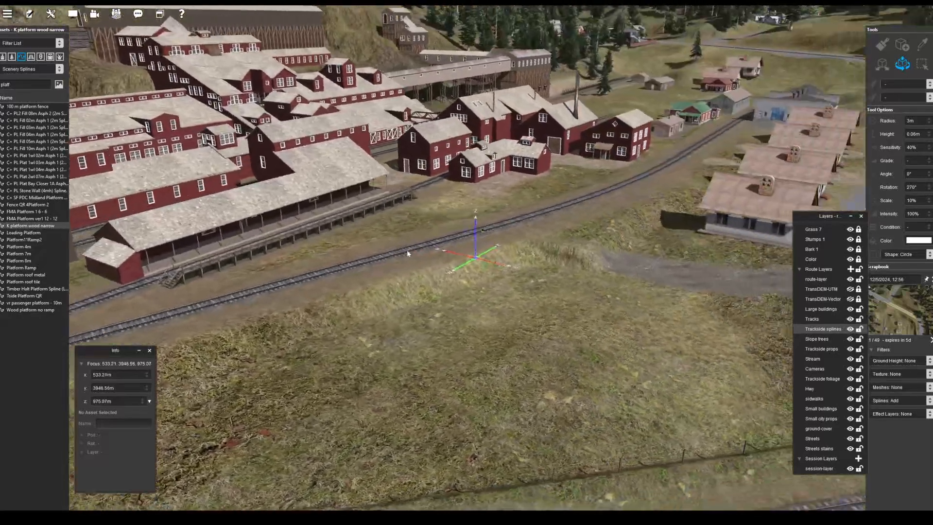
right_click(377, 281)
scroll(377, 281, "down", 3)
left_click(11, 56)
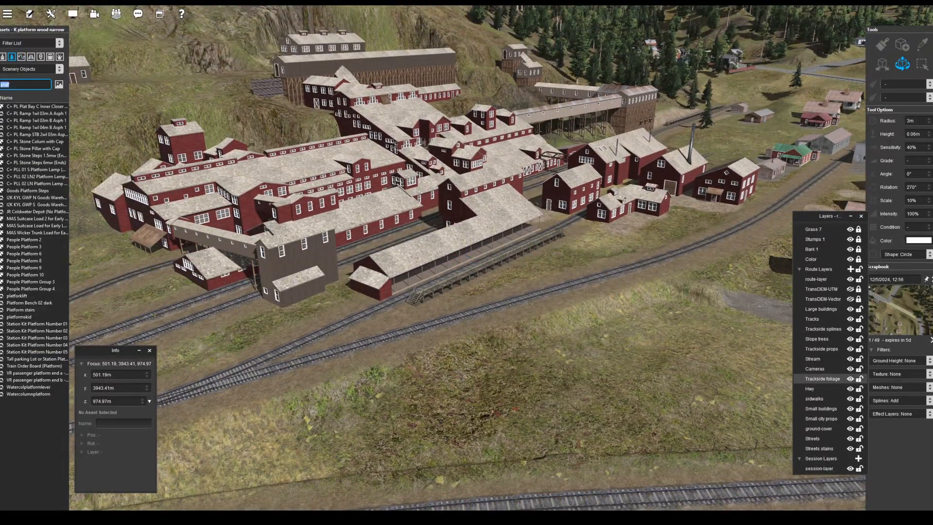
type("boxw")
left_click(32, 127)
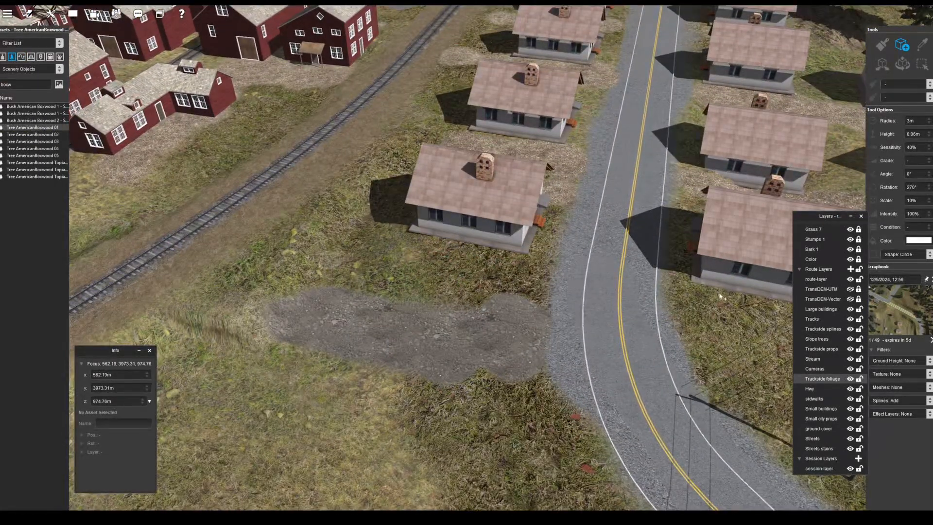
Plant Tree AmericanBoxwood 01 shrubs along the rear walls of the houses between the road and the main tracks.
right_click(660, 258)
left_click(518, 325)
right_click_drag(556, 158, 549, 177)
left_click(394, 296)
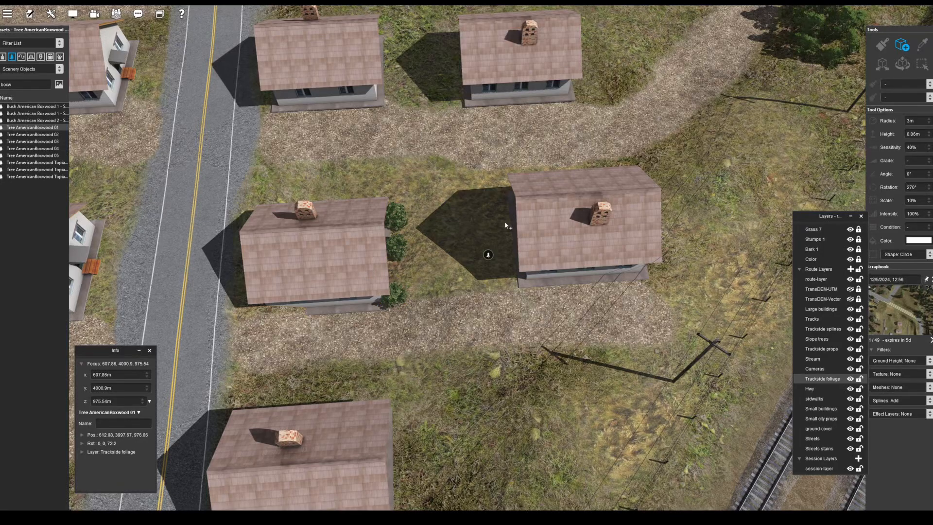
right_click_drag(402, 420, 437, 369)
left_click(461, 277)
Plant boxwood shrubs along the walls of the remaining roadside houses farther up the row.
left_click(222, 238)
right_click_drag(461, 277, 490, 279)
left_click(733, 419)
right_click_drag(733, 419, 661, 233)
left_click(455, 211)
right_click_drag(621, 203, 562, 260)
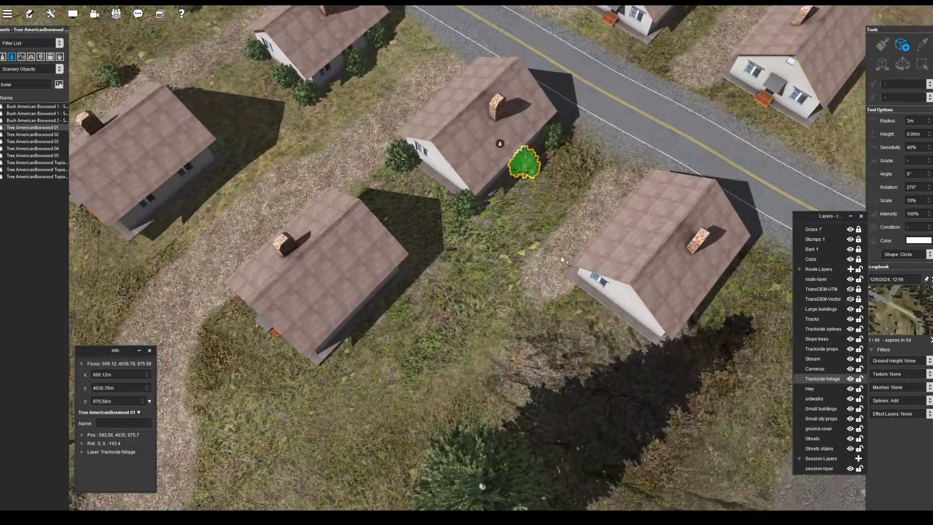
left_click(710, 310)
right_click_drag(711, 309, 622, 277)
Plant boxwood shrubs beside the doors and side walls of the back-row houses off the gravel driveway.
right_click(359, 413)
left_click(489, 196)
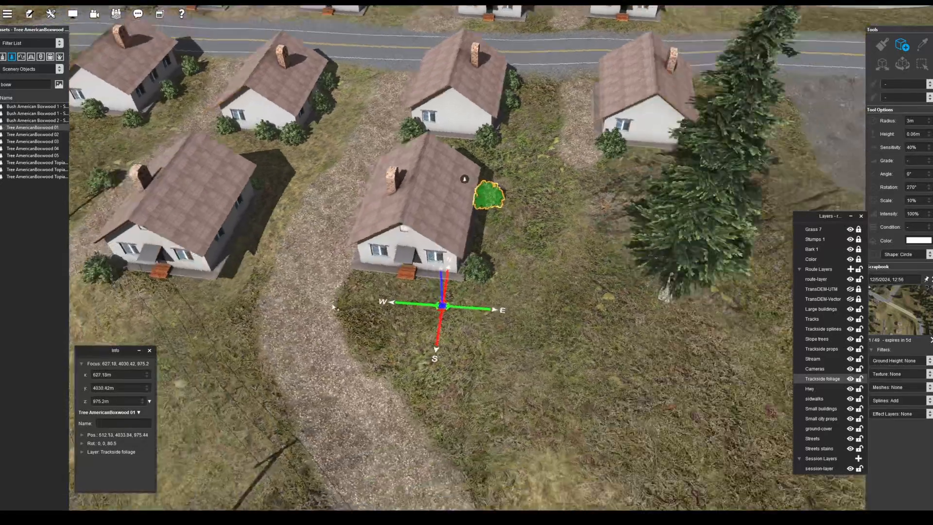
left_click(489, 220)
left_click(117, 292)
left_click(257, 190)
Plant Tree MountainMaple 01 trees in the yards and behind the houses on both sides of the road.
right_click(183, 294)
right_click_drag(182, 294, 303, 316)
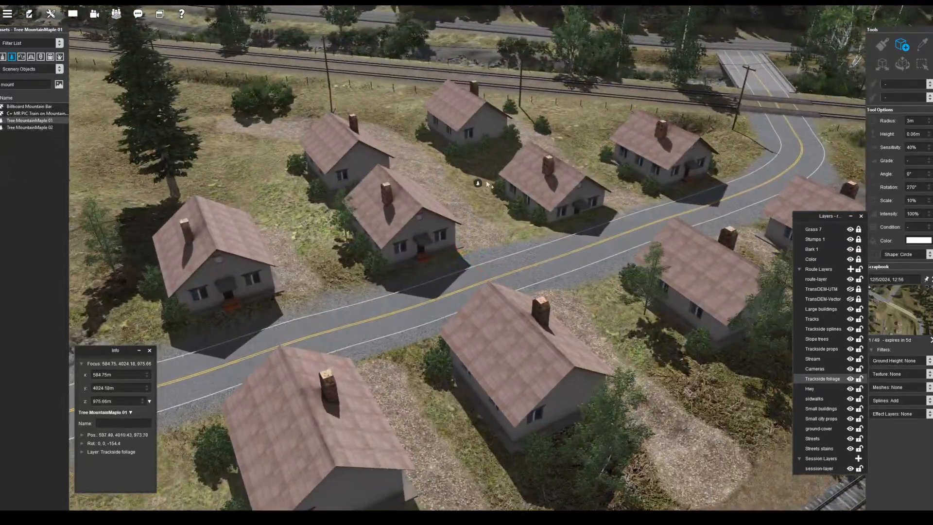
left_click(483, 212)
left_click(525, 248)
left_click(566, 305)
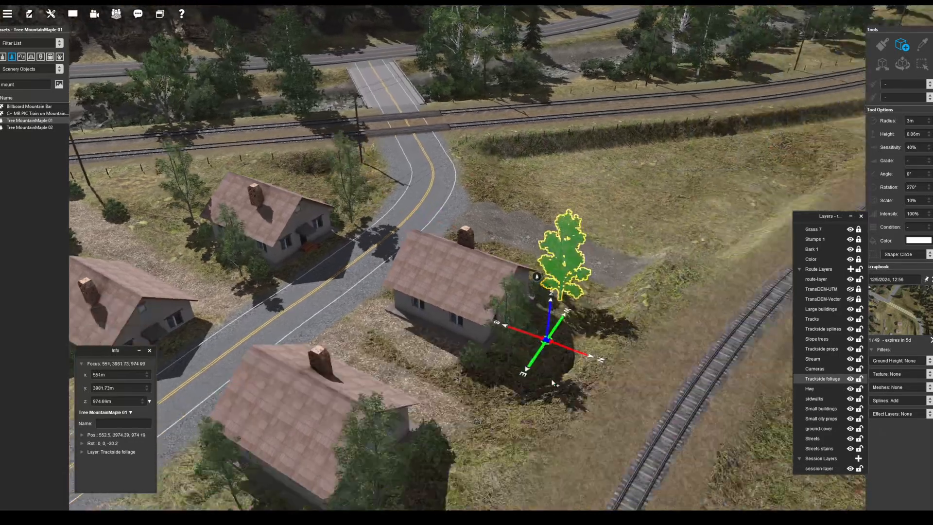
left_click(406, 427)
left_click(348, 499)
left_click(481, 293)
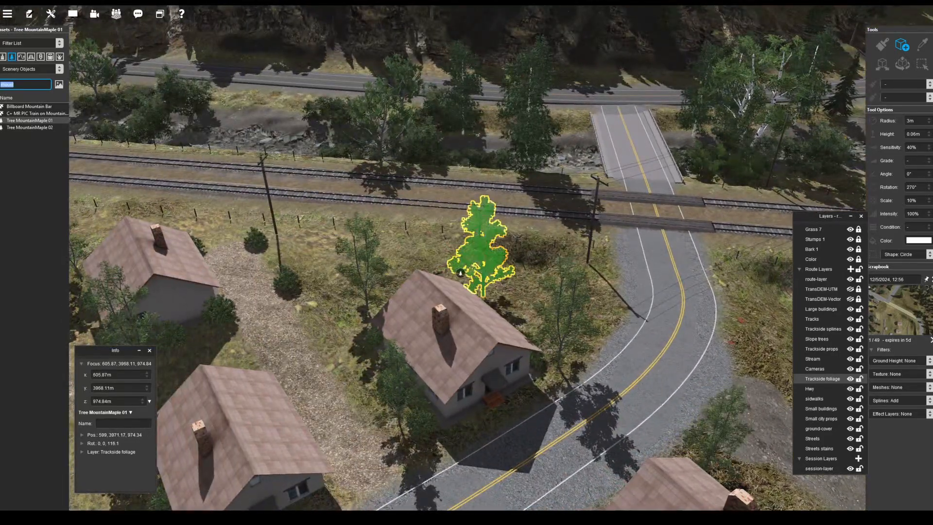
Search the scenery objects for "yas" and plant st_rmm_yasen17_1987_18m trees among the house yards.
type("yas")
left_click(502, 235)
left_click(206, 202)
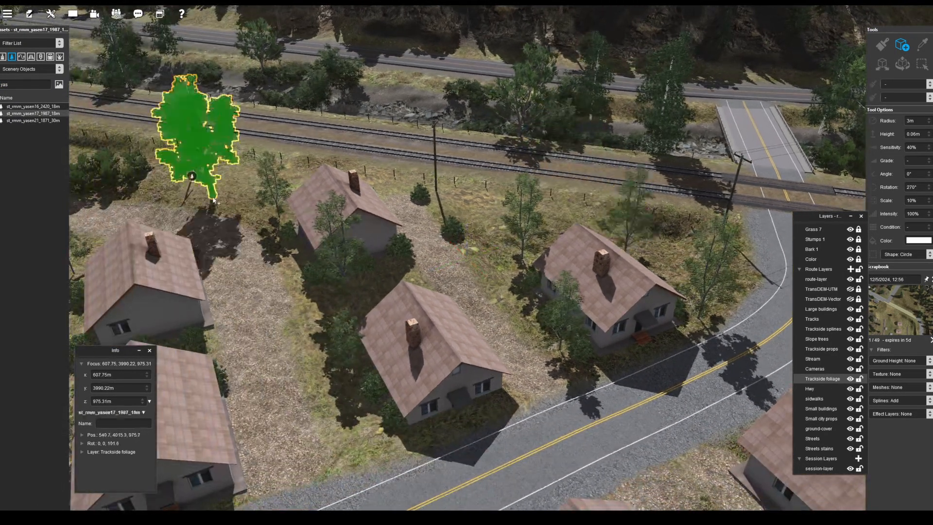
left_click(445, 279)
left_click(484, 359)
left_click(650, 383)
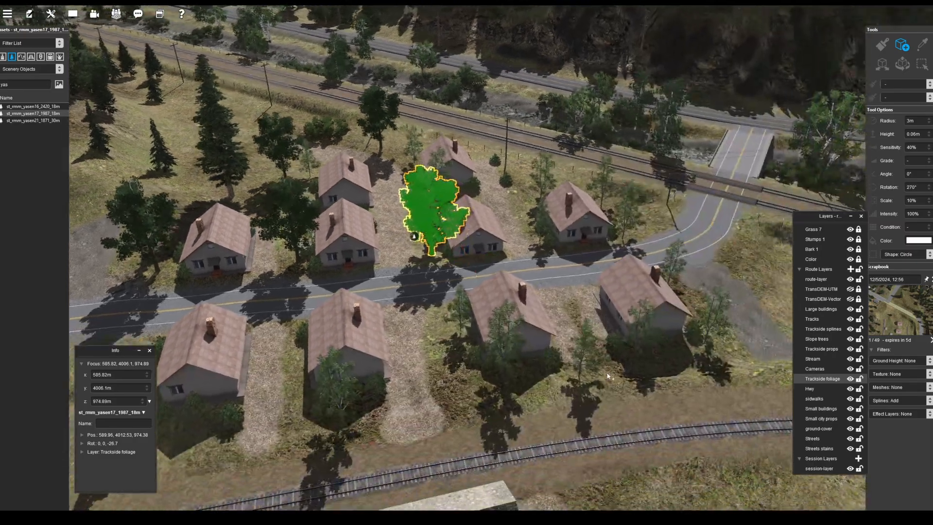
left_click(455, 378)
Plant further yasen17 trees between the houses on the spur-track side and along the road by the green-roofed house.
right_click_drag(330, 354, 503, 232)
left_click(509, 241)
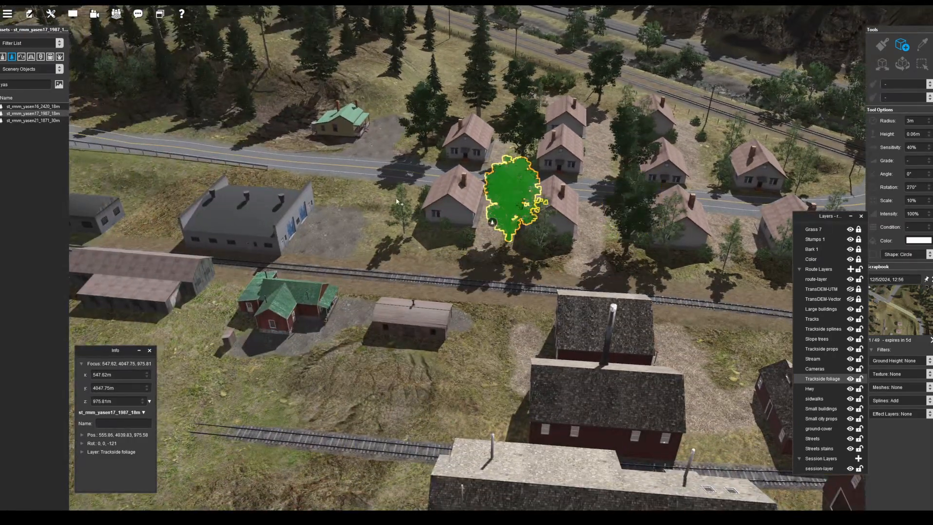
left_click(388, 205)
left_click(306, 150)
right_click_drag(676, 176, 494, 246)
left_click(902, 64)
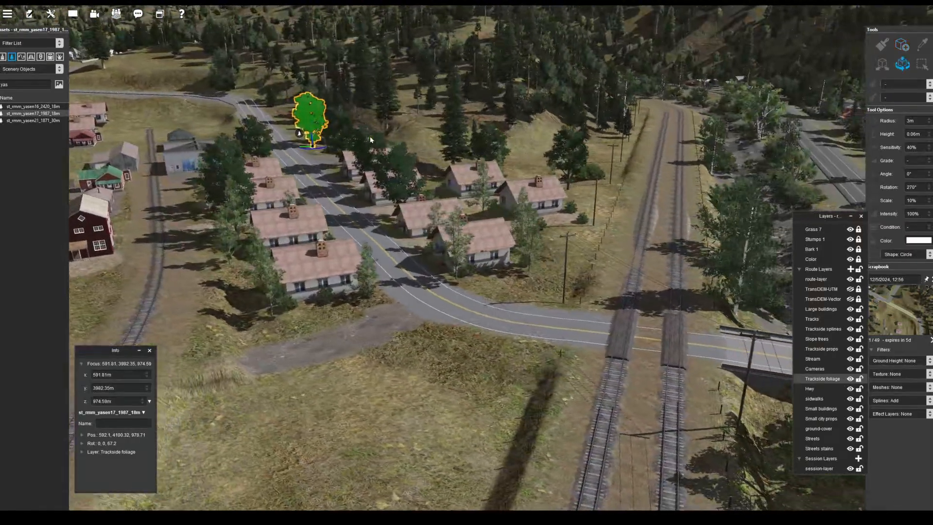
right_click_drag(335, 141, 478, 224)
Plant Tree Fir 02 firs beside and behind the houses on both sides of the road.
left_click(904, 46)
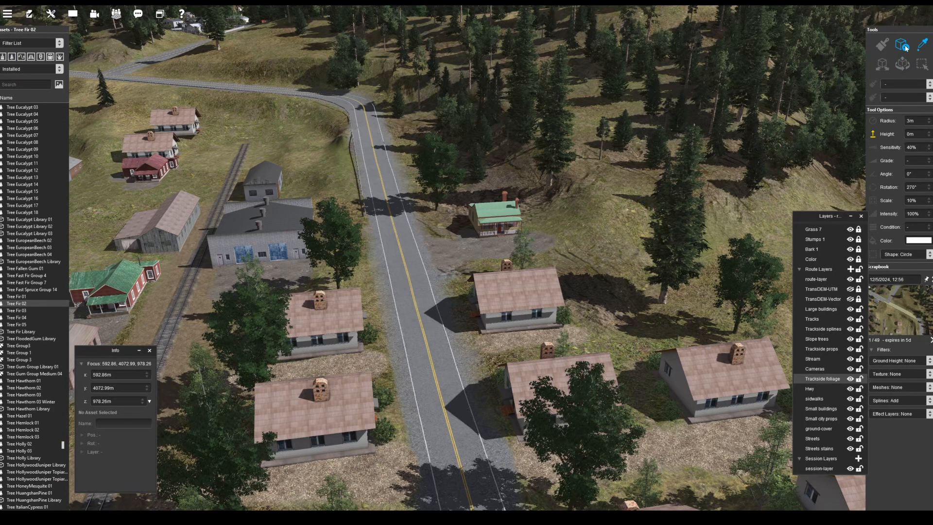
left_click(529, 228)
scroll(529, 227, "down", 5)
right_click_drag(524, 340, 486, 272)
left_click(404, 332)
right_click_drag(534, 292, 466, 243)
left_click(606, 225)
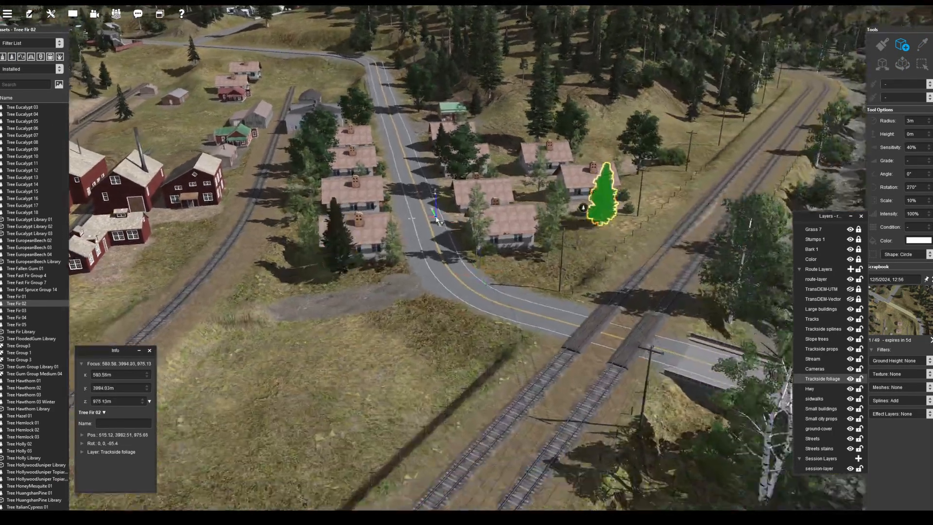
scroll(548, 278, "up", 5)
left_click(562, 255)
scroll(563, 255, "down", 3)
right_click_drag(223, 456, 508, 294)
scroll(507, 294, "down", 4)
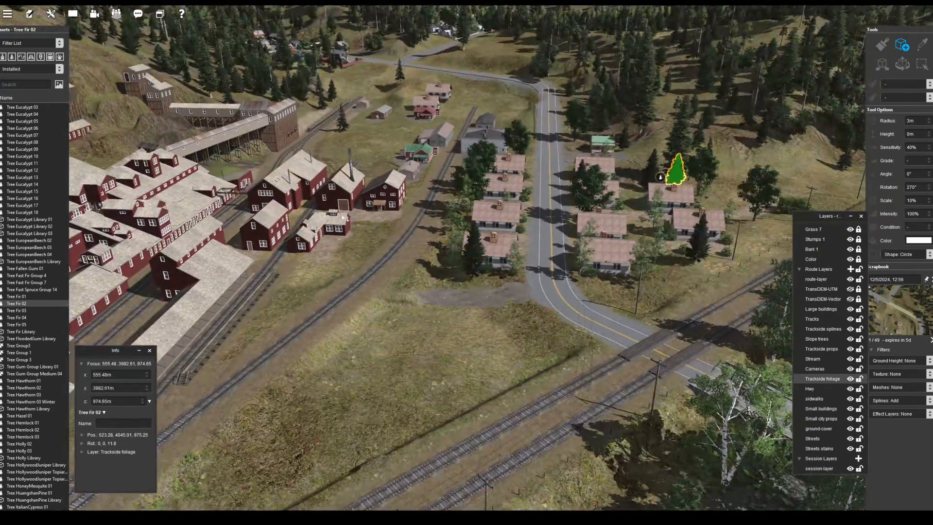
Search the assets for "feath" and lay Featherboard Fence behind the house nearest the crossing and beside the adjoining driveway.
type("feath")
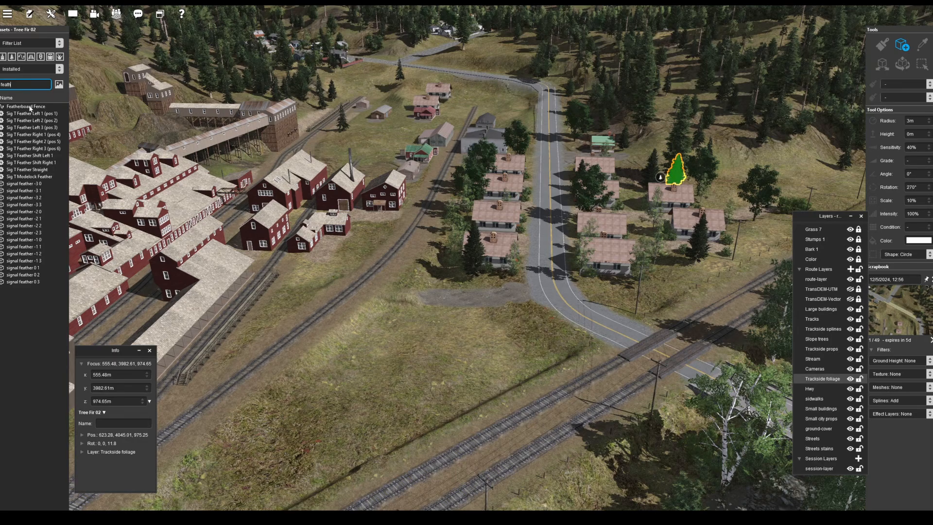
left_click(30, 108)
scroll(457, 351, "up", 5)
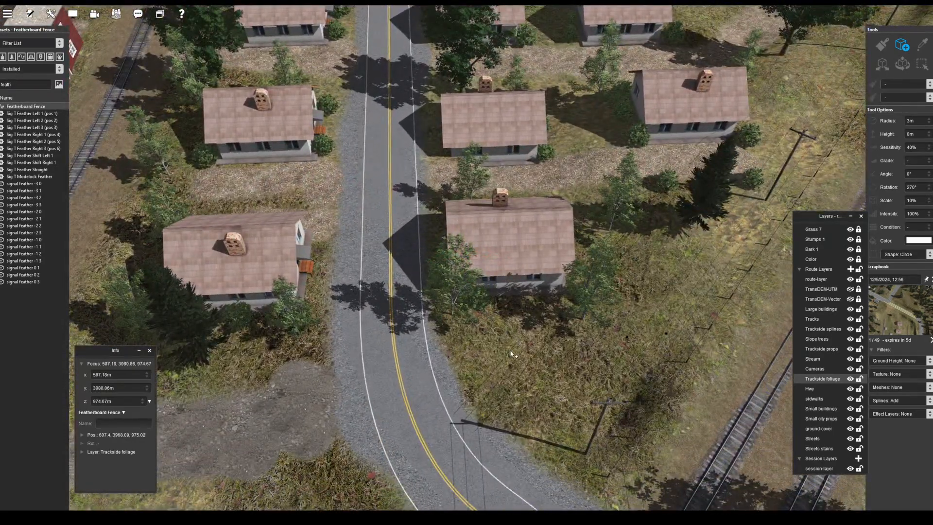
left_click(666, 333)
left_click(664, 230)
right_click_drag(673, 232, 467, 258)
scroll(467, 257, "up", 2)
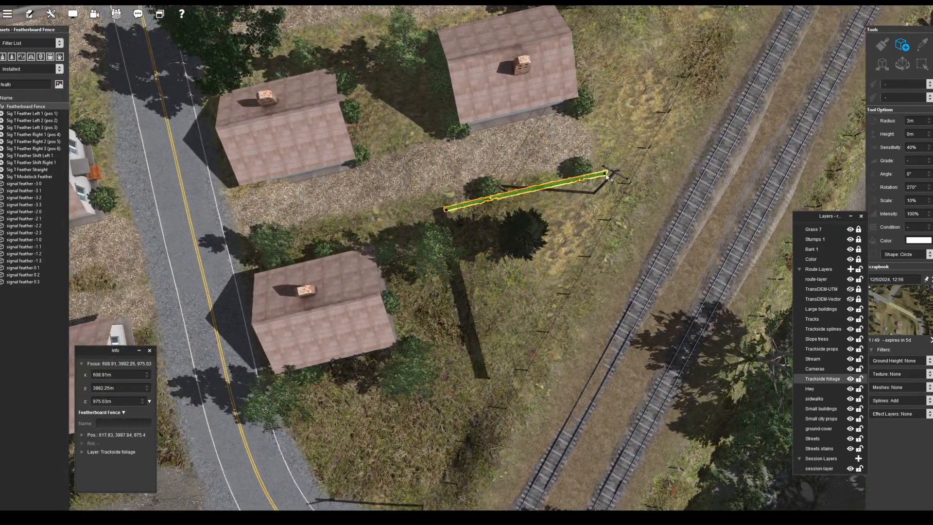
Continue the Featherboard Fence behind the back-row houses, along the roadside yard and across the end of the crossing-side yard.
left_click(620, 169)
right_click_drag(656, 74, 506, 214)
right_click(432, 129)
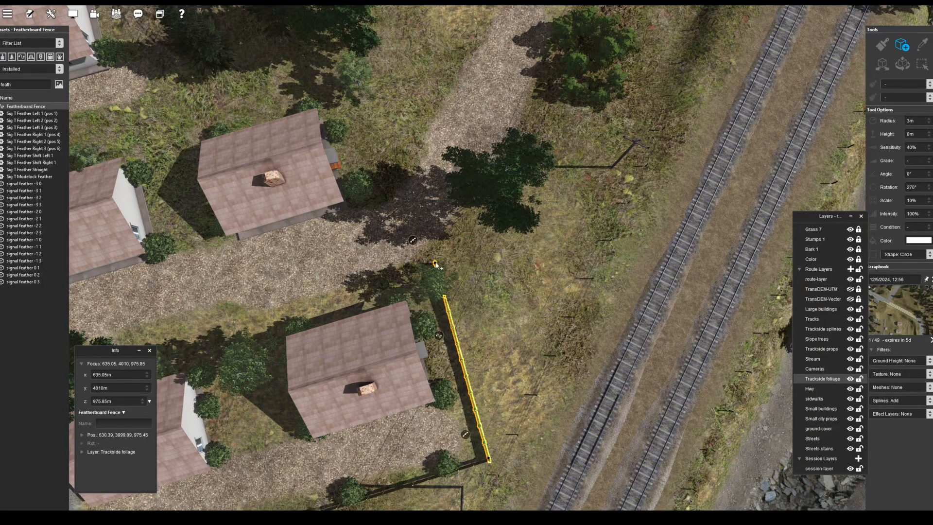
left_click(435, 264)
right_click_drag(130, 339, 465, 238)
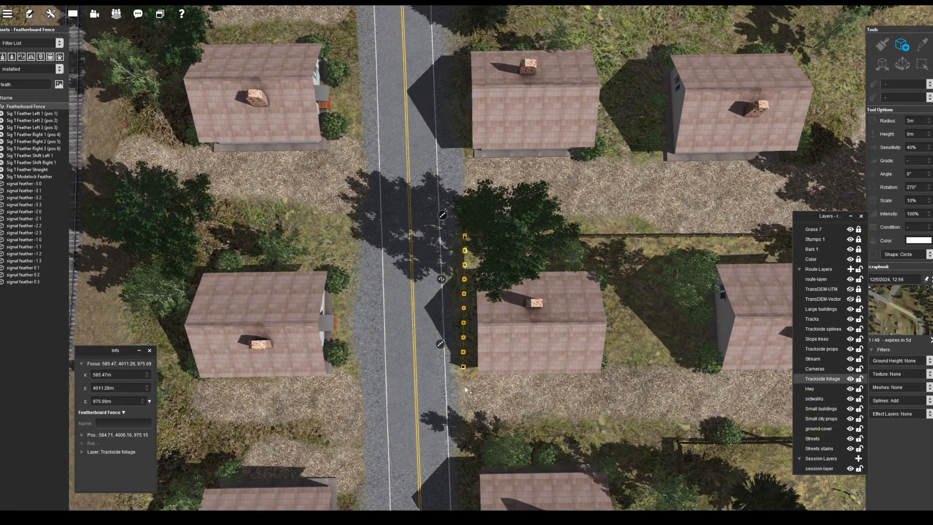
right_click_drag(469, 401, 441, 290)
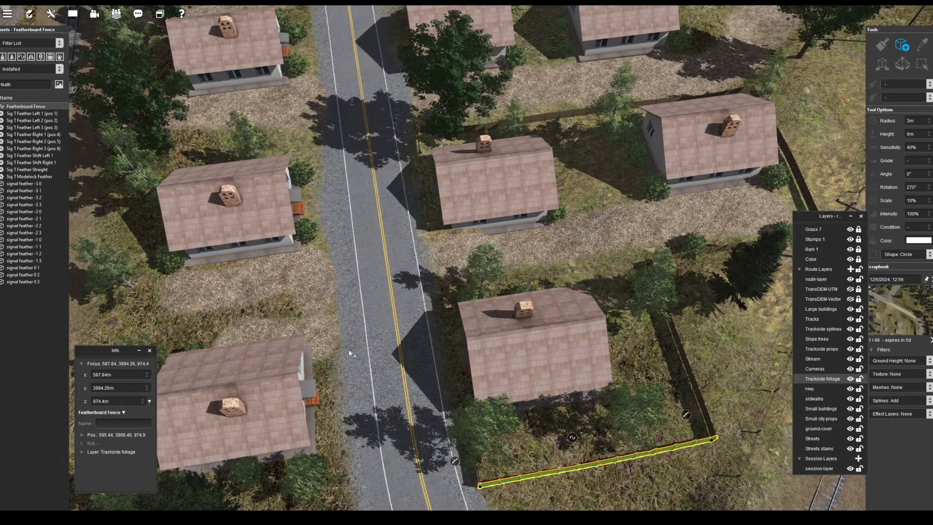
Fence the house yards on the mill side of the road along the spur track, the gravel lot and the road edge.
right_click_drag(167, 369, 311, 291)
right_click_drag(374, 187, 590, 165)
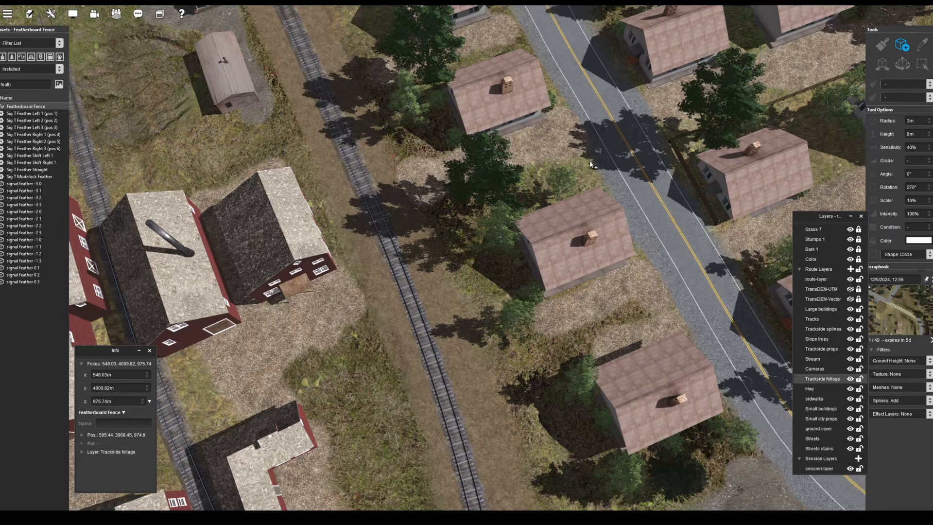
left_click(446, 220)
right_click(500, 352)
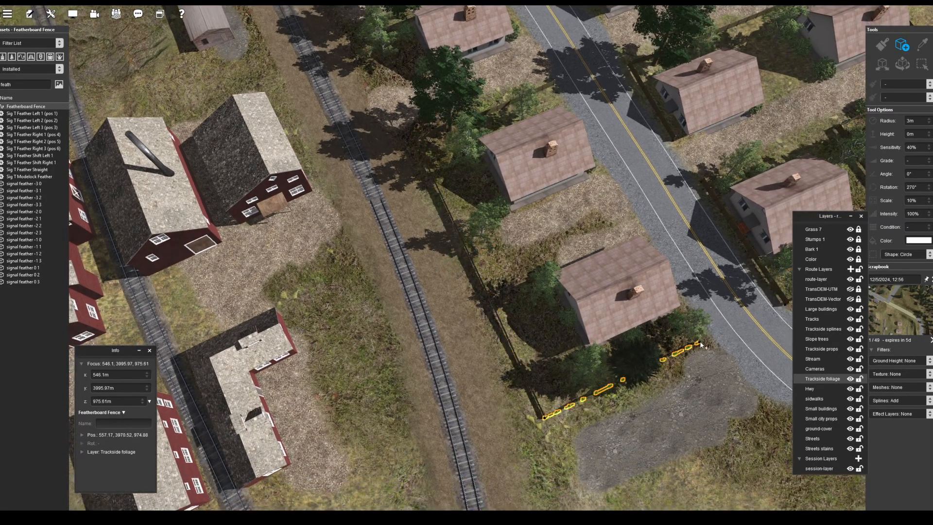
right_click_drag(690, 219, 441, 180)
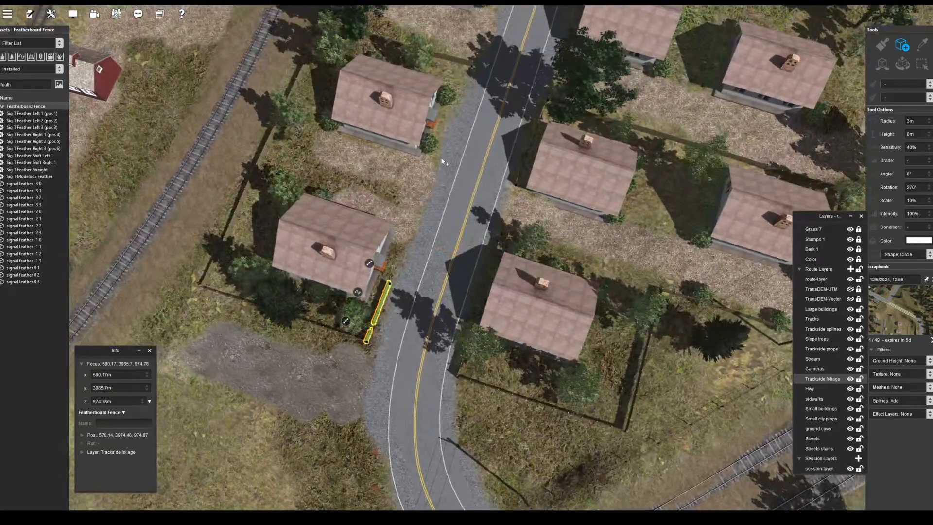
left_click(440, 154)
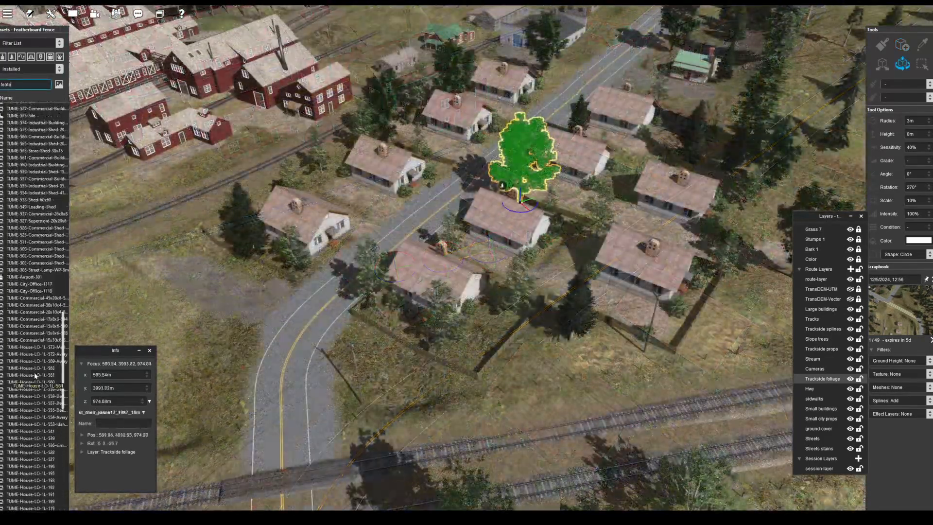
Search the assets for "car" and choose TUME-24006-Car-Pickup.
key("BackSpace")
key("BackSpace")
key("BackSpace")
key("BackSpace")
key("BackSpace")
type("car")
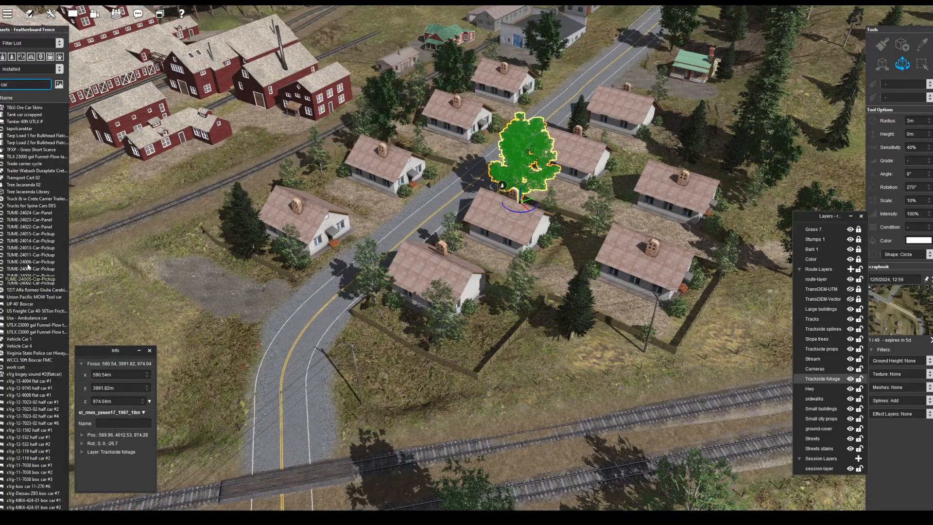
left_click(27, 264)
Place the pickup on the gravel driveway between the two houses nearest the gravel lot and change its rotation.
right_click(335, 197)
scroll(335, 197, "up", 3)
left_click(402, 344)
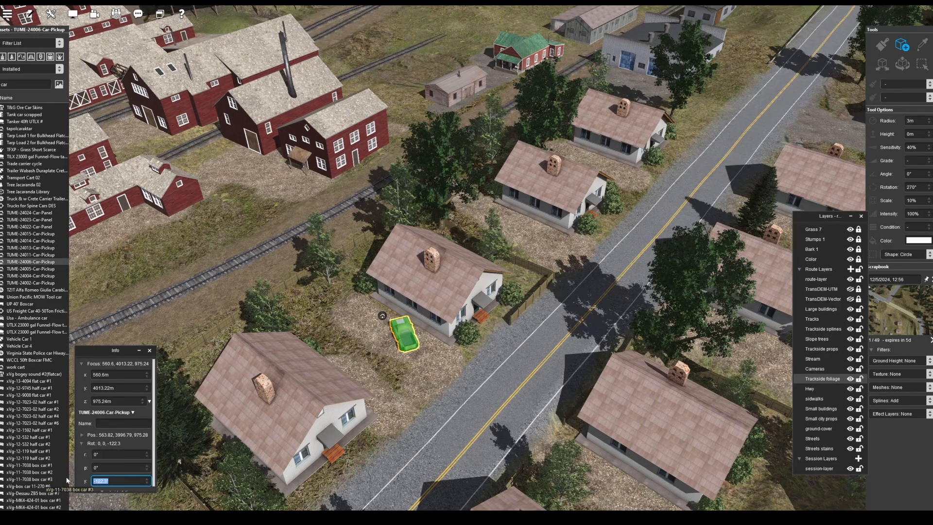
key("BackSpace")
type("0")
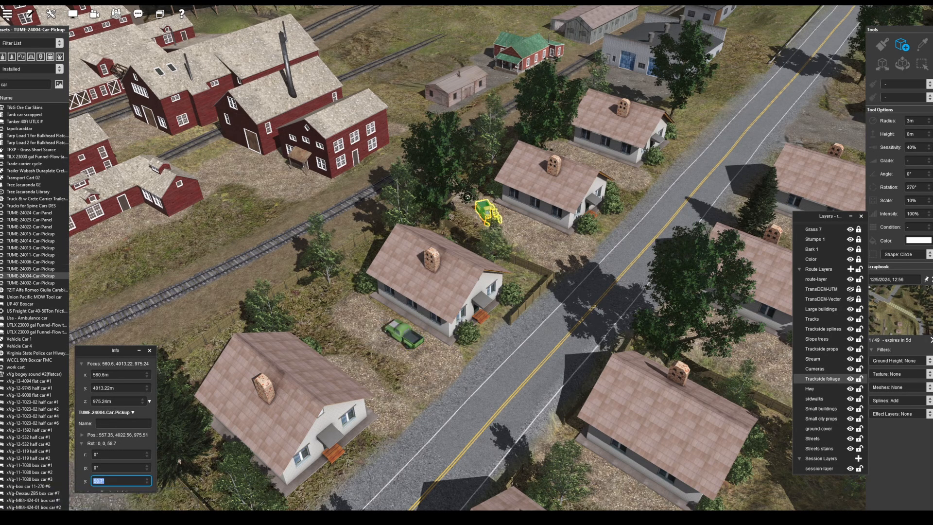
Fine-tune the TUME-24004-Car-Pickup's rotation on the second driveway and park a panel car and a TUME-24002-Car-Pickup beside the next house.
right_click(565, 230)
scroll(564, 229, "up", 1)
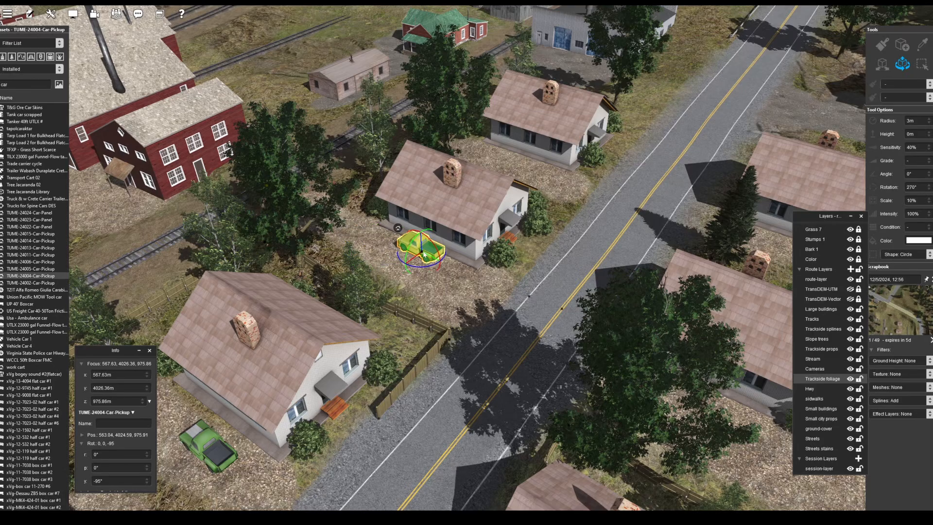
left_click_drag(423, 254, 424, 254)
scroll(38, 243, "up", 5)
left_click(35, 340)
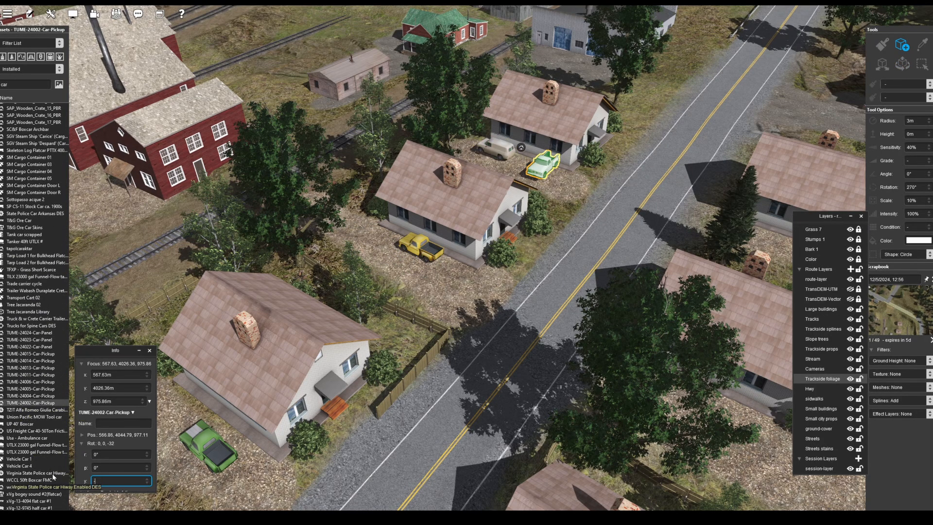
scroll(54, 477, "up", 3)
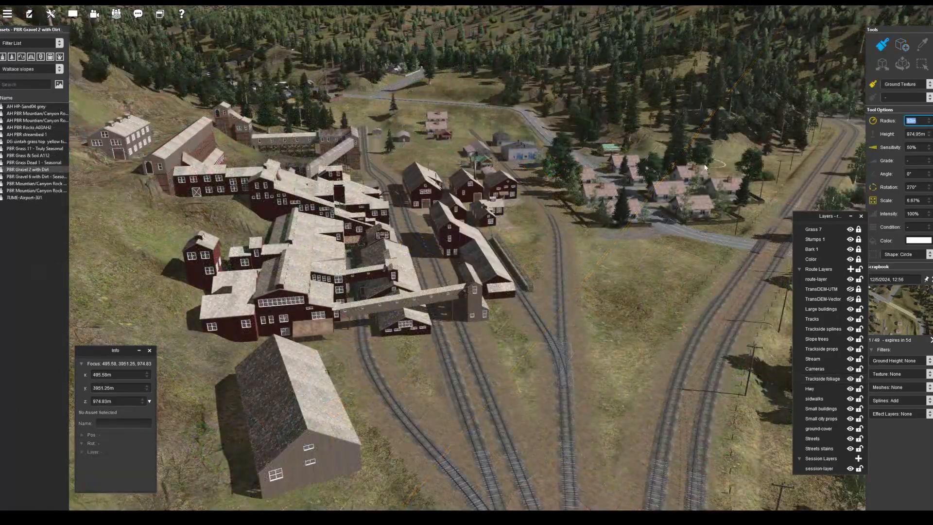
Set the ground texture brush radius to 5 m and paint PBR Gravel 2 with Dirt around the large brown warehouse.
type("5")
right_click_drag(362, 371, 416, 350)
mouse_move(379, 423)
left_mouse_down()
mouse_move(410, 416)
mouse_move(372, 430)
left_mouse_up()
mouse_move(372, 430)
right_mouse_down()
mouse_move(486, 292)
mouse_move(466, 277)
right_mouse_up()
left_click_drag(466, 277, 506, 306)
mouse_move(675, 313)
right_mouse_down()
mouse_move(573, 243)
mouse_move(557, 260)
right_mouse_up()
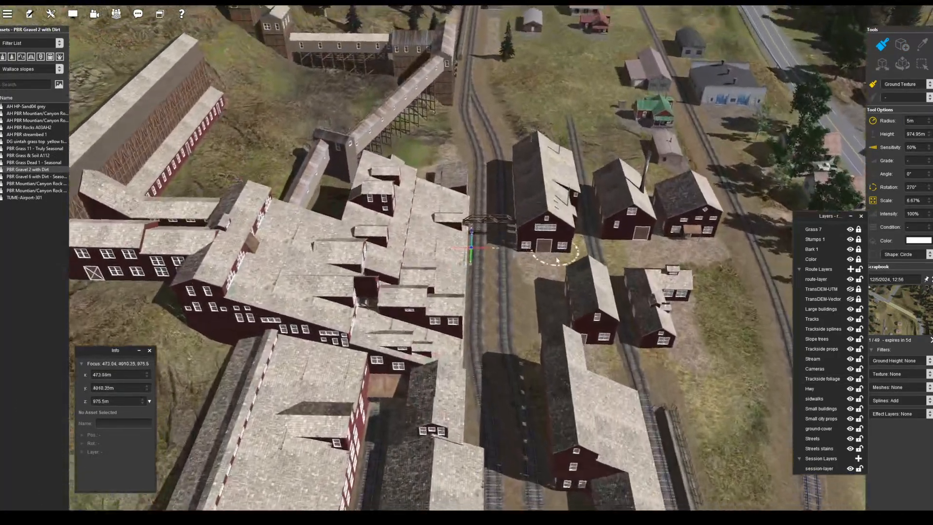
Paint PBR Gravel 2 with Dirt on the ground around the mill buildings and up the hillside behind them.
right_click_drag(510, 151, 452, 212)
left_click_drag(408, 219, 381, 175)
right_click_drag(410, 78, 353, 215)
mouse_move(146, 325)
right_mouse_down()
mouse_move(344, 196)
mouse_move(510, 208)
right_mouse_up()
left_click_drag(517, 218, 665, 311)
right_click_drag(666, 310, 623, 347)
Paint a forked gravel road along the hillside past the upper mill buildings and the conveyor head.
left_click_drag(622, 348, 614, 454)
mouse_move(384, 194)
right_mouse_down()
mouse_move(427, 186)
mouse_move(418, 151)
right_mouse_up()
left_click_drag(417, 150, 478, 284)
mouse_move(478, 284)
right_mouse_down()
mouse_move(483, 291)
mouse_move(410, 250)
right_mouse_up()
left_click_drag(410, 250, 374, 290)
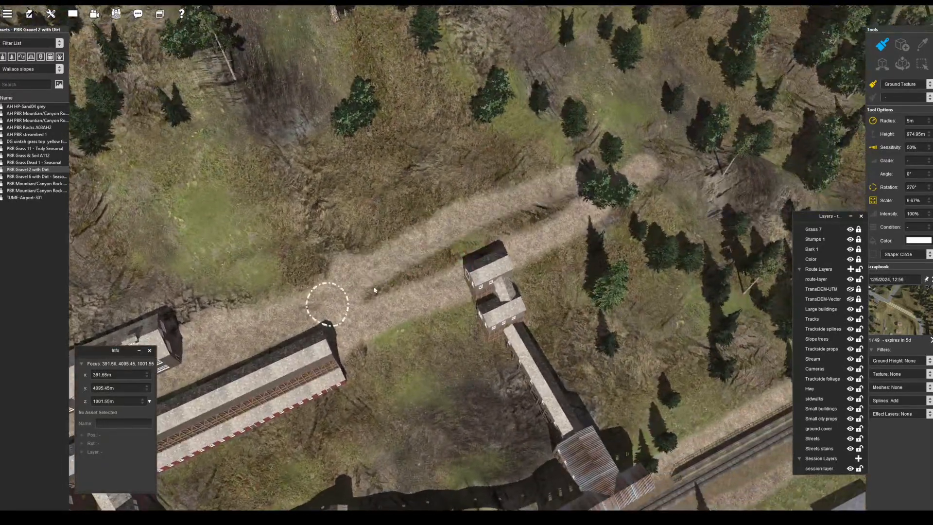
Extend the painted gravel road down the wooded slope to the highway junction.
right_click_drag(646, 168, 462, 226)
left_click_drag(461, 226, 459, 246)
right_click_drag(507, 158, 461, 255)
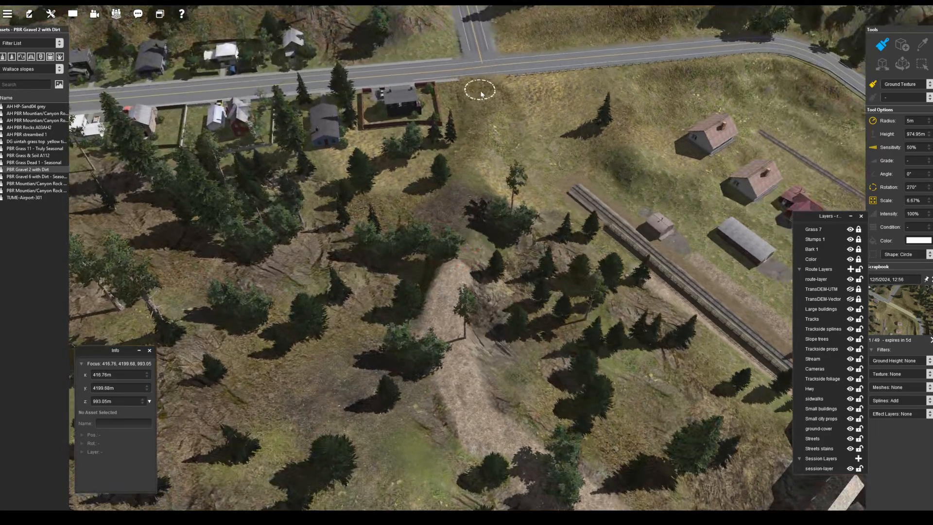
left_click(22, 57)
Move the trees standing on the new gravel road onto the ground beside it.
left_click_drag(294, 264, 311, 233)
left_click_drag(417, 348, 268, 445)
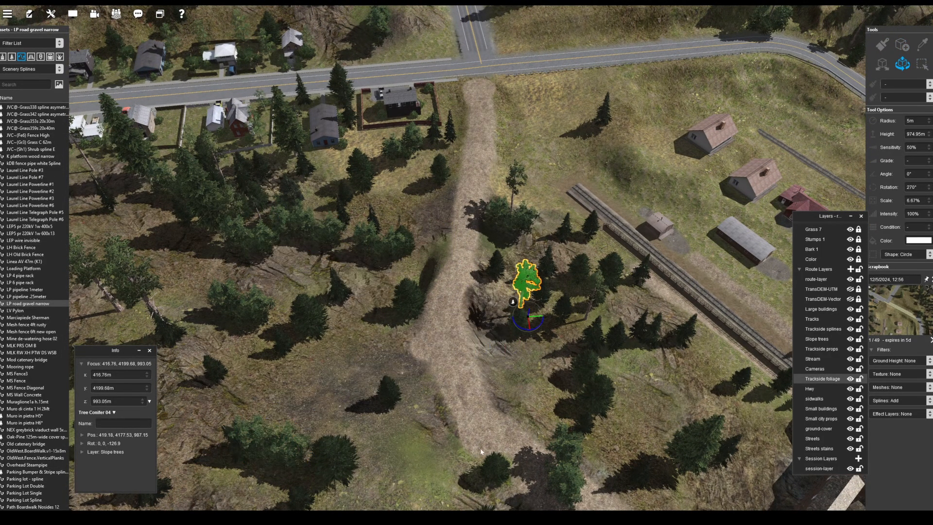
left_click_drag(541, 363, 545, 350)
right_click_drag(491, 451, 467, 340)
Paint the gravel road across the hillside to the upper grey-brown buildings and cover the ground around them.
left_click(881, 45)
right_click_drag(535, 165, 503, 203)
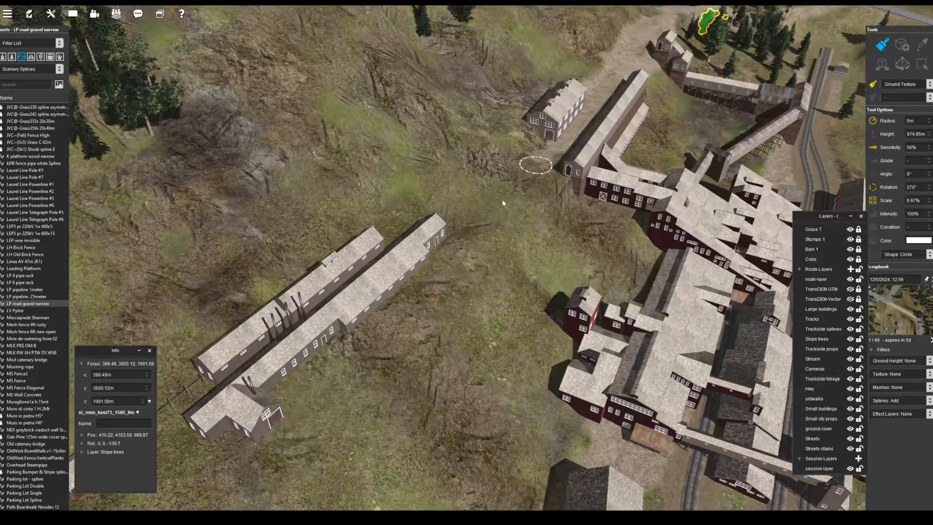
right_click_drag(465, 231, 461, 258)
scroll(426, 353, "down", 3)
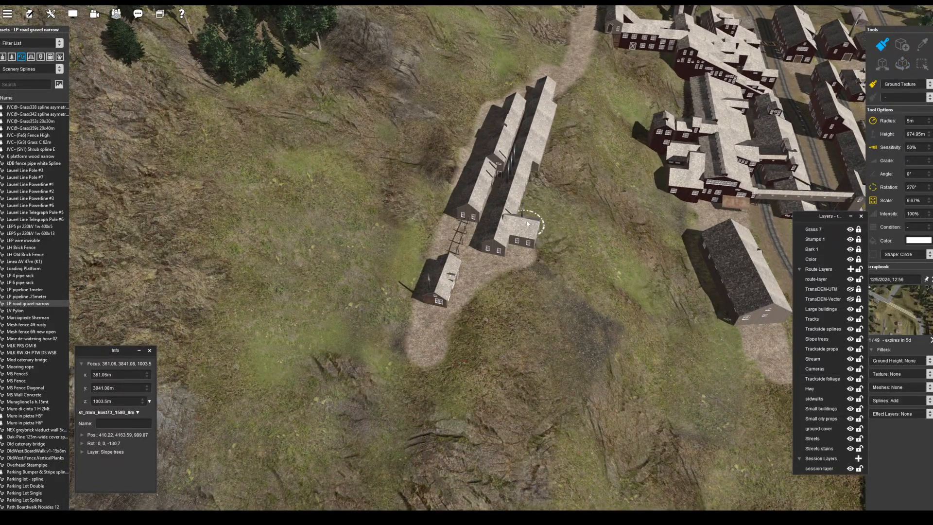
right_click_drag(527, 223, 437, 284)
right_click_drag(360, 373, 365, 223)
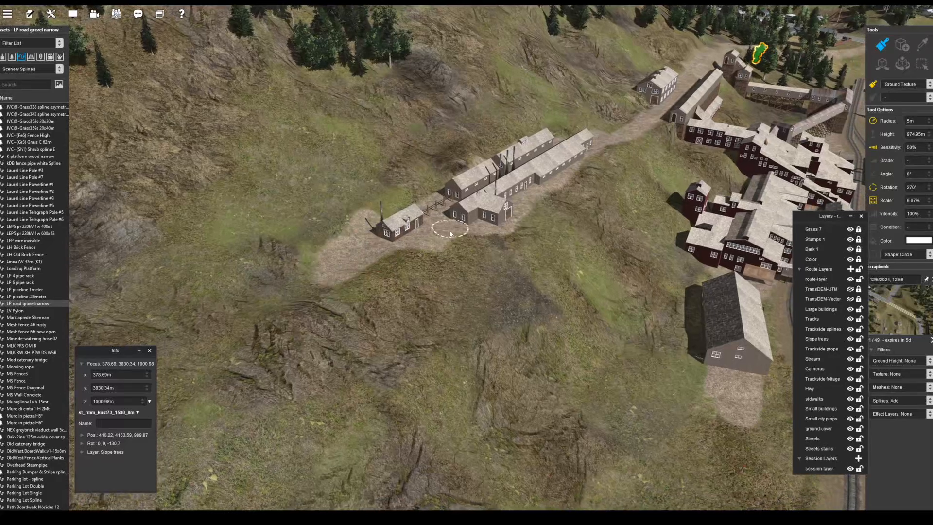
Filter the scenery splines by "gravel" and choose CL Track 02 - Gravel.
right_click(633, 119)
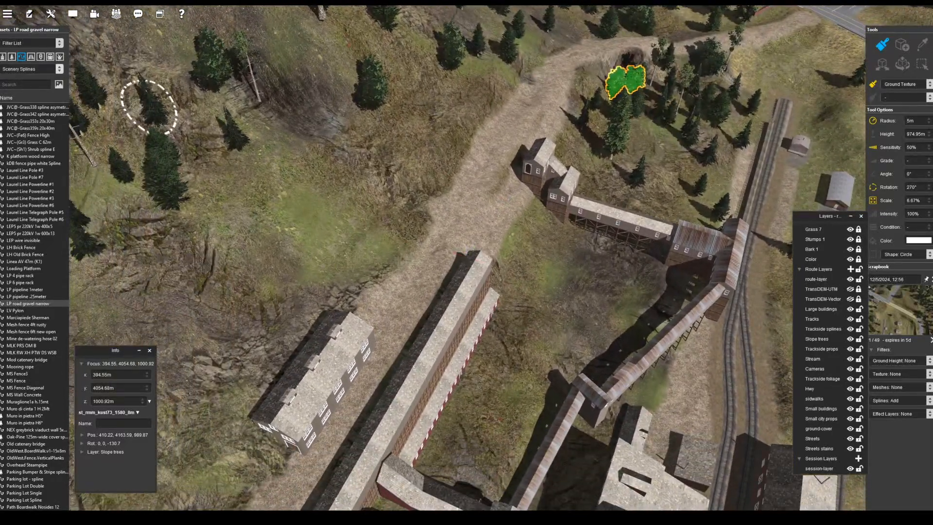
left_click(25, 84)
type("gra")
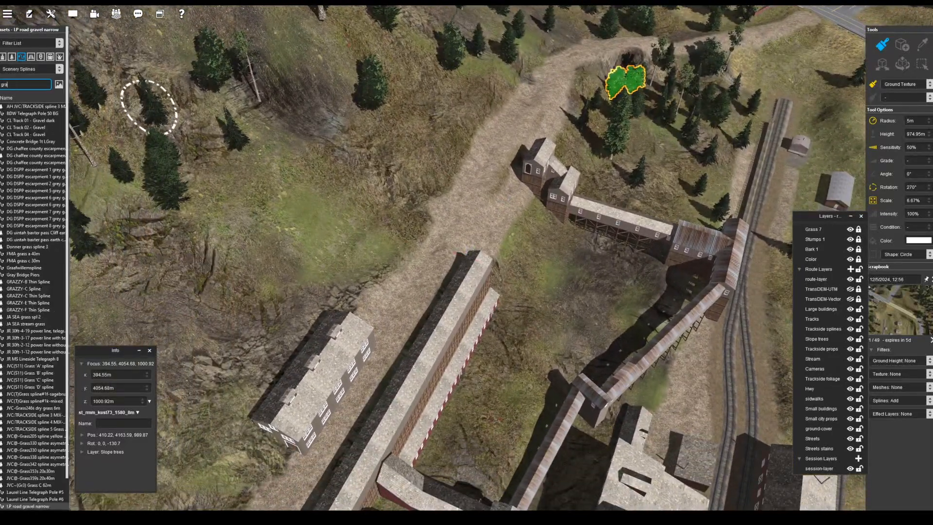
type("vel")
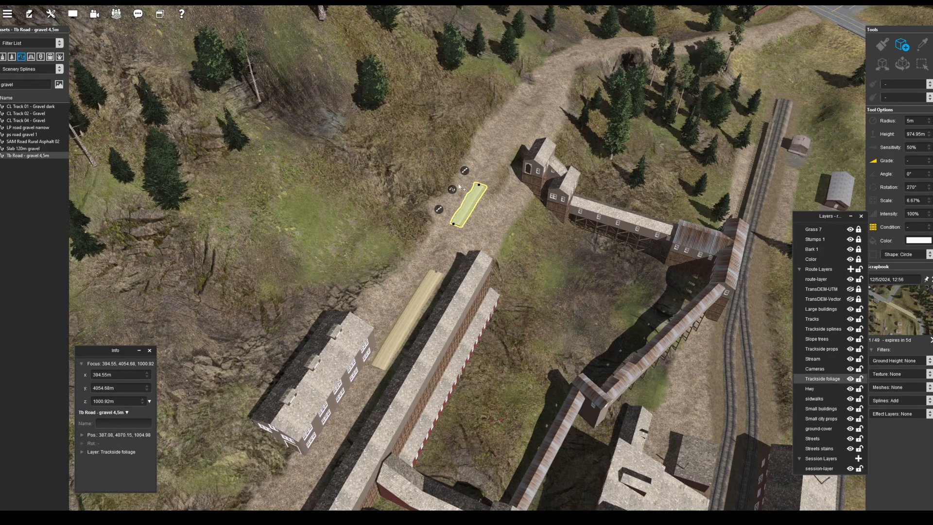
left_click(42, 113)
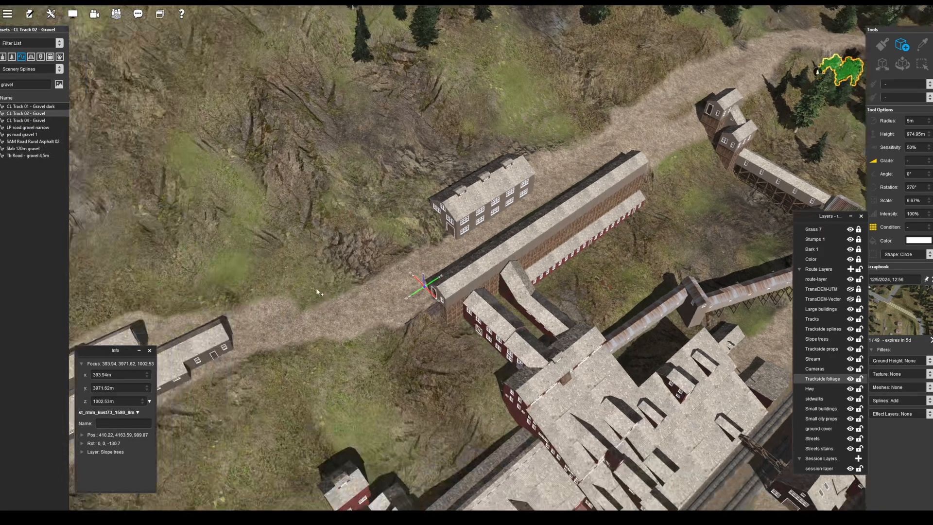
Lay the CL Track 02 - Gravel spline along the gravel strip past the long hillside building.
right_click_drag(436, 299, 419, 320)
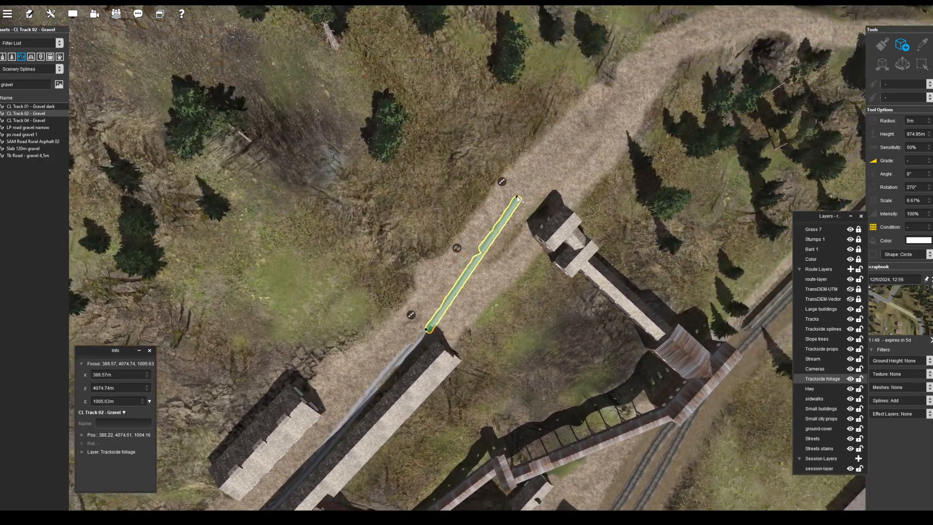
scroll(513, 238, "up", 3)
left_click(513, 237)
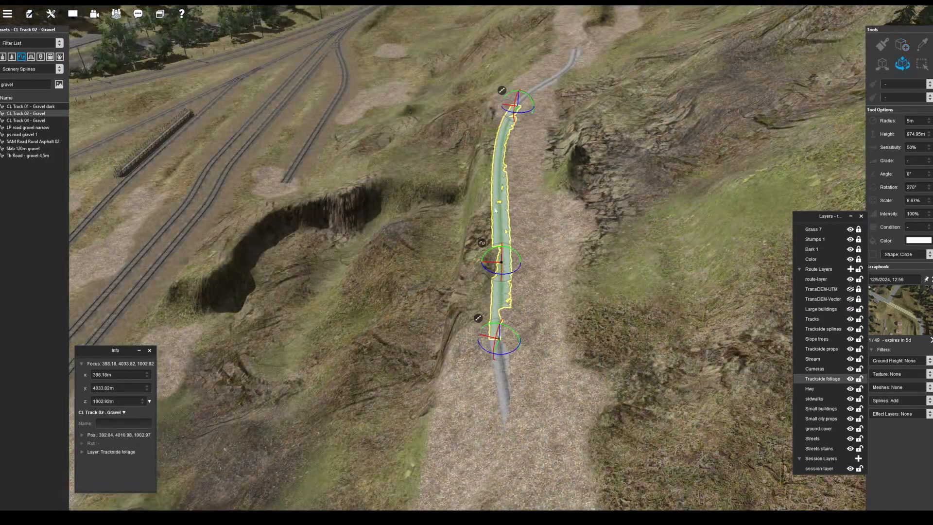
Straighten a segment of the gravel road spline and smooth the ground under the next segment.
right_click(479, 244)
left_click(514, 325)
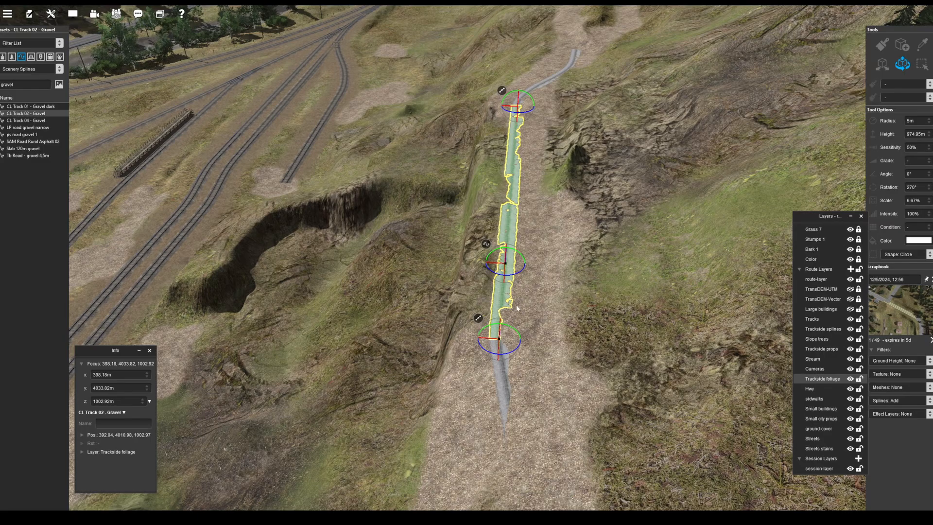
left_click(500, 342)
left_click(477, 349)
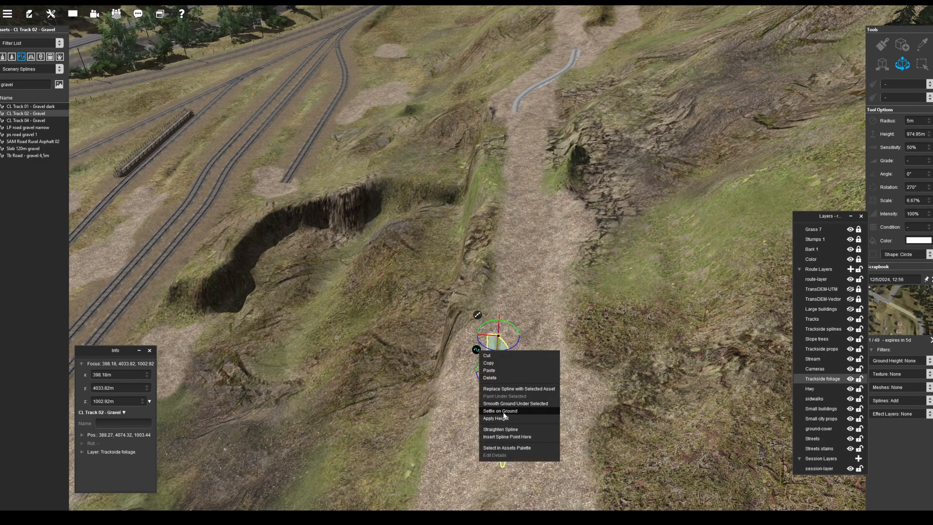
left_click(502, 405)
Smooth the ground under the neighbouring gravel road segments and turn off straightening on the short one.
left_click(499, 300)
left_click(477, 283)
left_click(506, 336)
left_click(500, 387)
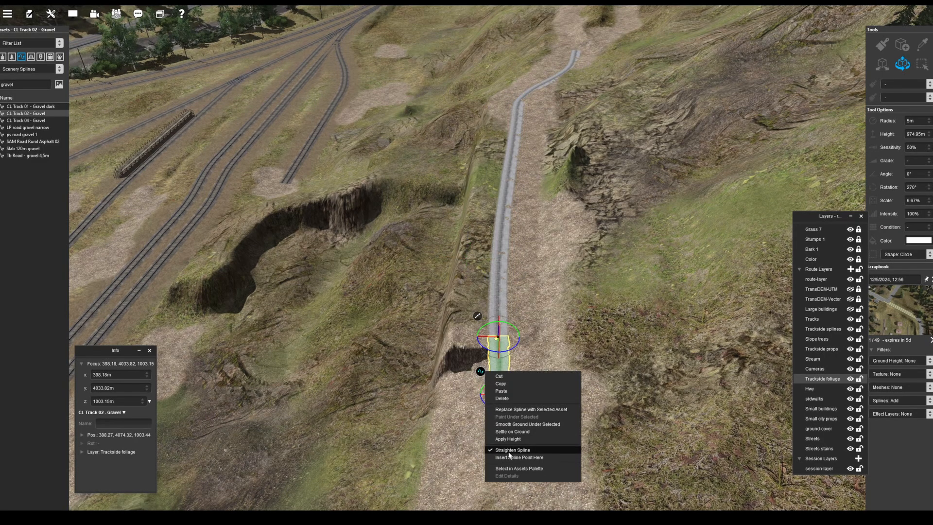
left_click(508, 452)
left_click(480, 371)
left_click(503, 424)
Select the gravel road segment at the far end of the path and show the Large buildings layer again.
right_click(538, 262)
right_click_drag(545, 105, 491, 122)
left_click(444, 144)
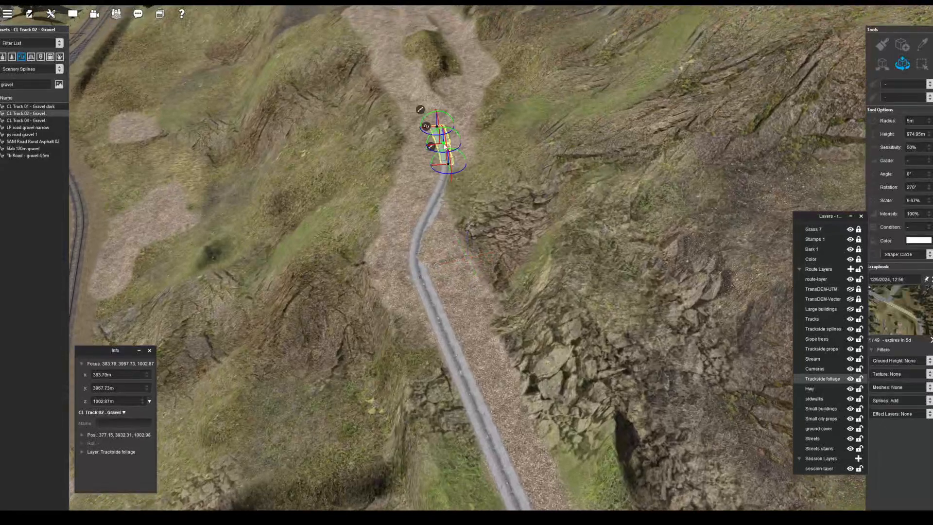
right_click(435, 92)
left_click(850, 309)
Set the terrain brush to Ground Height with the Grade effect.
left_click(882, 45)
right_click(608, 408)
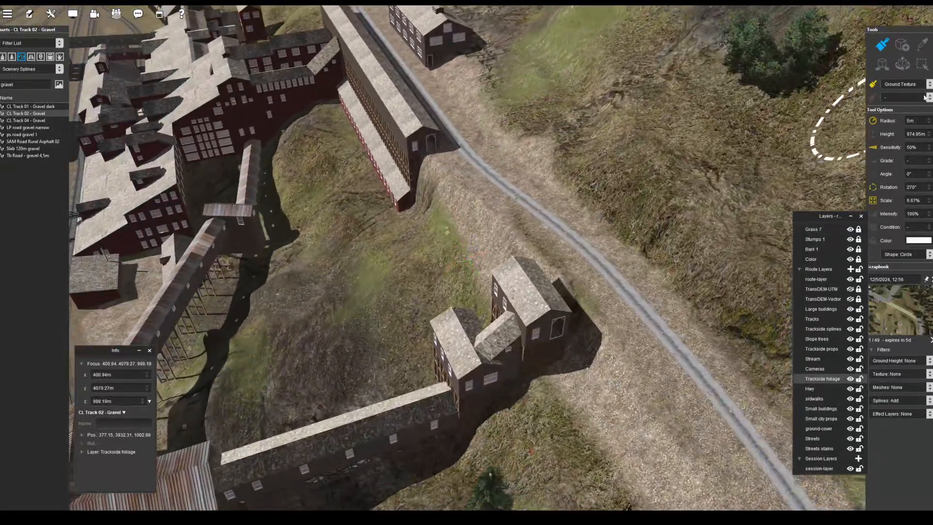
left_click(918, 85)
left_click(900, 77)
Grade the terrain alongside the gravel road's curve uphill from the small mine buildings.
right_click(547, 422)
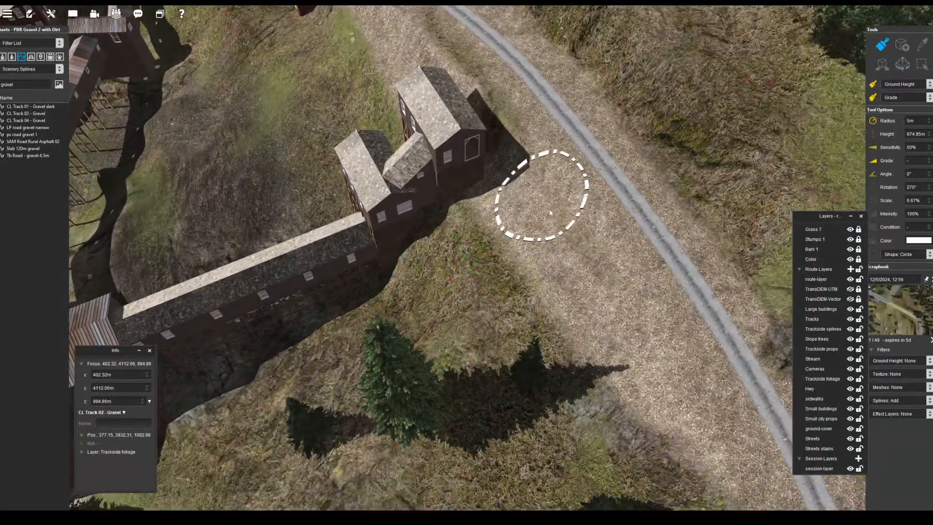
right_click(386, 41)
right_click_drag(368, 168, 589, 252)
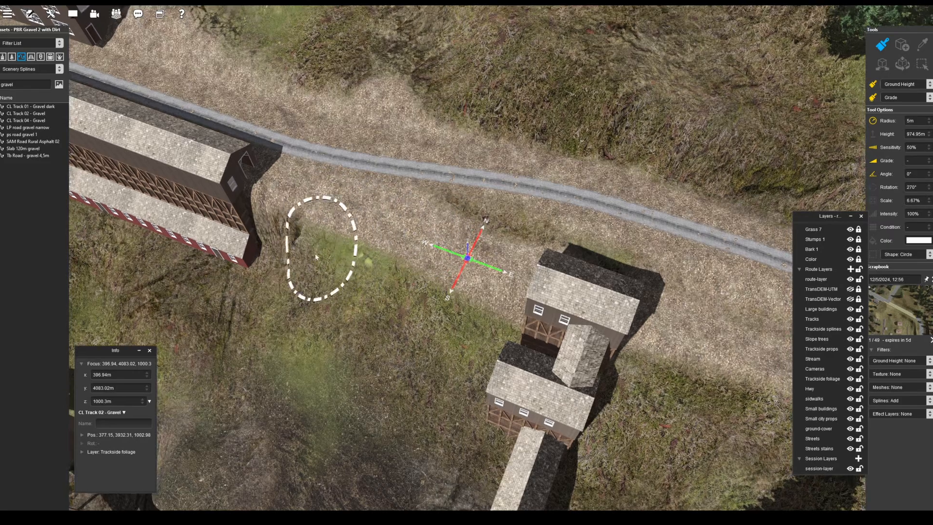
right_click(500, 267)
right_click_drag(481, 269, 505, 257)
right_click(614, 168)
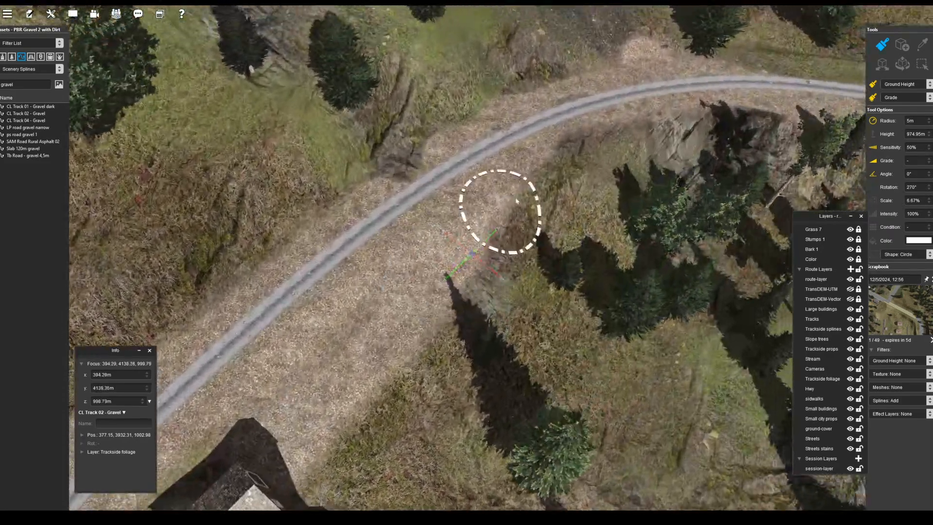
left_click_drag(705, 152, 524, 200)
right_click_drag(468, 262, 434, 287)
right_click(665, 120)
mouse_move(428, 117)
left_mouse_down()
mouse_move(431, 172)
mouse_move(375, 255)
mouse_move(377, 288)
left_mouse_up()
Grade the rocky slope among the trees below the gravel road near the highway end.
right_click(277, 403)
right_click_drag(466, 272, 524, 257)
left_click_drag(642, 227, 537, 326)
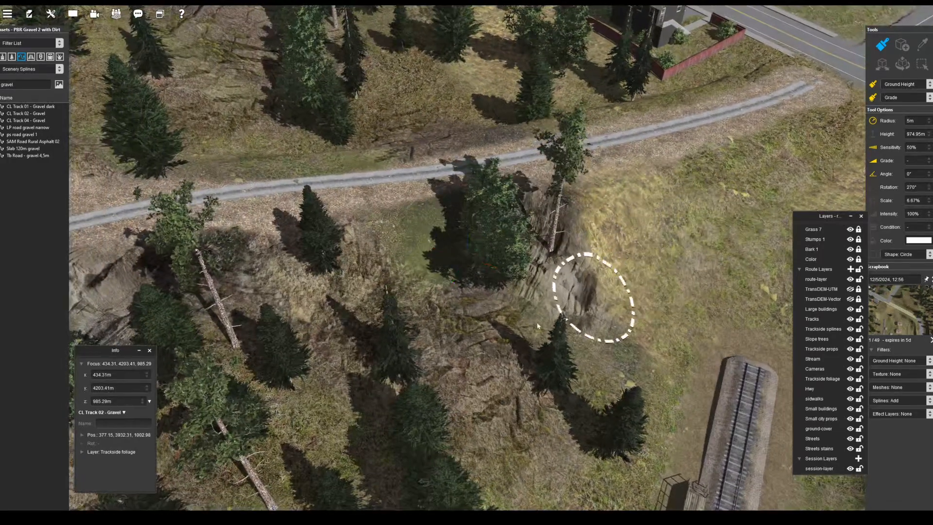
right_click(378, 273)
right_click_drag(378, 273, 476, 212)
left_click_drag(476, 213, 529, 281)
right_click_drag(529, 282, 538, 134)
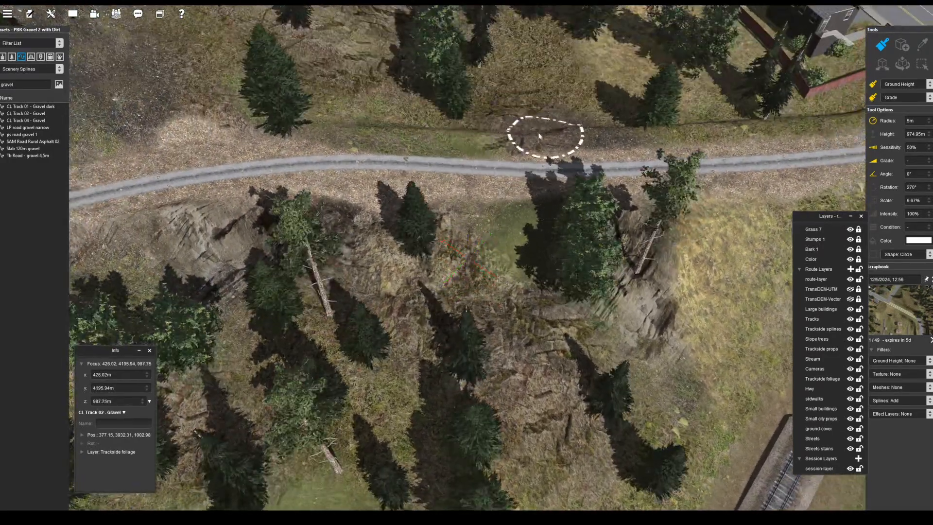
Switch the asset list to scenery objects and filter it by "tank".
right_click_drag(432, 124, 583, 312)
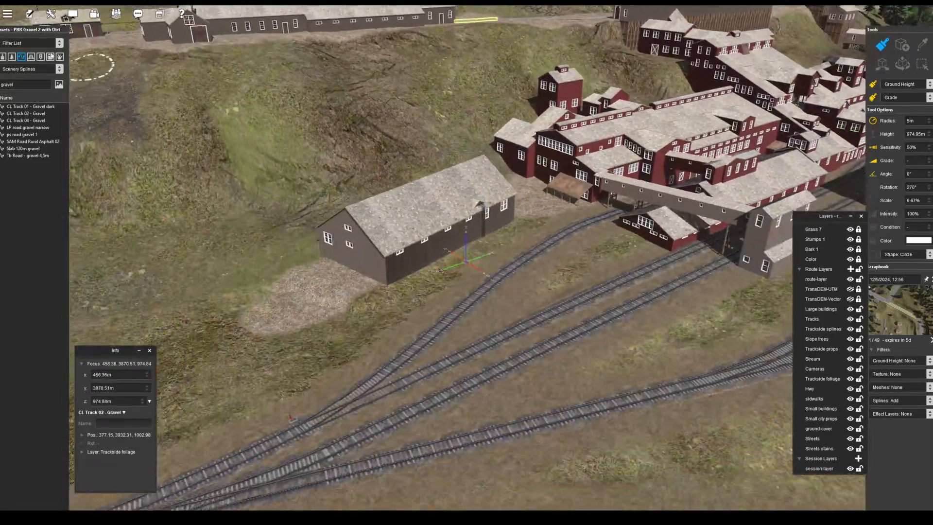
left_click(12, 56)
left_click(26, 84)
type("tank")
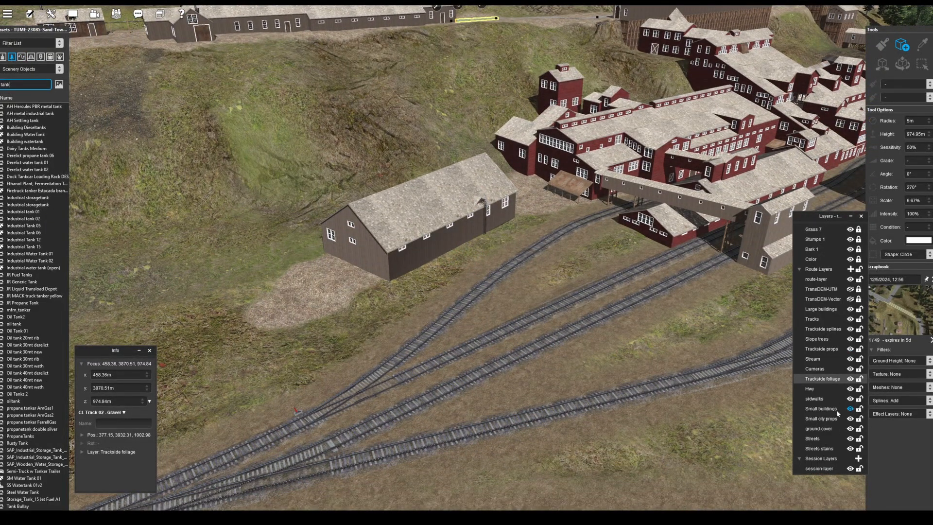
Place an AH metal industrial tank on the gravel patch beside the brown warehouse in the Small buildings layer.
right_click(224, 258)
scroll(224, 257, "up", 5)
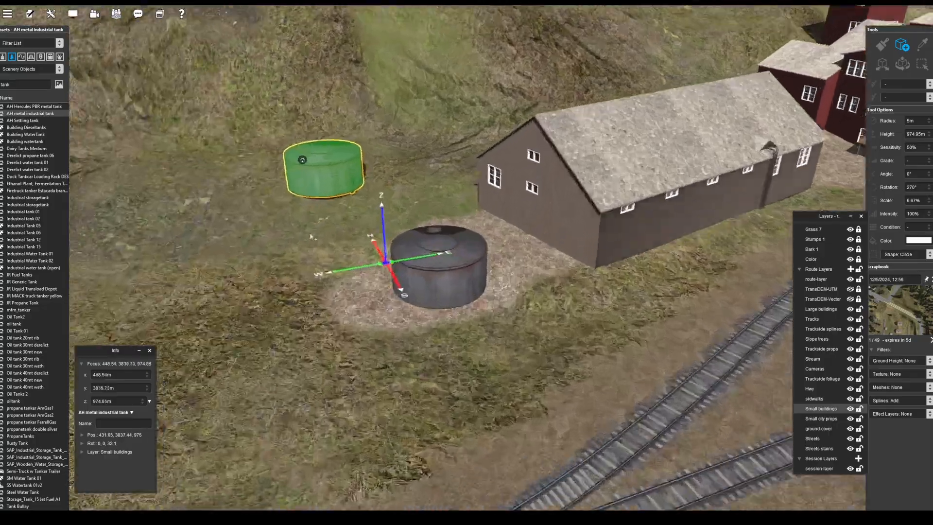
right_click_drag(607, 340, 423, 257)
scroll(423, 258, "down", 5)
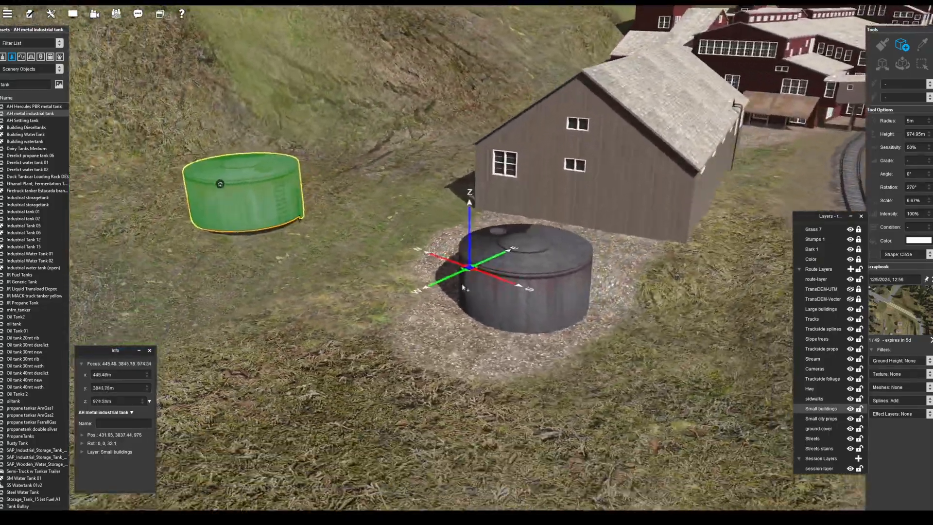
Choose AH Settling tank and place one next to the metal industrial tank by the warehouse.
left_click(39, 121)
right_click(767, 153)
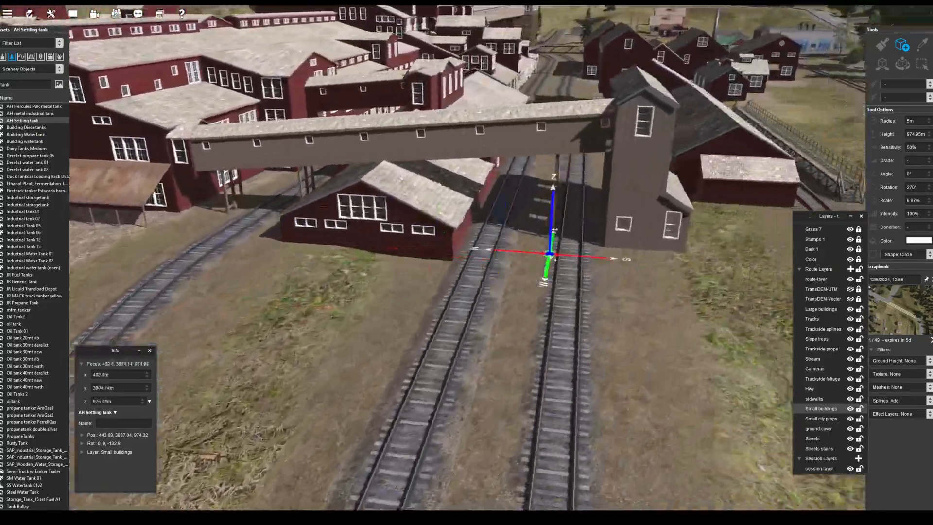
right_click(549, 146)
right_click(218, 388)
scroll(253, 367, "down", 5)
left_click(226, 364)
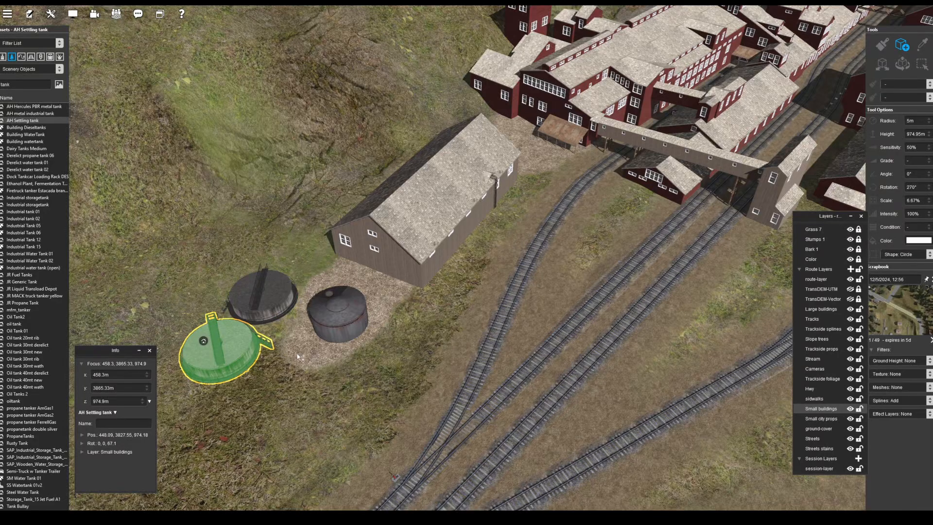
key("ctrl+z")
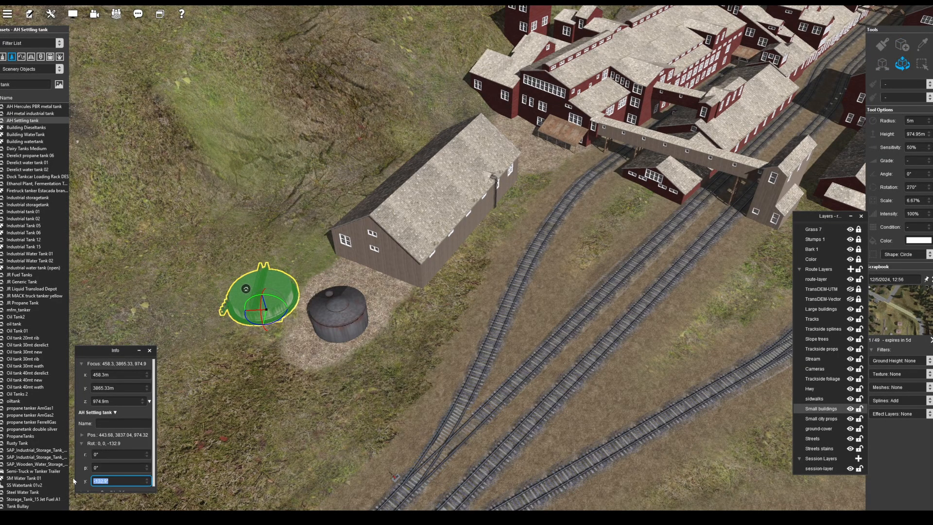
Move the metal industrial tank behind the warehouse and the settling tank onto the gravel patch, rotated to 105°.
left_click_drag(365, 311, 445, 304)
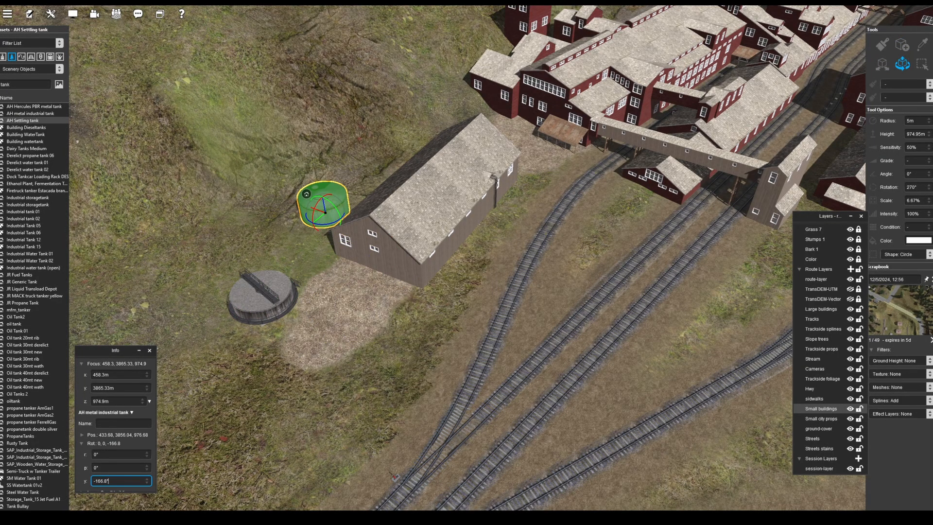
left_click_drag(263, 298, 327, 300)
right_click(350, 252)
scroll(351, 252, "up", 5)
right_click_drag(351, 251, 573, 340)
left_click_drag(586, 380, 588, 379)
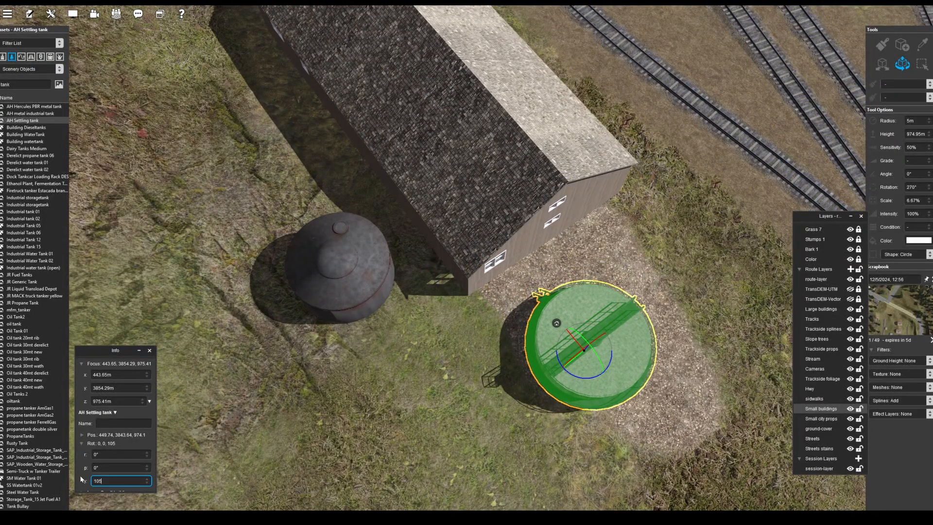
Place three more AH Settling tanks around the gravel patch, each rotated to 105°.
left_click(896, 47)
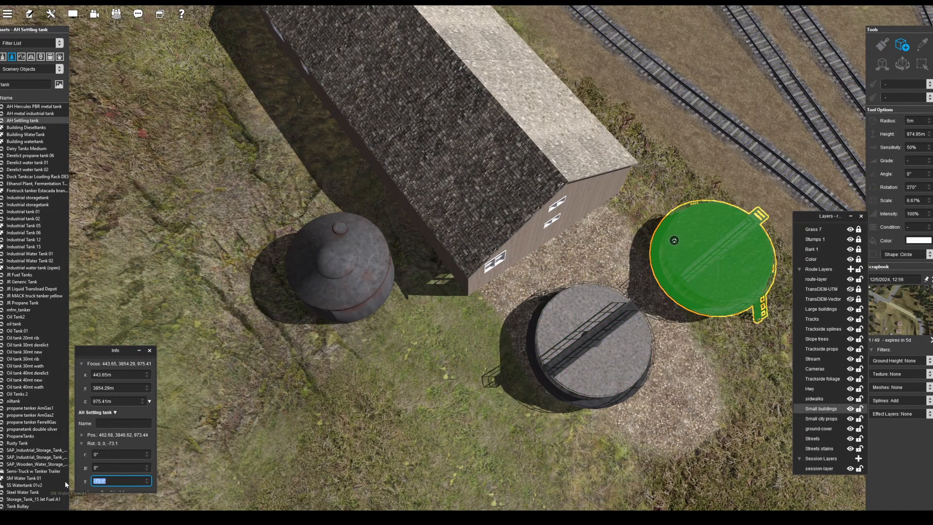
type("105")
right_click(672, 360)
left_click(473, 357)
left_click_drag(112, 481, 44, 475)
type("105")
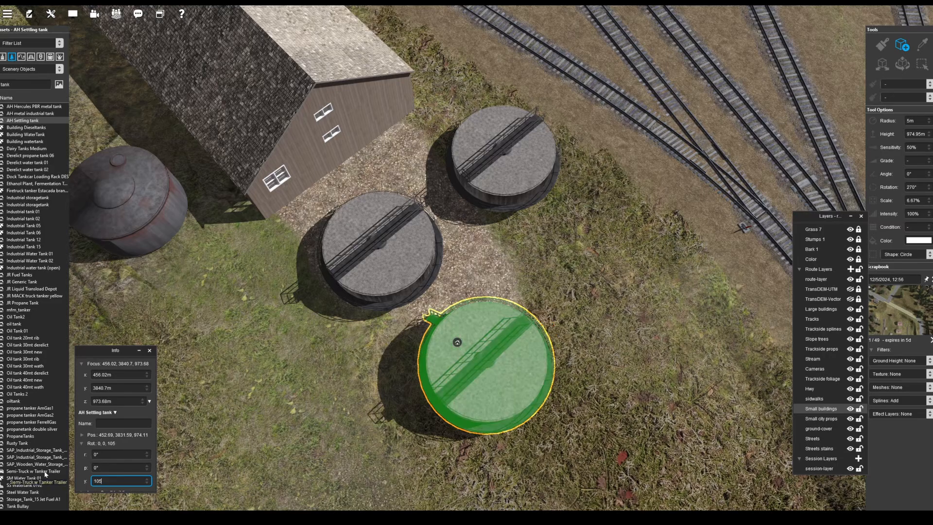
key("Return")
type("105")
key("Return")
Reposition the settling tanks into an evenly spaced group of four on the gravel patch.
right_click(585, 201)
right_click(540, 365)
right_click_drag(539, 365, 369, 350)
left_click(902, 64)
left_click(465, 209)
left_click_drag(465, 208, 461, 199)
left_click_drag(561, 151, 558, 140)
left_click_drag(536, 321, 521, 293)
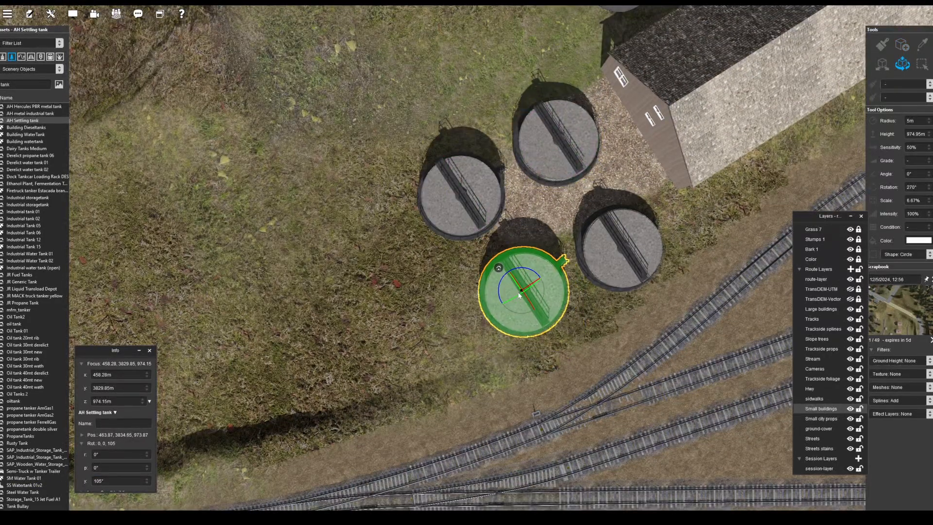
left_click_drag(618, 250, 616, 244)
right_click_drag(616, 245, 549, 139)
scroll(549, 139, "down", 3)
left_click_drag(549, 139, 534, 142)
key("ctrl+z")
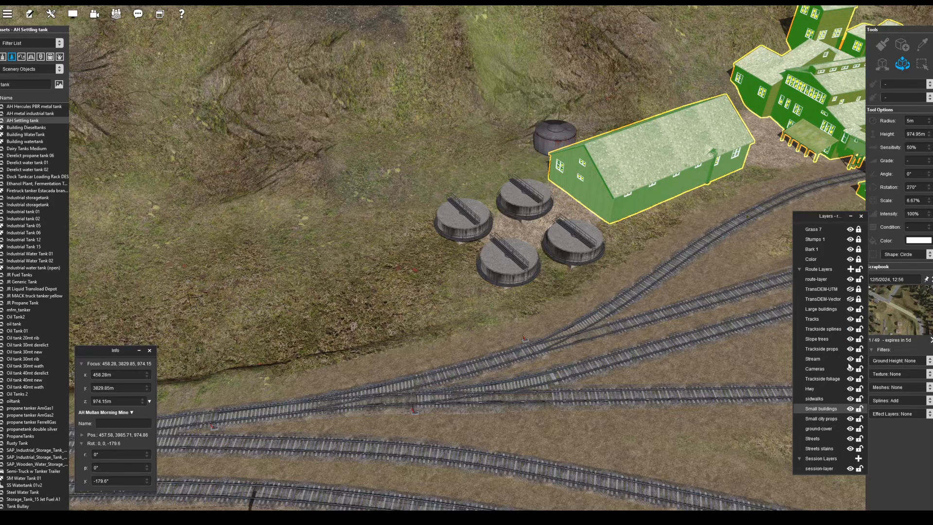
Adjust the metal industrial tank's position with the Large buildings layer temporarily hidden, and smooth the ground under the tank.
left_click(849, 308)
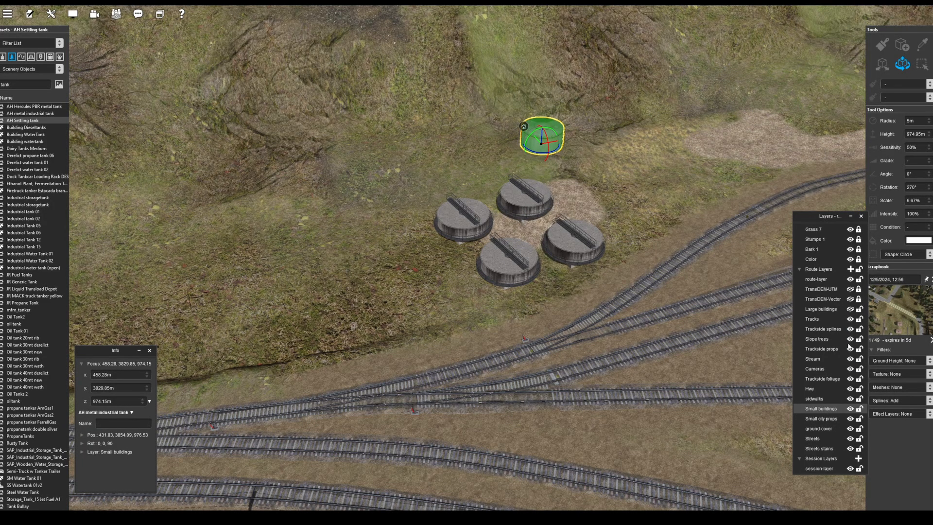
left_click(849, 309)
right_click_drag(694, 300, 583, 263)
scroll(333, 161, "down", 2)
left_click(327, 152)
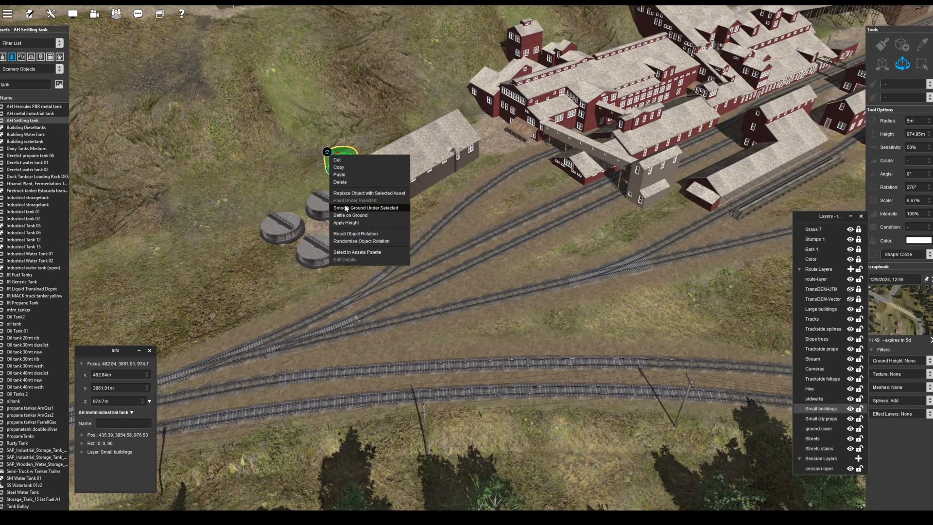
left_click(346, 207)
Place an AH Hercules PBR metal tank beside the spur track behind the red mill buildings.
right_click_drag(610, 208, 556, 272)
scroll(543, 292, "down", 2)
right_click_drag(763, 296, 383, 216)
left_click(32, 107)
right_click_drag(165, 168, 122, 187)
right_click_drag(507, 457, 444, 427)
left_click(533, 290)
left_click(561, 334)
Undo the last tank change and set the Hercules tank's rotation to 105°.
right_click_drag(561, 334, 498, 276)
scroll(503, 316, "up", 3)
key("ctrl+z")
key("g")
type("90")
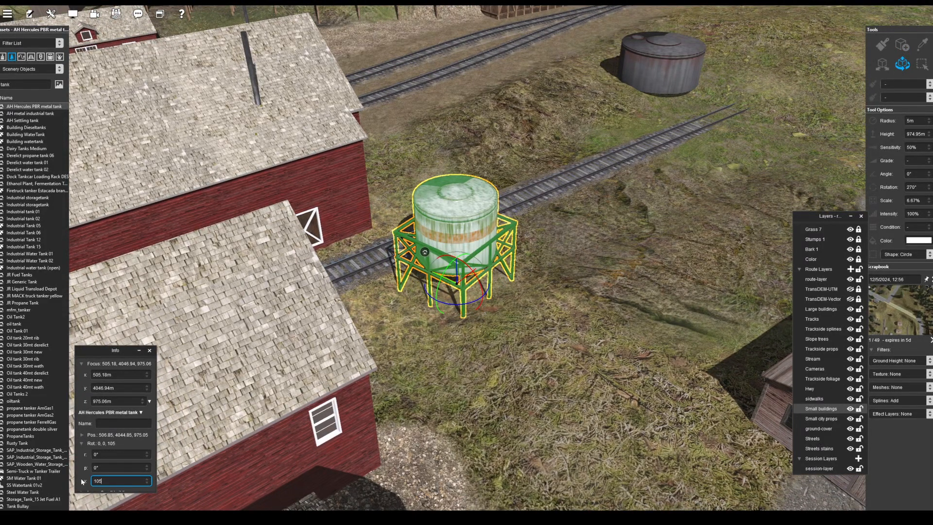
Nudge the Hercules tank and place a second one beside it along the spur track, rotated to 90°.
right_click_drag(382, 290, 395, 316)
left_click_drag(558, 252, 556, 263)
right_click_drag(561, 231, 502, 223)
key("p")
left_click(493, 238)
left_click_drag(111, 480, 67, 485)
type("90")
Move the second Hercules tank closer to the first and clear the selection.
right_click_drag(422, 264, 544, 276)
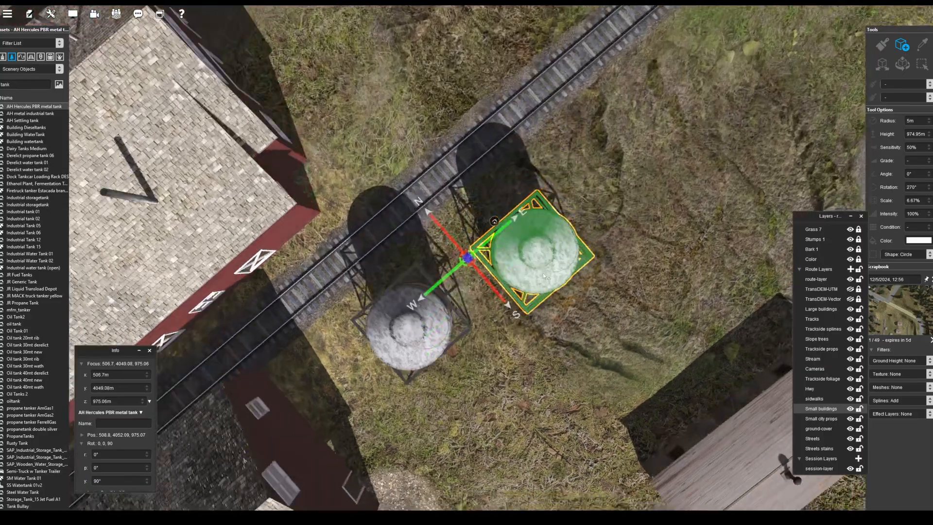
left_click_drag(534, 253, 518, 240)
left_click(508, 389)
Filter the scenery splines for "tramwa" to find the Burke tramway splines for the mine buildings.
right_click_drag(505, 427, 503, 403)
scroll(502, 404, "down", 5)
right_click_drag(369, 413, 374, 336)
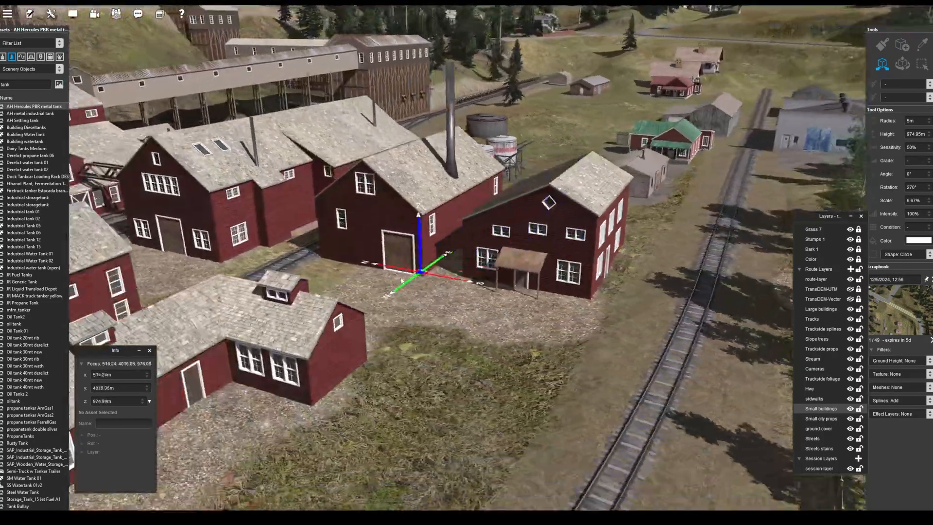
right_click_drag(146, 174, 161, 170)
right_click(160, 108)
left_click(21, 56)
double_click(10, 84)
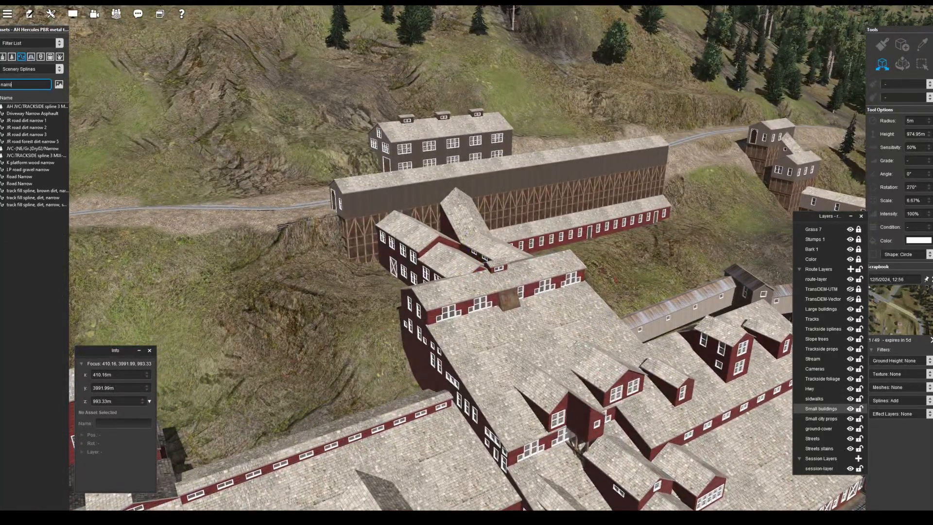
type("na")
key("BackSpace")
key("BackSpace")
type("ah")
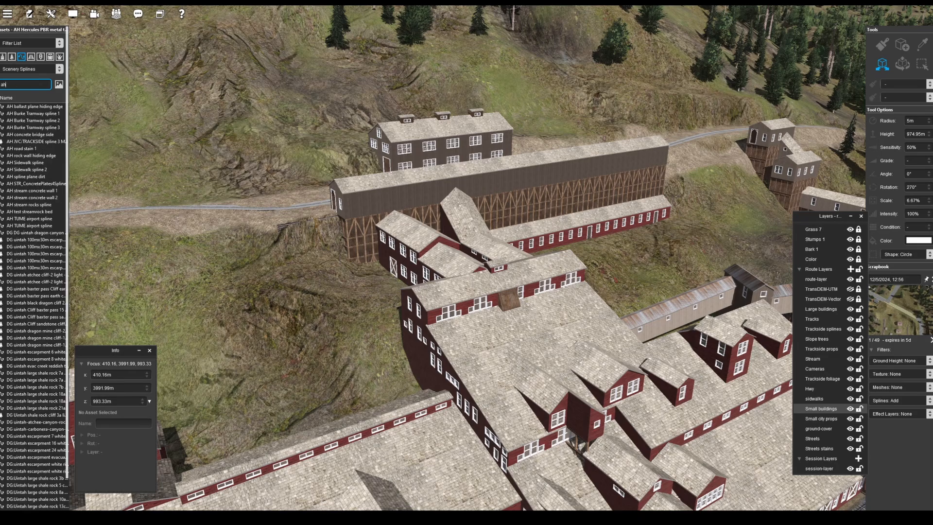
key("BackSpace")
key("BackSpace")
type("tramwa")
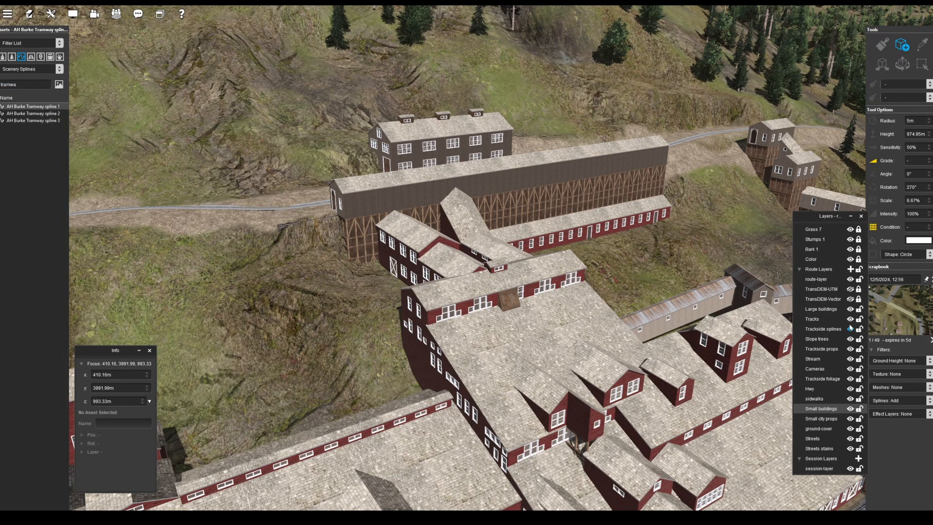
Place AH Burke Tramway spline 3 on the Trackside splines layer and move its end to the long brown mine building's doorway.
left_click(822, 328)
right_click(302, 235)
left_click(266, 287)
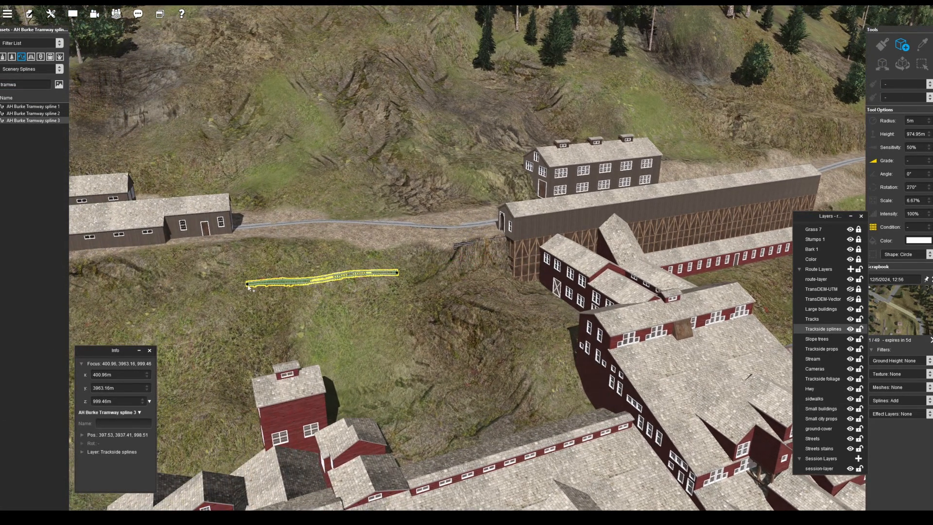
right_click(387, 214)
middle_click_drag(387, 213, 596, 327)
scroll(596, 327, "up", 3)
key("g")
left_click_drag(588, 365, 633, 305)
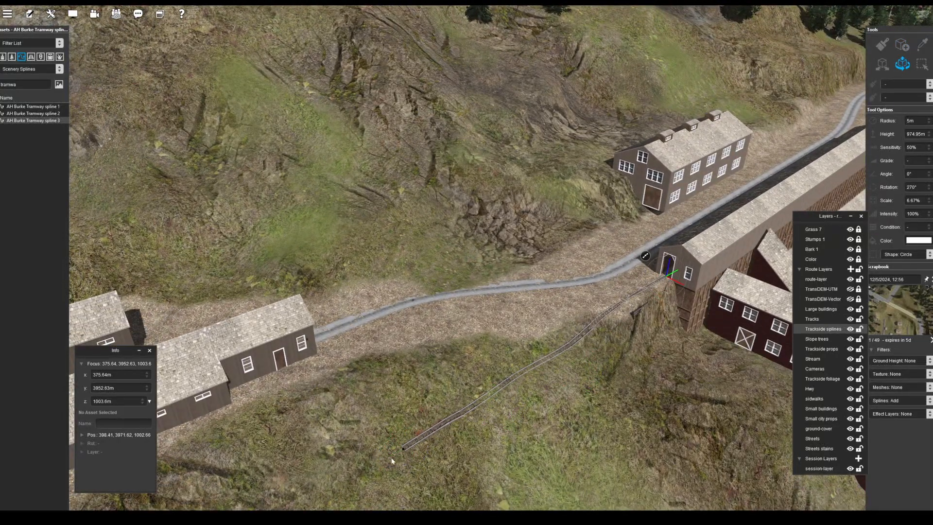
Set the height of the tramway's free end to 1002.66 m.
left_click_drag(117, 472, 59, 471)
type("1002.66m")
key("Return")
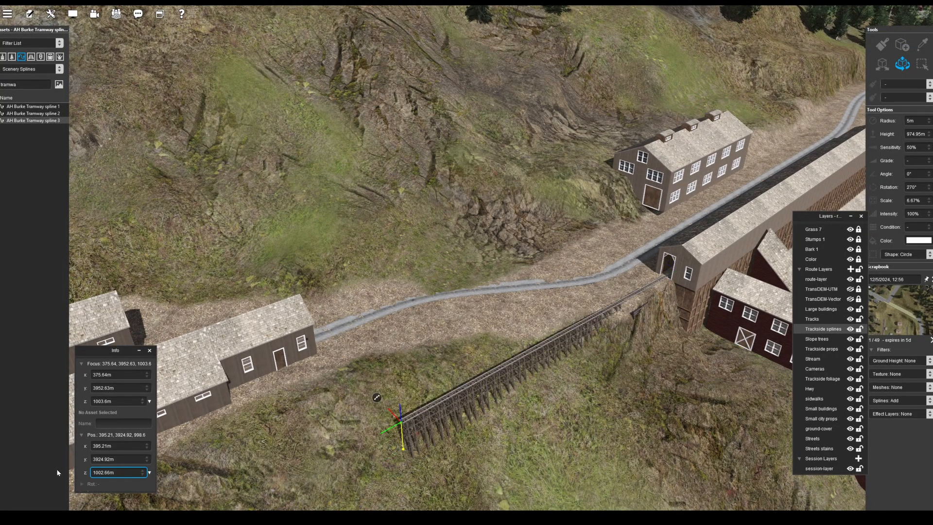
Extend the tramway at 0% grade along the slope below the long brown sheds and curve it around their far end.
right_click(187, 354)
scroll(187, 355, "down", 4)
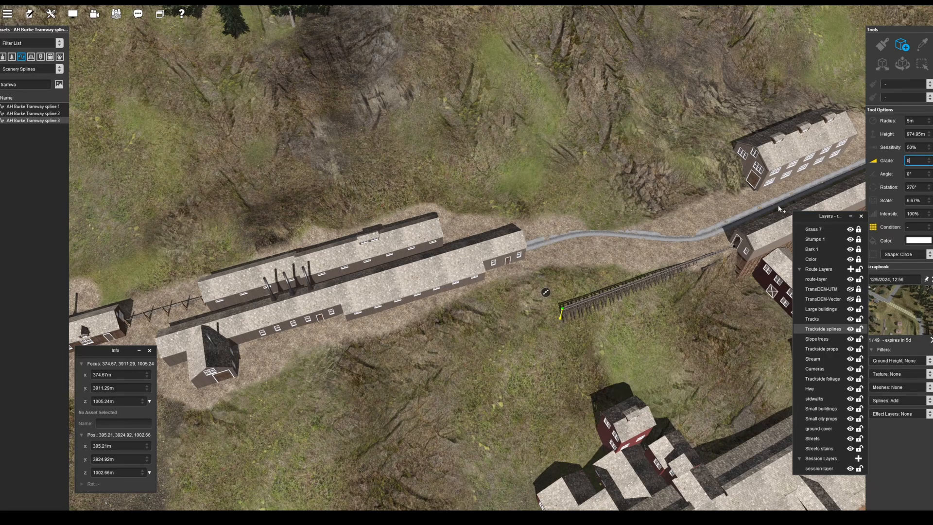
left_click(561, 305)
right_click(330, 348)
left_click(322, 258)
right_click(112, 218)
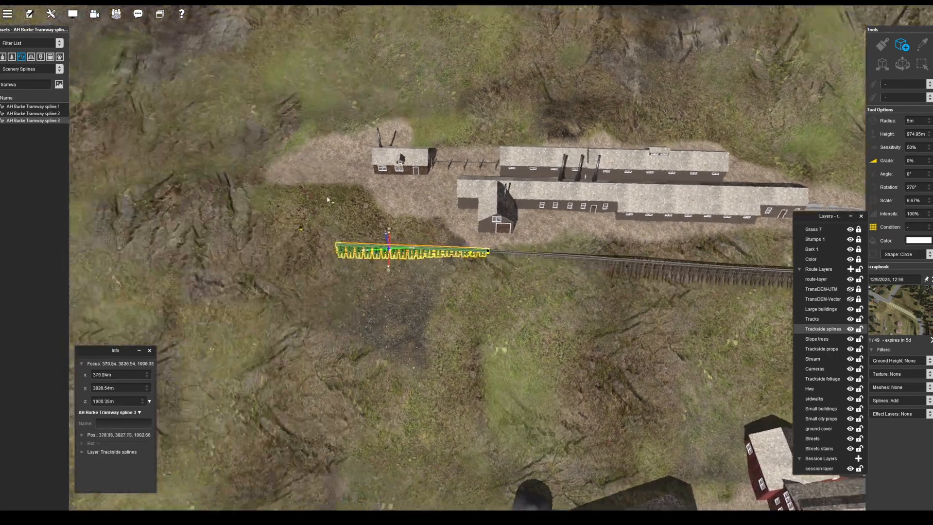
right_click(709, 319)
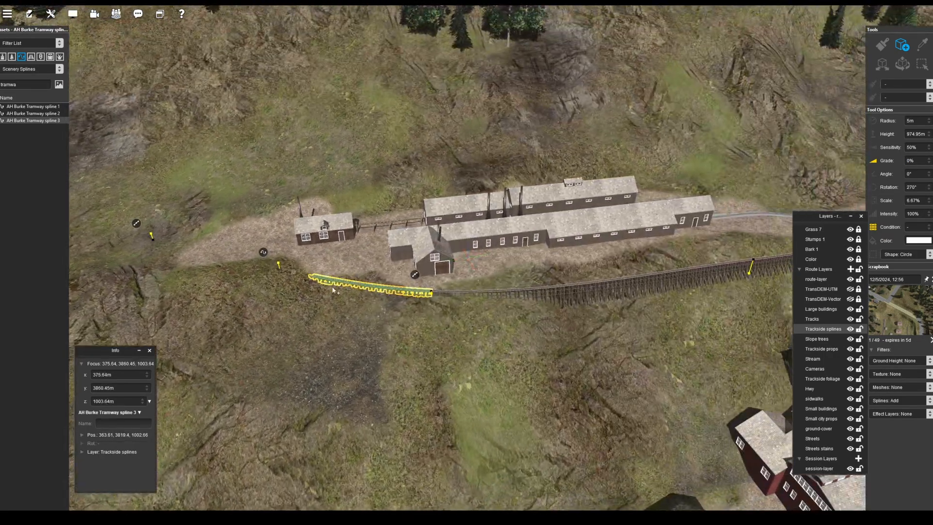
right_click(564, 261)
With the Large buildings layer temporarily hidden, adjust the tramway section that leads to the long mine building.
key("s")
left_click(849, 309)
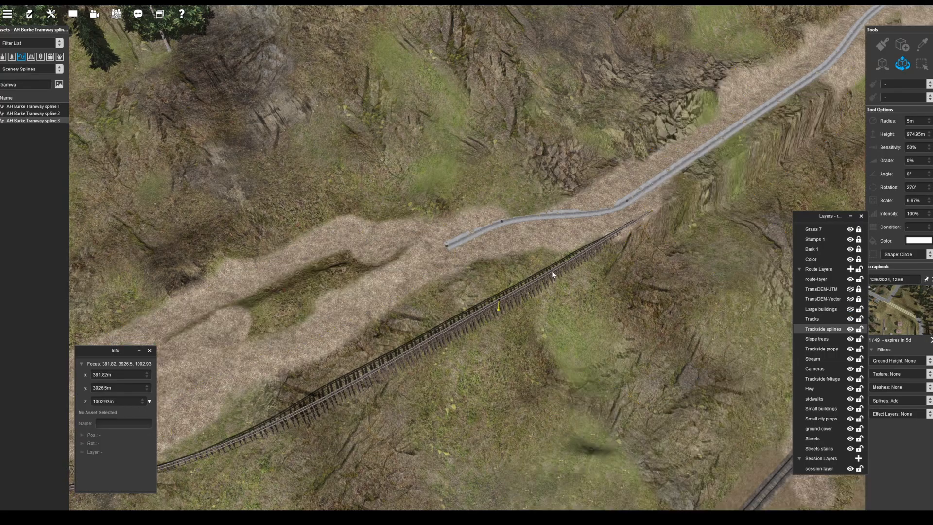
right_click(539, 272)
left_click(548, 340)
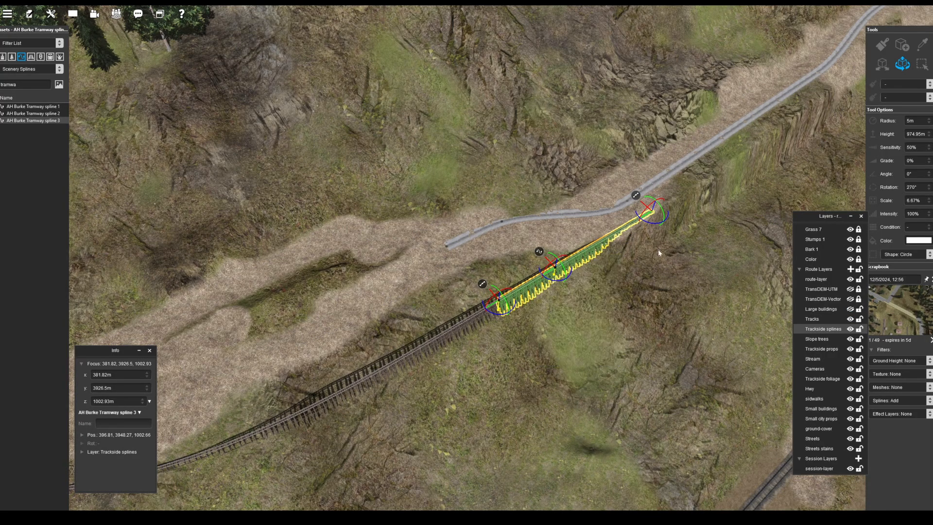
left_click(850, 309)
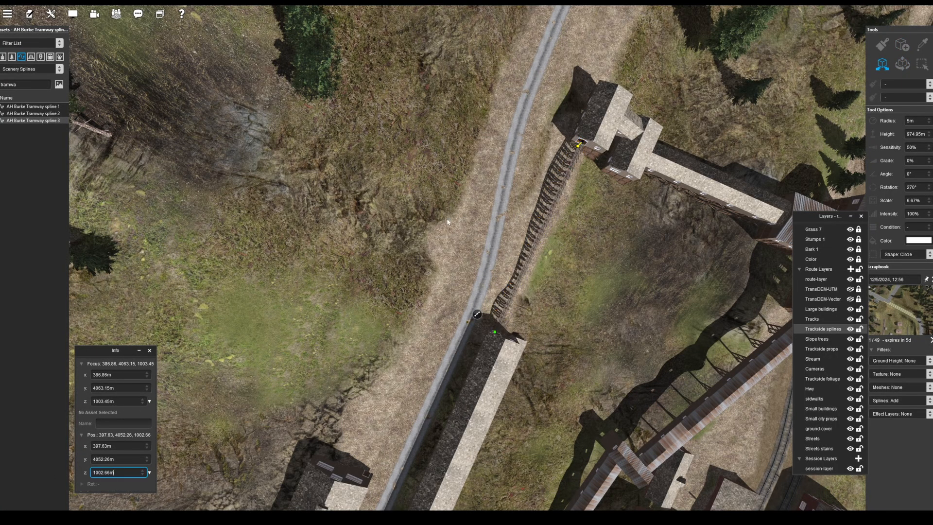
Align the end of the tramway with the doorway of the small brown mine building.
right_click_drag(447, 222, 449, 233)
scroll(493, 254, "up", 5)
right_click_drag(493, 254, 525, 267)
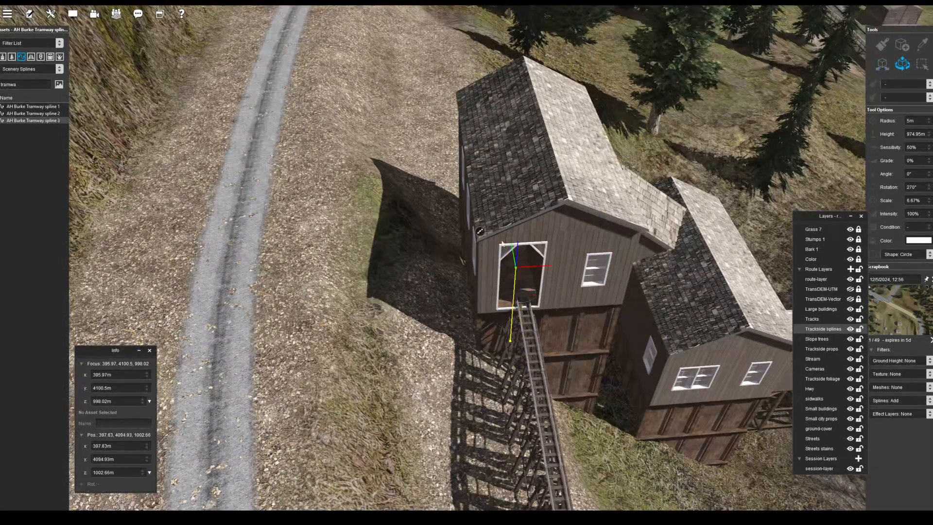
right_click_drag(489, 134, 458, 223)
left_click_drag(458, 218, 492, 170)
right_click_drag(491, 170, 487, 139)
Move the tramway's spline points to line up with the end doorways of the long mine building.
right_click(474, 171)
left_click_drag(458, 215, 419, 50)
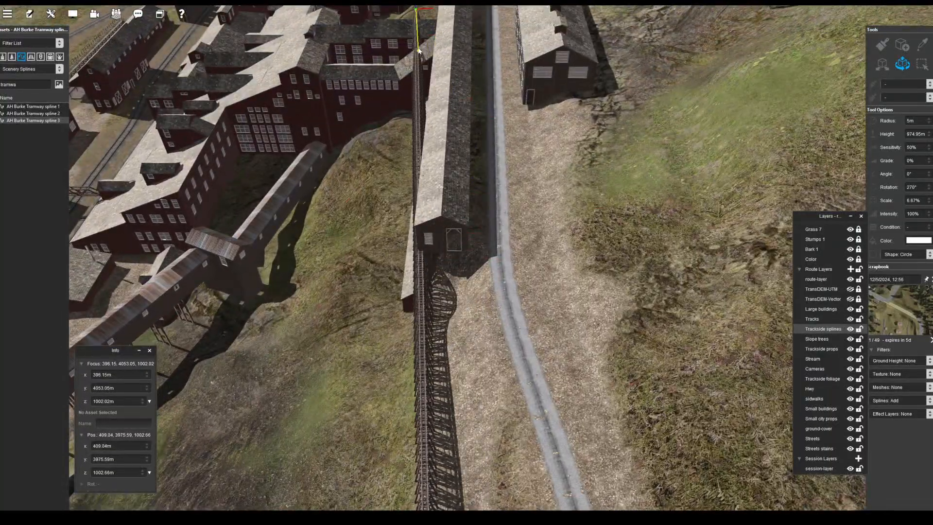
right_click_drag(419, 50, 542, 235)
left_click_drag(532, 235, 469, 238)
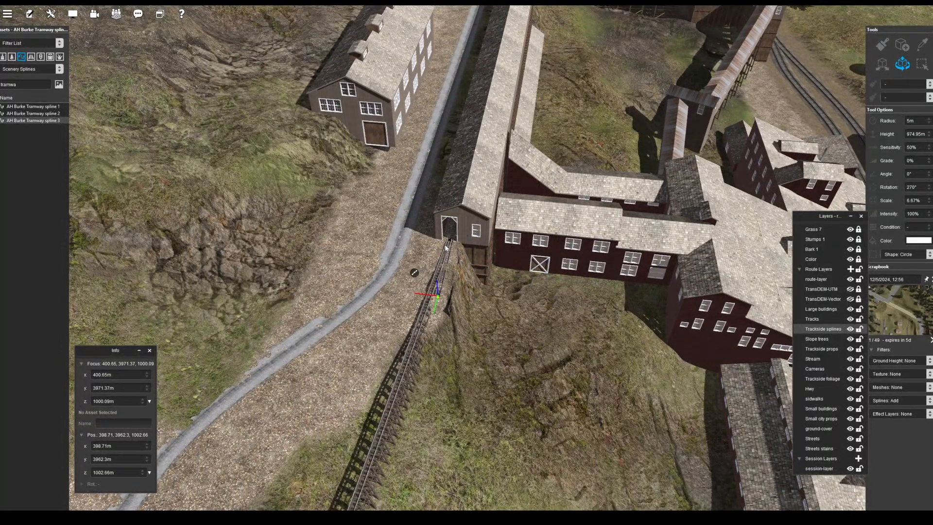
right_click_drag(445, 247, 440, 335)
right_click_drag(449, 257, 541, 270)
Add a short tramway section out of the small mine building's far doorway and undo the last change.
left_click(451, 211)
left_click(469, 271)
left_click(517, 378)
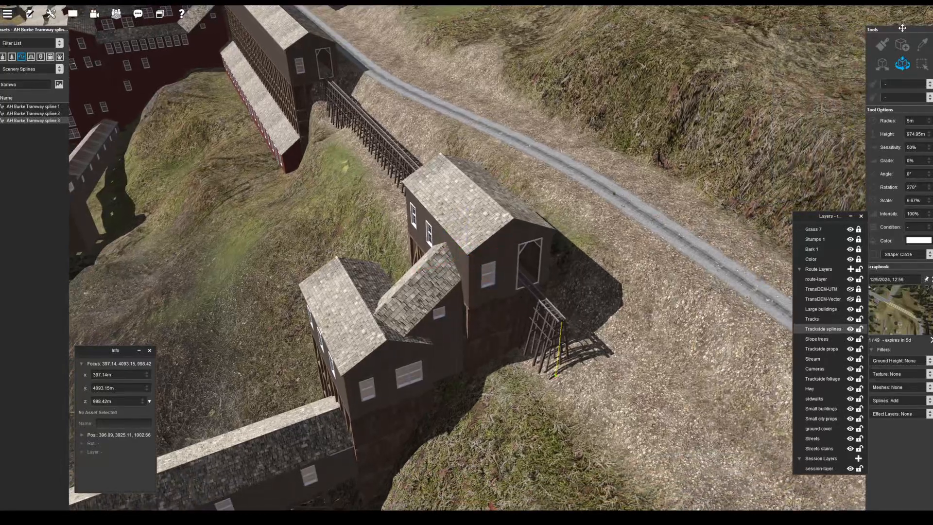
left_click(564, 323)
left_click(479, 254)
key("ctrl+z")
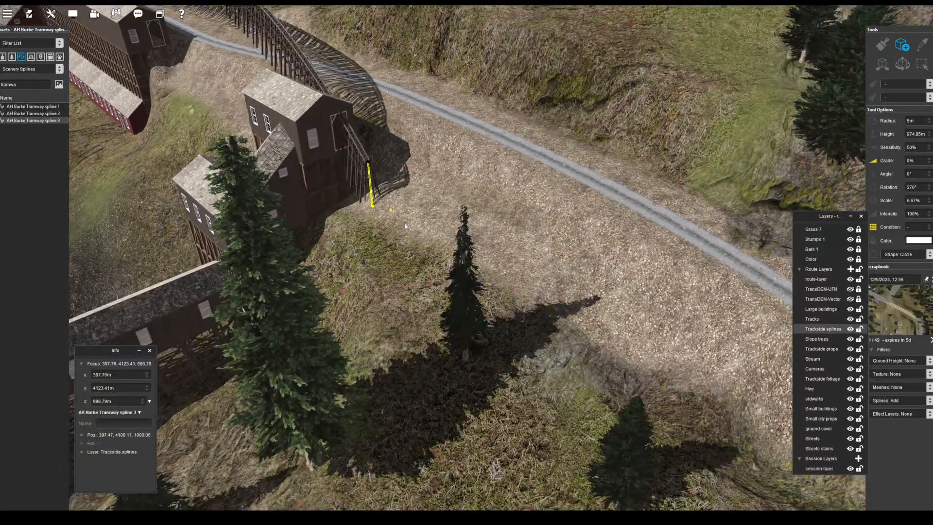
Extend the tramway from the short section along the slope below the gravel road.
left_click(374, 188)
left_click(487, 310)
scroll(488, 311, "down", 3)
left_click(555, 243)
With the Large buildings layer temporarily hidden, select and adjust the tramway section that runs through the long mine building.
left_click(902, 63)
left_click(313, 207)
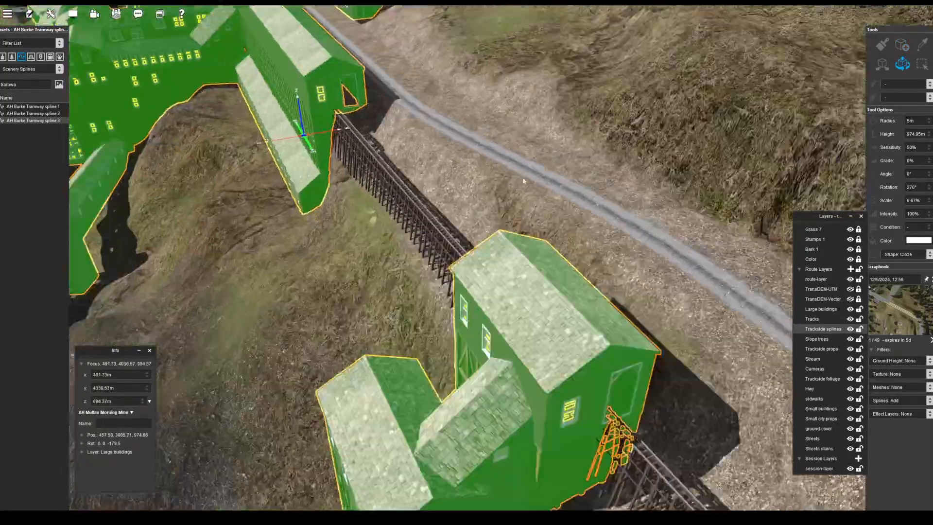
right_click_drag(520, 180, 428, 99)
left_click(850, 309)
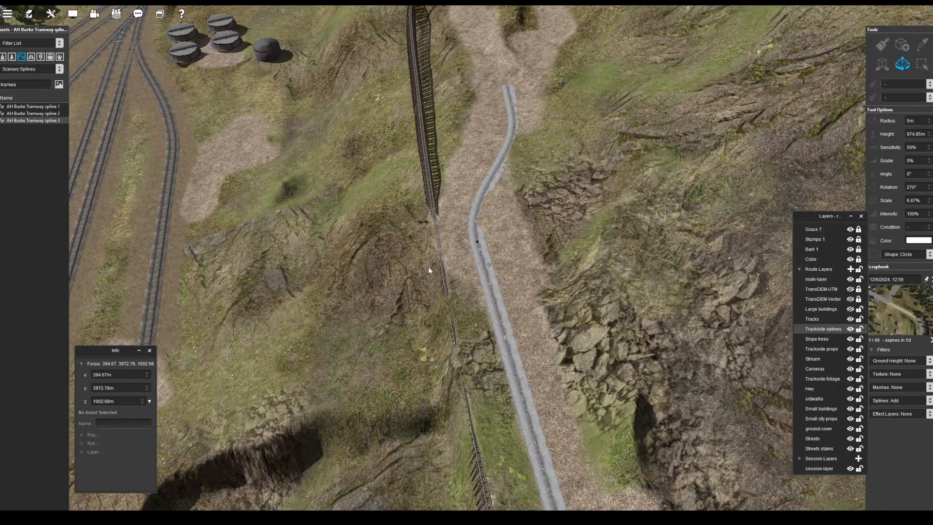
left_click(445, 278)
left_click(425, 254)
left_click(439, 324)
left_click(850, 309)
right_click_drag(485, 272, 573, 233)
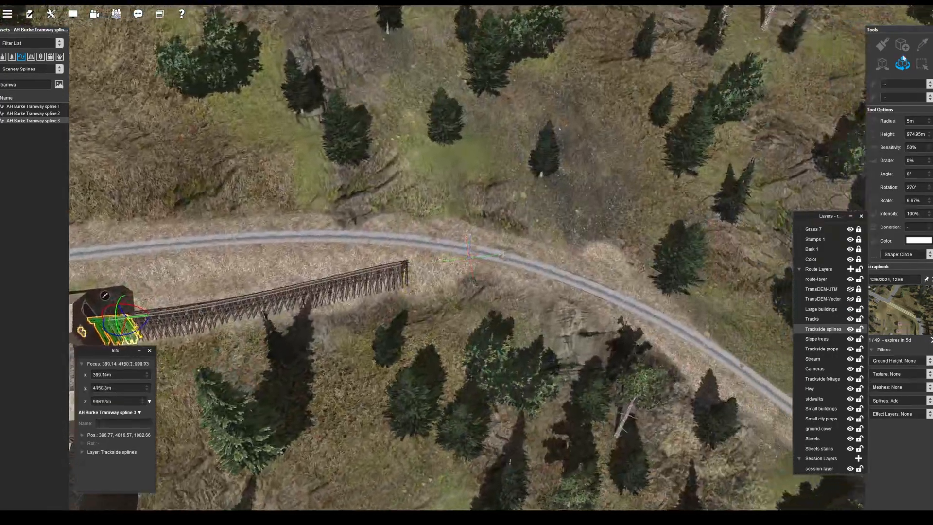
Try to extend the tramway from its outer end toward the trees and the highway, and undo the last placement.
left_click(902, 45)
right_click_drag(486, 258, 438, 218)
left_click(400, 209)
left_click(493, 288)
right_click_drag(493, 272, 443, 169)
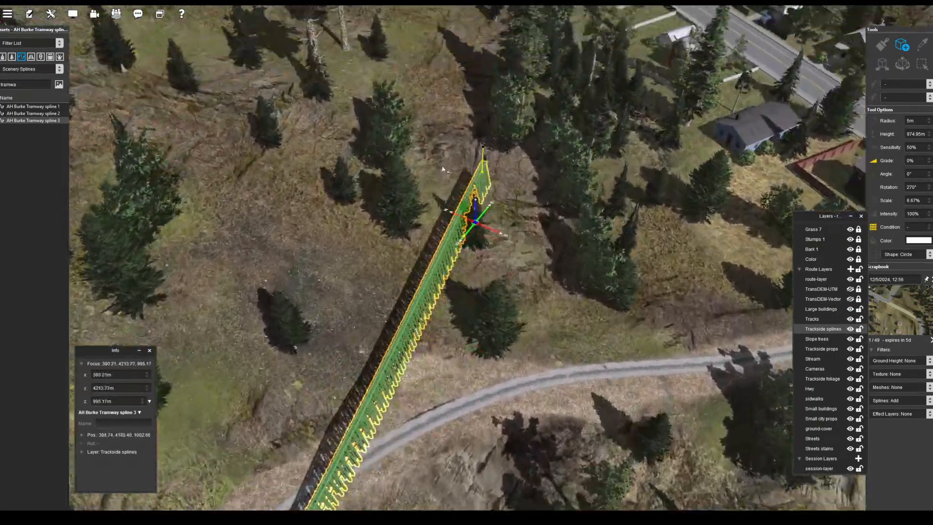
scroll(443, 169, "down", 5)
left_click_drag(443, 365, 407, 248)
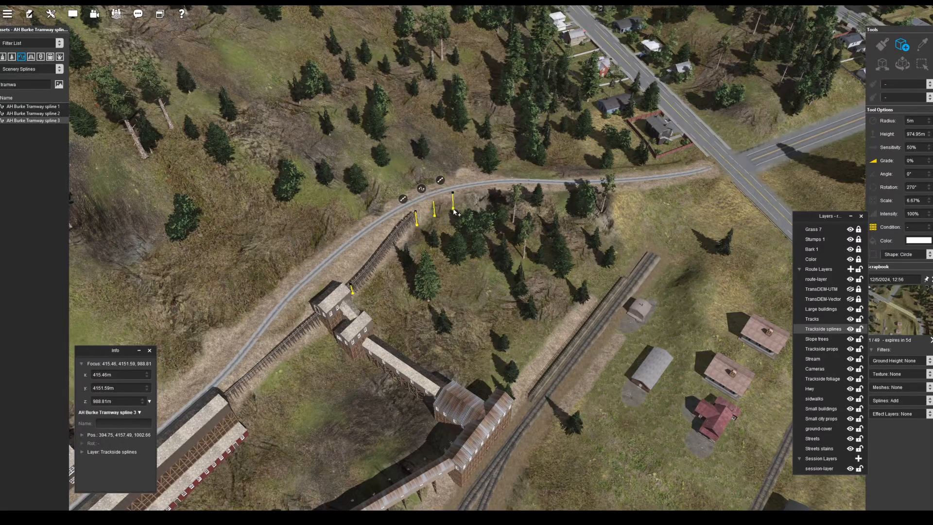
key("ctrl+z")
Examine the whole tramway from its outer end past the mine buildings to the long brown sheds.
scroll(438, 243, "up", 5)
right_click_drag(440, 311, 369, 277)
scroll(523, 263, "down", 4)
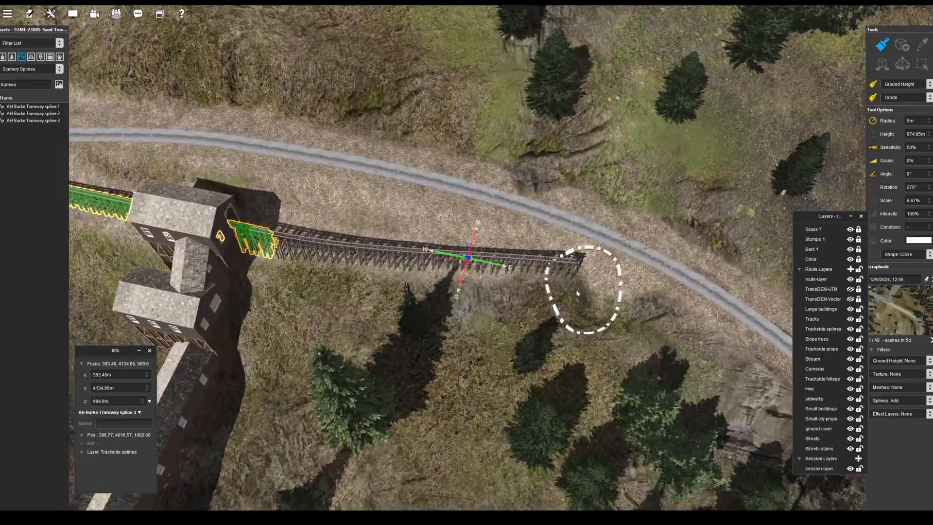
right_click_drag(275, 273, 668, 459)
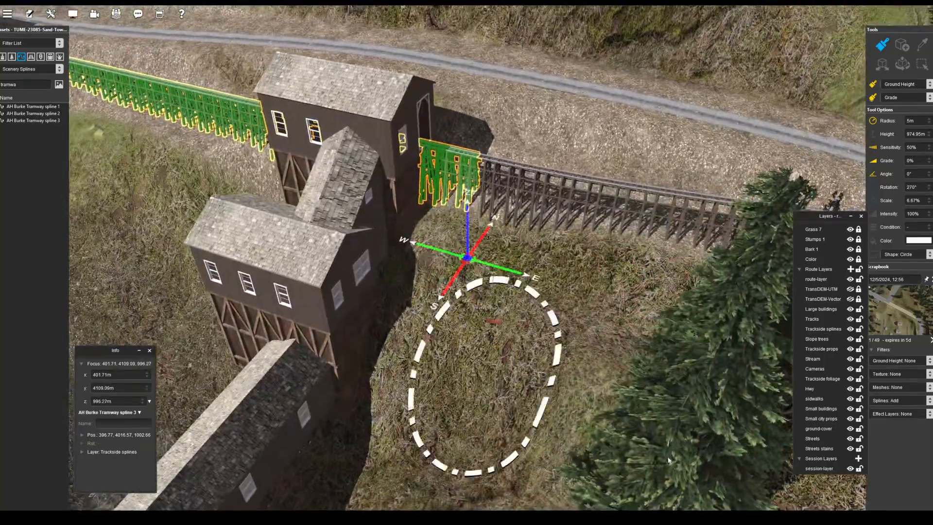
scroll(668, 459, "down", 3)
right_click(150, 189)
right_click_drag(494, 202, 583, 189)
right_click(321, 362)
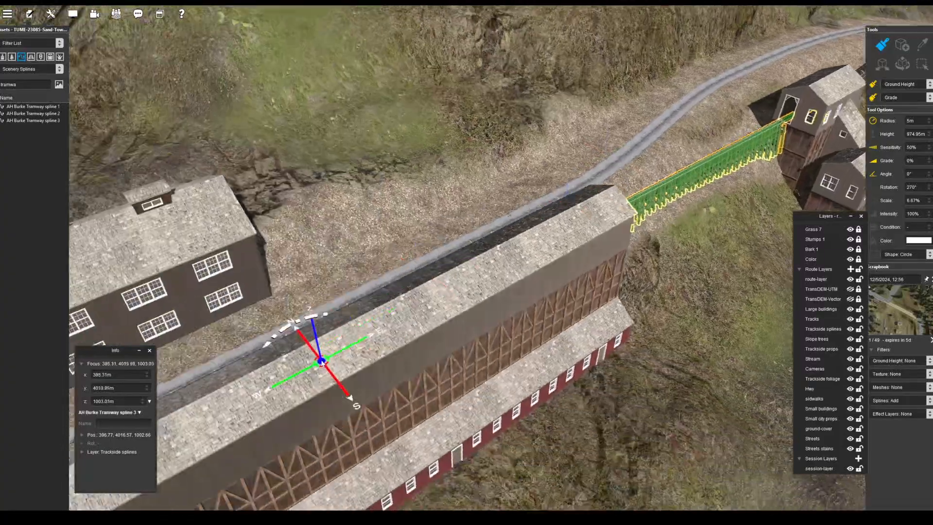
scroll(321, 362, "down", 3)
right_click_drag(500, 235, 505, 260)
scroll(505, 261, "down", 4)
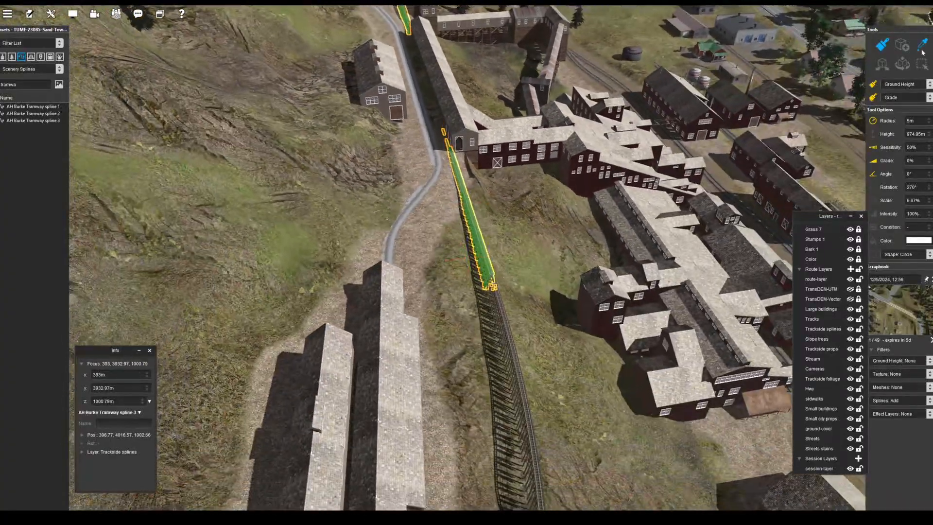
Select the mine buildings and inspect the hillside around the tramway trestle with the Ground Height Grade brush ready.
left_click(902, 64)
right_click_drag(583, 291, 481, 301)
scroll(481, 301, "up", 2)
left_click(335, 277)
scroll(444, 315, "down", 3)
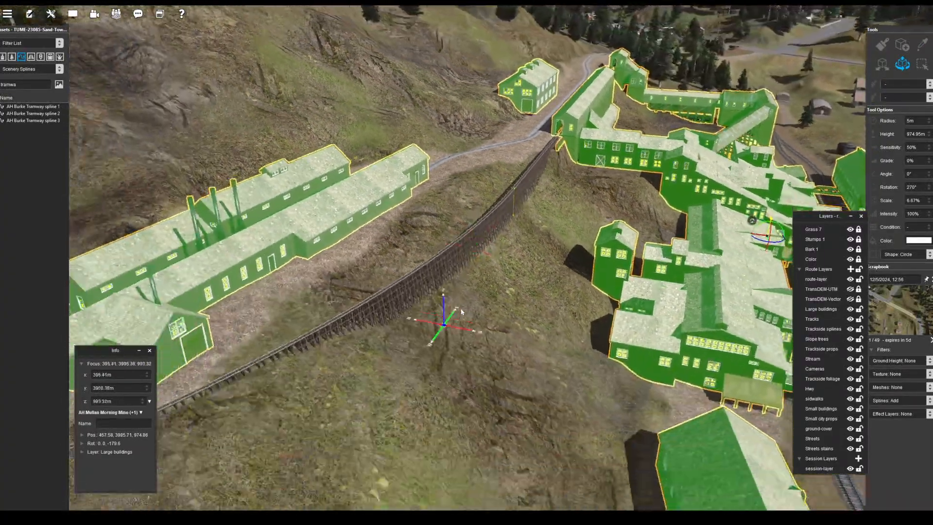
left_click(881, 44)
right_click(379, 221)
right_click_drag(583, 209, 630, 196)
right_click_drag(438, 401, 436, 266)
right_click_drag(335, 301, 514, 242)
right_click_drag(698, 396, 450, 279)
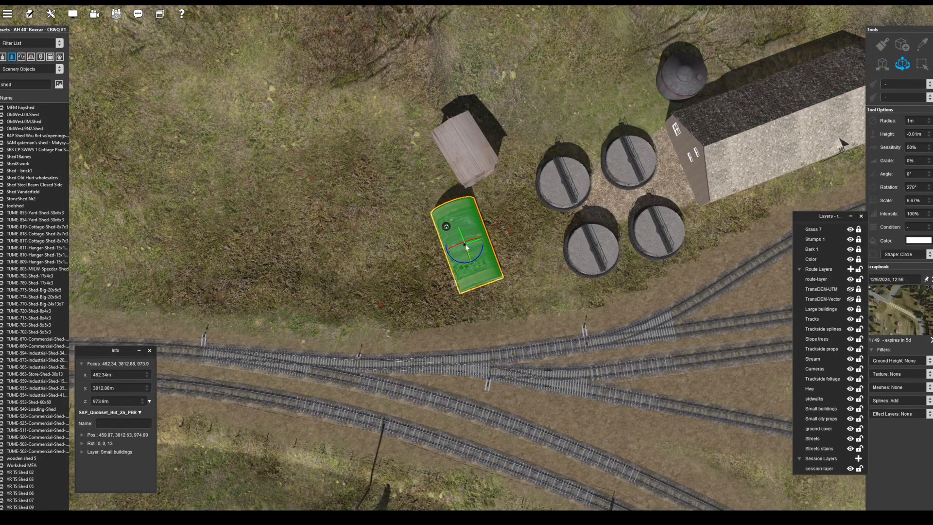
Move the OldWest shed clear of the Quonset hut and shift both into position near the round tanks.
left_click(486, 163)
left_click_drag(484, 179, 381, 197)
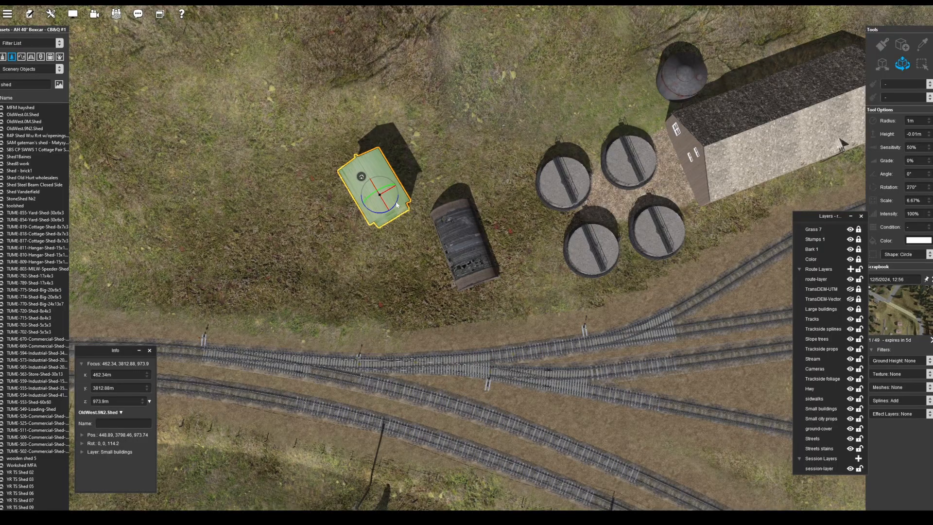
left_click_drag(456, 244, 489, 217)
left_click_drag(381, 190, 400, 175)
Position the OldWest shed beside the gravel road opposite the mine, lowering it and turning it to -89.6°.
right_click_drag(400, 179, 451, 146)
scroll(452, 194, "up", 5)
left_click_drag(557, 263, 556, 316)
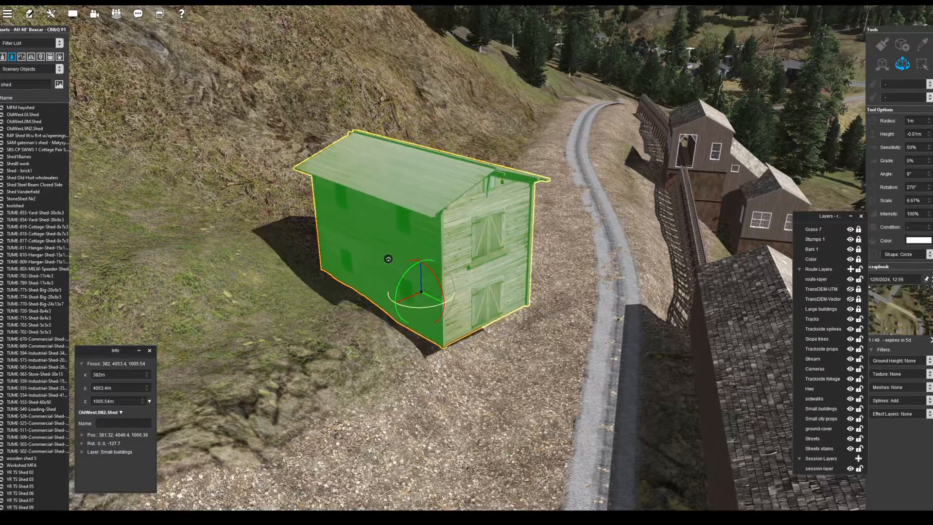
left_click_drag(426, 330, 426, 338)
left_click_drag(391, 307, 422, 272)
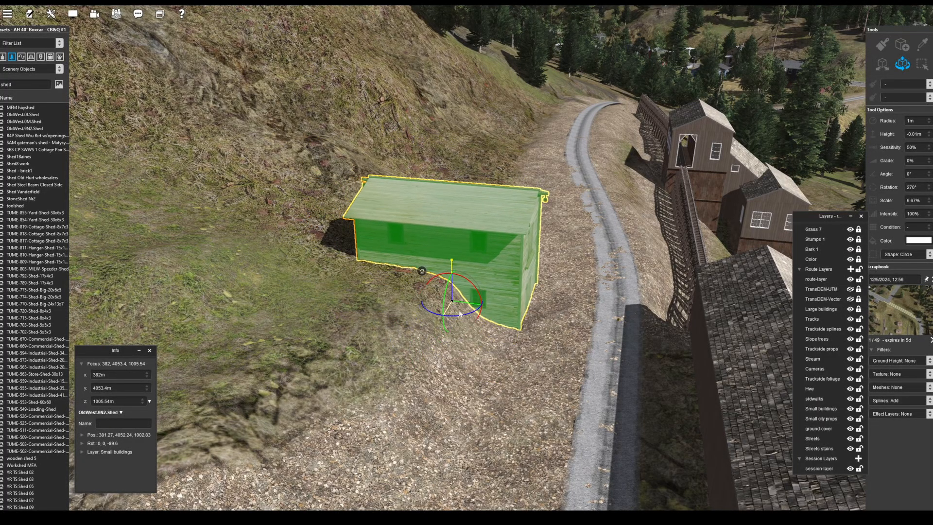
right_click_drag(427, 272, 457, 278)
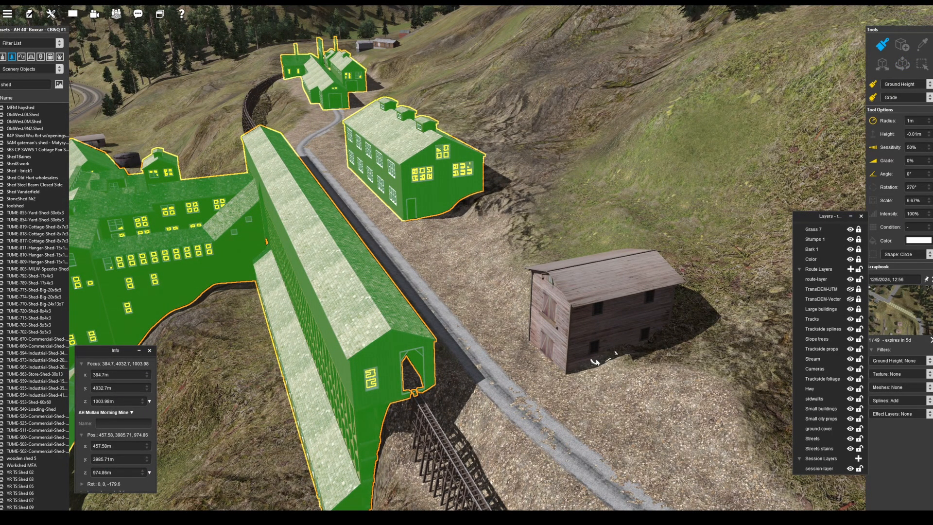
Turn the SAM gateman's shed beside the siding's end, near the tanks and the green-roofed building.
scroll(577, 378, "down", 5)
right_click_drag(577, 377, 344, 255)
left_click(906, 66)
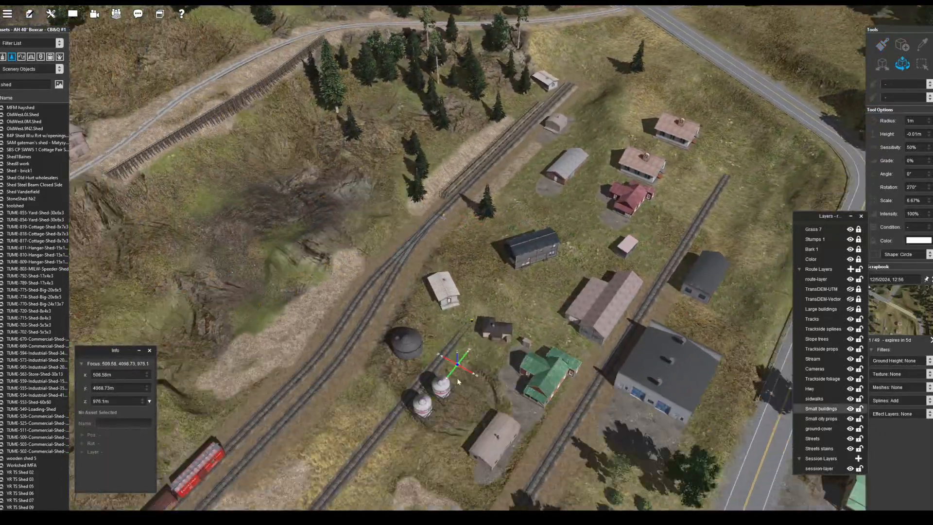
scroll(457, 377, "up", 5)
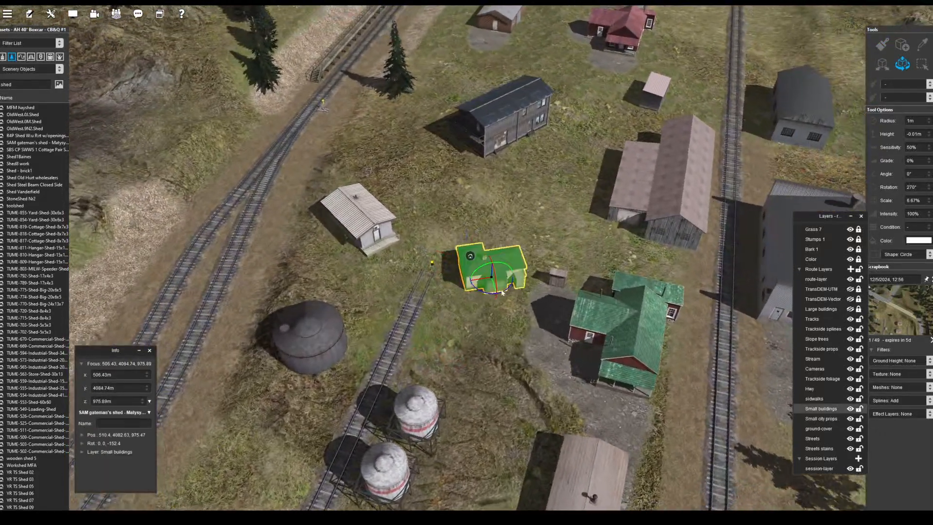
left_click(470, 255)
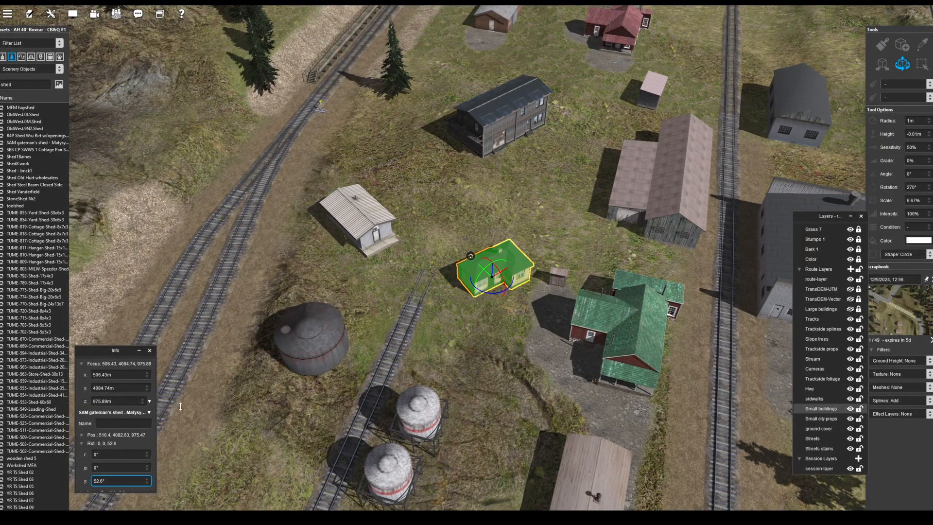
Set the JA SEA Yard Shed's rotation to 90° and move it beside the track next to the dark two-storey building.
left_click(340, 204)
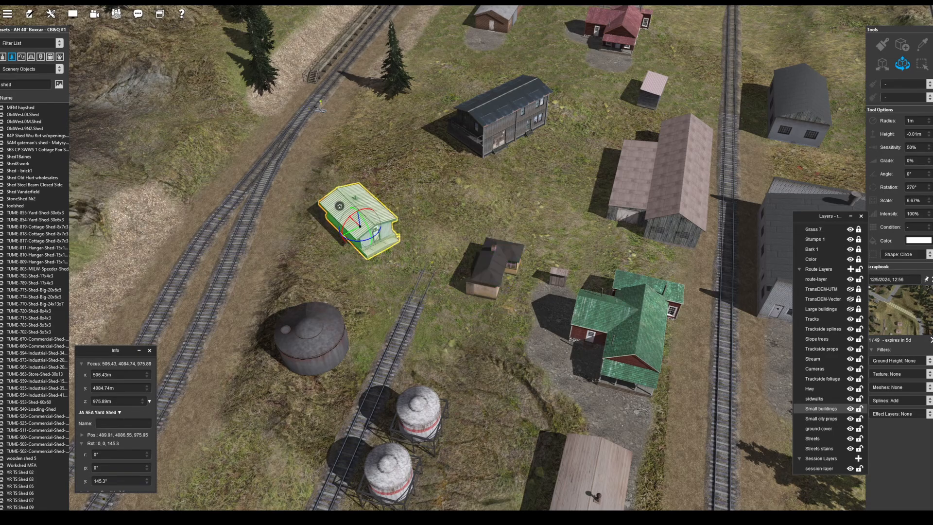
left_click(110, 481)
type("90")
right_click_drag(311, 311, 419, 209)
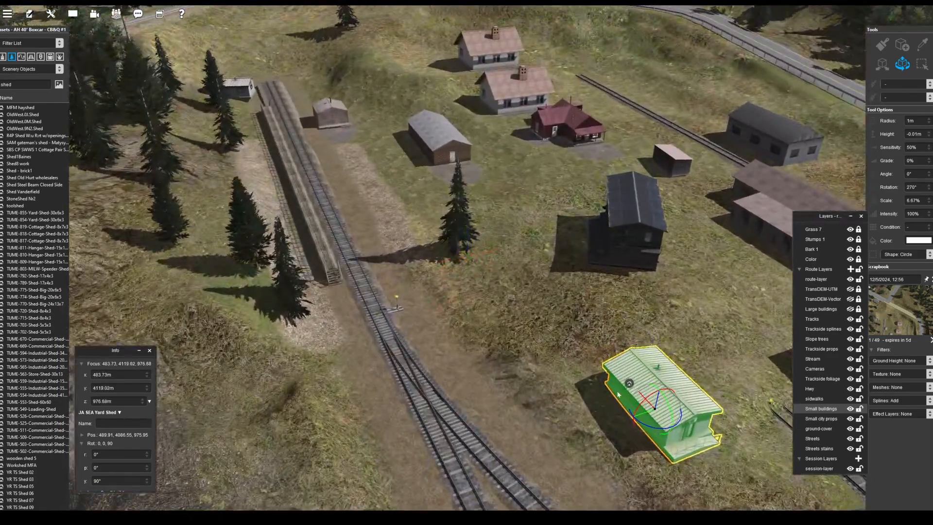
left_click_drag(666, 398, 419, 203)
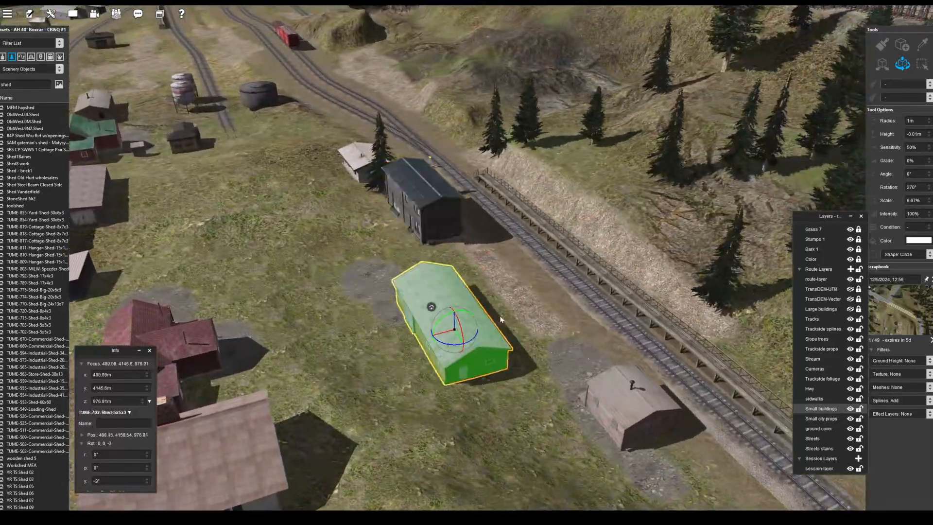
Move the TUME-702 shed alongside the track near the dark two-storey building and set its rotation to 0°.
left_click_drag(500, 320, 546, 295)
type("9")
key("Return")
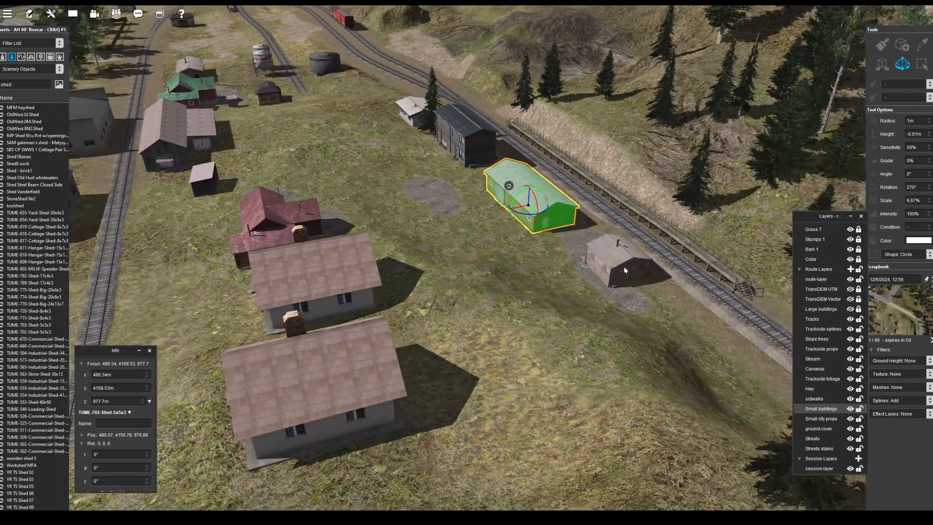
left_click(631, 275)
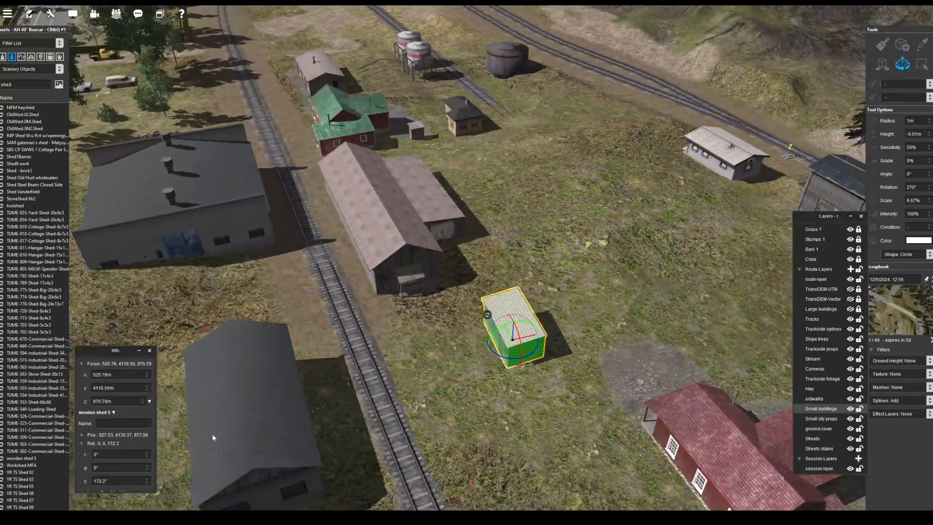
Adjust the rotation of wooden shed 5 and move it across the open grass toward the tanks.
left_click_drag(115, 481, 71, 481)
left_click_drag(524, 336, 545, 179)
right_click(505, 236)
Set the trackside SAM gateman's shed's rotation to 0° and move it across the track to the gravel lot by the fence.
scroll(481, 158, "down", 3)
right_click(481, 158)
right_click(399, 170)
left_click(335, 137)
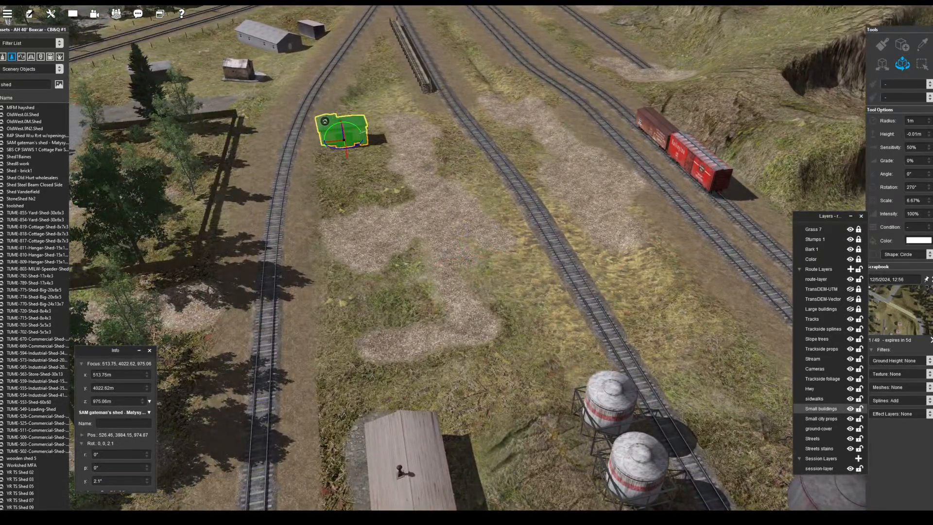
right_click(374, 152)
right_click_drag(374, 151, 411, 309)
right_click(473, 413)
right_click_drag(473, 413, 466, 249)
scroll(466, 250, "down", 3)
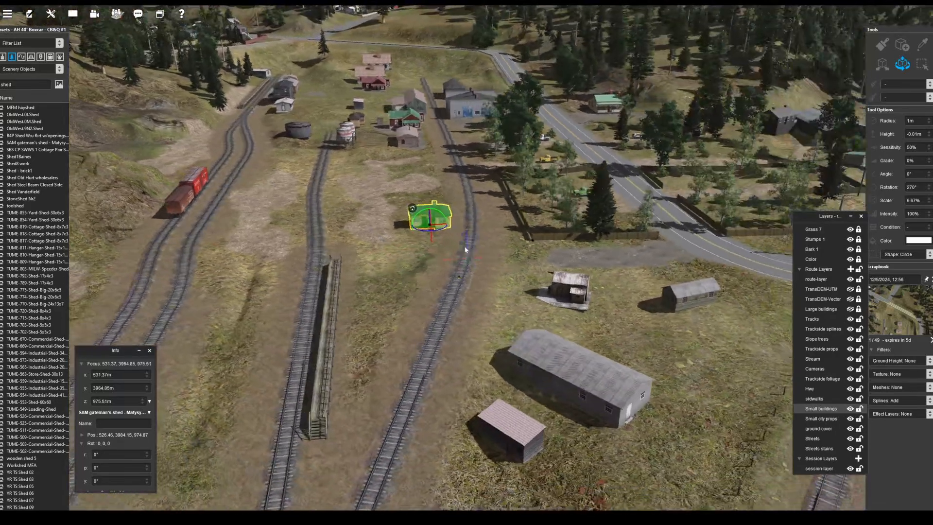
left_click_drag(440, 225, 605, 256)
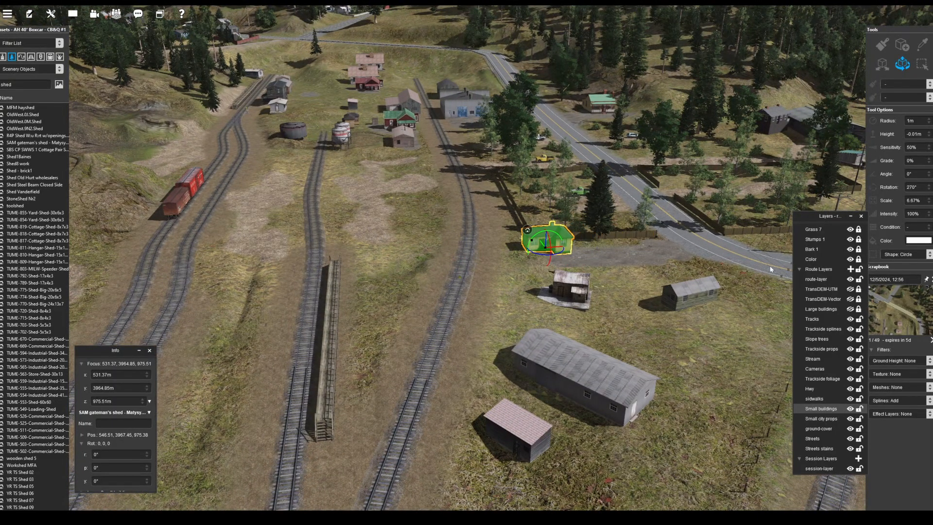
Place StoneShed Nr2 between the loading platform and the adjacent track, rotated to 90° and lowered to 975.12 m.
left_click(565, 288)
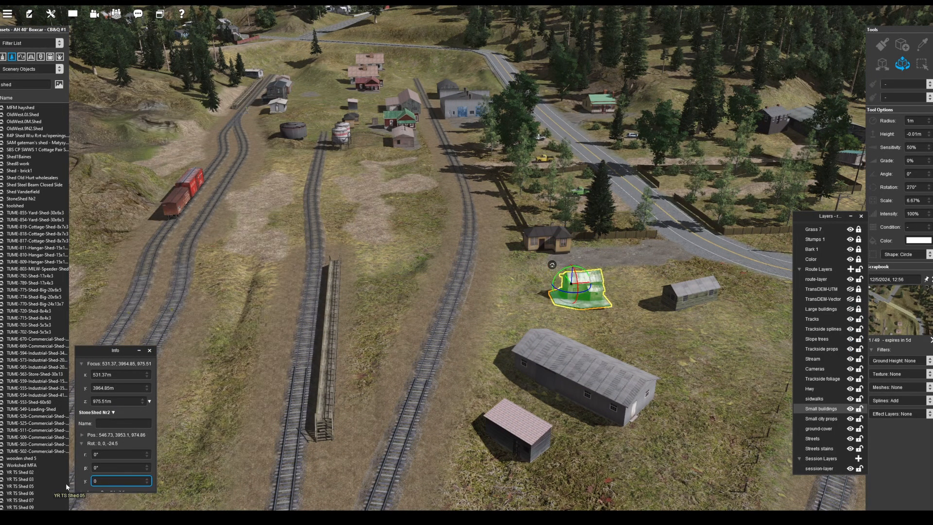
key("Return")
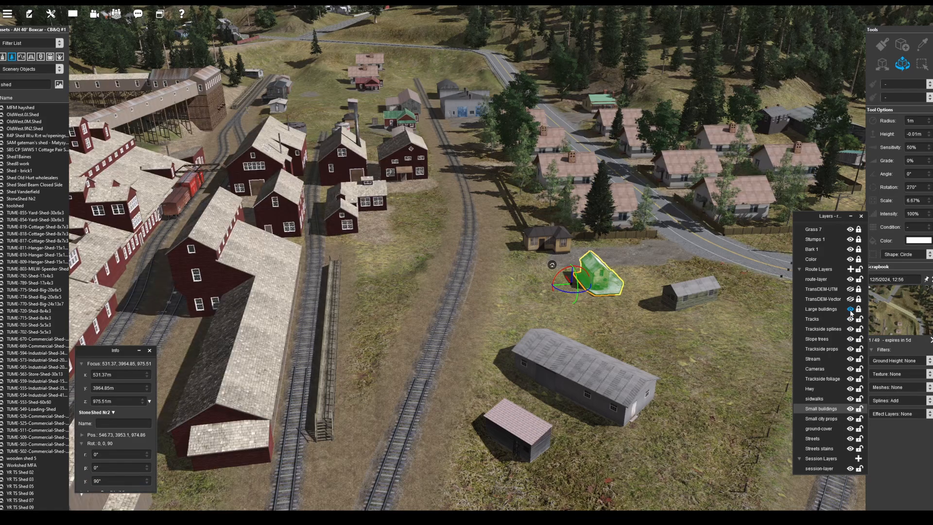
left_click_drag(570, 286, 339, 332)
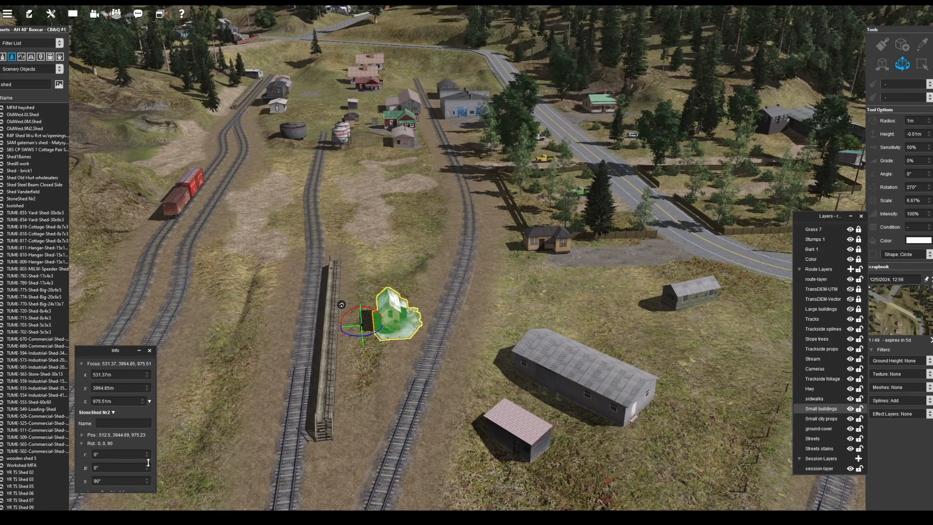
left_click(82, 435)
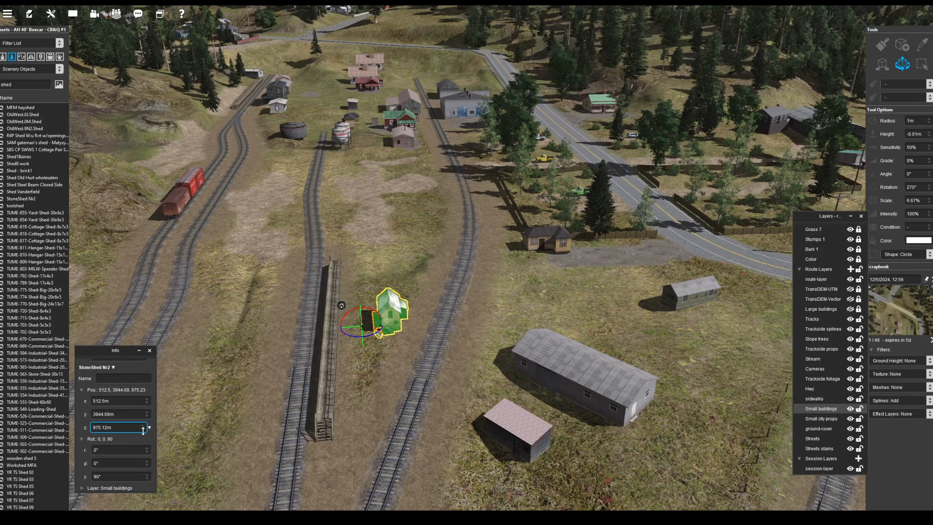
Set the rotation of the large grey TUME-703 shed to 0°.
left_click(578, 380)
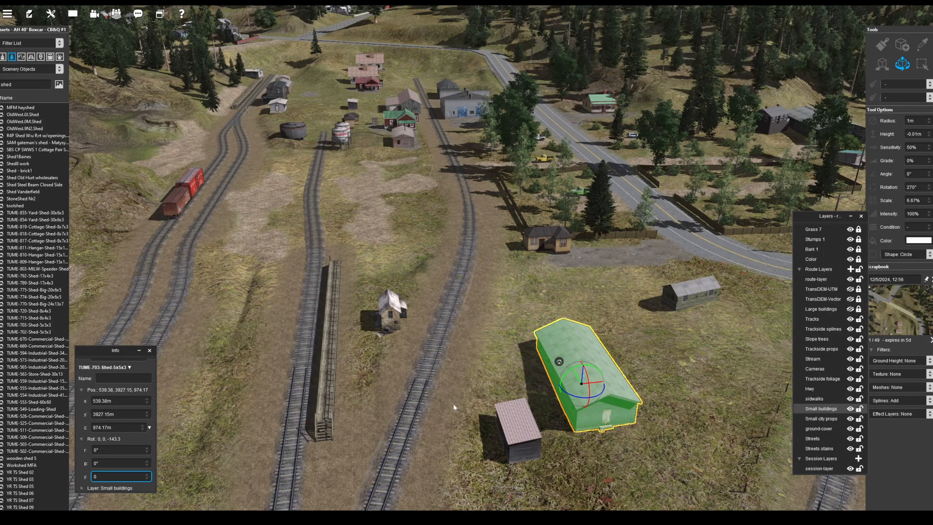
right_click(452, 403)
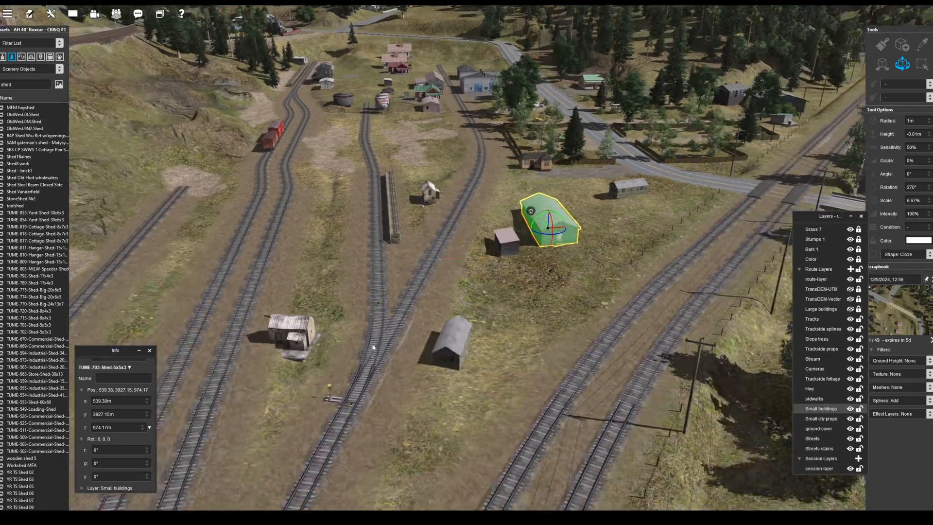
Check the other StoneShed Nr2 against the Large buildings layer and relocate it uphill to the tramway's outer end.
right_click(279, 323)
left_click(481, 241)
right_click(481, 241)
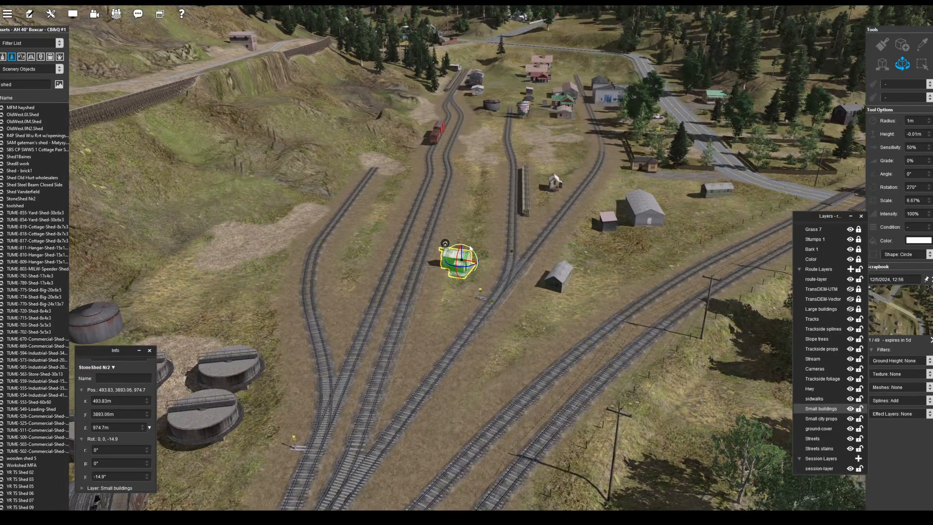
left_click(850, 309)
left_click(850, 309)
right_click_drag(462, 263, 475, 263)
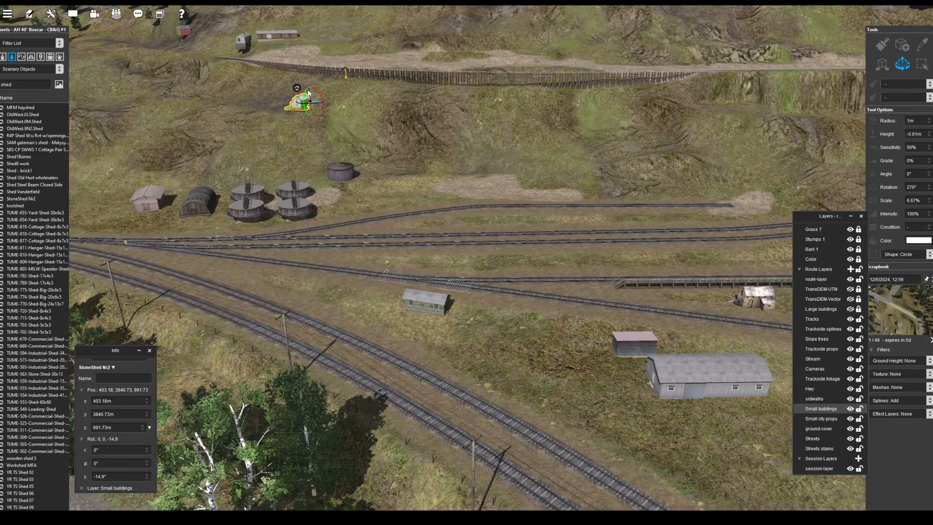
right_click_drag(292, 58, 552, 254)
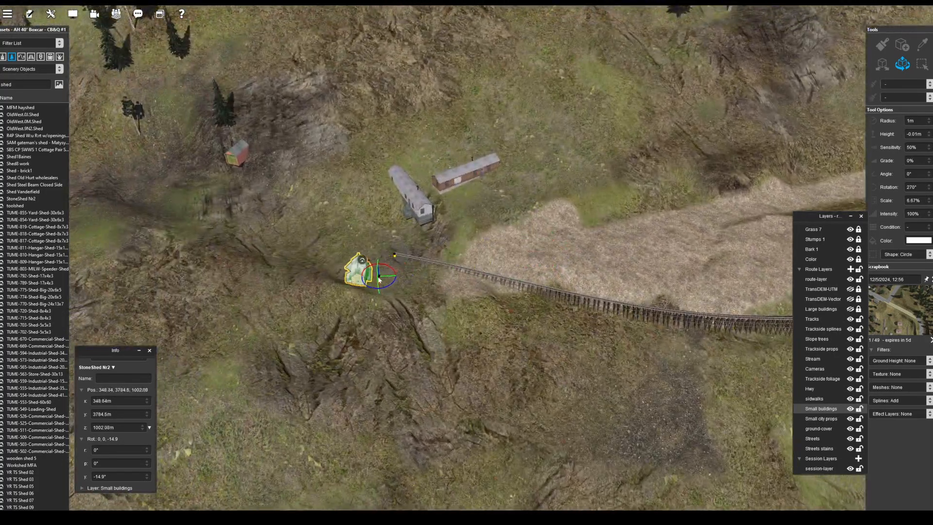
right_click_drag(379, 279, 465, 259)
Shift the long white TUME-789 shed closer to the tramway's outer end.
left_click(509, 93)
left_click_drag(509, 114, 524, 108)
right_click_drag(512, 94, 515, 77)
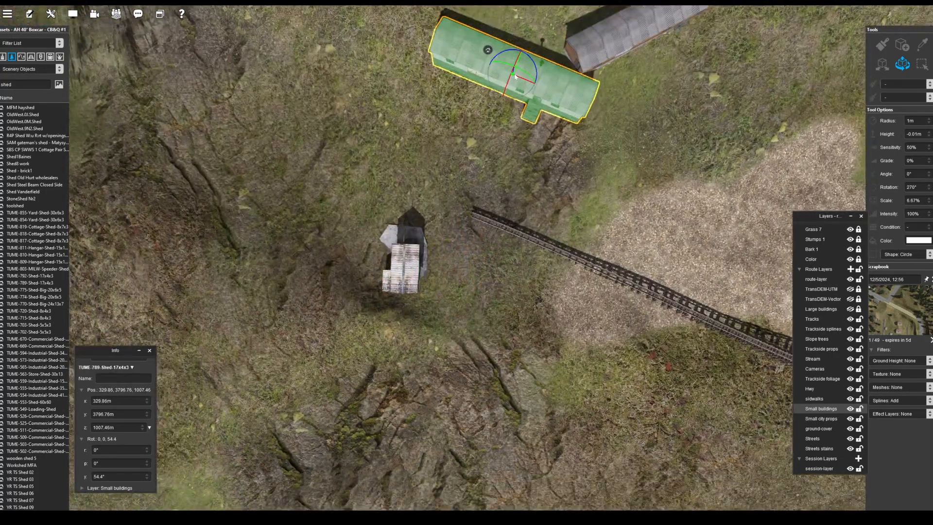
left_click_drag(515, 76, 444, 131)
Move the long brown TUME-792 shed to the opposite side of the tramway's end, alongside the white shed.
right_click_drag(444, 131, 590, 277)
left_click(602, 292)
left_click_drag(605, 292, 308, 317)
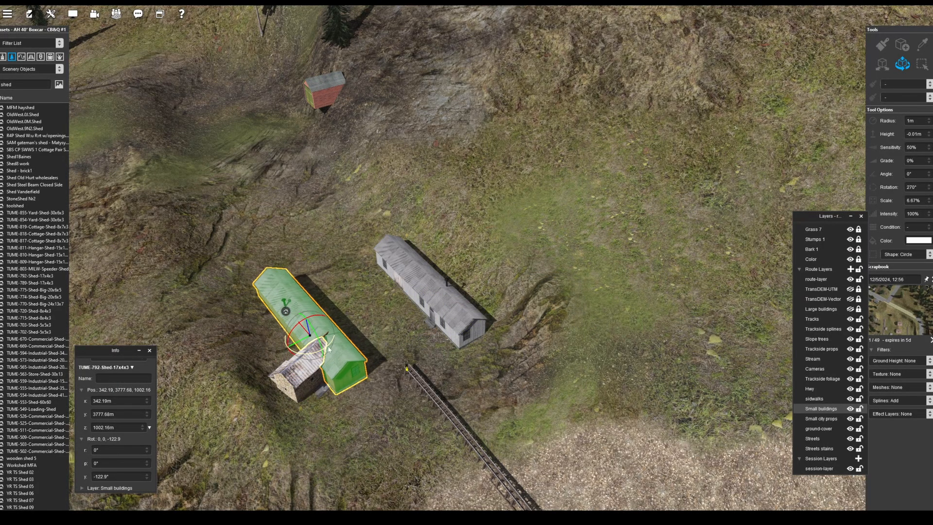
Move StoneShed Nr2 behind the far end of the long white shed, clear of the brown one.
right_click_drag(366, 331, 413, 277)
scroll(428, 272, "down", 5)
left_click(487, 324)
right_click_drag(440, 325, 407, 188)
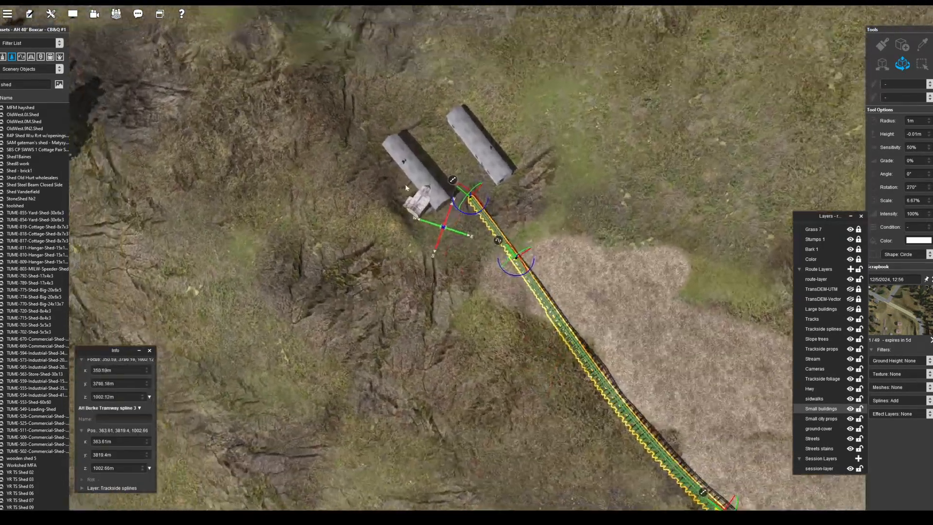
right_click(461, 158)
scroll(462, 163, "up", 3)
left_click(438, 364)
left_click_drag(438, 364, 522, 197)
right_click(547, 206)
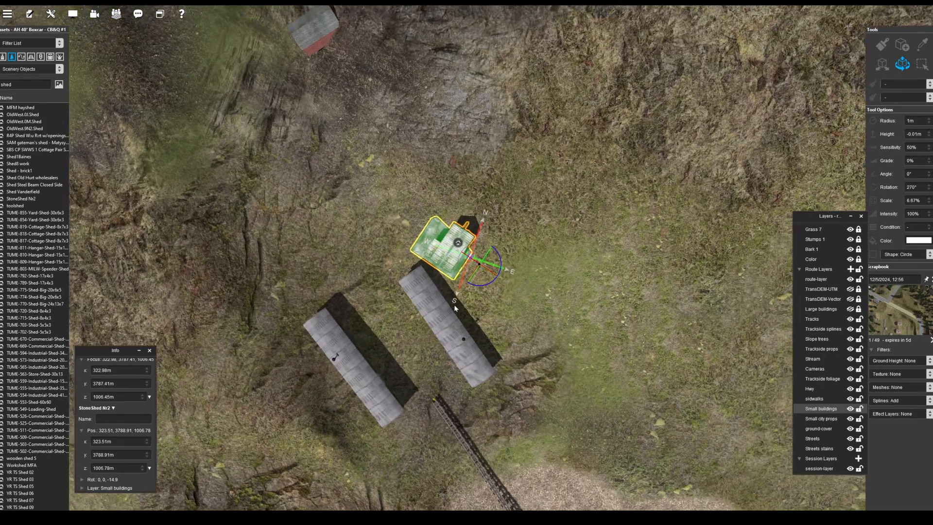
Align the two long sheds at the tramway's end, setting the TUME-792 shed's rotation to 234°.
left_click(453, 304)
left_click(354, 364)
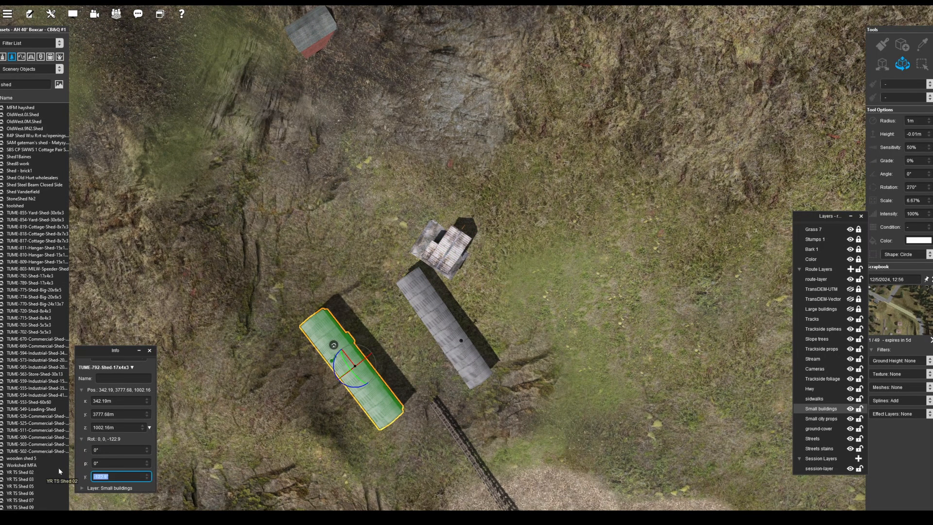
type("234")
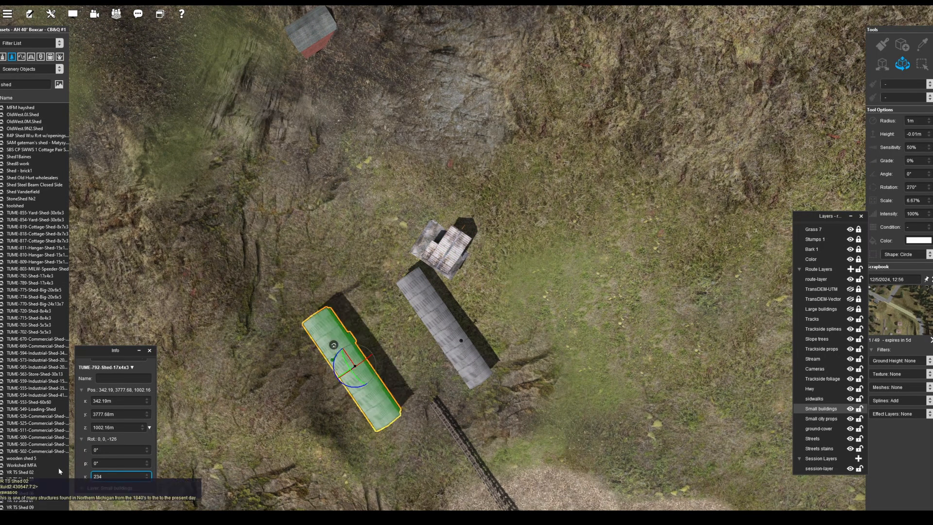
Set StoneShed Nr2's rotation to 54° and shift it between the long sheds and the small red brick shed.
left_click(443, 255)
left_click_drag(110, 476, 77, 475)
type("54")
right_click_drag(402, 298, 492, 194)
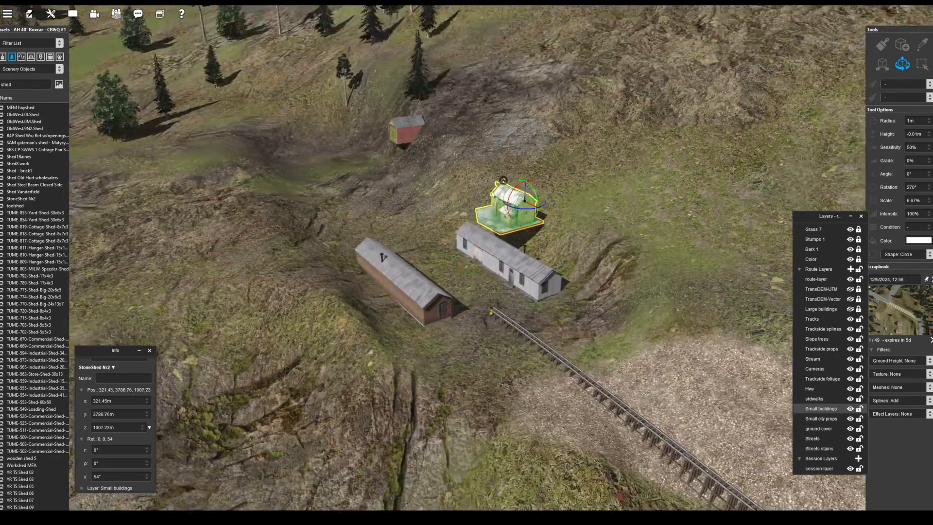
left_click_drag(492, 193, 417, 162)
Bring the small red brick shed next to StoneShed Nr2 and set its rotation to 144°.
right_click(399, 198)
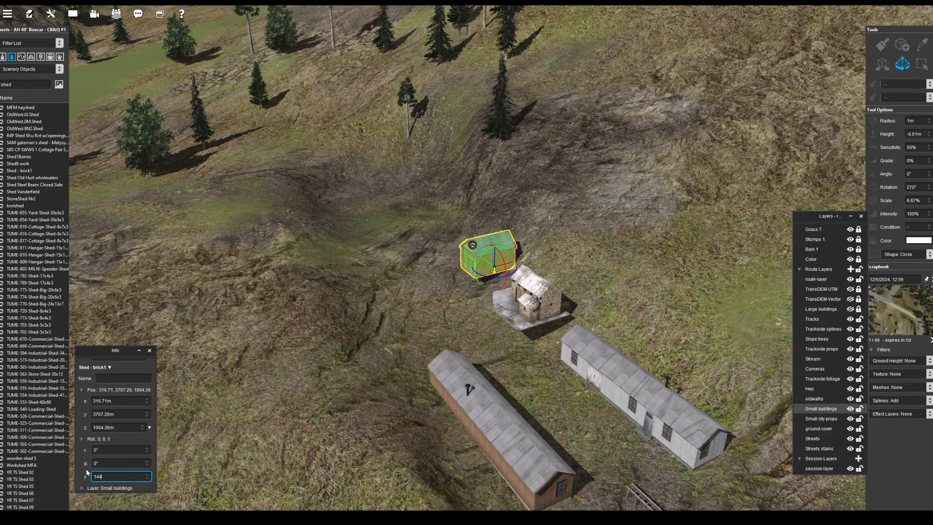
key("Return")
Set the Ground Height Grade brush radius to 15 m and level the ground around the sheds at the tramway's end.
scroll(499, 229, "down", 8)
scroll(499, 229, "up", 5)
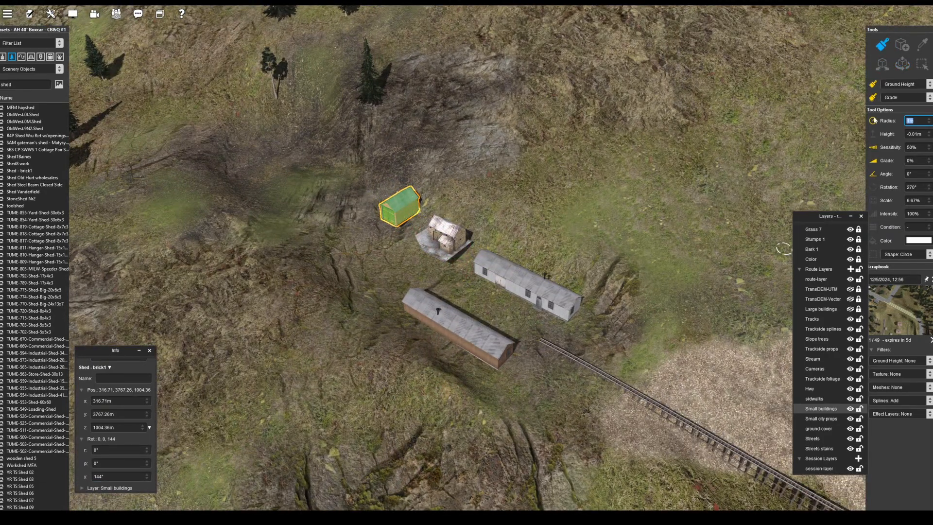
mouse_move(477, 279)
left_mouse_down()
mouse_move(431, 262)
mouse_move(429, 307)
mouse_move(443, 317)
left_mouse_up()
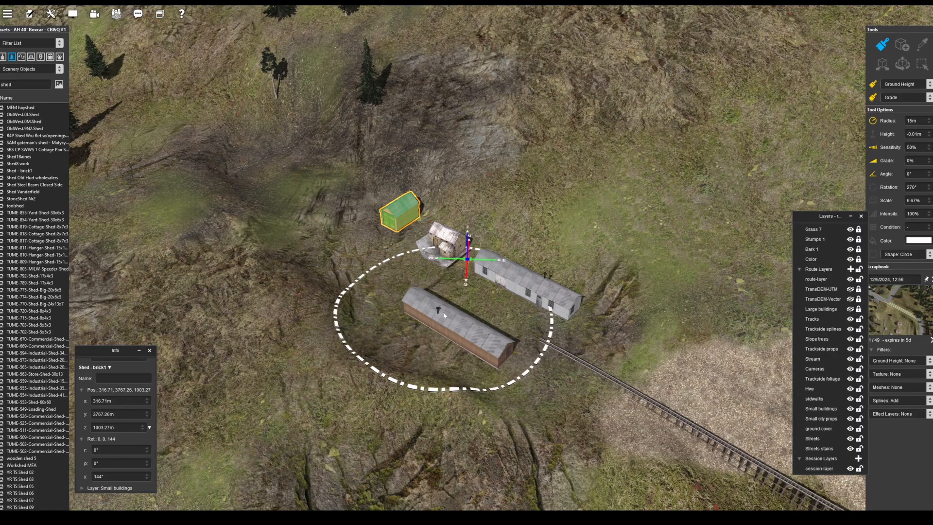
mouse_move(443, 316)
right_mouse_down()
mouse_move(550, 249)
mouse_move(491, 286)
mouse_move(544, 229)
right_mouse_up()
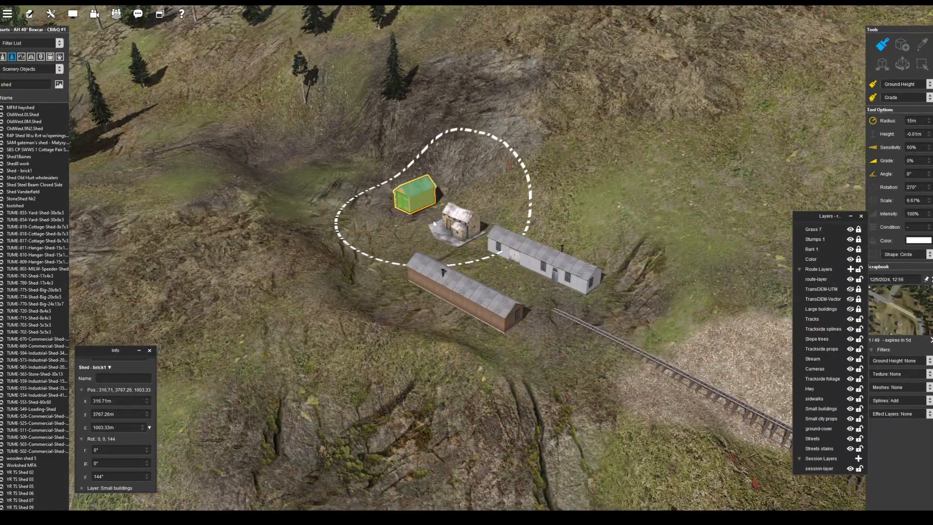
Lower StoneShed Nr2 and the small red brick shed onto the graded ground, bringing the brick shed to 1002.41 m.
left_click(903, 64)
scroll(466, 233, "up", 4)
mouse_move(466, 272)
right_mouse_down()
mouse_move(466, 209)
mouse_move(461, 282)
right_mouse_up()
left_click(460, 162)
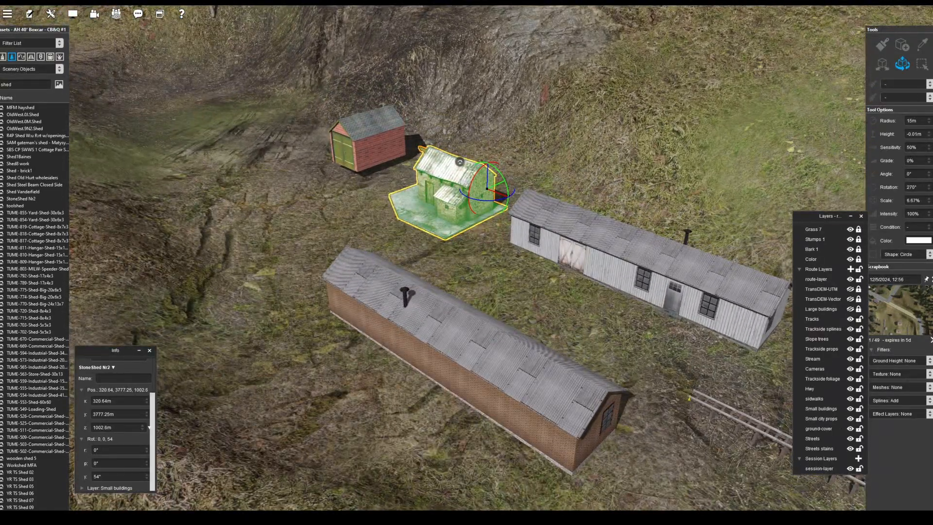
left_click(369, 143)
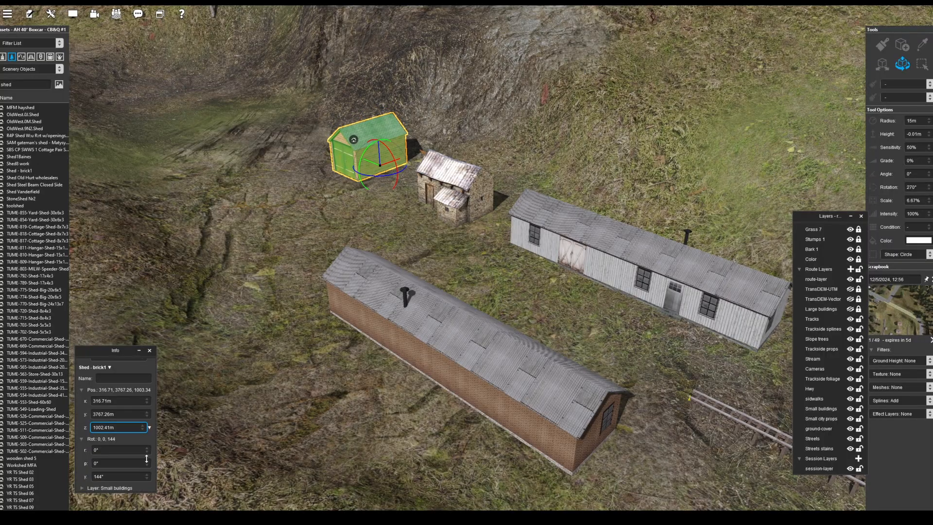
left_click(461, 340)
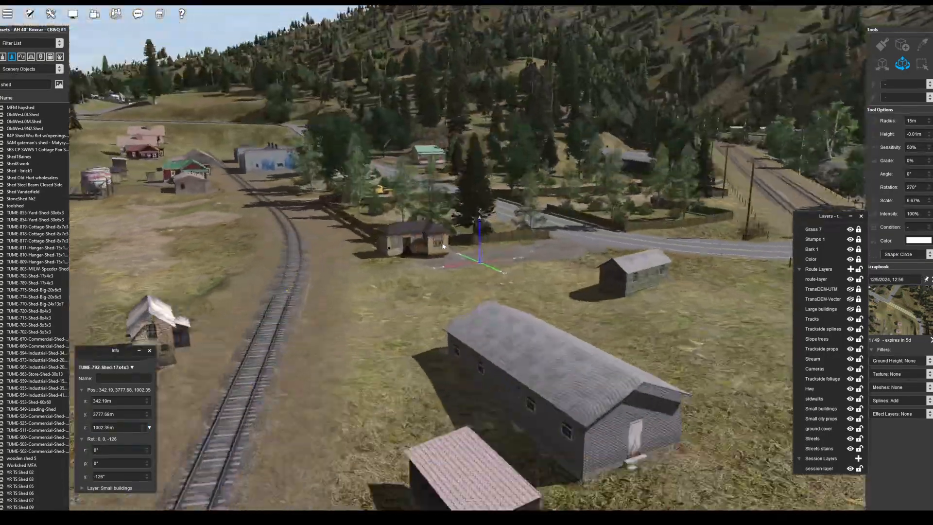
Move the small gable-roofed shed TUME-720-Shed 8x4x3 to the end of the gravel lot beside the road.
scroll(443, 246, "up", 4)
left_click(376, 228)
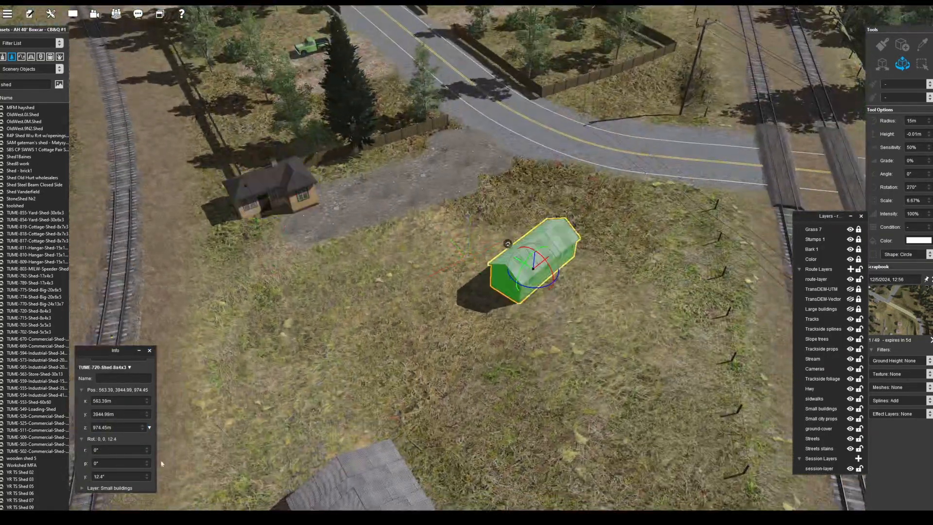
left_click_drag(517, 241, 476, 153)
Shift the long grey shed near the small brown house, and move wooden shed 5 across the track, rotated to 90°.
scroll(469, 272, "down", 4)
right_click(466, 413)
left_click_drag(430, 324, 389, 246)
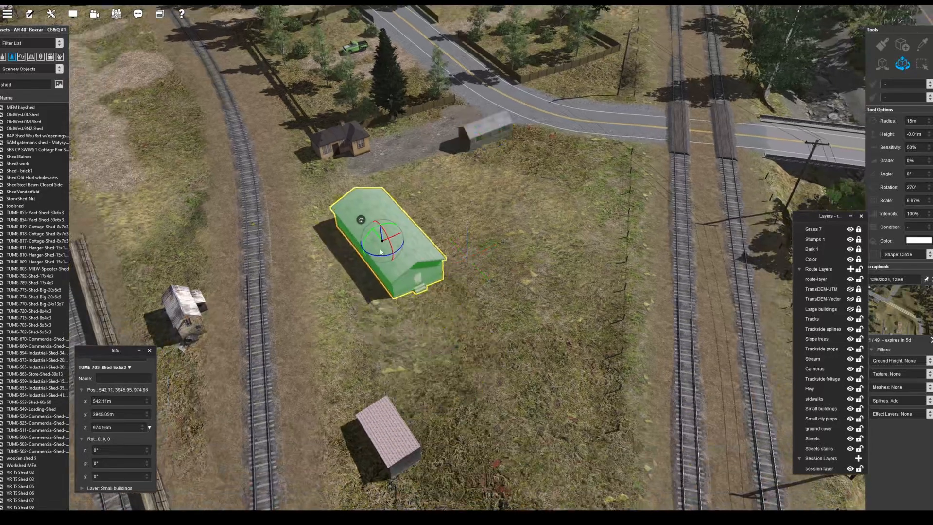
right_click(374, 445)
left_click_drag(485, 264, 322, 117)
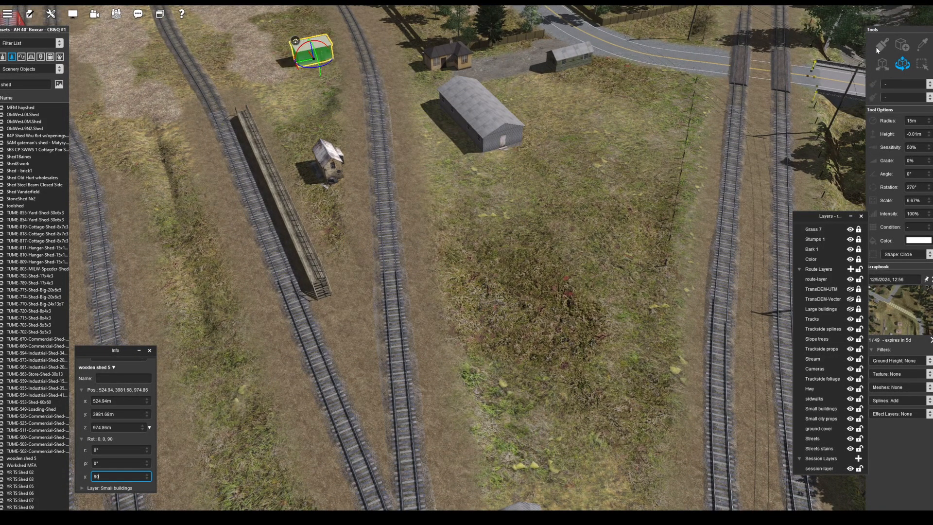
Show the Large buildings layer and paint AH HP-Sand04 grey around wooden shed 5 with a 3 m Ground Texture brush.
left_click(499, 72)
left_click_drag(926, 118, 926, 127)
right_click(325, 154)
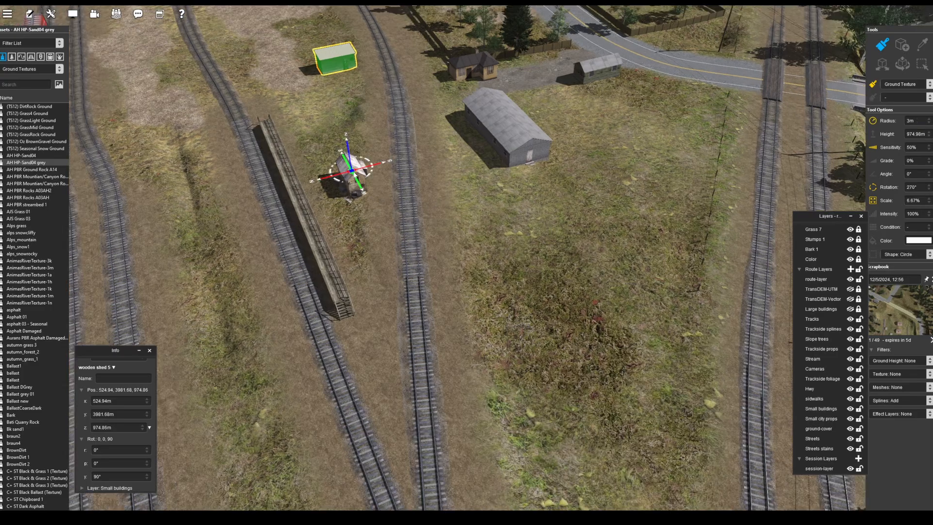
left_click(849, 309)
left_click_drag(431, 136, 466, 151)
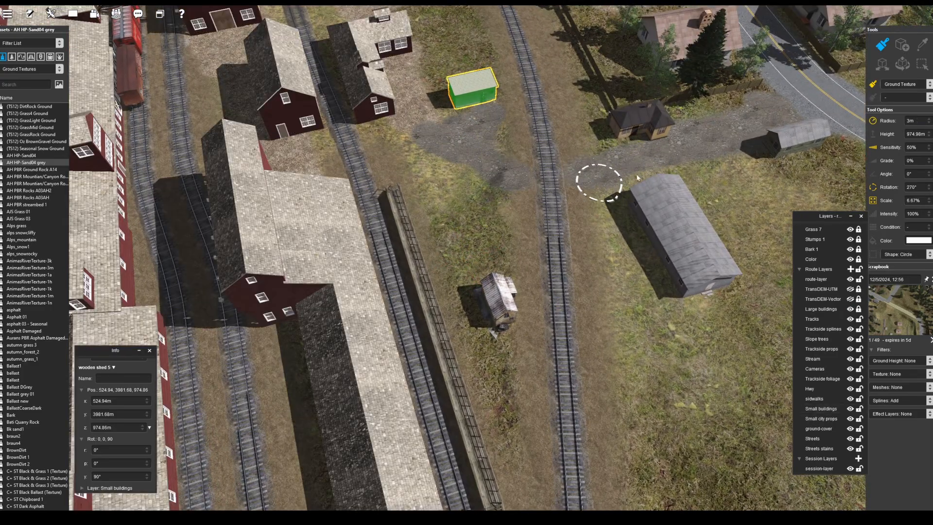
Paint grey sand around the long grey shed, linking it to the small shed by the road.
right_click(753, 275)
right_click_drag(680, 268, 525, 243)
mouse_move(462, 219)
left_mouse_down()
mouse_move(526, 224)
mouse_move(535, 275)
left_mouse_up()
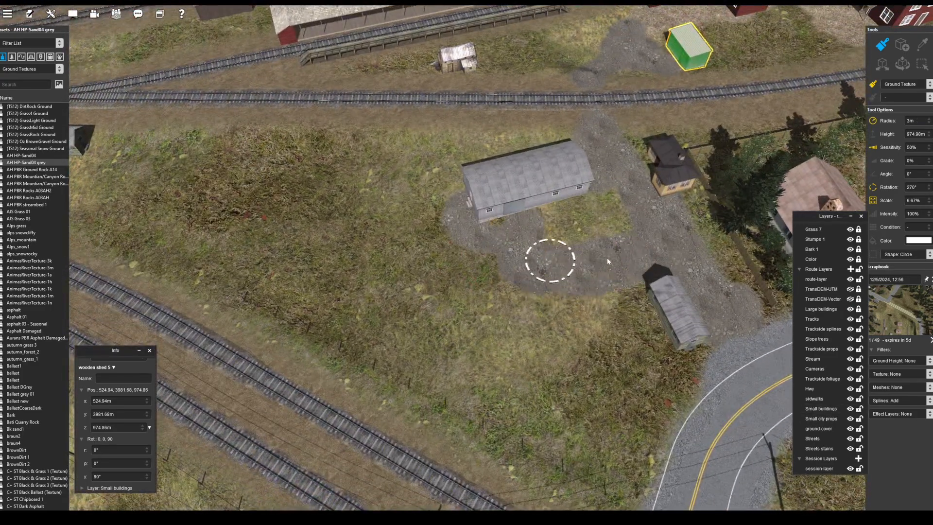
Place a wooden shed 5 at -180° between the track and the dark tank, and paint grey sand around the upper yard's sheds.
scroll(608, 262, "down", 5)
right_click_drag(608, 261, 589, 194)
right_click(728, 88)
right_click(478, 194)
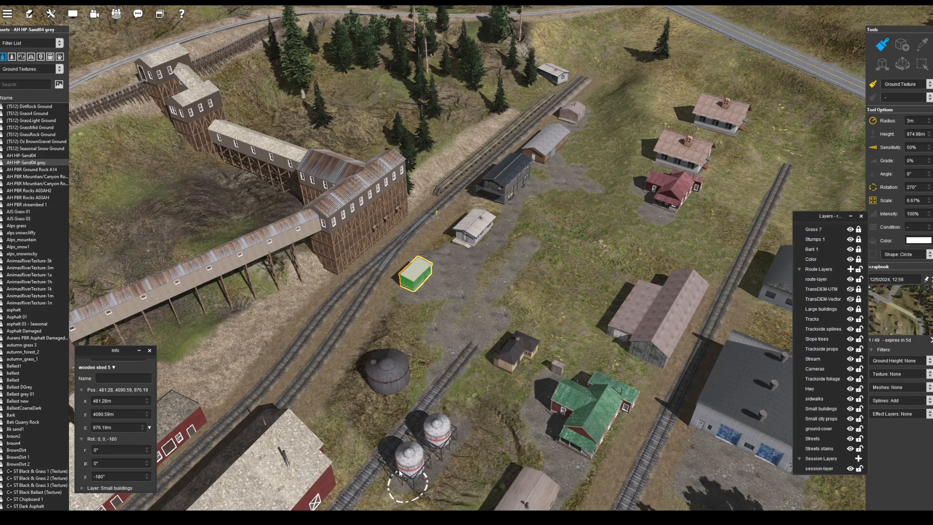
right_click_drag(532, 356, 503, 228)
left_click_drag(513, 231, 552, 286)
Paint grey sand around the pink-roofed wooden shed and the small hut near the elevated loading track.
right_click(272, 95)
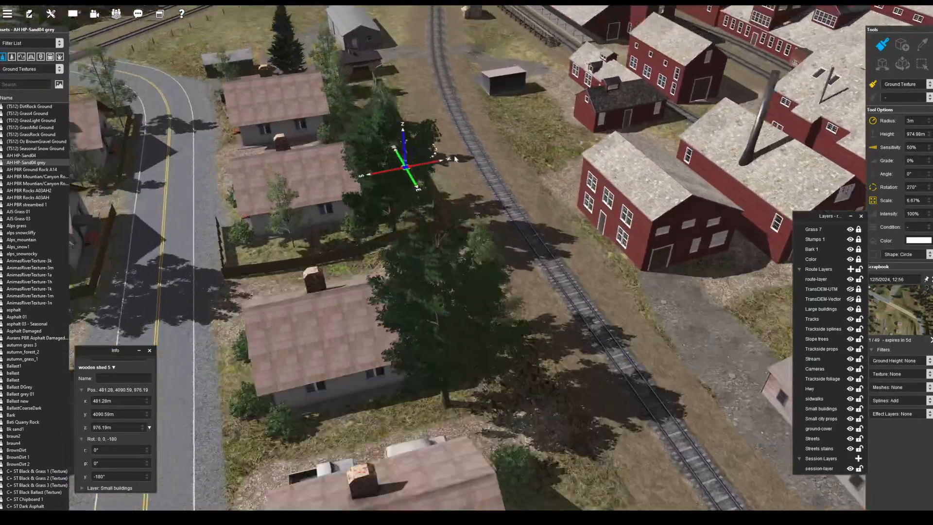
right_click(698, 475)
right_click(384, 160)
left_click_drag(461, 195, 477, 181)
right_click(426, 139)
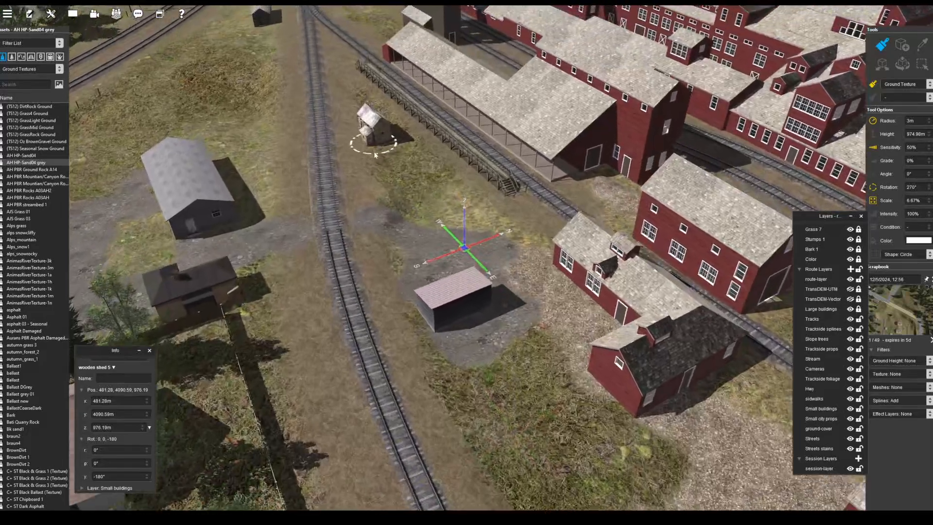
left_click_drag(375, 146, 387, 170)
Paint grey sand around the lone shed between the tracks, the barrel-roofed shed and the four round tanks.
right_click(267, 33)
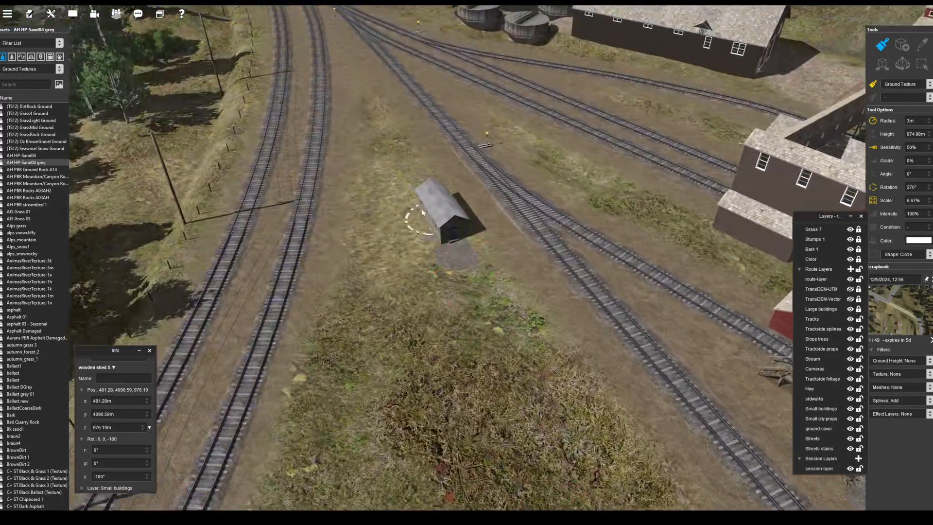
left_click_drag(478, 272, 410, 181)
right_click(580, 44)
left_click_drag(171, 109, 291, 181)
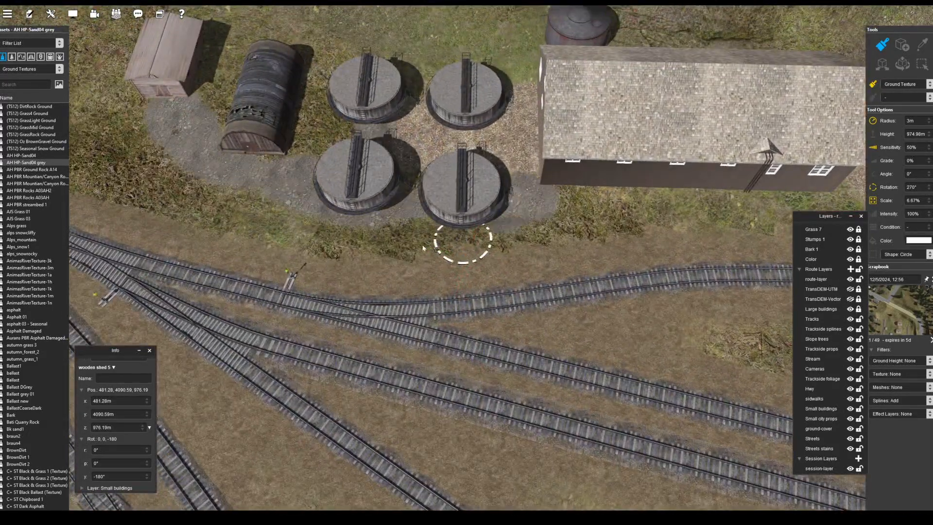
left_click_drag(423, 248, 400, 239)
Paint grey sand around the four sheds at the tramway's end and along the ground beneath the trestle.
mouse_move(464, 187)
right_mouse_down()
mouse_move(473, 171)
mouse_move(564, 202)
right_mouse_up()
scroll(365, 223, "down", 10)
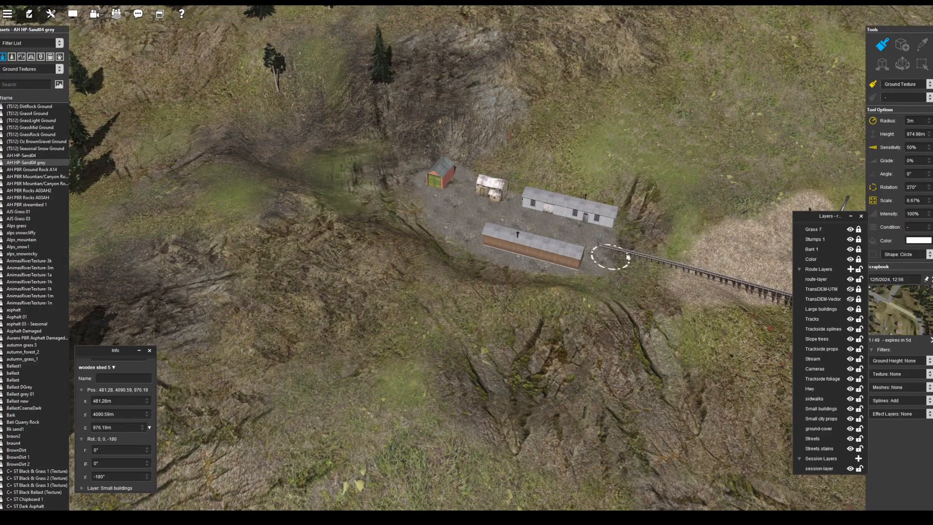
right_click_drag(627, 257, 530, 225)
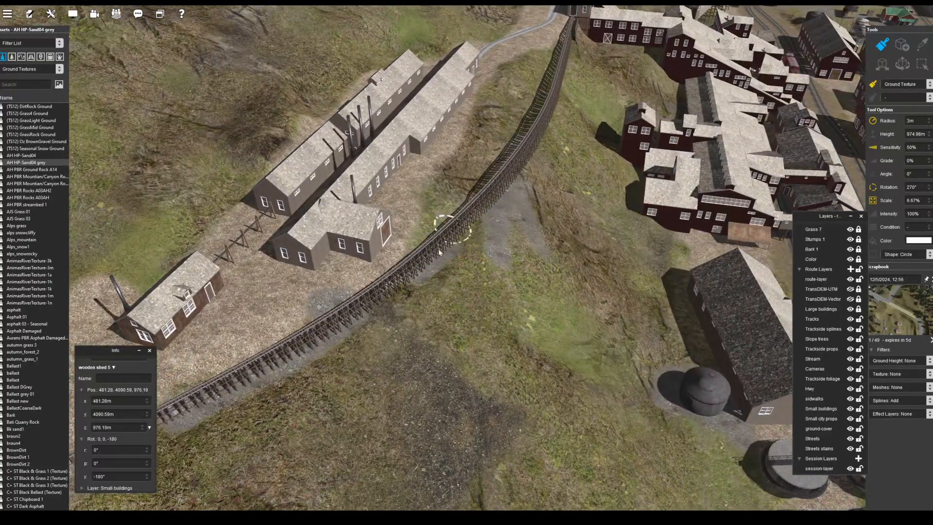
right_click(580, 56)
right_click(524, 481)
right_click(447, 395)
right_click(767, 160)
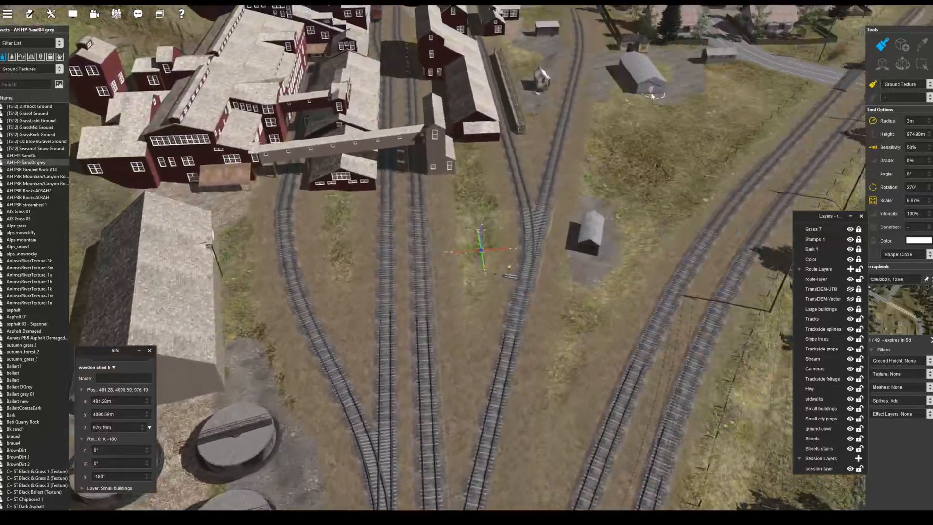
right_click(652, 96)
right_click_drag(296, 387, 473, 200)
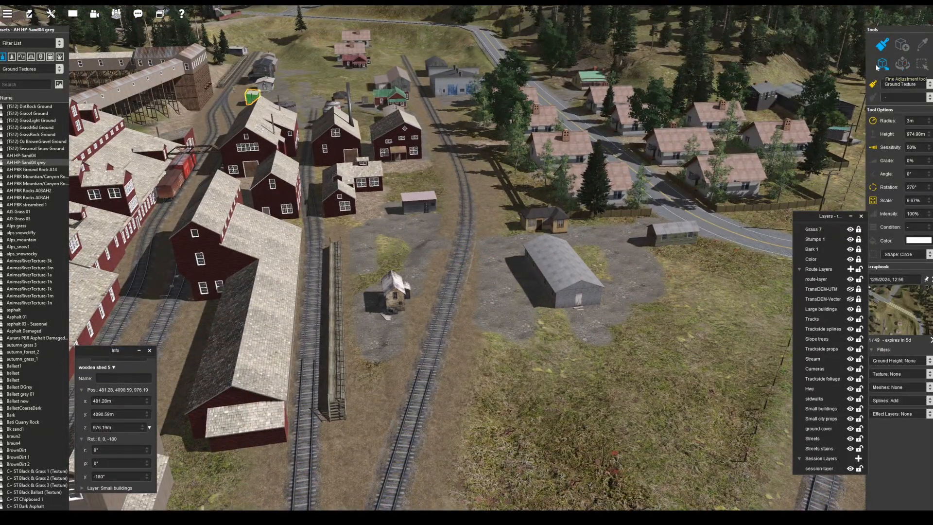
Filter the assets by the Wallace slopes picklist and choose the PBR Gravel 6 with Dirt texture.
left_click(61, 84)
left_click(60, 84)
left_click(59, 69)
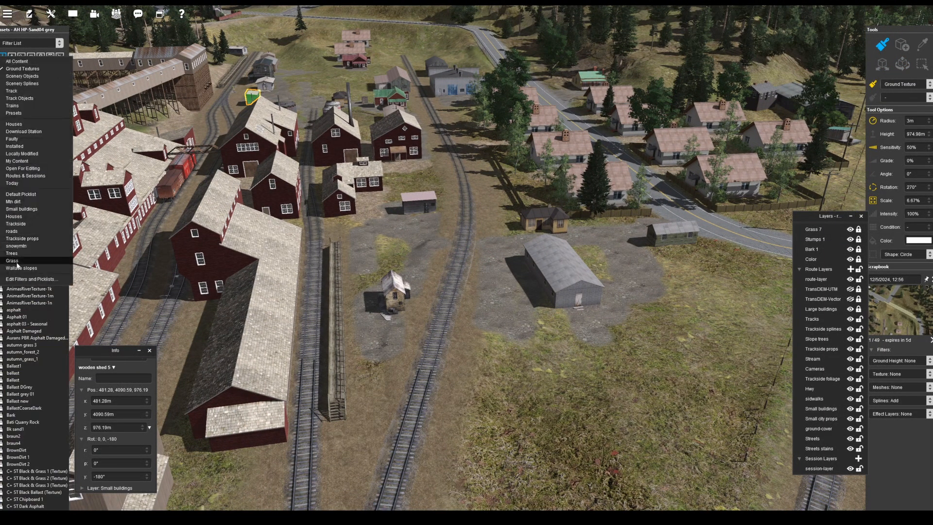
left_click(15, 261)
Select the large mine building, hide the Large buildings layer and make Small buildings the active layer.
left_click(899, 67)
right_click(296, 170)
left_click(408, 272)
left_click(850, 309)
left_click(821, 409)
right_click(396, 204)
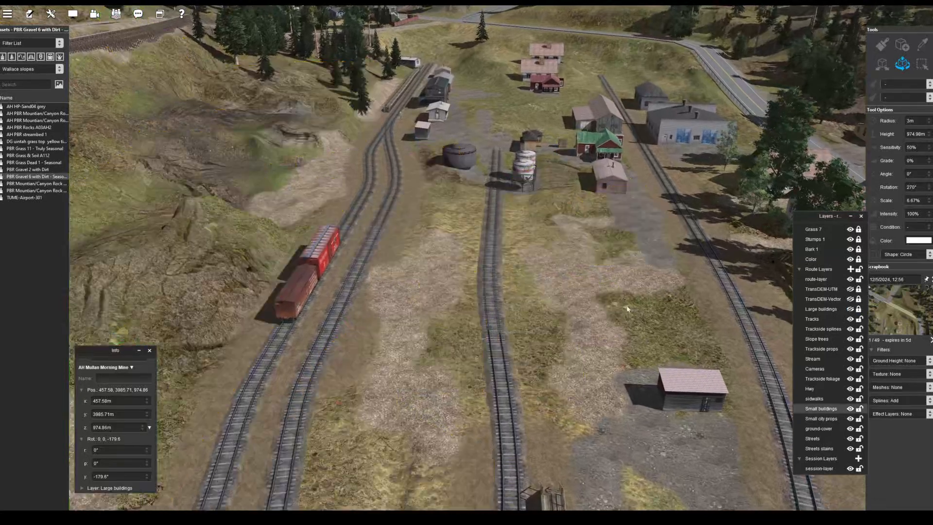
Set the radius to 6 m and rework the middle yard track's spline points, extending the track past the tanks.
left_click(490, 318)
right_click(469, 295)
left_click(491, 345)
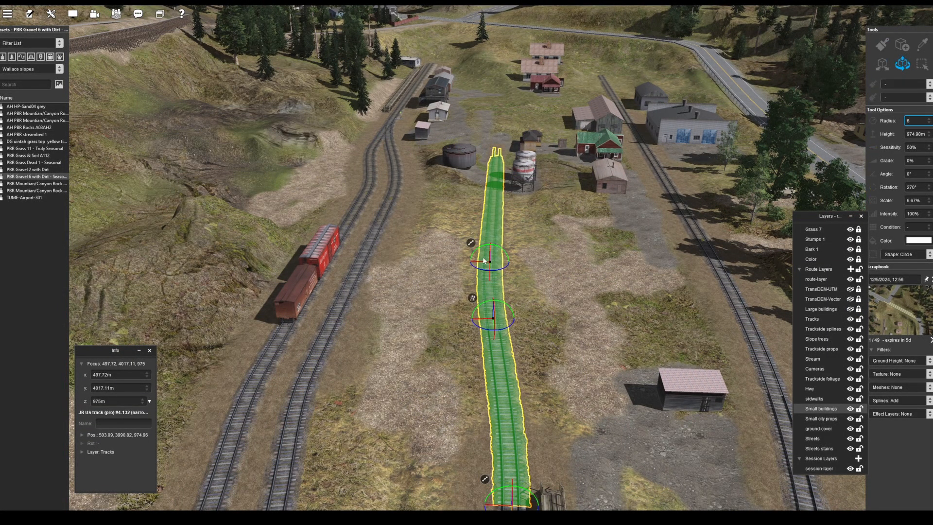
right_click(473, 297)
left_click(498, 344)
left_click(558, 310)
scroll(558, 310, "down", 3)
right_click(568, 316)
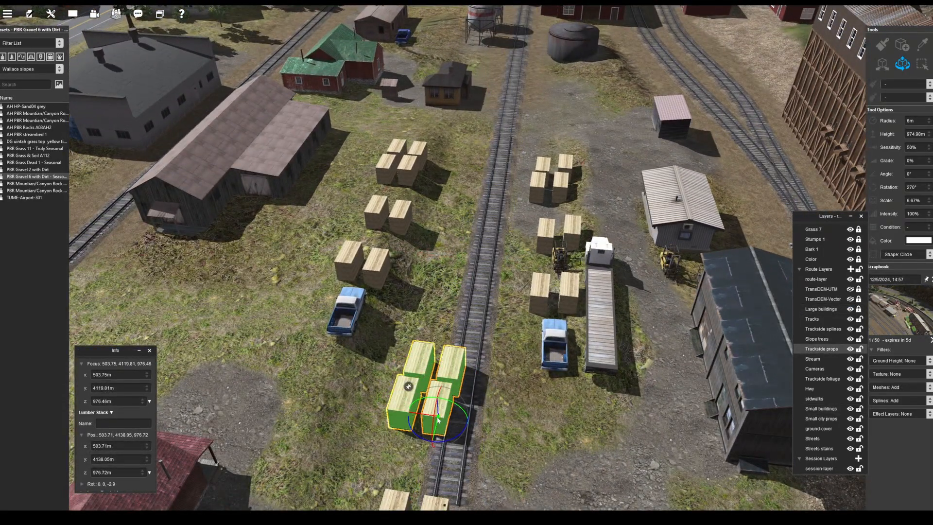
Move the group of four lumber stacks off the track and park the light blue pickup beside the long barn.
left_click_drag(438, 419, 400, 351)
left_click(341, 301)
left_click_drag(550, 347, 578, 386)
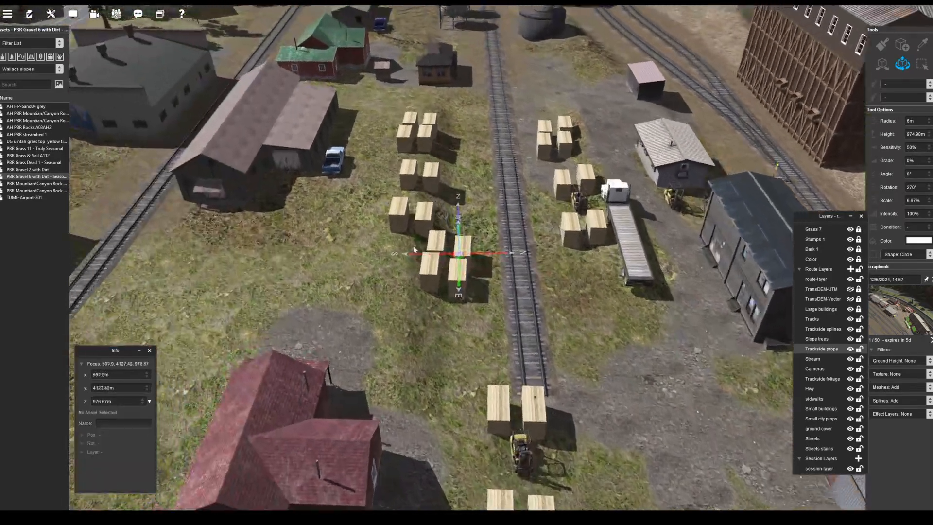
Close up the lumber stacks on the barn side of the track into two aligned columns.
left_click(509, 203)
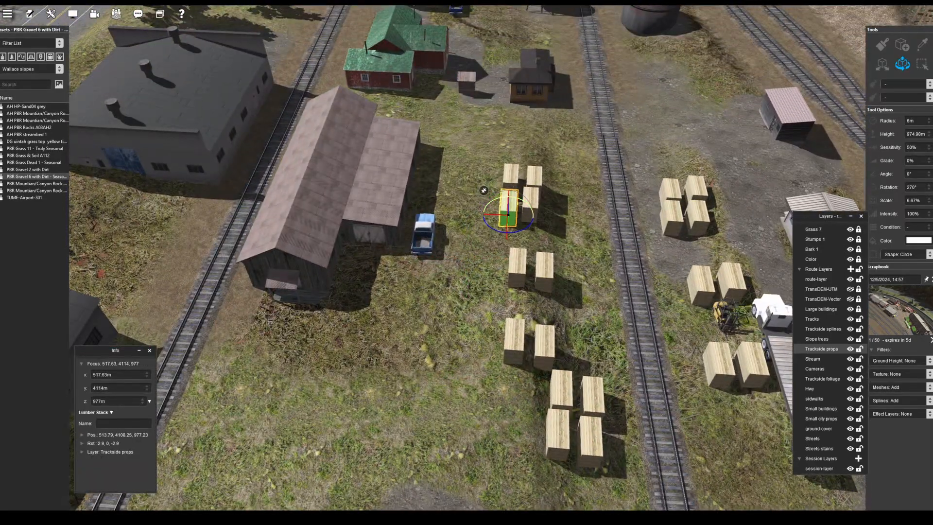
left_click_drag(543, 273, 535, 246)
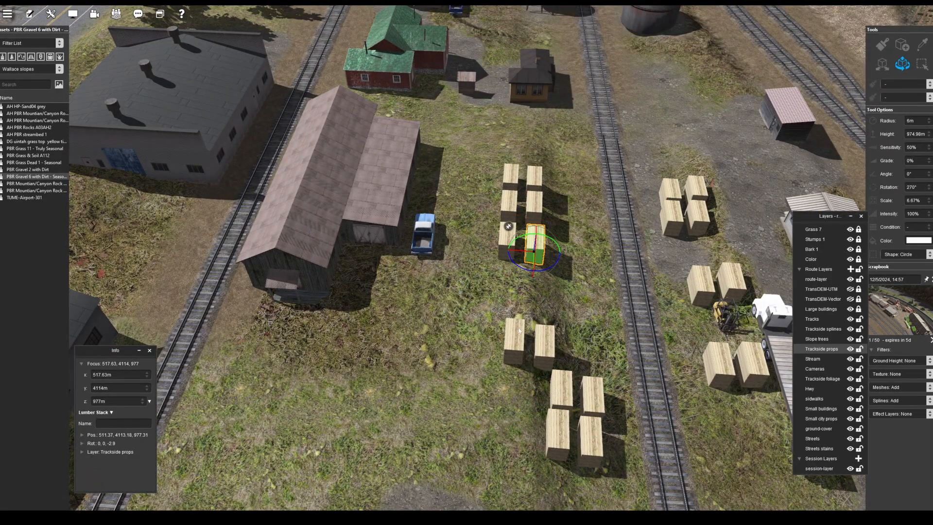
left_click_drag(514, 343, 506, 281)
left_click_drag(544, 348, 532, 286)
Add the remaining barn-side lumber stacks as a third column, and line up the stacks across the track in single file.
left_click_drag(561, 394, 562, 291)
left_click_drag(591, 388, 562, 238)
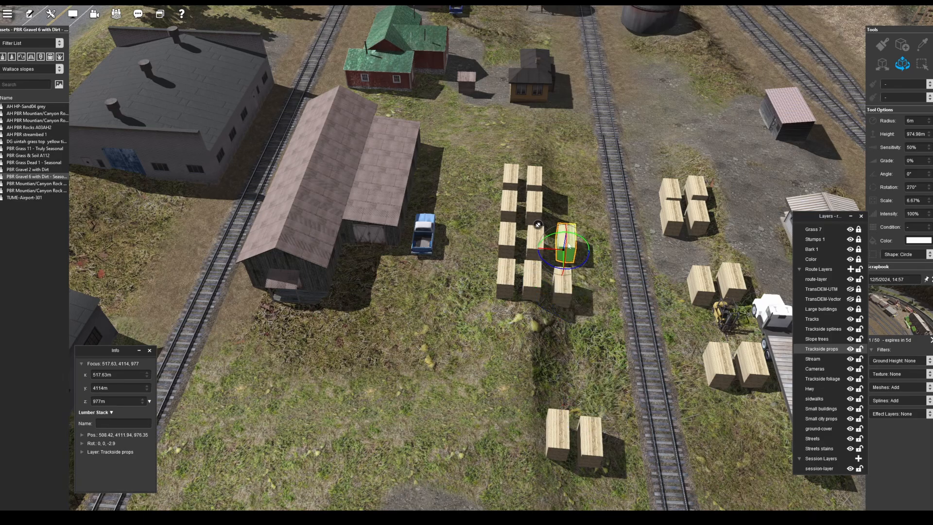
left_click_drag(590, 432, 567, 221)
left_click_drag(557, 434, 568, 336)
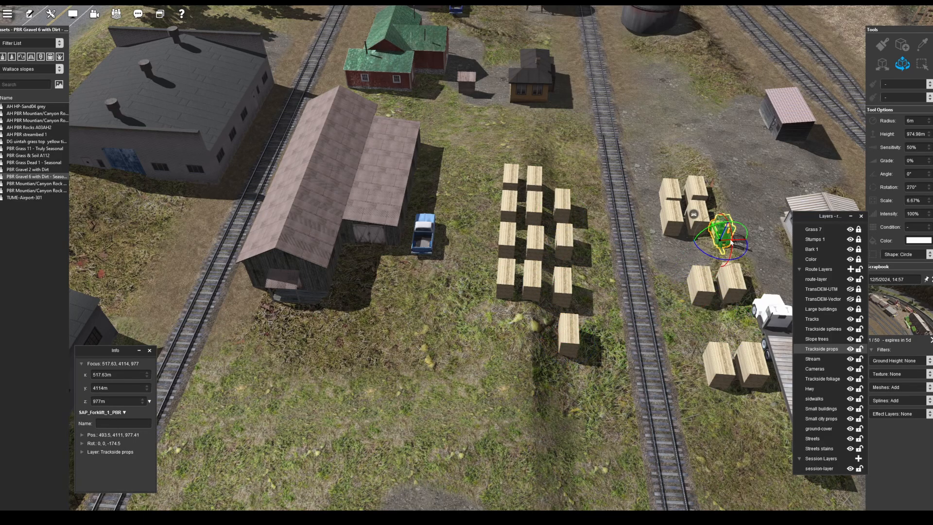
left_click_drag(731, 242, 689, 262)
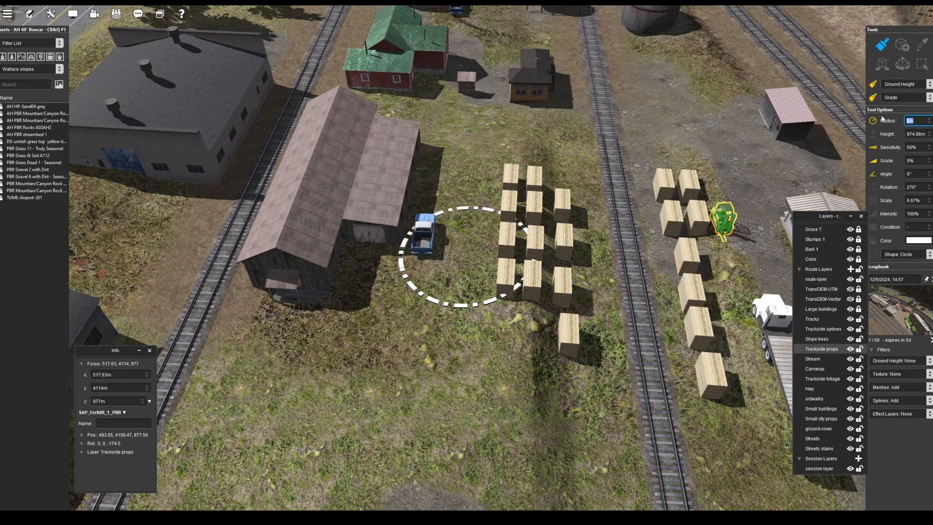
Set the Ground Height Grade brush radius to 10 m and level the ground under the lumber stacks on both track sides.
type("10")
key("Return")
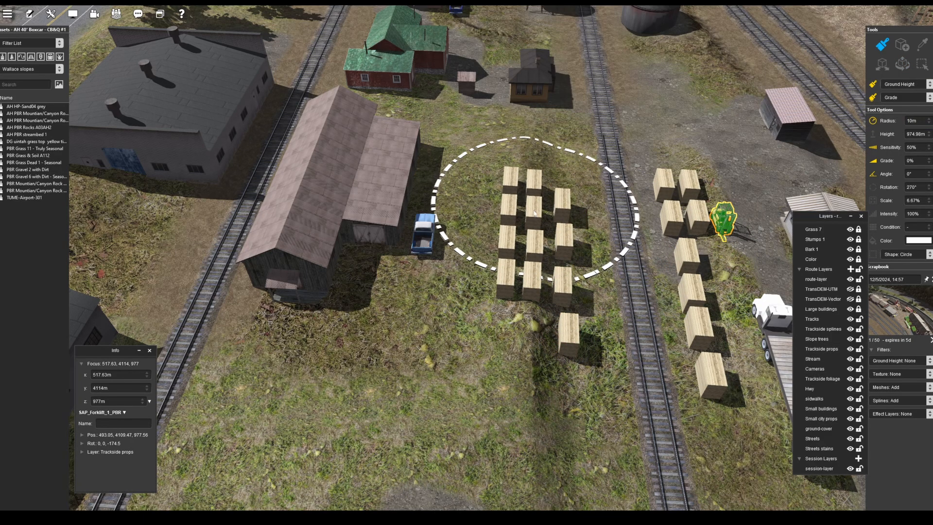
mouse_move(535, 209)
left_mouse_down()
mouse_move(516, 359)
mouse_move(688, 188)
left_mouse_up()
right_click(738, 383)
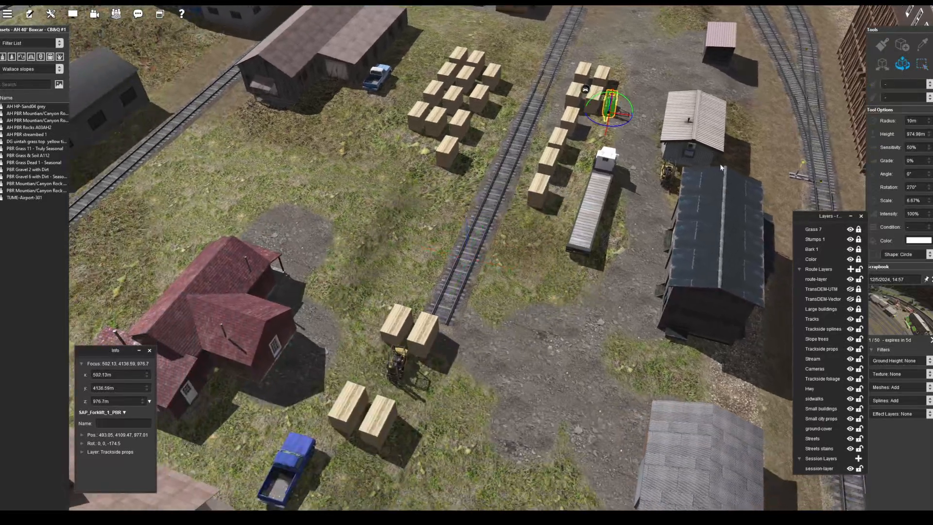
Move the lumber stacks behind the track's end into the trackside rows, and bring the forklift near them.
left_click_drag(441, 293, 492, 249)
left_click_drag(431, 334, 518, 259)
left_click_drag(383, 413, 543, 267)
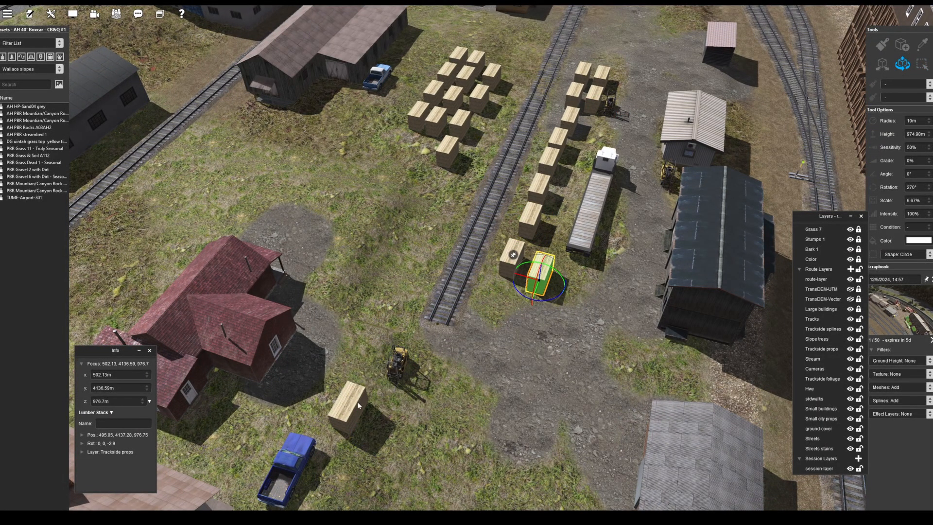
left_click_drag(357, 404, 513, 64)
left_click_drag(397, 371, 615, 300)
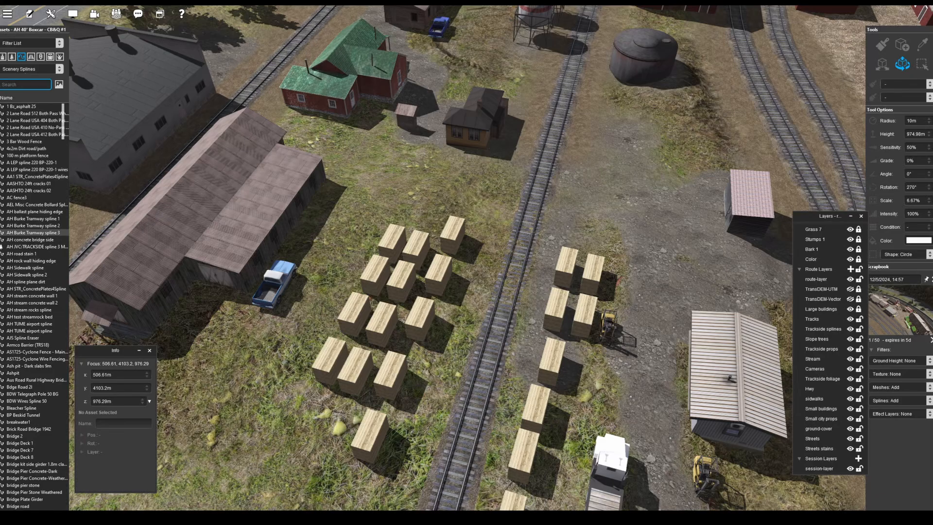
Search the scenery splines for "board" and lay OldWest.BoardWalk.v1-15x8m on the Trackside splines layer between the lumber rows.
type("board")
left_click(822, 329)
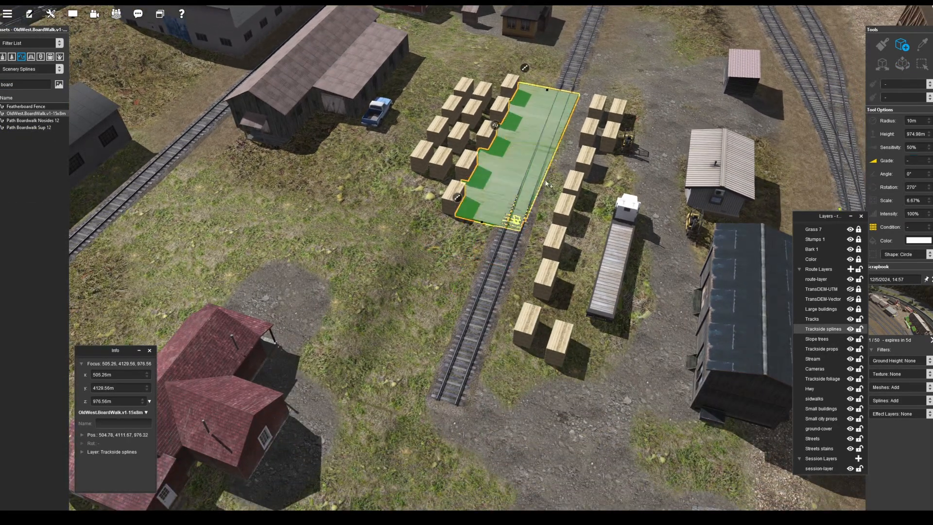
right_click_drag(545, 184, 463, 272)
Shift both ends of the boardwalk sideways so that it sits centred over the track.
key("e")
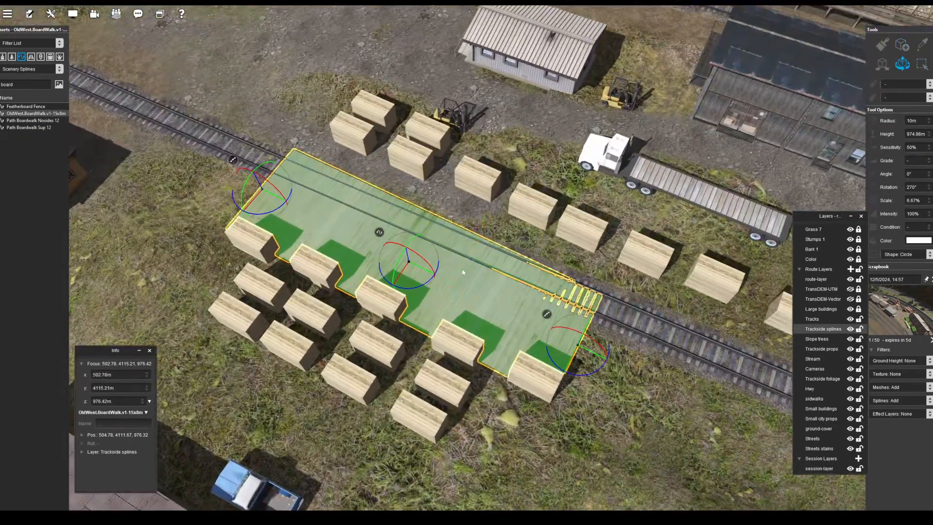
left_click_drag(262, 189, 277, 176)
left_click_drag(578, 346, 598, 317)
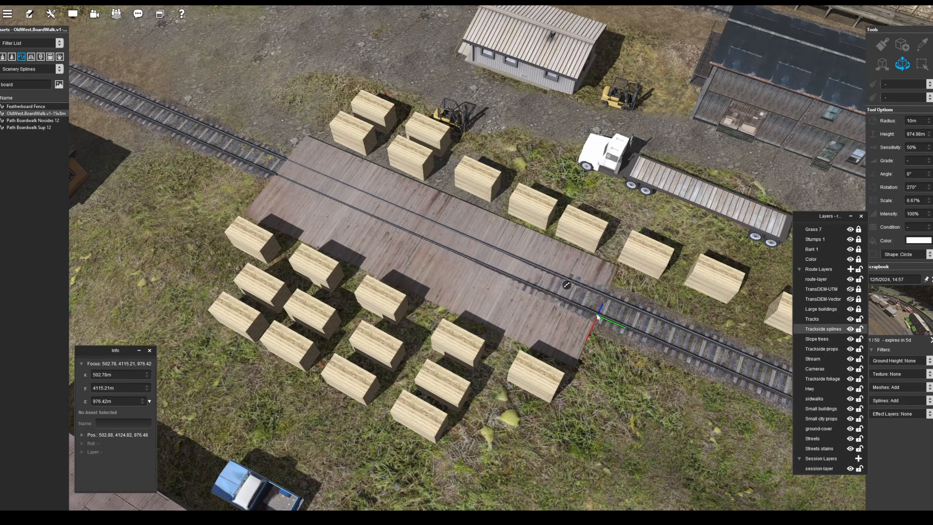
Place a second boardwalk section under the lumber row beside the flatbed truck, and set the scrapbook's Meshes filter to None.
right_click_drag(386, 224, 489, 228)
left_click_drag(503, 210, 374, 236)
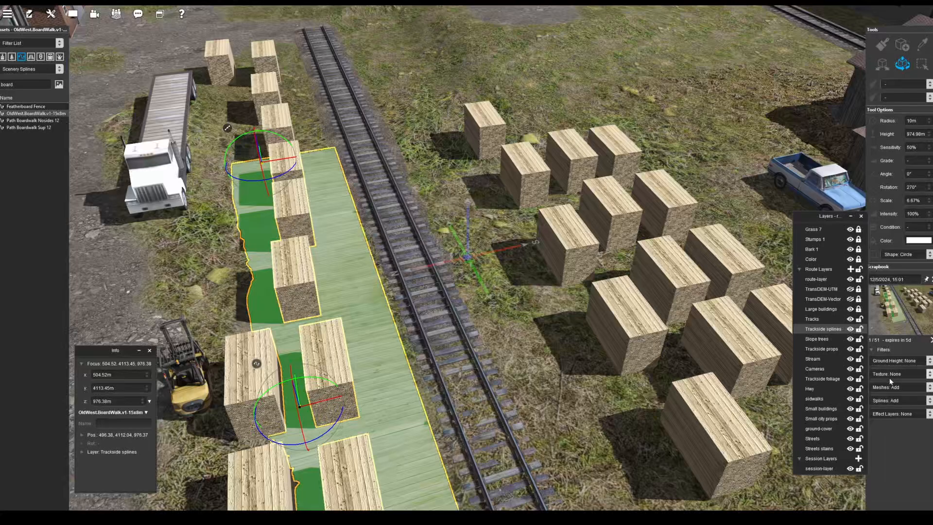
left_click(894, 385)
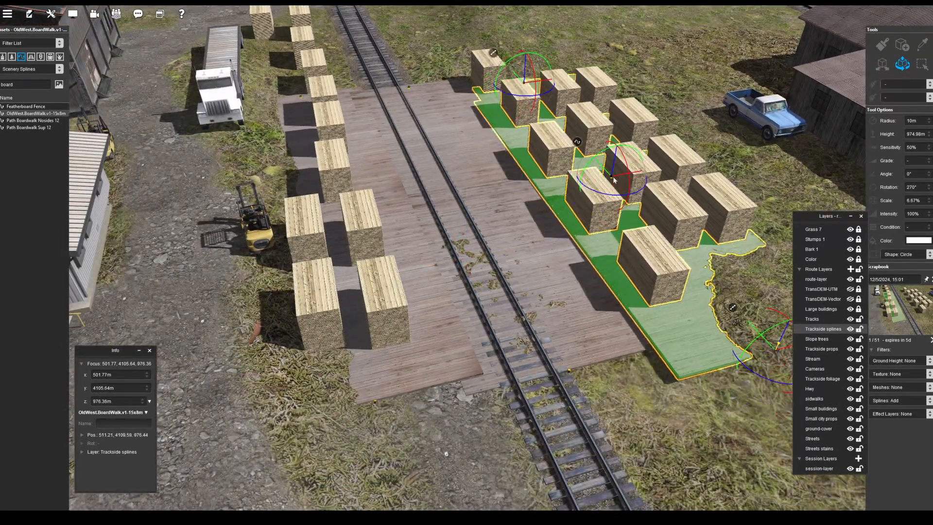
Adjust the control points of the boardwalk under the lumber rows beside the track so its planks lie flat above the grass.
left_click_drag(599, 189, 313, 204)
right_click_drag(500, 287, 340, 257)
left_click_drag(330, 255, 491, 260)
right_click_drag(491, 259, 491, 330)
left_click(574, 385)
right_click_drag(574, 385, 621, 307)
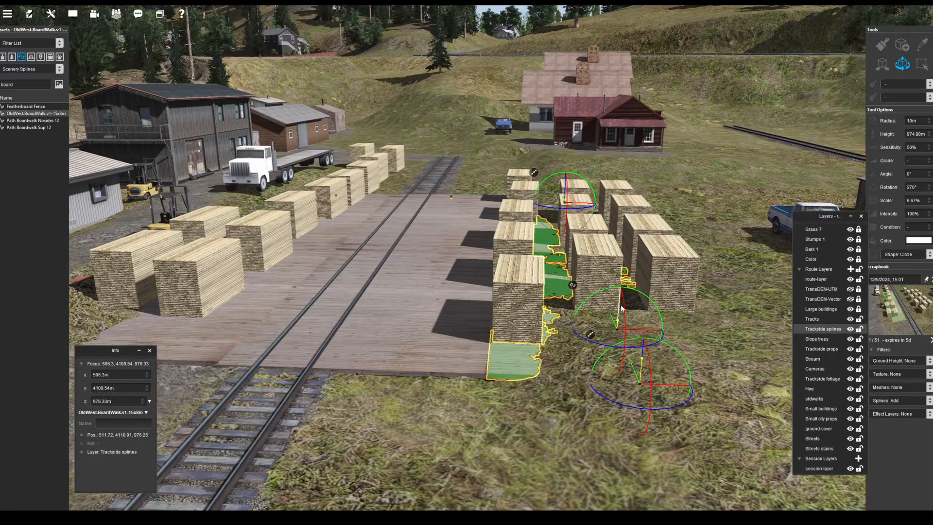
right_click(571, 283)
left_click(586, 335)
right_click_drag(588, 335, 578, 388)
right_click_drag(602, 297, 644, 292)
left_click(646, 291)
left_click(646, 339)
left_click(416, 219)
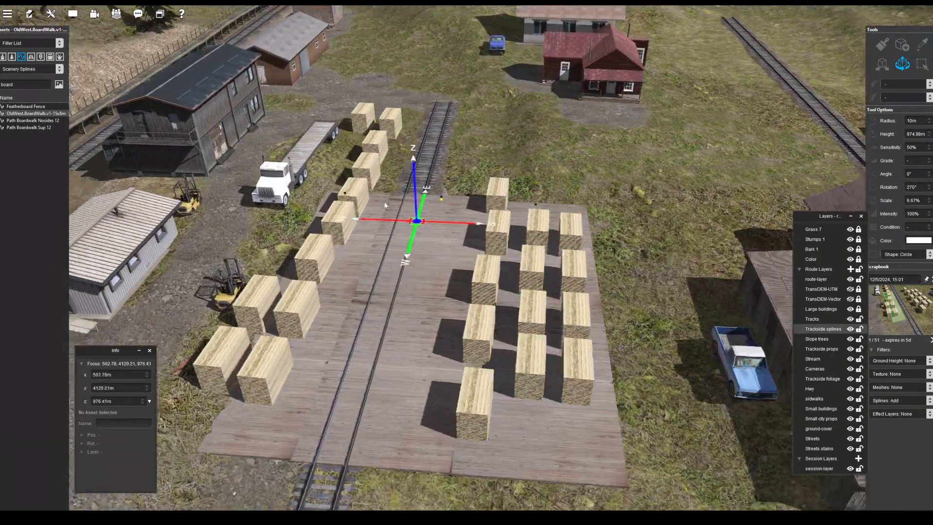
Paint the AH HP-Sand04 grey ground texture with a 5 m brush around the lumber yard's boardwalk and flatbed truck.
mouse_move(343, 198)
right_mouse_down()
mouse_move(466, 214)
mouse_move(418, 204)
right_mouse_up()
left_click(882, 45)
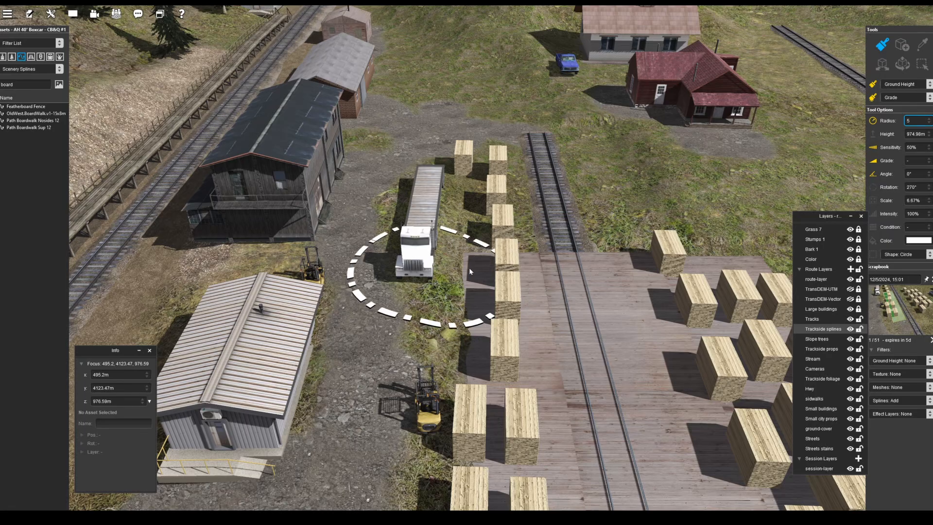
right_click_drag(532, 431, 418, 268)
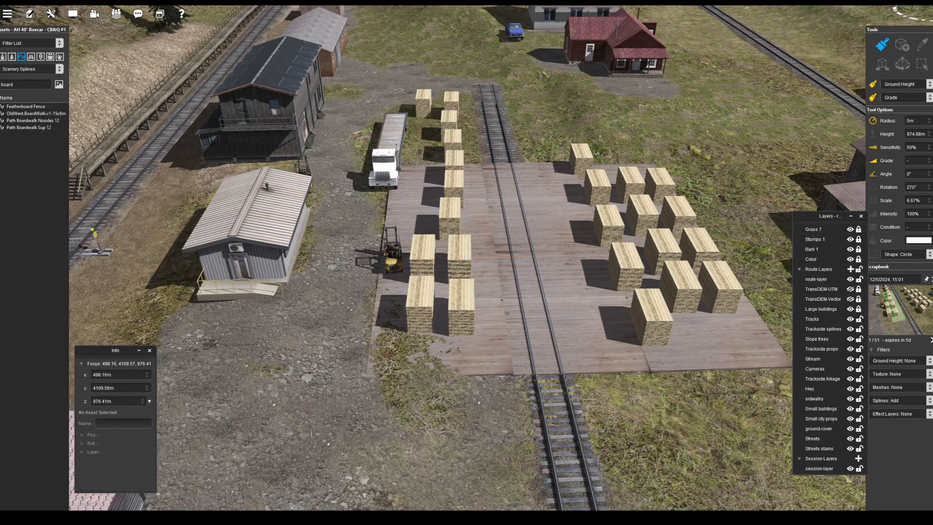
left_click(323, 425)
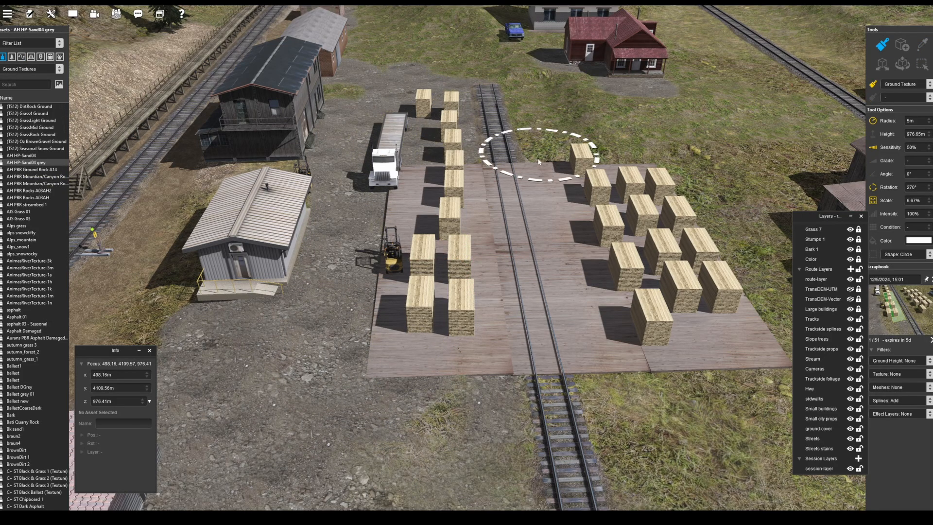
key("Right")
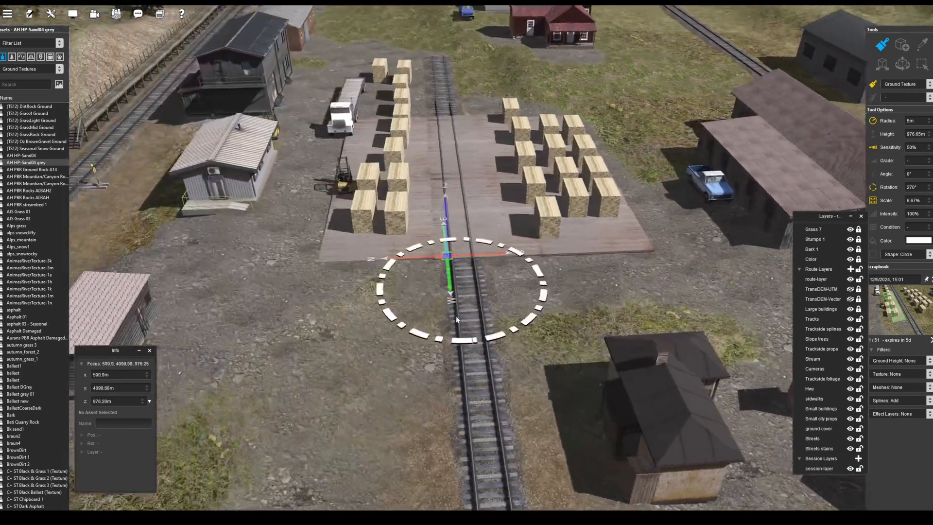
right_click(474, 151)
Extend the grey ground texture past the track's end towards the red house and along the dark-roofed sheds.
right_click(532, 93)
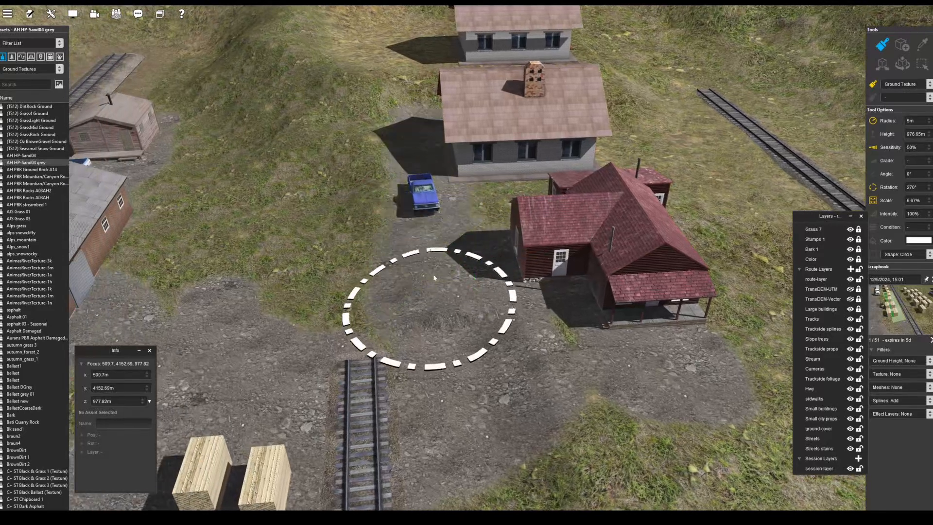
right_click(421, 78)
right_click(452, 466)
right_click(440, 410)
right_click(274, 296)
key("Left")
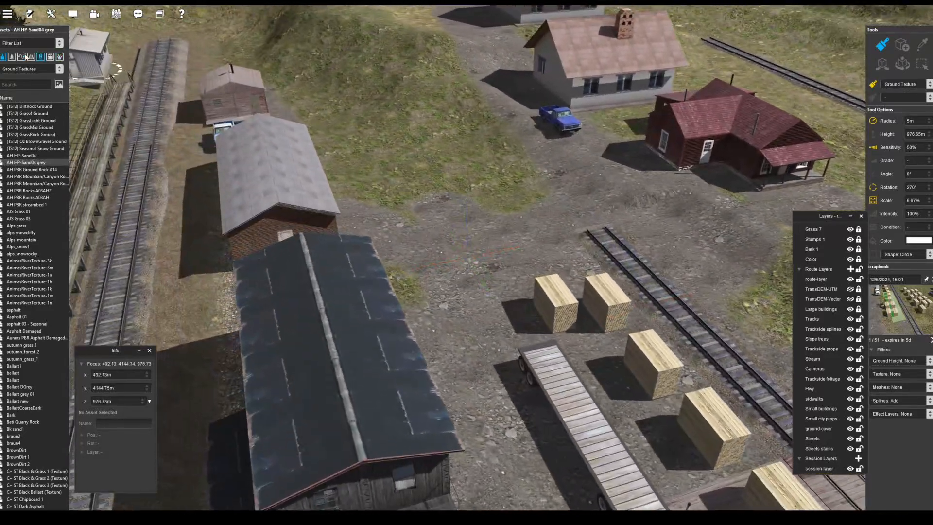
Search the track objects for "rust" and place US bumper darkrusty at the end of the lumber yard track.
left_click(30, 57)
left_click(25, 85)
type("bumper")
key("BackSpace")
key("BackSpace")
key("BackSpace")
key("BackSpace")
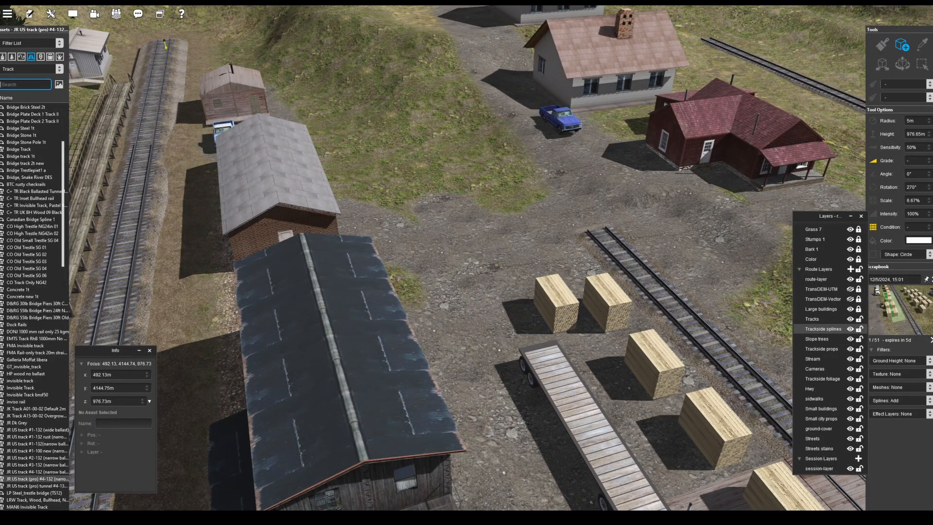
type("rust")
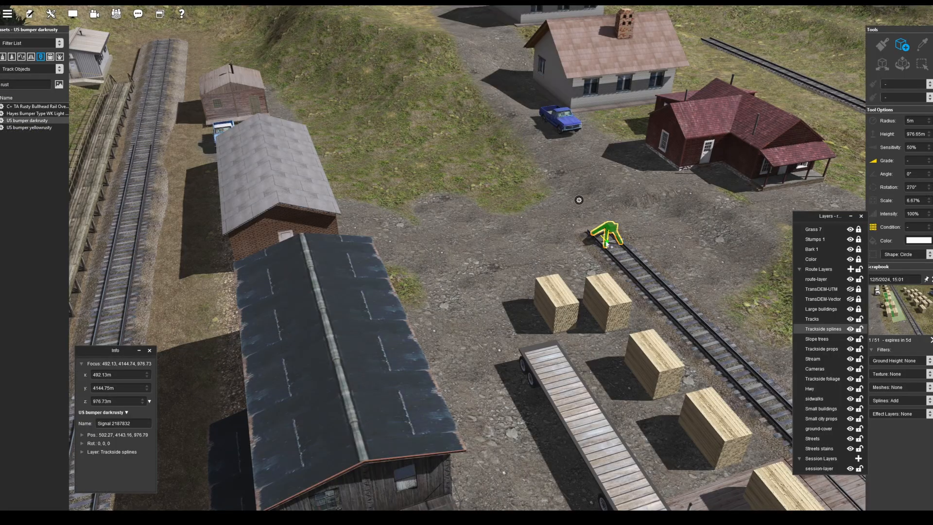
Place another US bumper darkrusty at the end of the siding behind the houses.
right_click(299, 75)
left_click(271, 133)
right_click(728, 112)
right_click(777, 185)
left_click(454, 250)
scroll(466, 257, "down", 3)
right_click(697, 306)
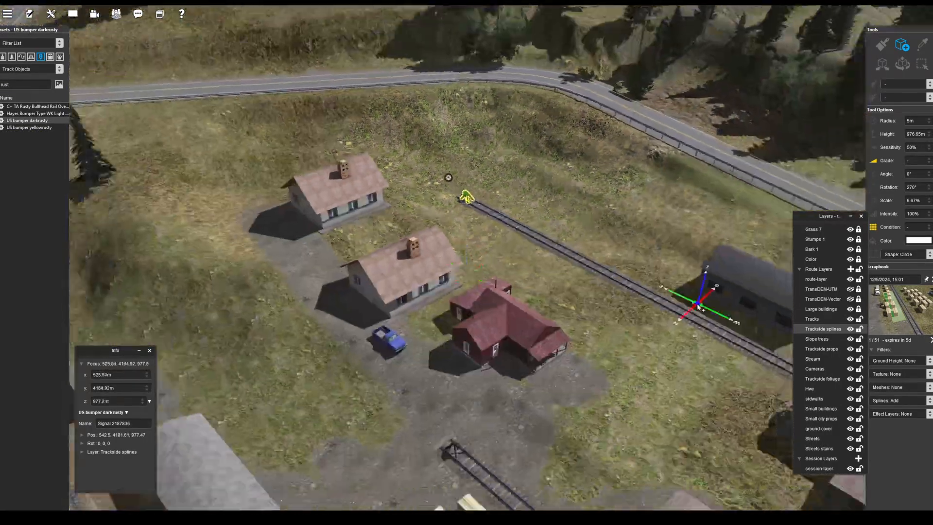
Reposition the large metal industry building at the end of the gravel drive and move the dark two-storey house beside it.
right_click(607, 350)
right_click(699, 349)
scroll(466, 291, "down", 5)
right_click(345, 301)
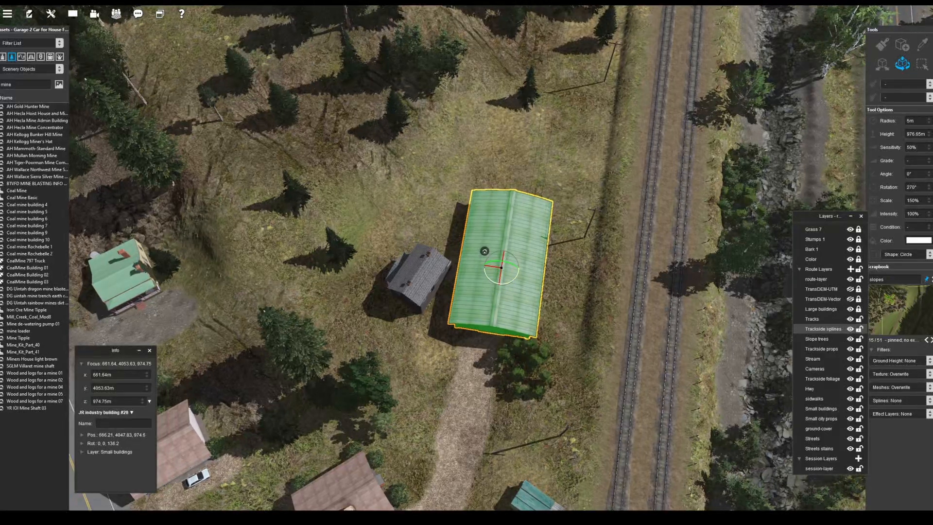
left_click(527, 366)
left_click_drag(527, 366, 559, 196)
left_click_drag(419, 279, 423, 372)
right_click(421, 413)
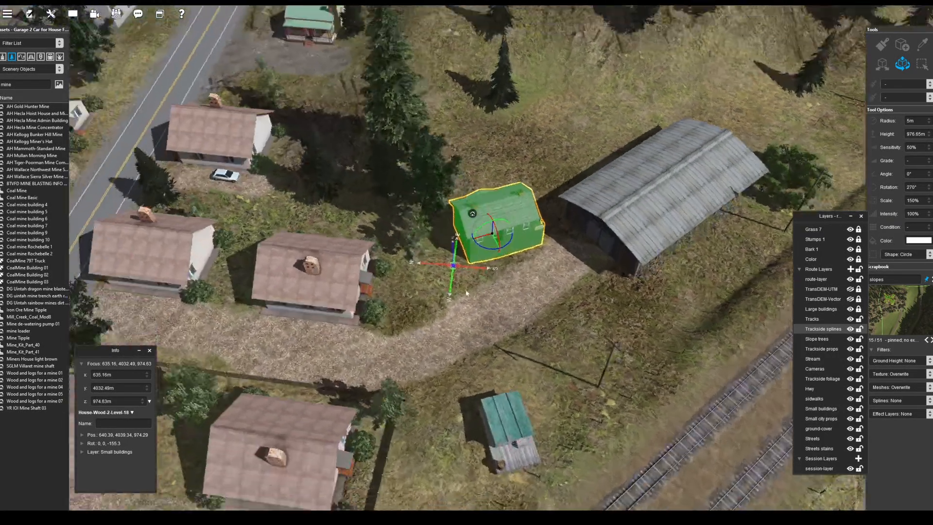
left_click_drag(505, 246, 520, 184)
Move the green-roofed toolshed to the edge of the gravel drive, next to the front of the metal barn.
left_click_drag(507, 443, 594, 359)
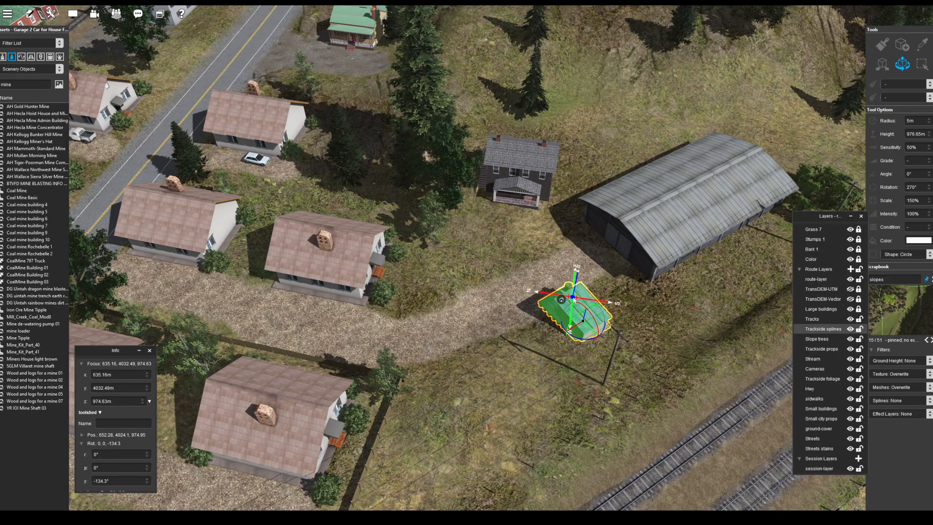
right_click(574, 298)
scroll(573, 298, "up", 5)
middle_click_drag(574, 297, 587, 282)
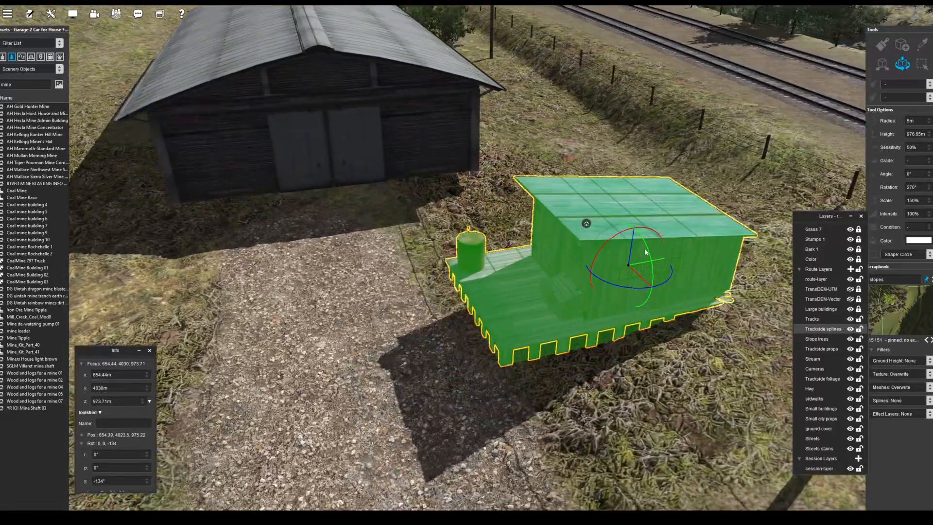
left_click_drag(607, 272, 659, 237)
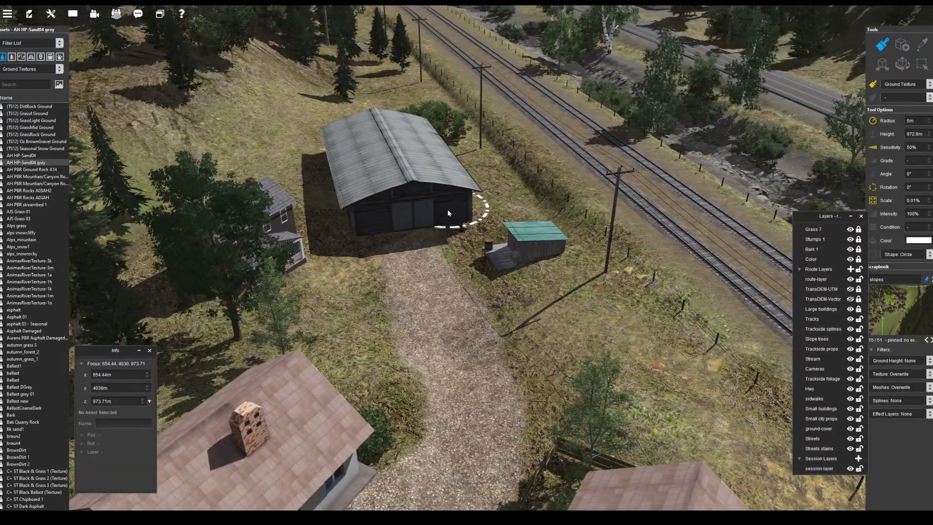
Paint the AH HP-Sand04 grey ground texture with a 5 m brush around the metal barn, toolshed and dark house.
mouse_move(321, 263)
left_mouse_down()
mouse_move(354, 320)
mouse_move(374, 248)
left_mouse_up()
left_click_drag(518, 341, 525, 311)
right_click_drag(525, 311, 400, 246)
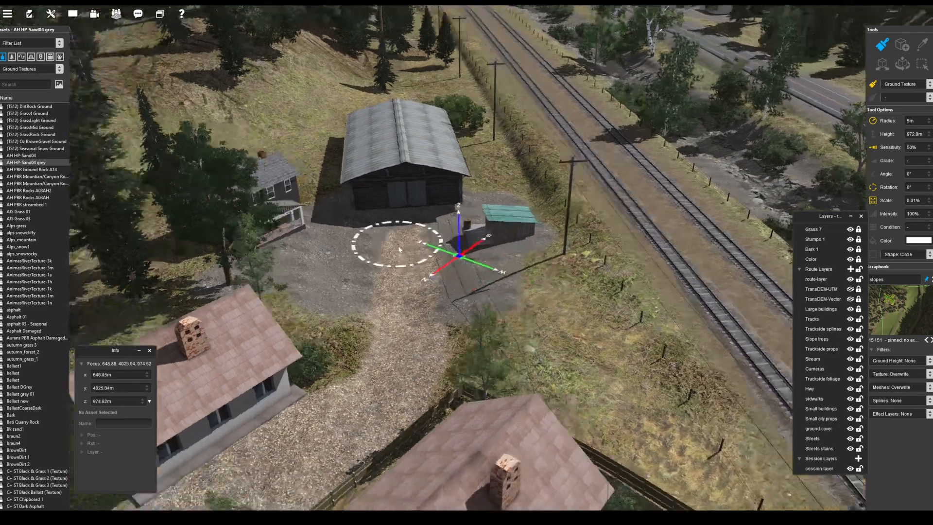
Search the scenery objects for "tank" and place Rusty Tank objects and a tall cylindrical tank around the barn and toolshed.
scroll(399, 246, "up", 3)
left_click(25, 85)
type("tank")
left_click(12, 56)
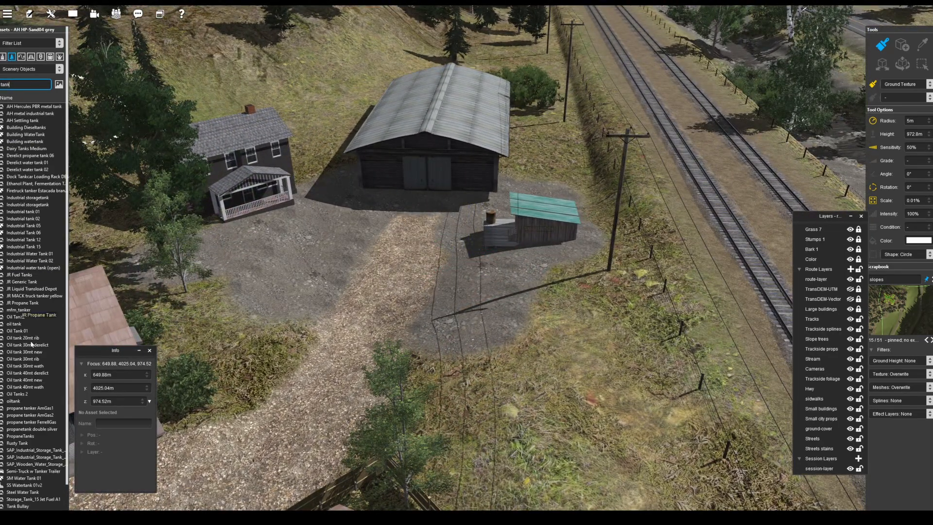
left_click(520, 336)
key("ctrl+z")
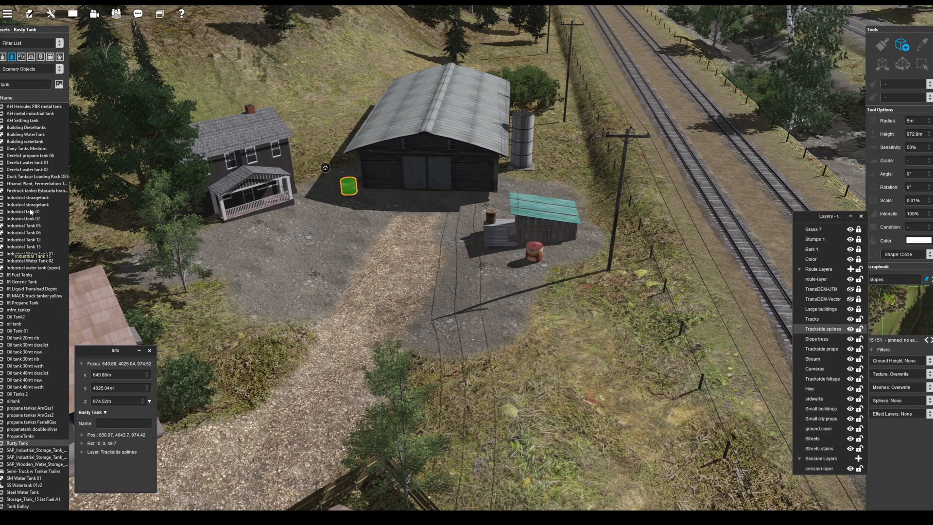
Place Derelict water tank 01 beside the long grey shed and position a JR MACK truck tanker yellow.
key("s")
key("a")
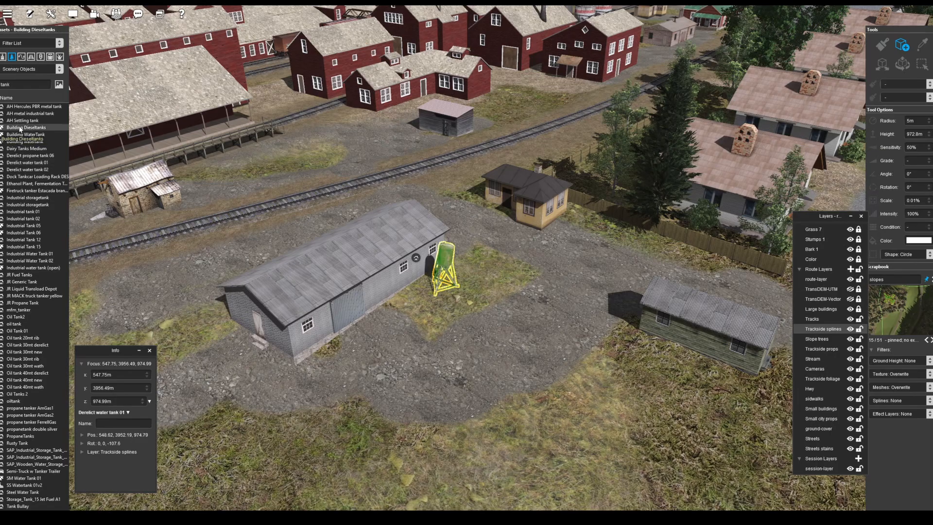
left_click(30, 296)
key("d")
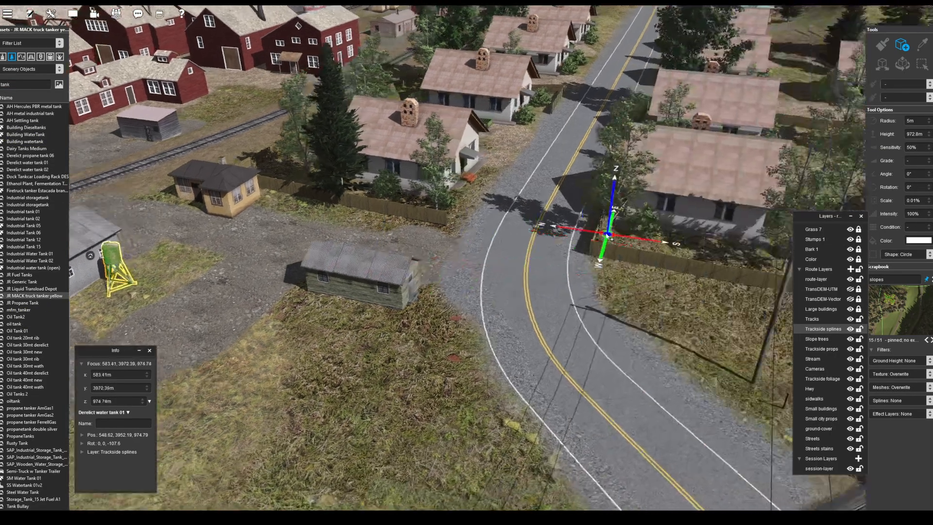
key("w")
left_click(509, 228)
left_click_drag(515, 241, 507, 255)
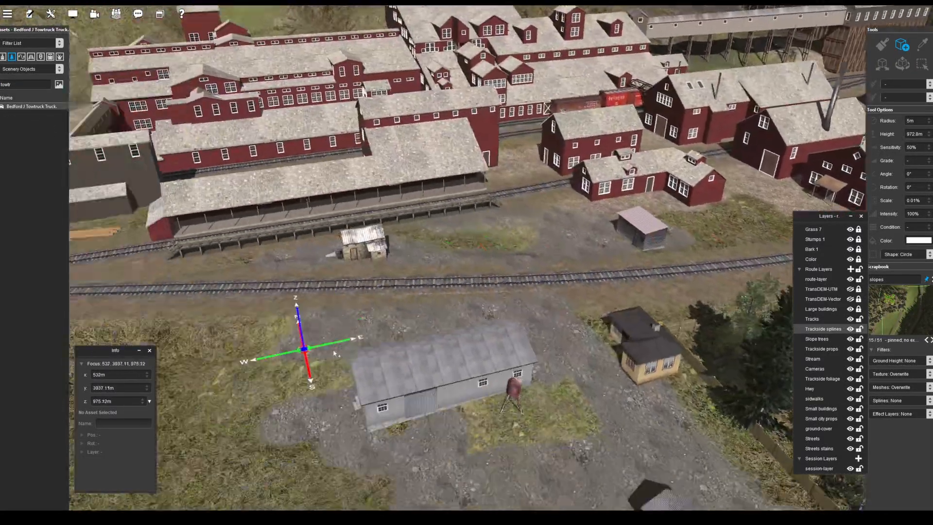
Place the Bedford J Towtruck in front of the long grey shed and turn it to a heading of 88°.
left_click(566, 335)
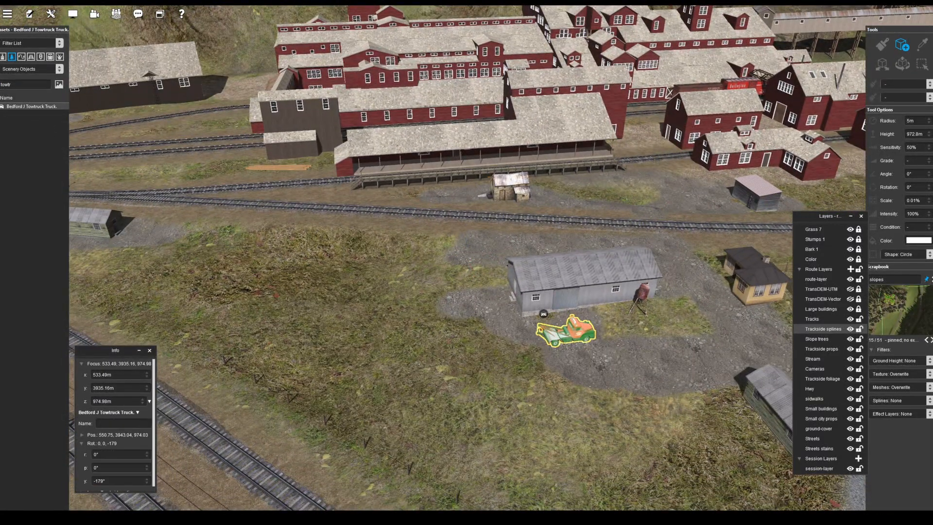
left_click_drag(138, 483, 258, 410)
Search the scenery objects for "barr" and scatter Barrel 3a - Seasonal and derelict barrels along the red mill buildings.
type("barr")
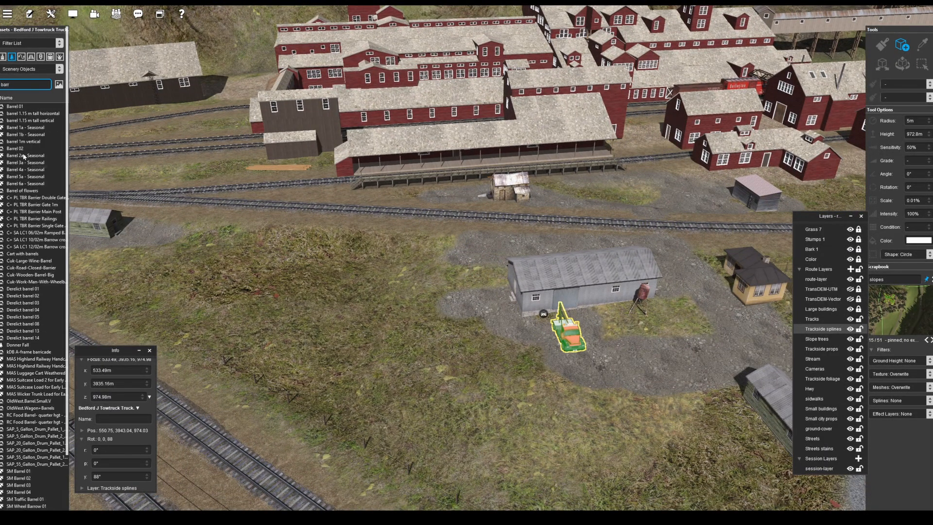
right_click_drag(680, 221, 593, 308)
left_click(320, 357)
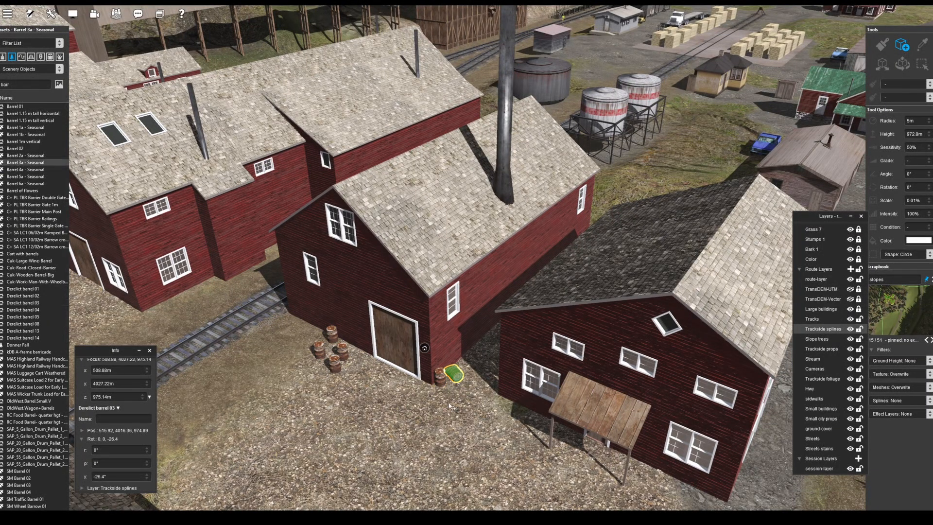
Search the scenery objects for "work" and place AH Cuk-Work-Truck beside the garage with blue doors.
type("work")
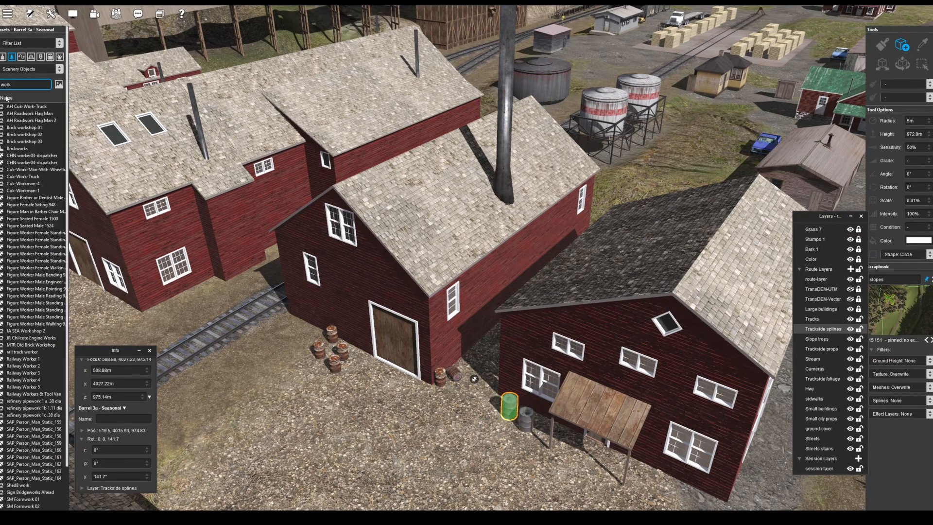
scroll(468, 263, "down", 5)
right_click_drag(619, 170, 468, 263)
left_click(462, 271)
Place Cuk-Work-Truck in the yard in front of the green-roofed house across the road.
left_click(24, 177)
right_click(639, 286)
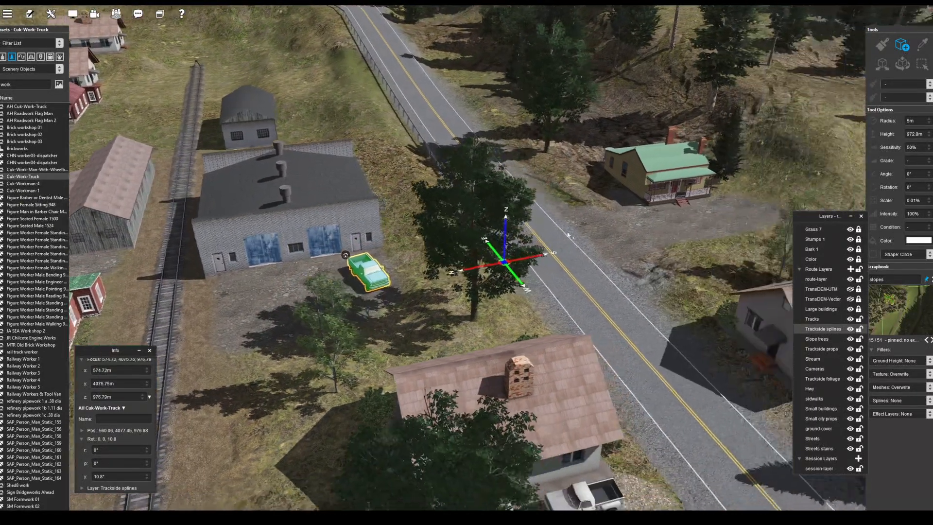
left_click(634, 200)
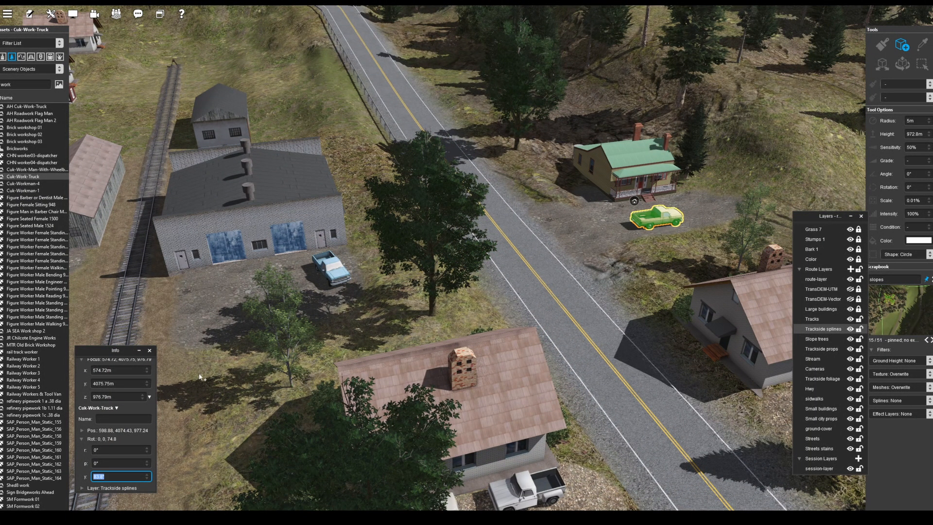
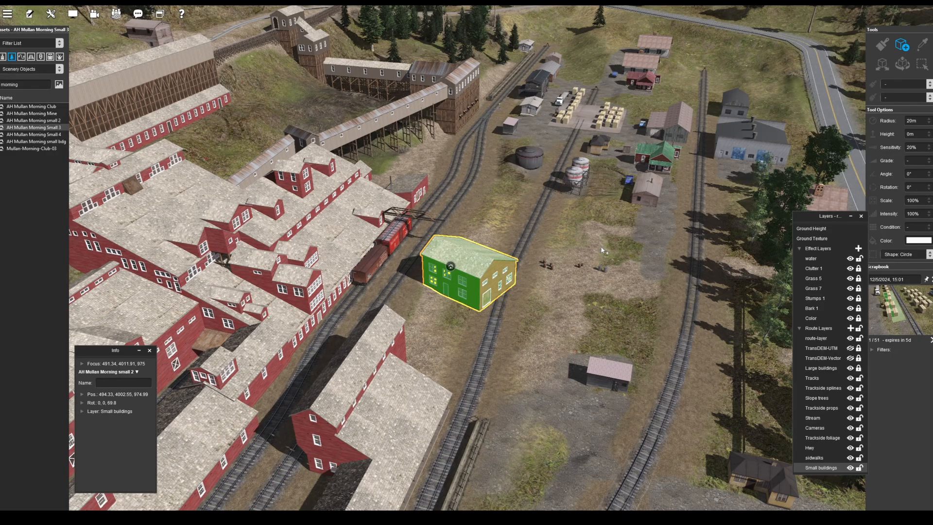
Place AH Mullan Morning Small 3 and Small 4 near the middle track, and rotate the Small 2 building alongside the track.
left_click(602, 250)
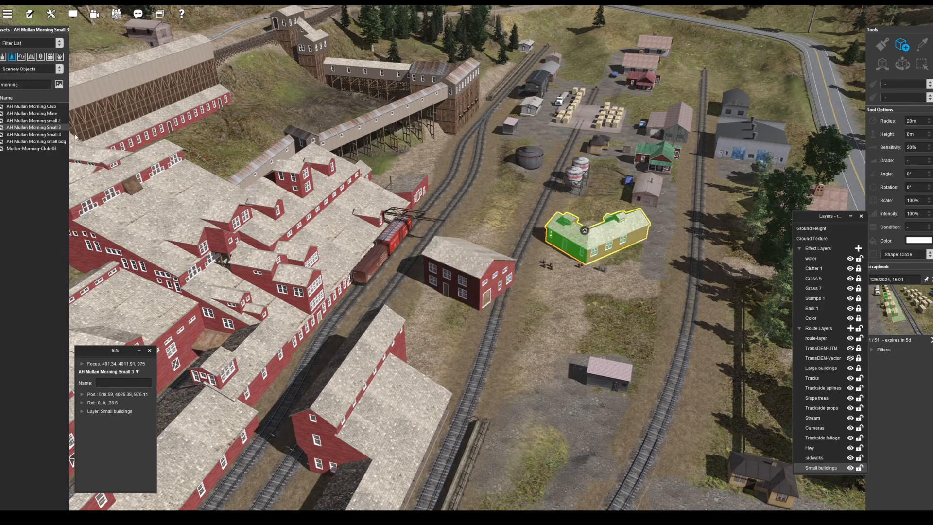
left_click(526, 232)
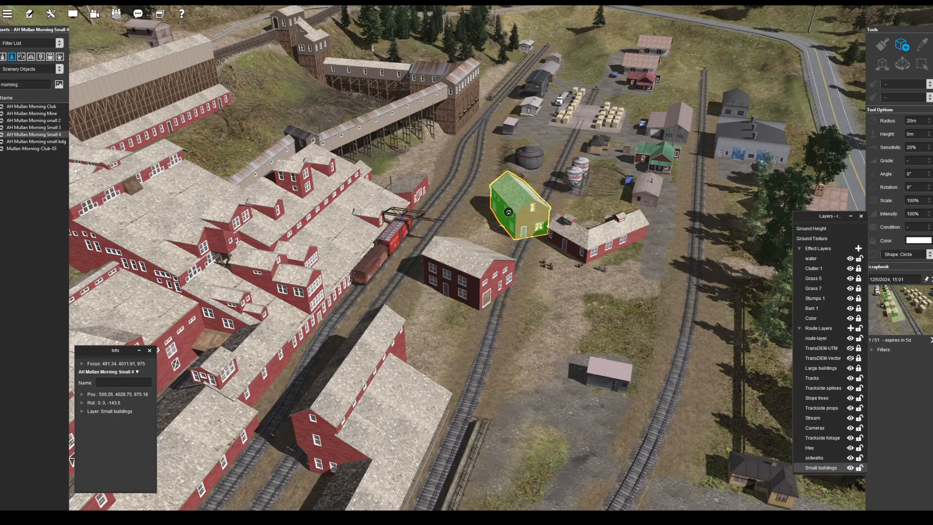
left_click(500, 274)
left_click_drag(460, 298, 433, 305)
Move and turn the AH Mullan Morning Small 3 and Small 4 buildings into the clearing beyond the middle track.
left_click(582, 254)
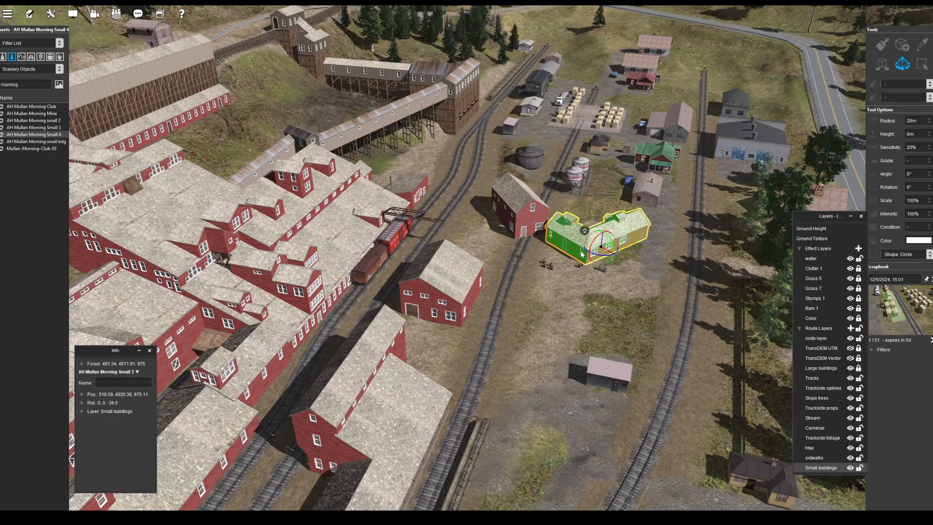
left_click_drag(582, 255, 539, 298)
left_click_drag(539, 230, 607, 254)
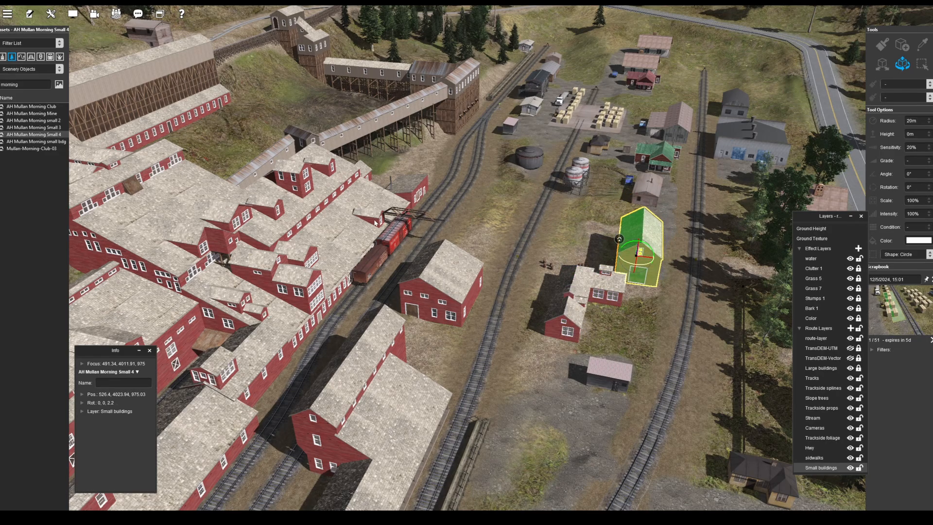
Search the scenery objects for "lumber" and set AH Wallace Lumber Mill bdg 2 lengthwise between the tracks beside the mill.
type("lumber")
left_click(487, 229)
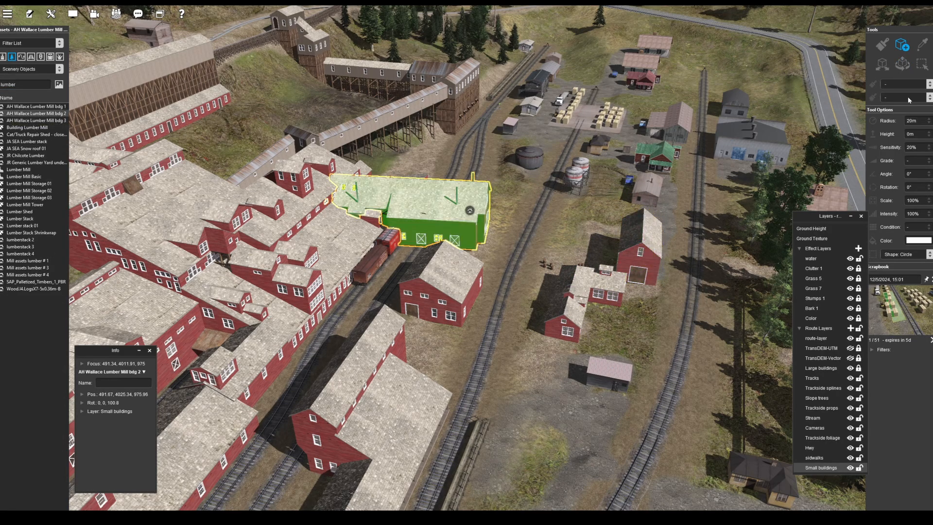
left_click_drag(490, 237, 507, 191)
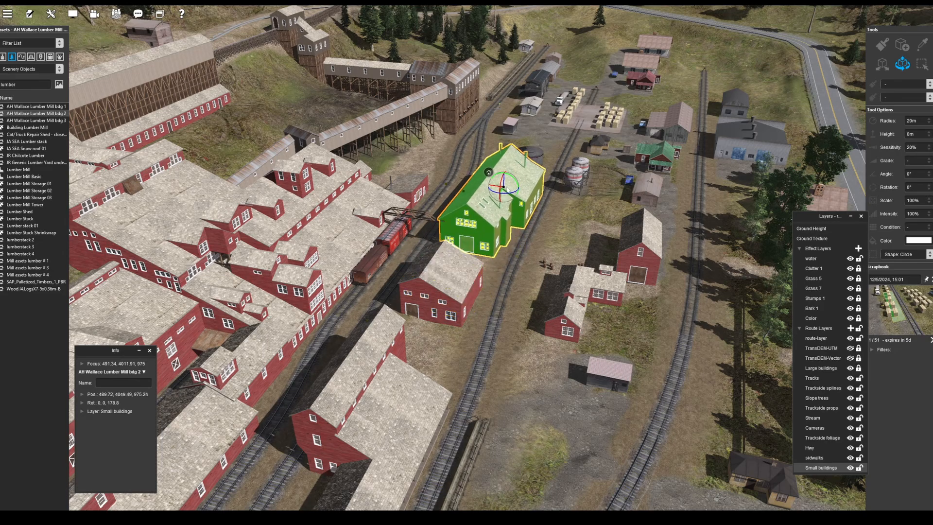
Nudge AH Wallace Lumber Mill bdg 2 beside the mill and place AH Wallace Lumber Mill bdg 3 across the middle track from it.
left_click_drag(439, 297, 432, 317)
left_click_drag(504, 188, 496, 194)
left_click(36, 120)
left_click(567, 229)
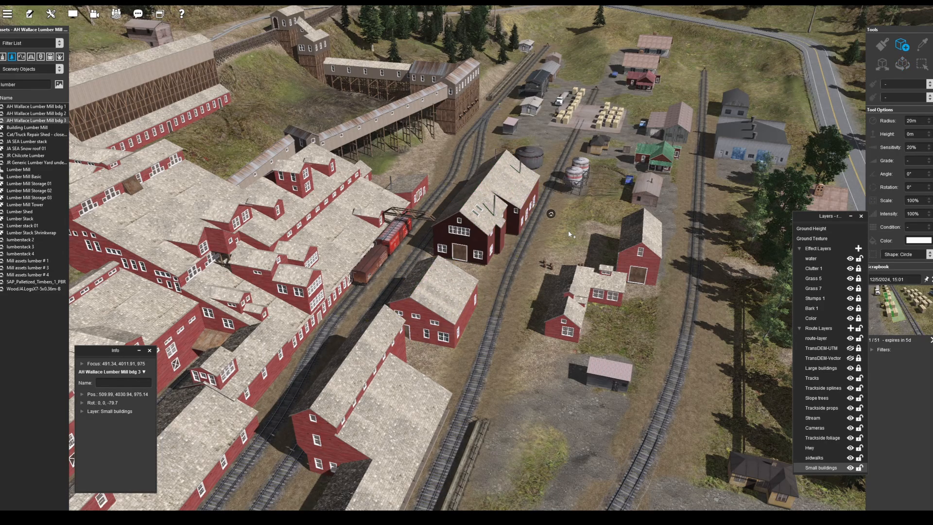
Set AH Mullan Morning Small 2's rotation to 180° and exchange its place with Small 4, putting Small 4 between the tracks.
left_click(902, 64)
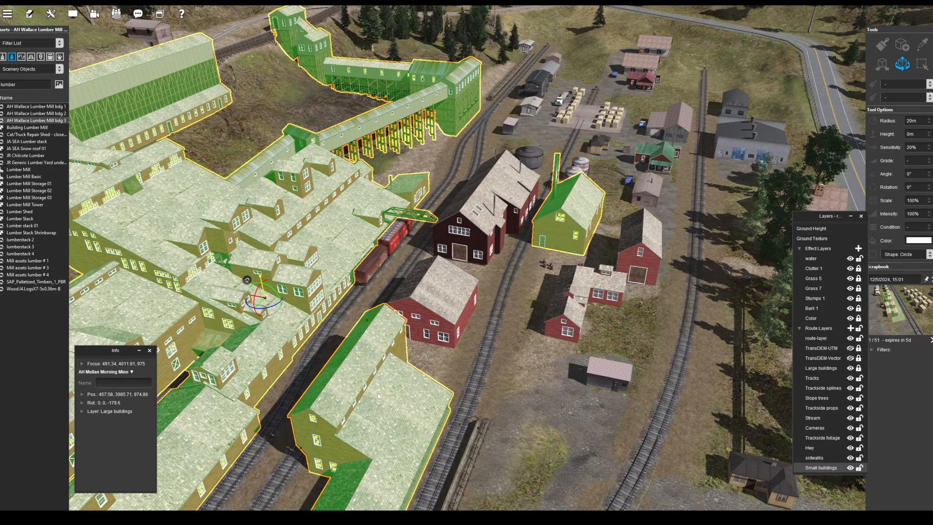
left_click(436, 297)
left_click_drag(104, 440, 73, 441)
type("180")
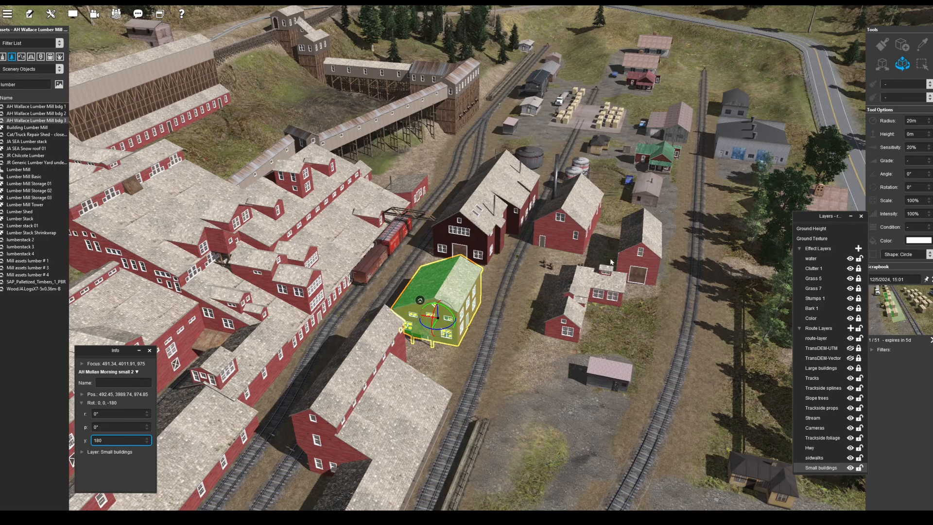
left_click_drag(453, 315, 659, 310)
left_click(640, 243)
left_click_drag(642, 242, 474, 311)
Set the rotation of AH Mullan Morning Small 4 and of AH Wallace Lumber Mill bdg 3 and bdg 2 to 180°.
type("180")
left_click_drag(105, 440, 48, 433)
left_click(568, 210)
type("180")
left_click(479, 211)
left_click_drag(108, 440, 42, 434)
type("180")
left_click(432, 352)
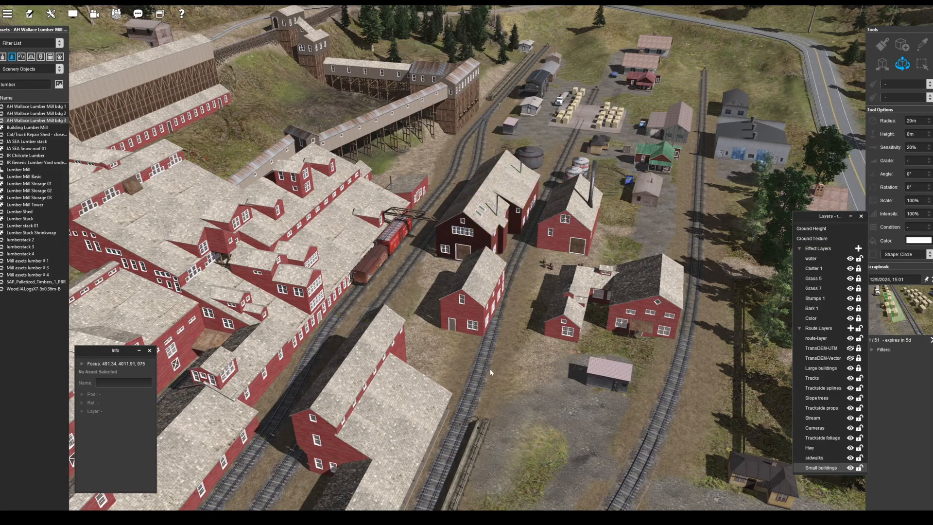
Move AH Mullan Morning Small 2 beside AH Wallace Lumber Mill bdg 3 and check Small 4's track clearance with the Large buildings layer briefly hidden.
scroll(473, 296, "up", 5)
scroll(479, 268, "down", 5)
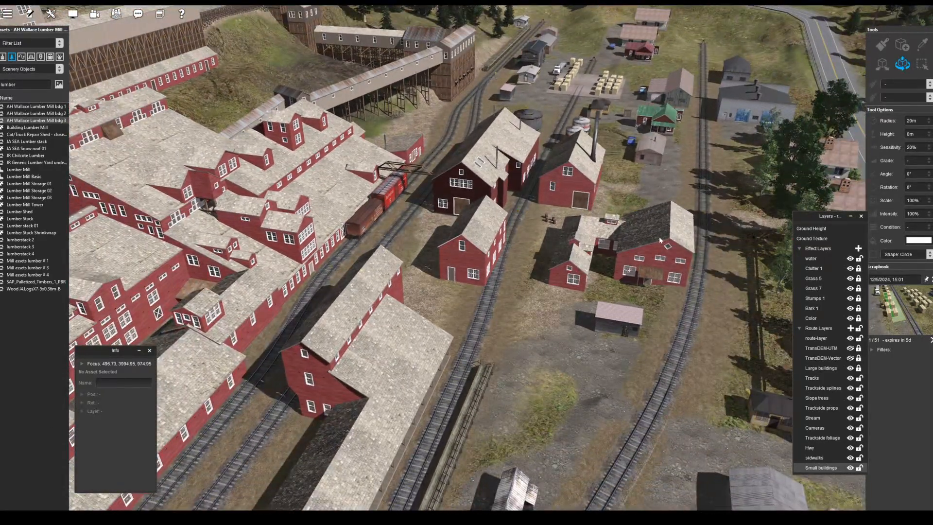
left_click(449, 258)
left_click_drag(438, 262, 436, 265)
right_click_drag(405, 267, 505, 238)
left_click(517, 238)
left_click(849, 368)
left_click(466, 230)
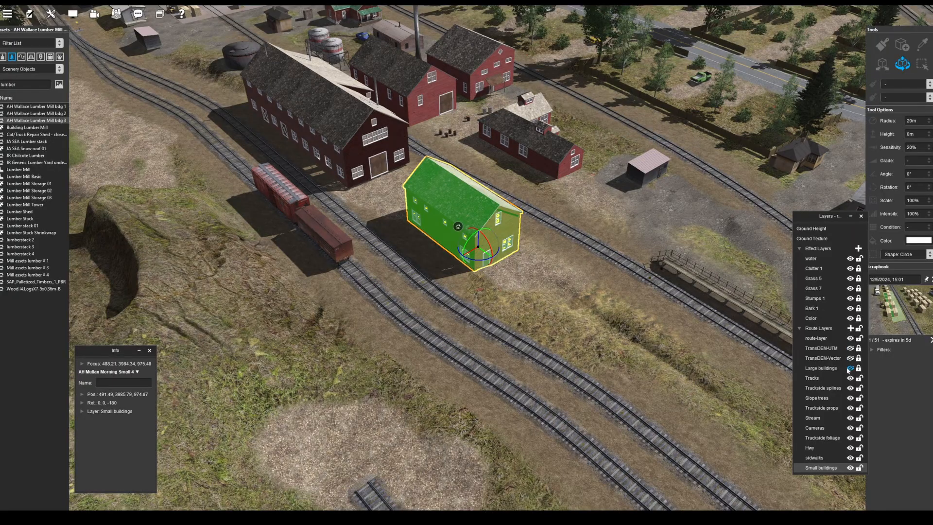
left_click(848, 369)
Nudge AH Mullan Morning Small 4 and AH Wallace Lumber Mill bdg 2 into line between the mill tracks.
right_click_drag(478, 272, 419, 278)
left_click(417, 195)
left_click_drag(402, 246, 402, 257)
right_click_drag(554, 391, 497, 350)
left_click_drag(457, 141, 465, 142)
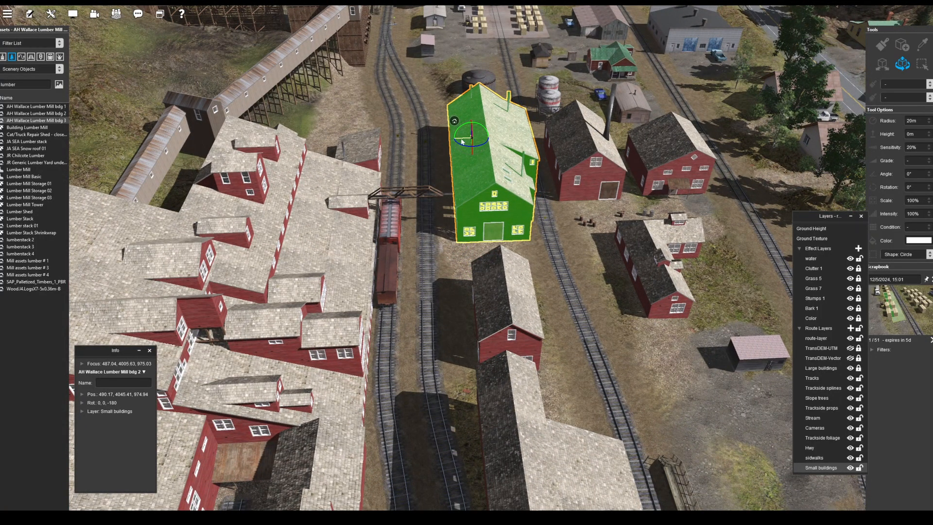
right_click_drag(558, 218, 590, 255)
left_click(475, 211)
right_click_drag(427, 336, 496, 291)
Move AH Mullan Morning Small 3 closer to the middle track, alongside the small pink-roofed shed.
left_click(545, 238)
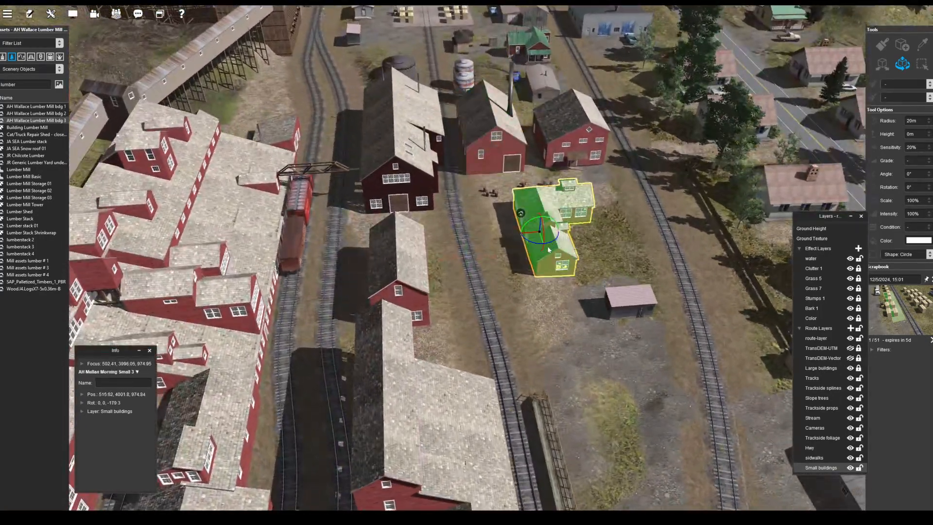
right_click_drag(535, 248, 496, 255)
left_click_drag(546, 254, 522, 301)
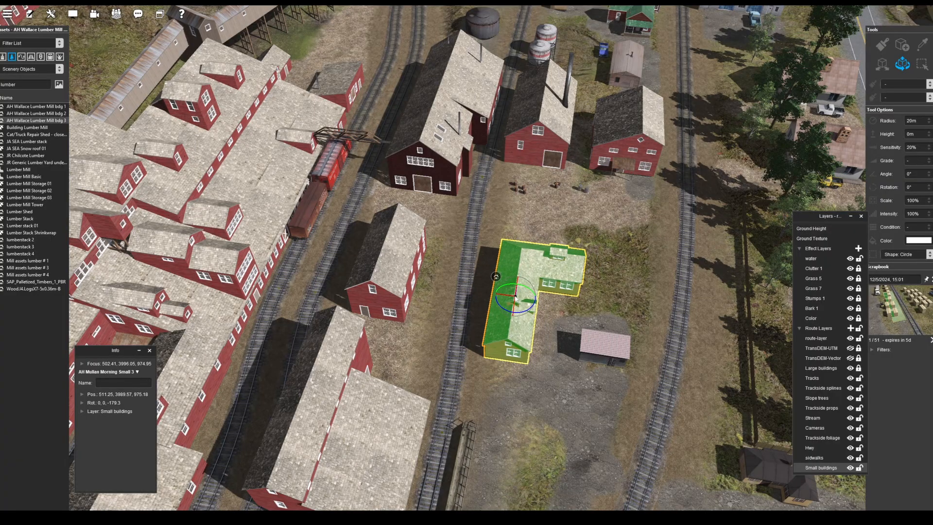
Move the derelict barrels near the door of AH Wallace Lumber Mill bdg 3 over to the front wall of Small 2.
left_click(539, 137)
right_click_drag(468, 283, 498, 232)
scroll(491, 227, "up", 5)
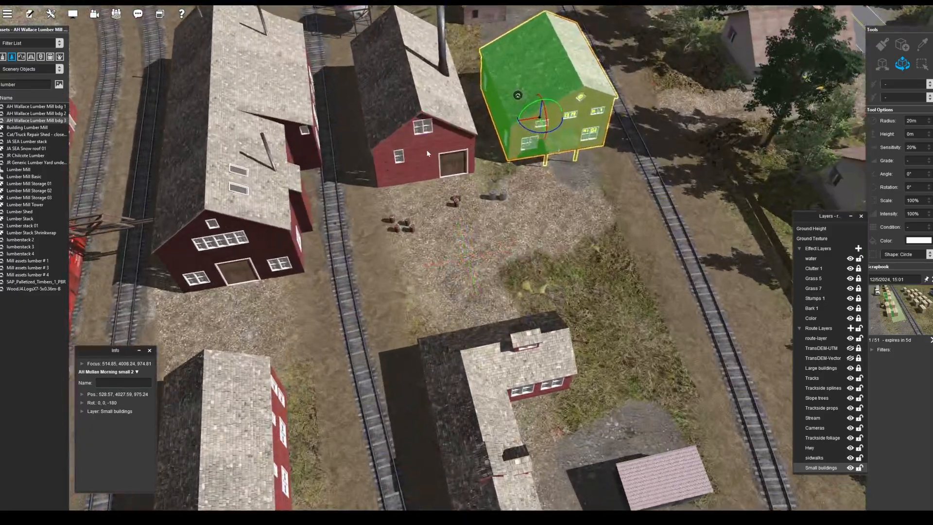
left_click(422, 163)
right_click_drag(359, 214, 334, 299)
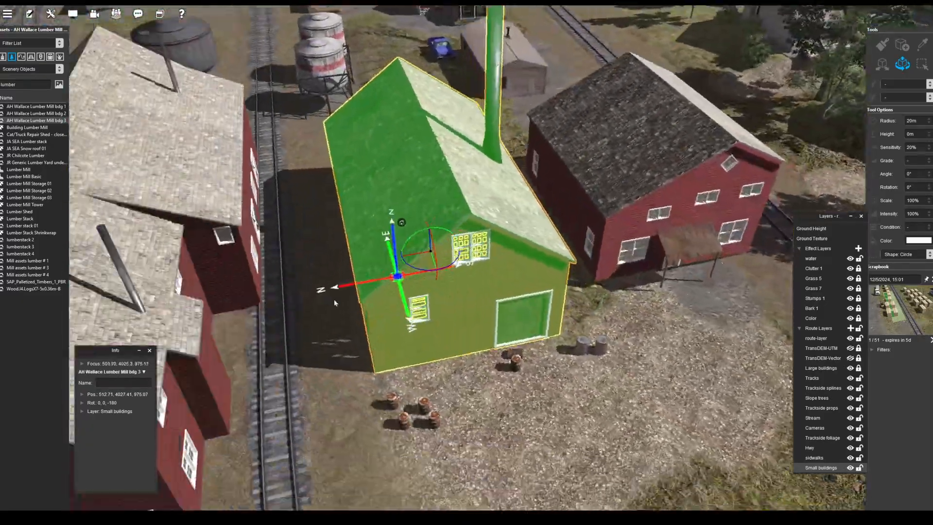
scroll(334, 299, "down", 5)
right_click_drag(554, 216, 476, 253)
scroll(476, 252, "up", 5)
left_click(400, 302)
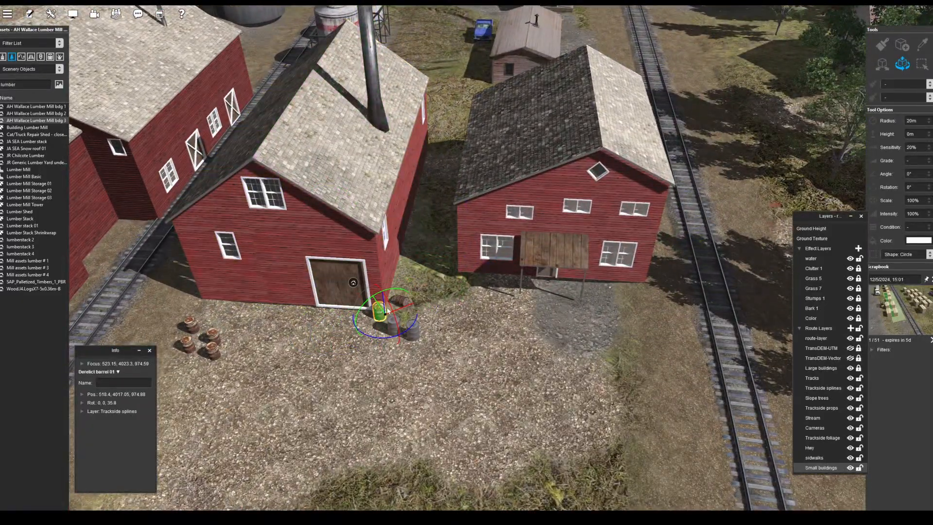
left_click_drag(413, 337, 485, 288)
right_click_drag(485, 288, 398, 262)
Examine the arrangement of the red mill buildings and their spacing from the middle track.
left_click(361, 208)
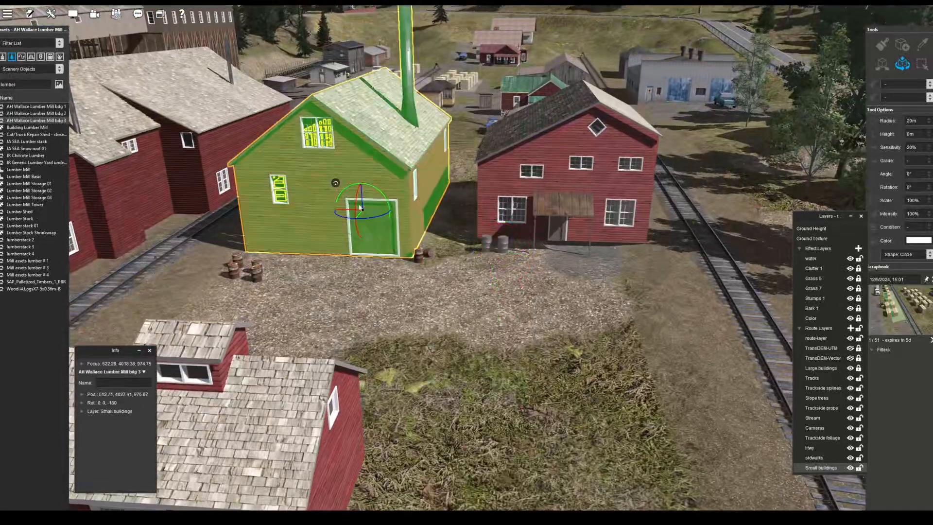
left_click(599, 188)
scroll(556, 212, "down", 5)
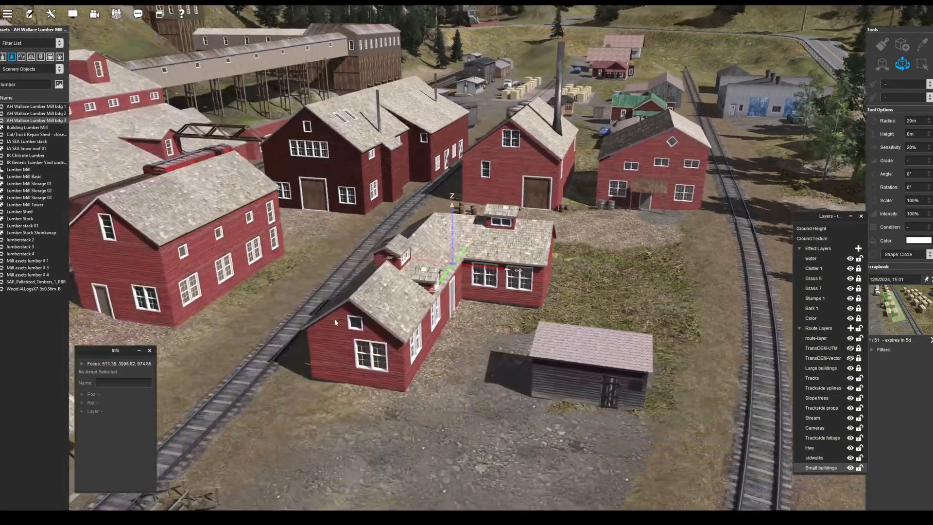
right_click_drag(556, 211, 528, 260)
left_click(528, 259)
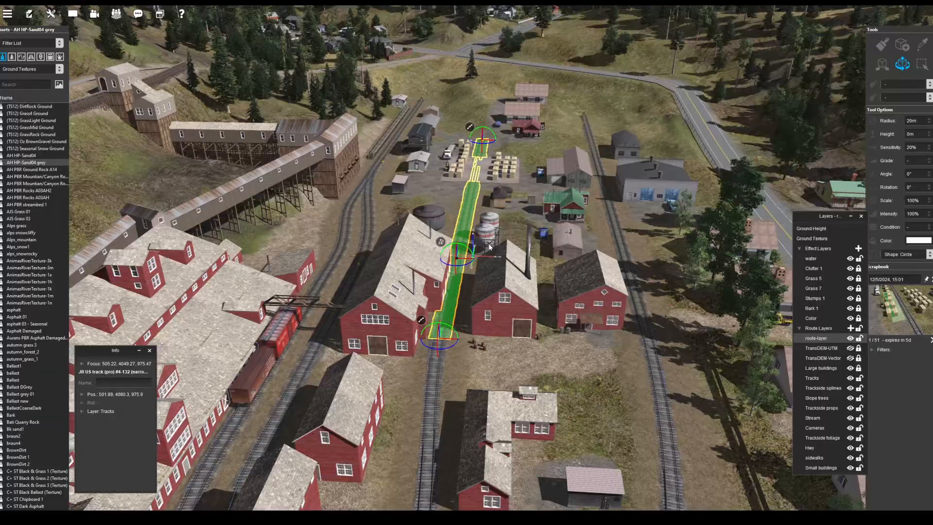
scroll(489, 247, "down", 3)
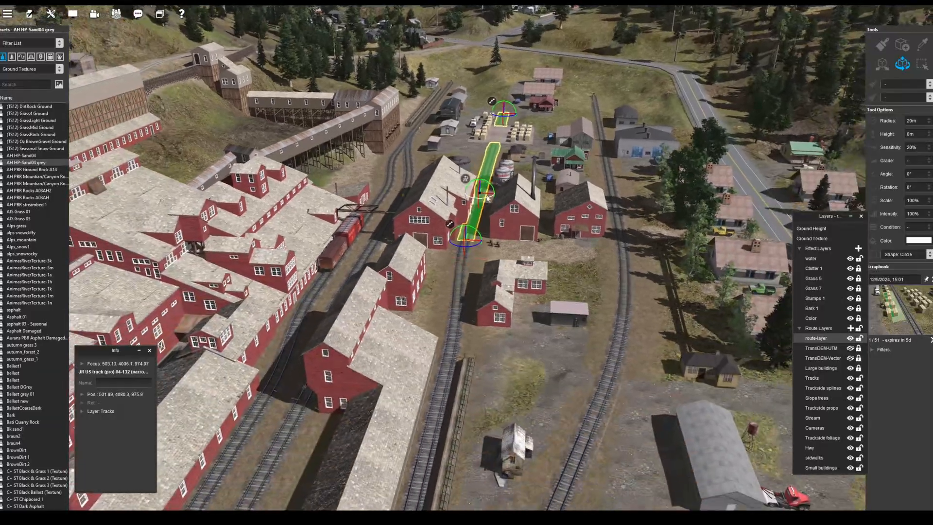
scroll(496, 200, "down", 5)
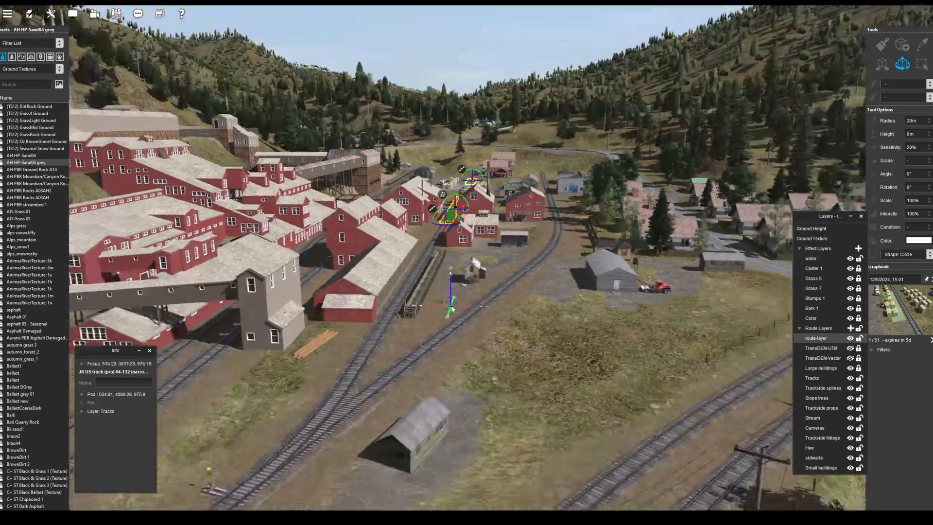
scroll(457, 213, "up", 8)
Nudge AH Wallace Lumber Mill bdg 2 slightly to line it up with the mine's overhead trestle and the adjacent track.
left_click(427, 235)
right_click_drag(427, 235, 390, 250)
left_click(468, 194)
left_click(602, 311)
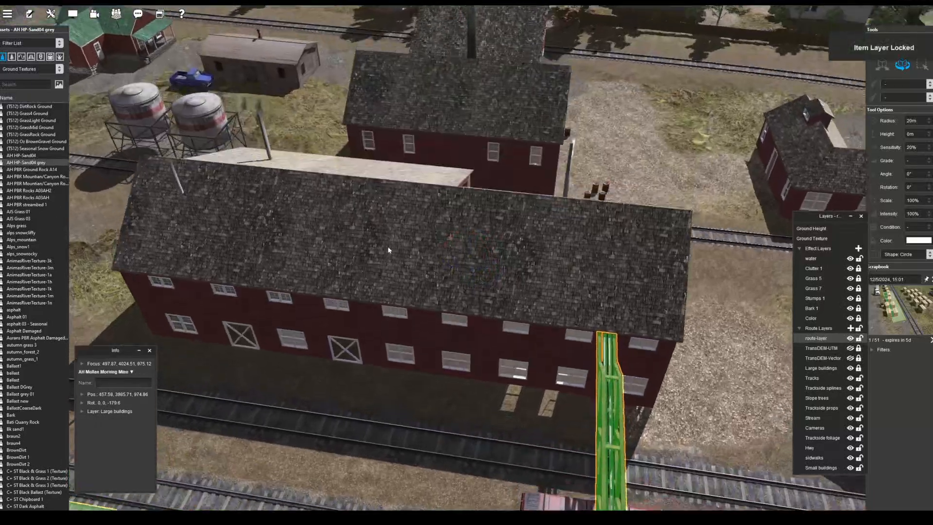
right_click(389, 250)
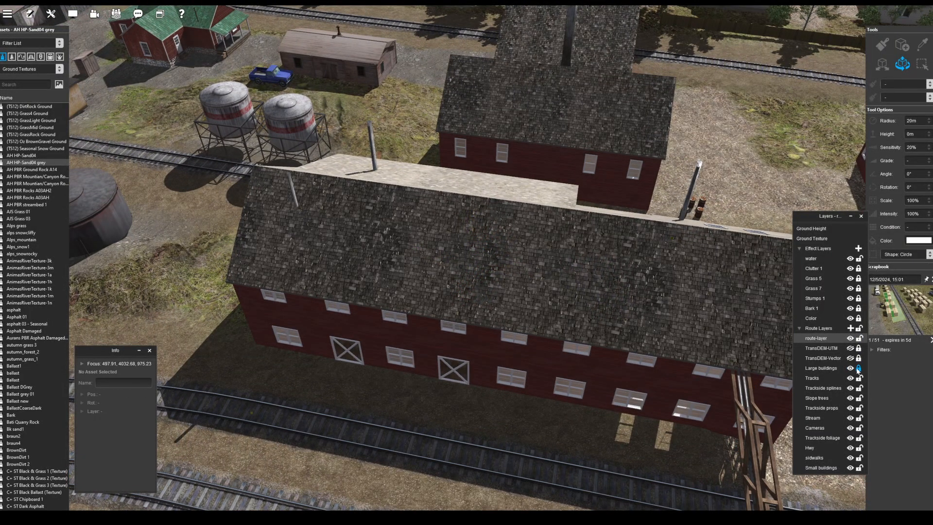
left_click(575, 268)
left_click_drag(644, 339, 635, 334)
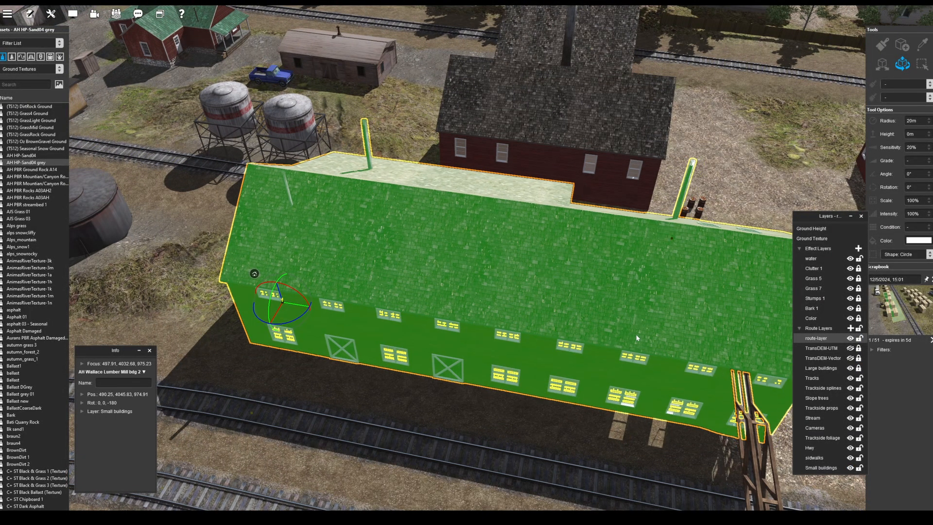
right_click_drag(635, 334, 452, 220)
left_click_drag(469, 142, 472, 141)
Shift the track next to the boxcar siding slightly toward the smaller mill buildings, hiding the Large buildings layer during the adjustment.
right_click_drag(471, 141, 445, 350)
right_click(445, 360)
right_click_drag(462, 308, 554, 130)
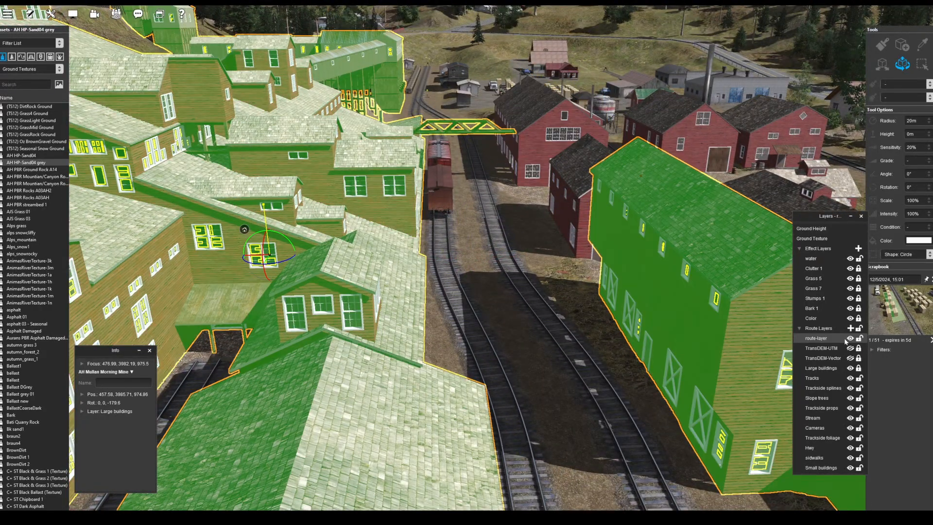
left_click(850, 367)
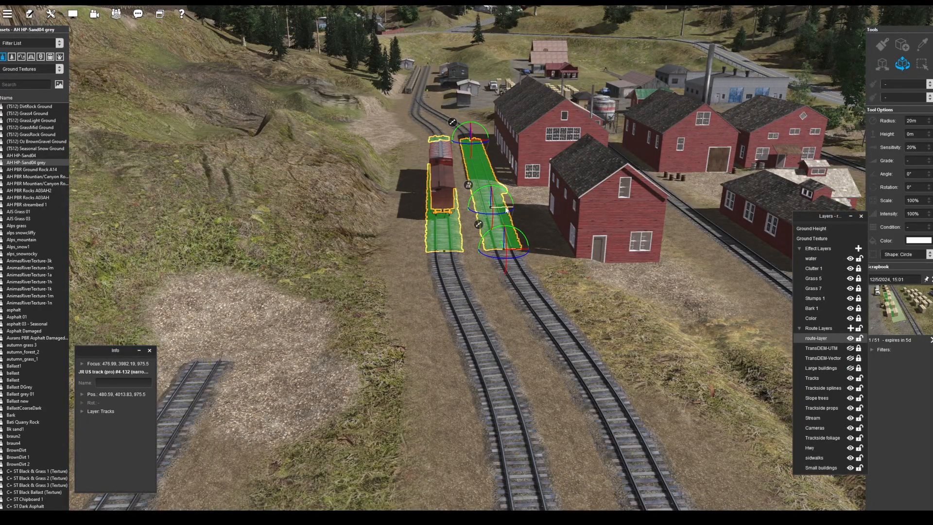
left_click_drag(506, 210, 510, 209)
left_click(850, 368)
right_click_drag(480, 272, 499, 183)
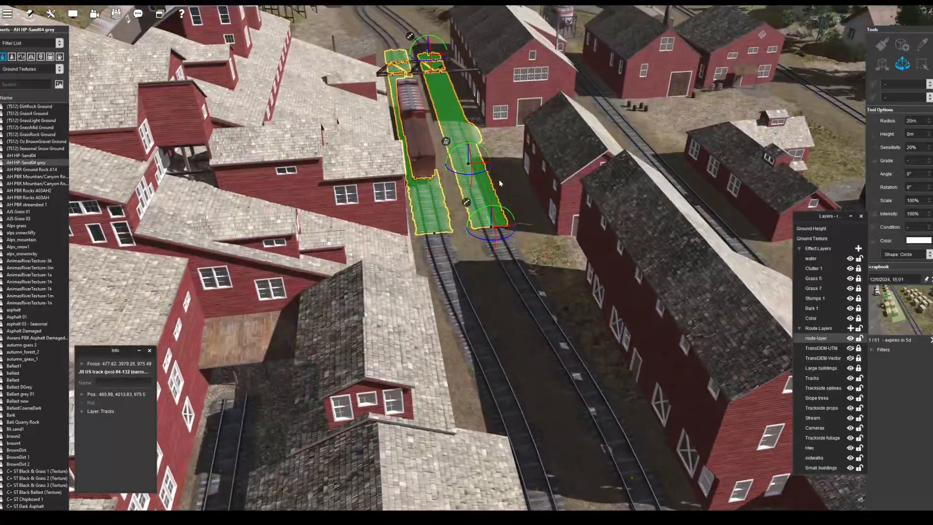
left_click(495, 214)
right_click_drag(495, 310, 524, 260)
left_click(475, 296)
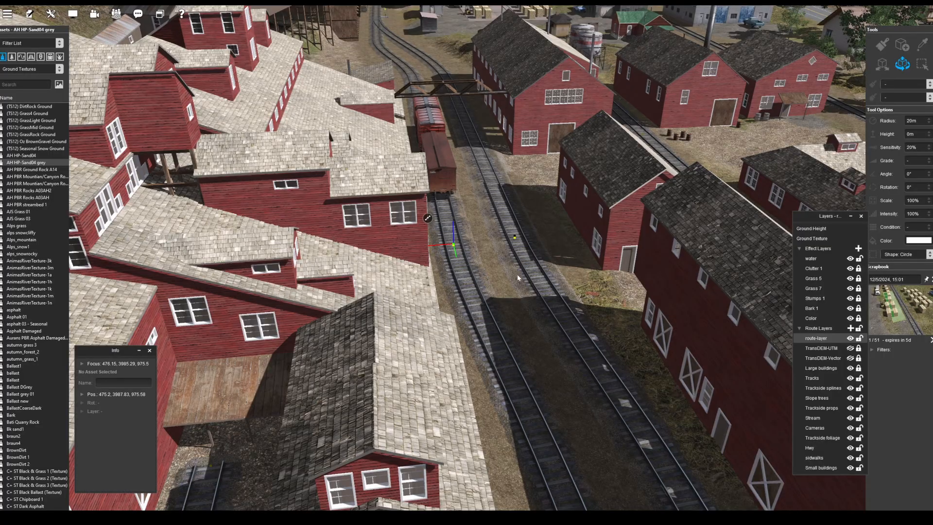
left_click(431, 306)
Extend AH Burke Tramway spline 3 from the hilltop yard past the sheds into the hillside.
scroll(431, 306, "down", 5)
right_click(328, 154)
right_click(445, 223)
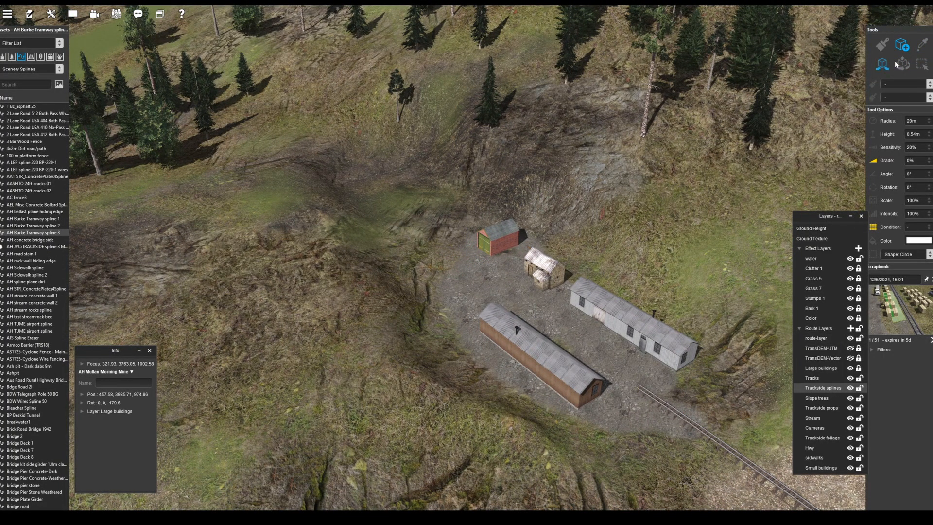
left_click(902, 63)
scroll(421, 273, "down", 5)
right_click(421, 273)
left_click(902, 45)
scroll(466, 263, "up", 3)
left_click(505, 274)
left_click(426, 245)
right_click(281, 192)
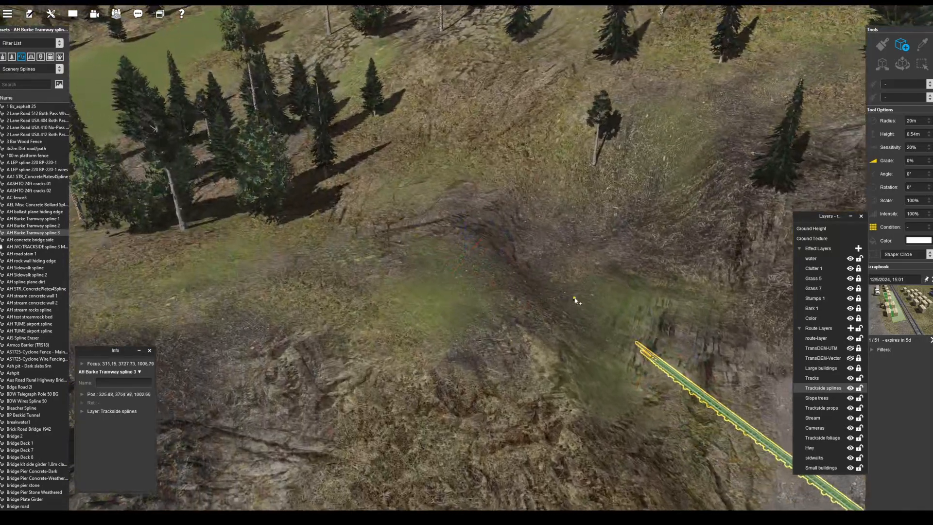
right_click(644, 342)
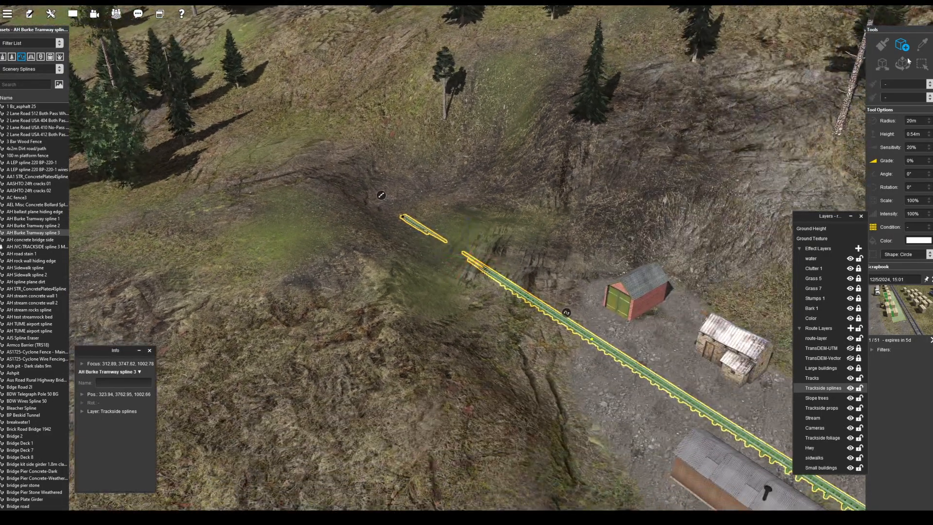
Adjust the extended AH Burke Tramway spline 3 and shift its far end to align it with the existing tramway.
left_click(902, 63)
right_click_drag(466, 262, 492, 215)
right_click(500, 191)
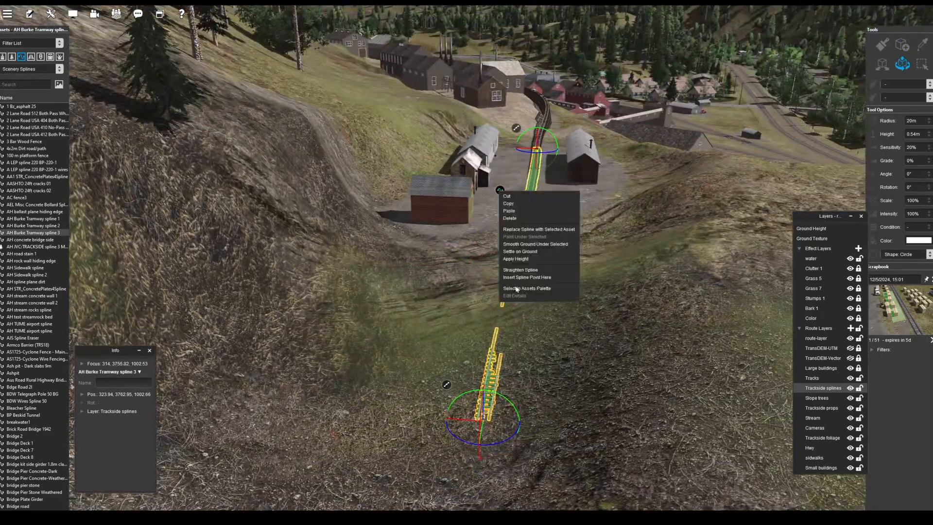
right_click(518, 275)
left_click_drag(431, 376, 387, 378)
Select the four sheds flanking the tramway together and rotate them slightly to line up with it.
right_click_drag(418, 178, 449, 192)
left_click(448, 158)
left_click(570, 180, "ctrl")
left_click(449, 239, "ctrl")
left_click(437, 344, "ctrl")
right_click_drag(437, 344, 443, 363)
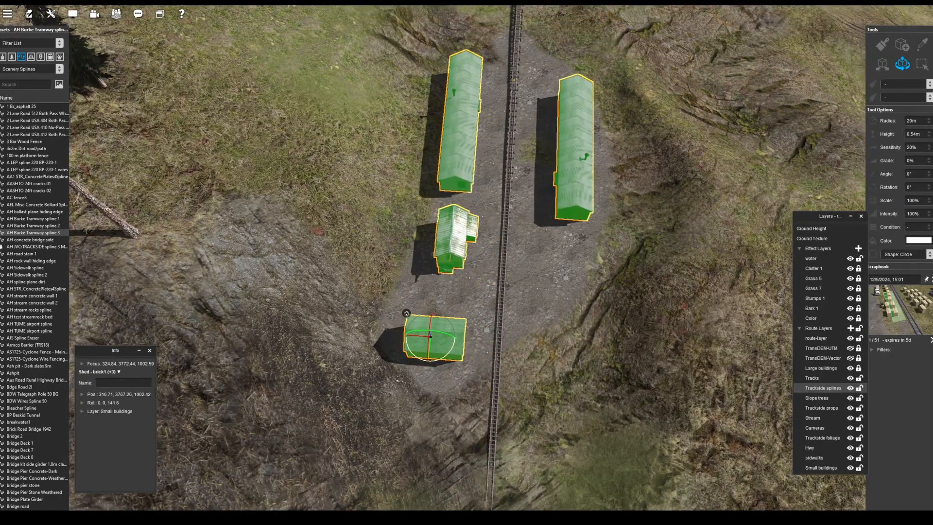
scroll(552, 291, "down", 2)
Search the scenery objects for "morning" and place the AH Mullan Morning Mine entrance at the tramway's hillside end.
right_click_drag(552, 292, 393, 190)
left_click(25, 84)
type("morning")
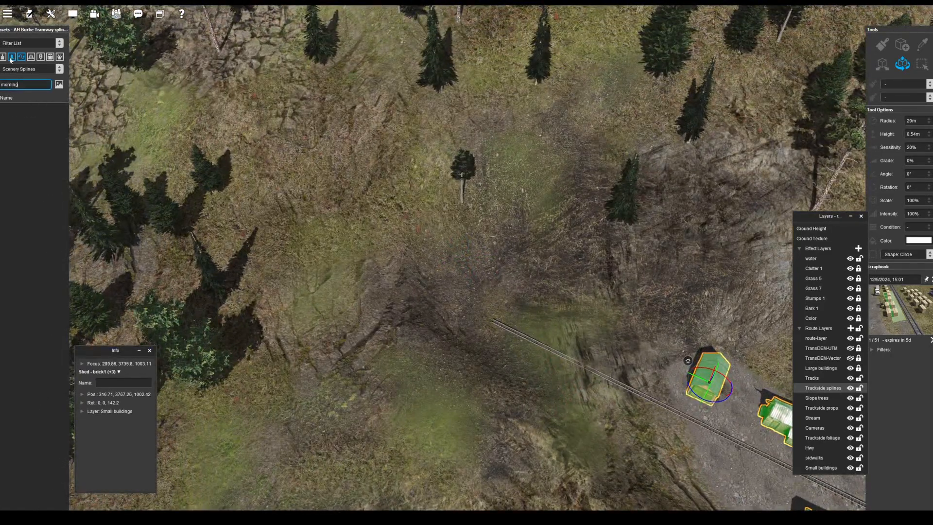
scroll(422, 333, "down", 2)
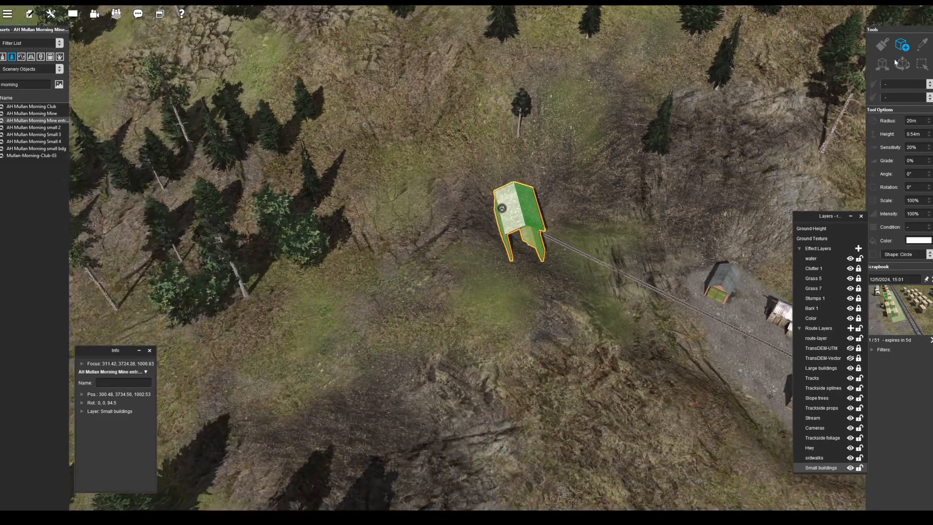
right_click_drag(516, 214, 627, 194)
scroll(535, 249, "up", 5)
left_click(902, 63)
Rotate the mine entrance building to about -38.8° and slide it over the end of the tramway.
mouse_move(535, 249)
left_mouse_down()
mouse_move(518, 243)
mouse_move(518, 219)
mouse_move(531, 250)
left_mouse_up()
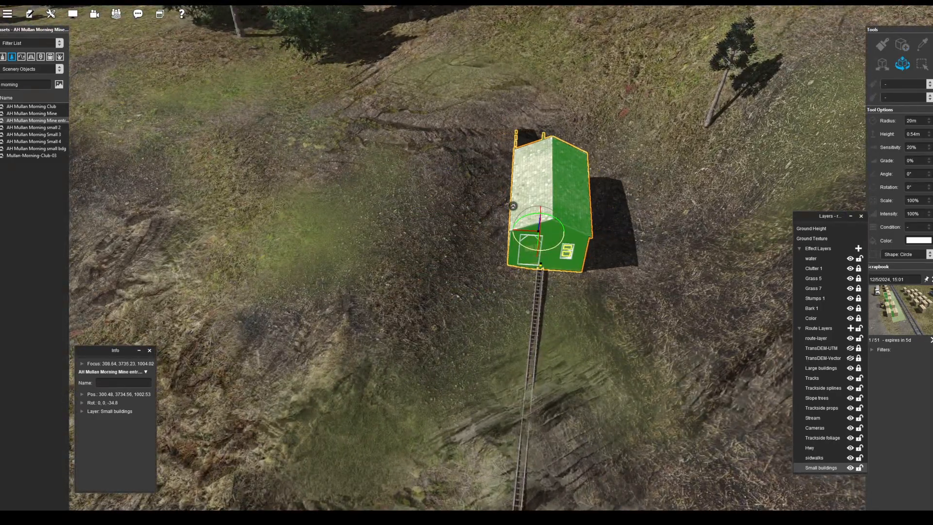
right_click_drag(532, 250, 486, 226)
scroll(489, 243, "up", 2)
left_click_drag(486, 224, 487, 223)
right_click_drag(487, 224, 477, 191)
left_click_drag(477, 191, 512, 244)
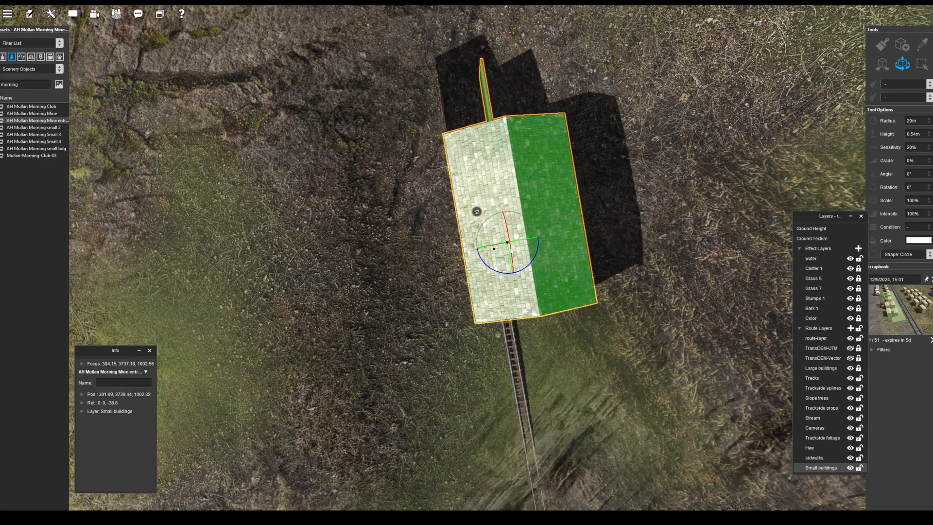
Fine-tune the mine entrance's position and rotation to about -38.3° so the tramway runs through its doorway.
right_click_drag(512, 244, 561, 350)
left_click(486, 282)
scroll(486, 282, "up", 2)
left_click(561, 350)
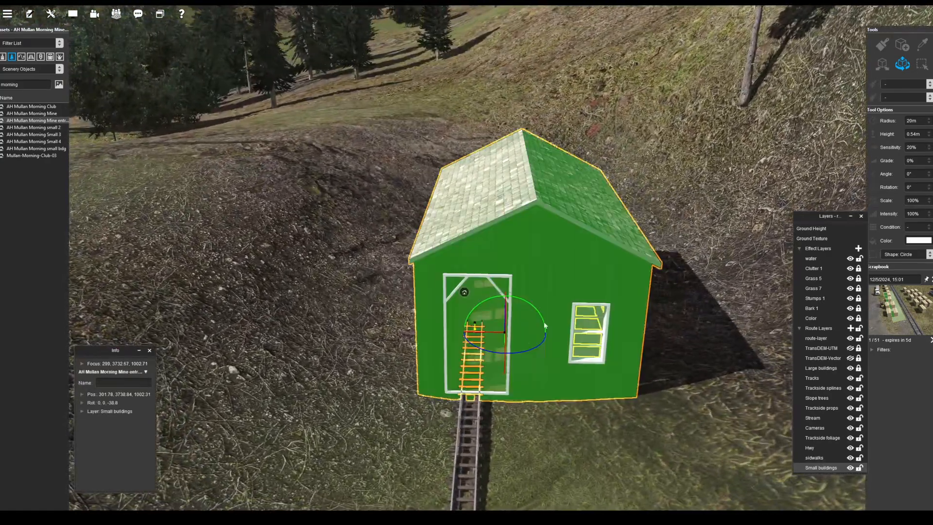
left_click_drag(562, 330, 554, 331)
right_click_drag(537, 452, 437, 350)
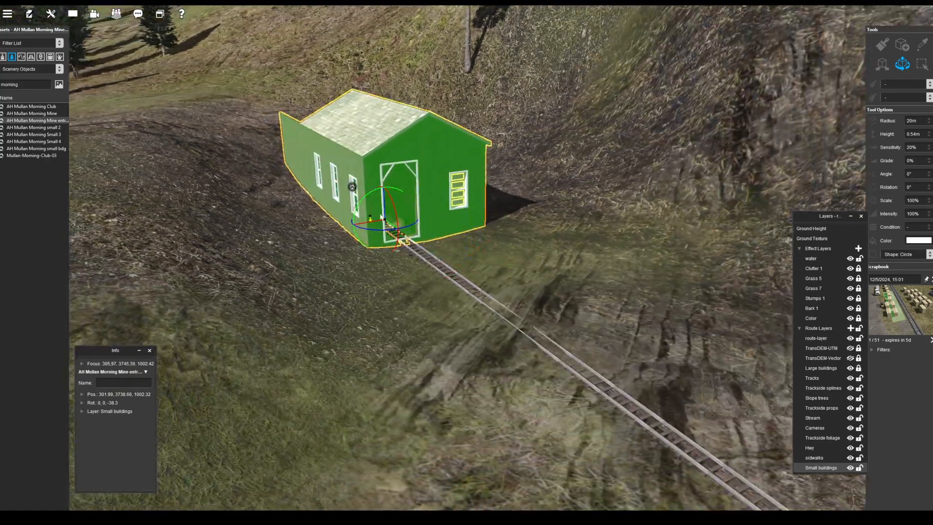
Set the ground height brush to Grade with a 5 m radius and 40% sensitivity, and even out the ground along the tramway by the red brick shed.
scroll(385, 213, "down", 5)
left_click(881, 45)
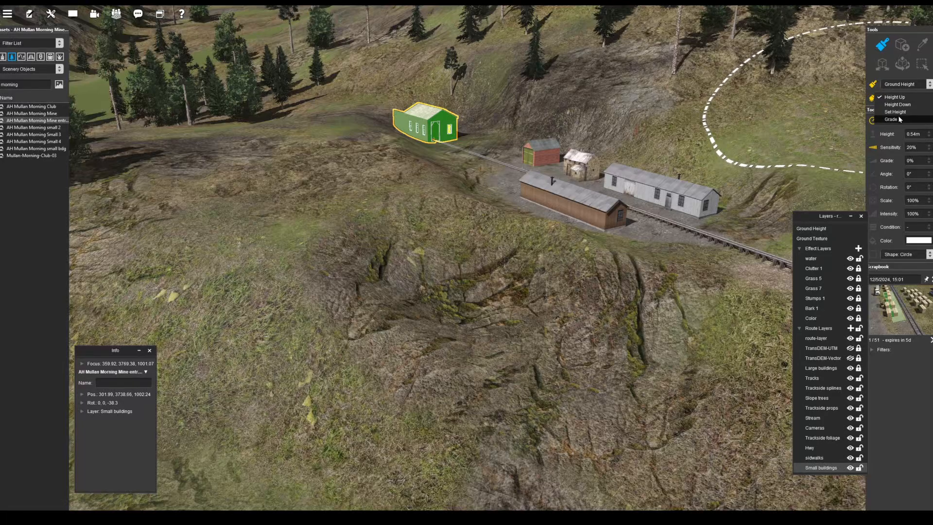
right_click_drag(554, 273, 434, 209)
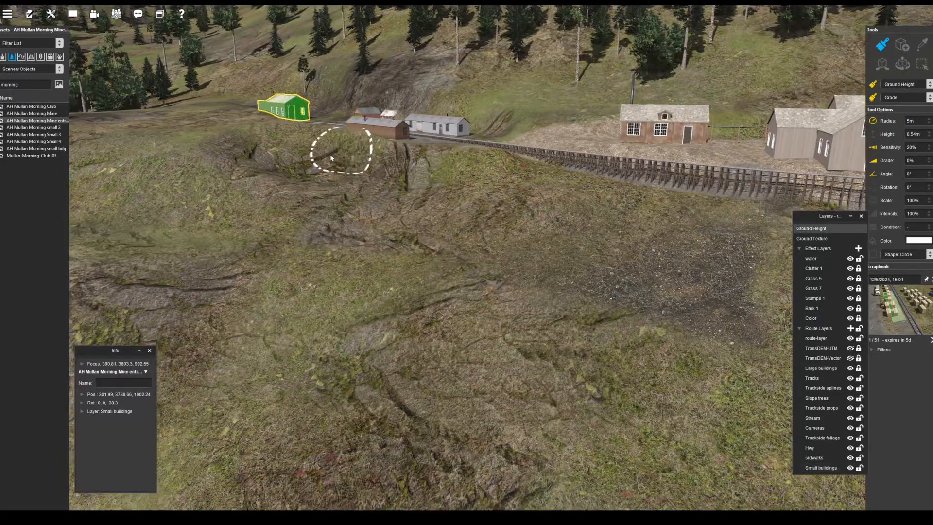
right_click_drag(330, 153, 613, 274)
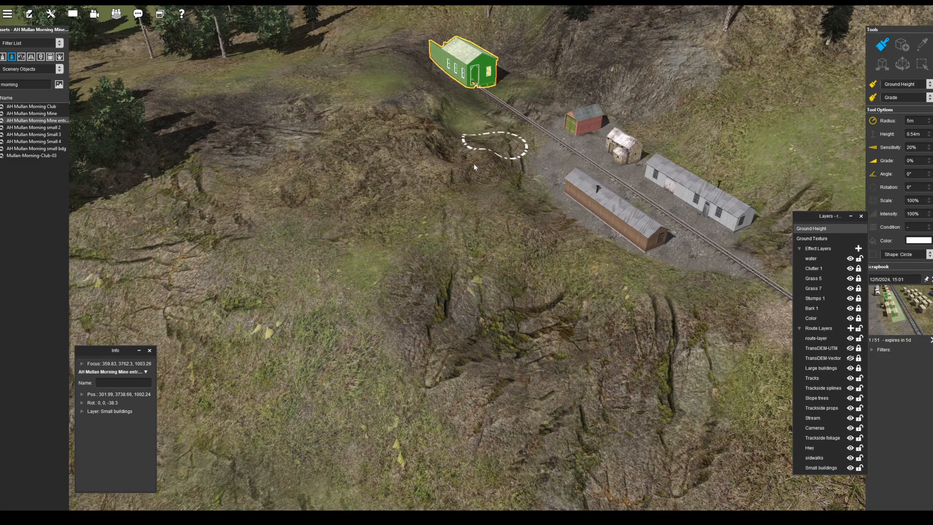
right_click_drag(510, 137, 447, 55)
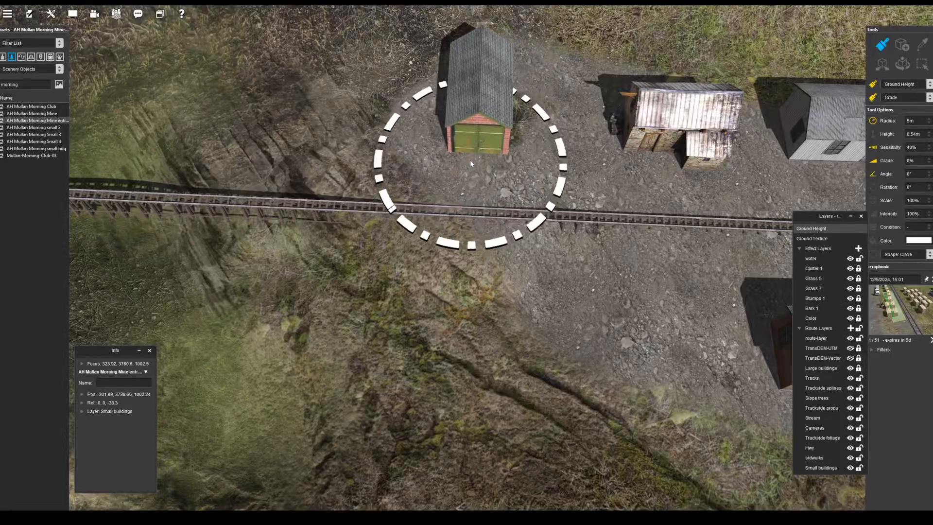
left_click_drag(470, 161, 472, 217)
Grade the terrain around the mine entrance building, working from its tramway side to the hillside behind it.
scroll(483, 124, "up", 5)
right_click_drag(484, 124, 656, 156)
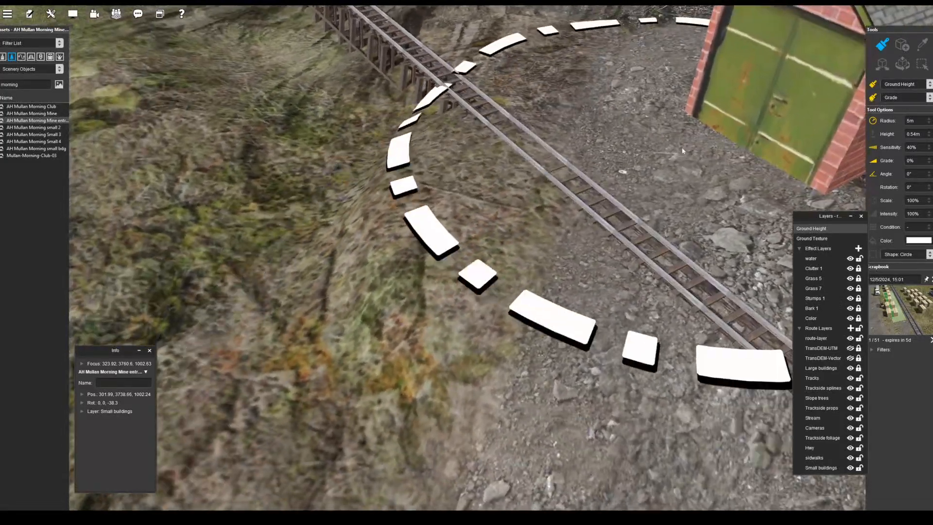
right_click_drag(723, 102, 444, 263)
scroll(444, 263, "down", 5)
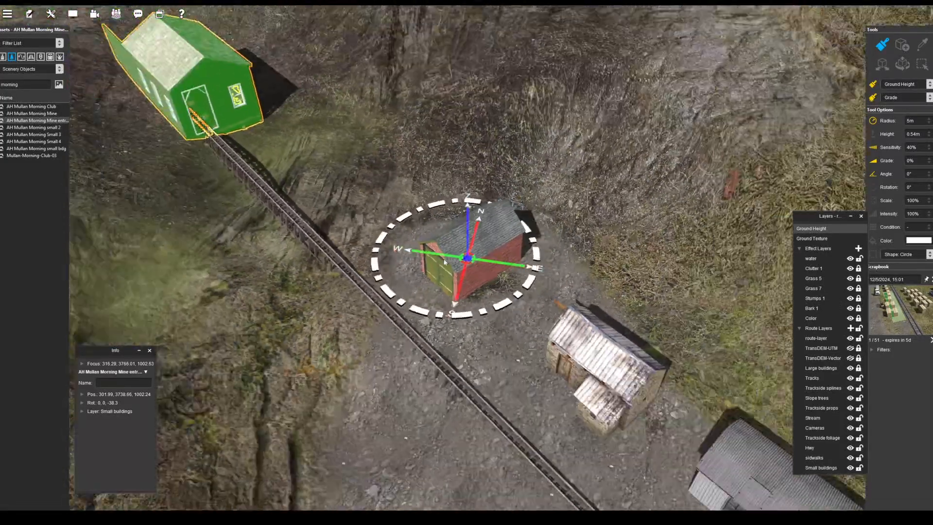
right_click(357, 148)
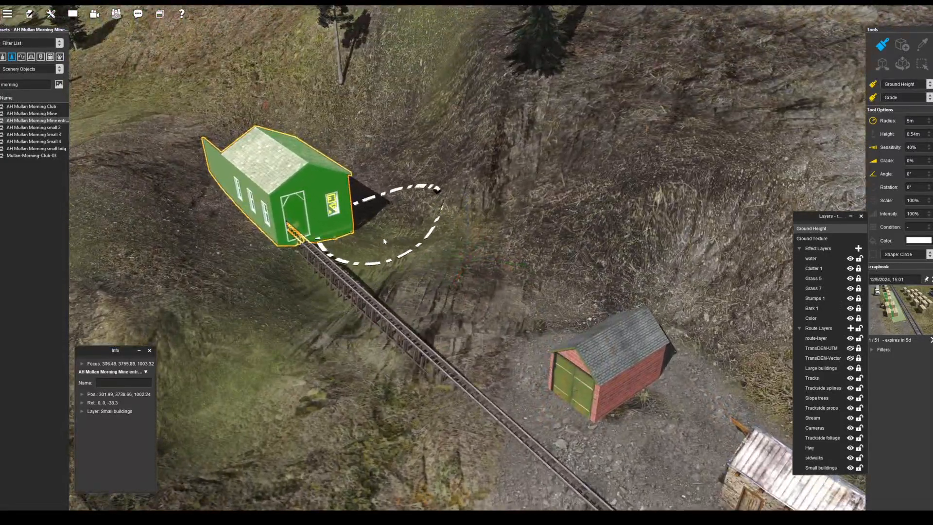
right_click_drag(367, 238, 587, 277)
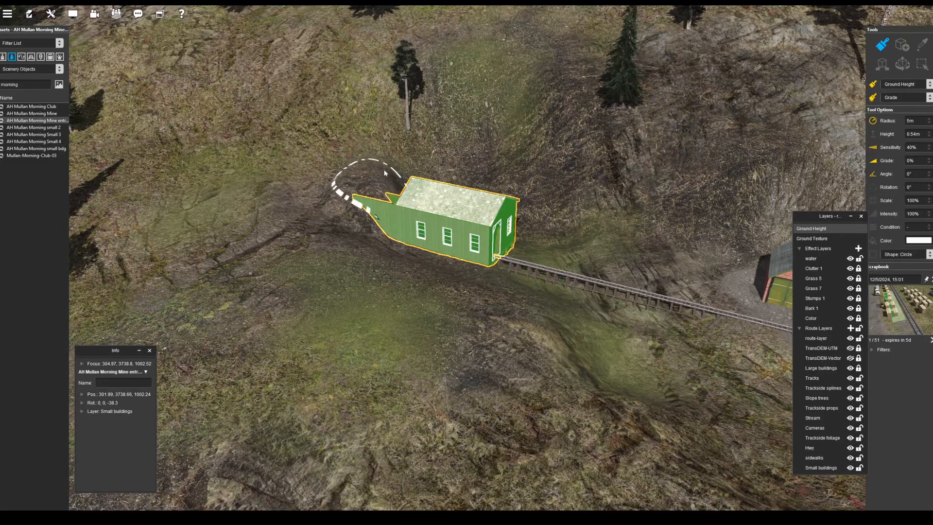
right_click_drag(351, 151, 633, 267)
mouse_move(459, 297)
right_mouse_down()
mouse_move(440, 297)
mouse_move(438, 148)
right_mouse_up()
right_click_drag(607, 228, 413, 262)
right_click(424, 209)
scroll(437, 204, "down", 3)
Enlarge the grading brush to a 70 m radius and smooth the wooded hillside above the mine entrance.
left_click(883, 120)
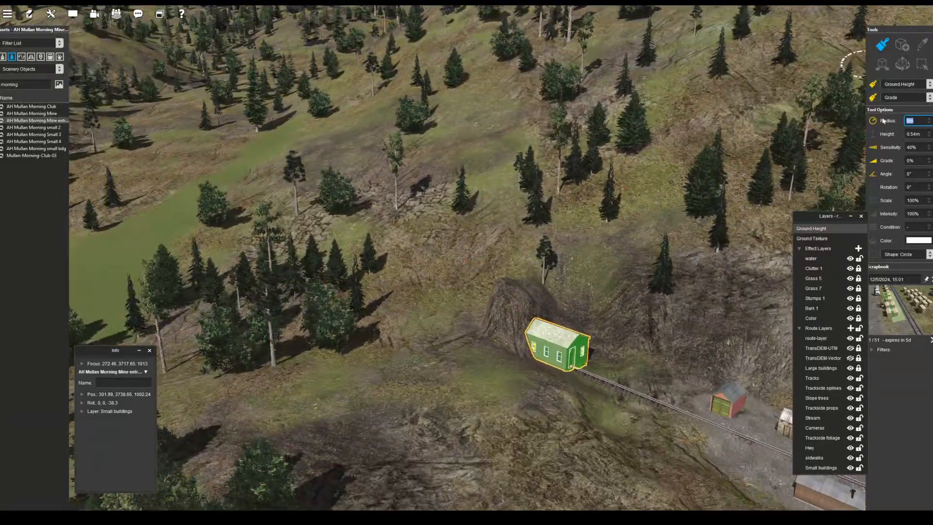
scroll(495, 247, "down", 5)
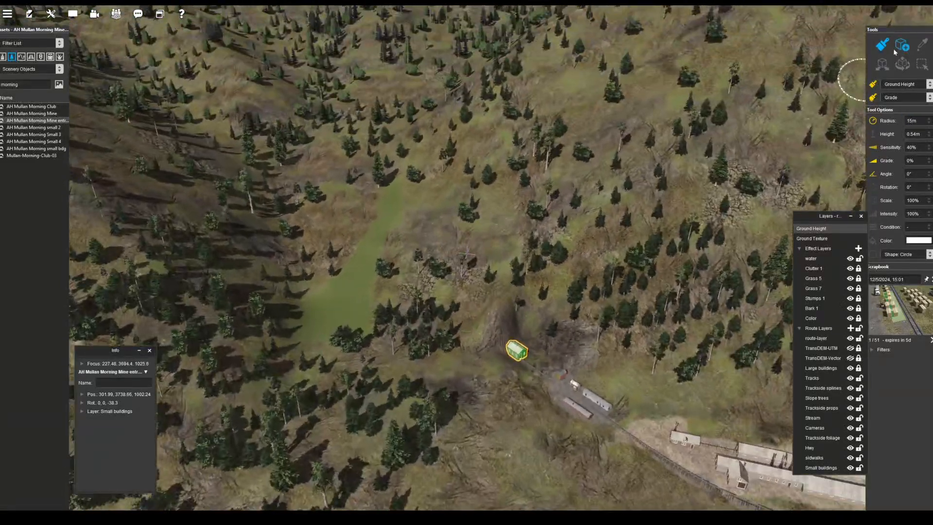
left_click(883, 120)
type("2")
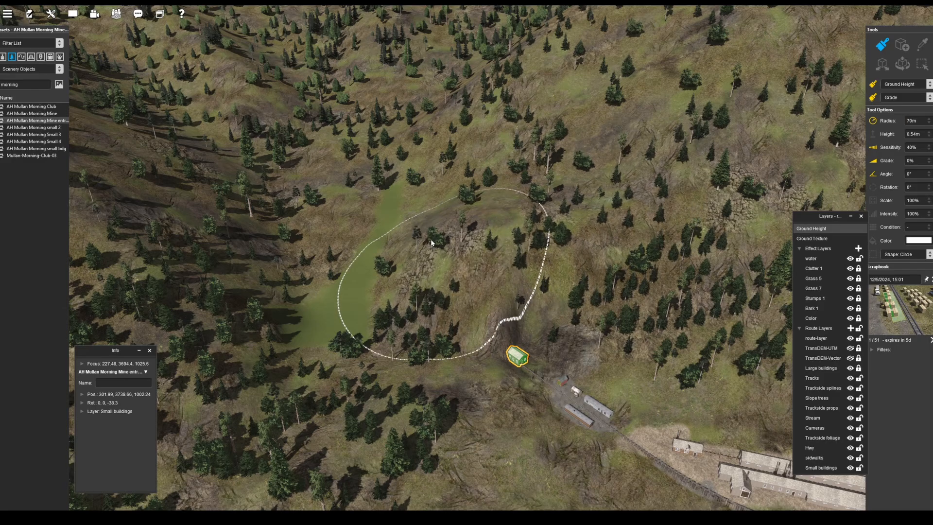
left_click_drag(430, 241, 475, 261)
mouse_move(519, 209)
left_mouse_down()
mouse_move(479, 258)
mouse_move(502, 165)
left_mouse_up()
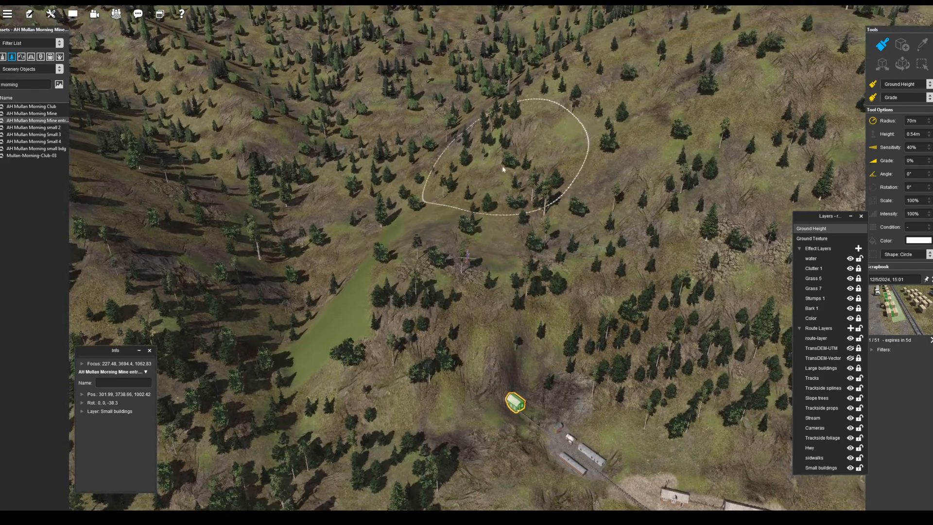
left_click_drag(433, 201, 425, 160)
right_click_drag(607, 218, 437, 335)
Reduce the brush radius to 20 m and grade the steep slope directly behind the mine entrance.
left_click(915, 120)
type("20")
key("Return")
right_click(445, 340)
scroll(480, 185, "up", 6)
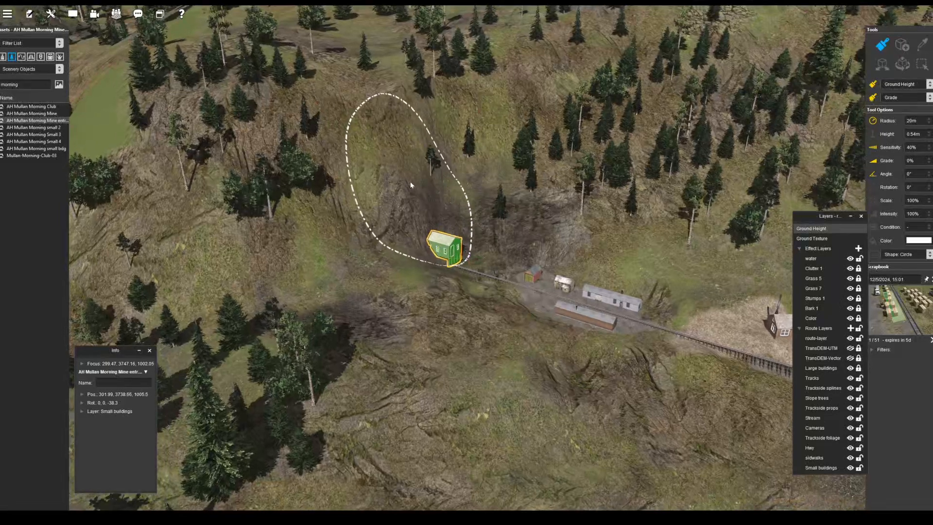
left_click(911, 120)
scroll(478, 253, "up", 2)
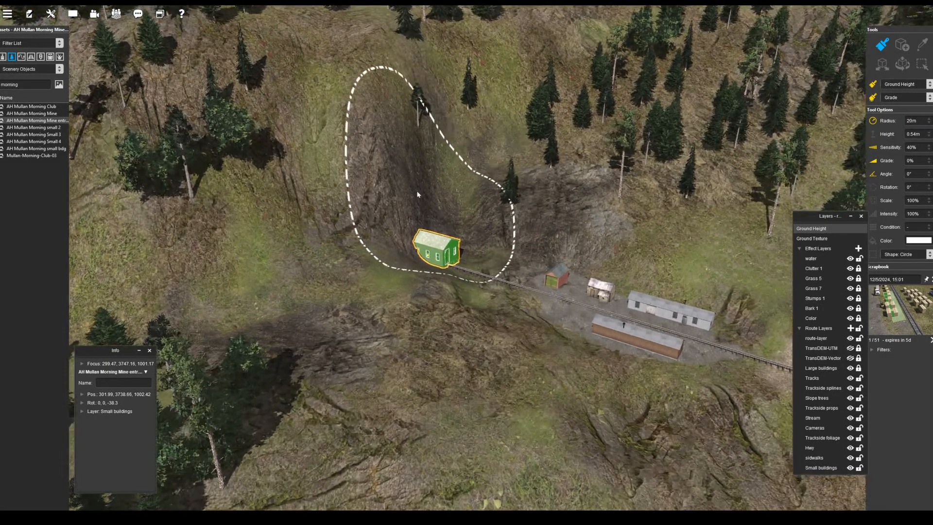
mouse_move(418, 194)
left_mouse_down()
mouse_move(423, 66)
mouse_move(518, 162)
mouse_move(311, 107)
mouse_move(435, 269)
mouse_move(454, 88)
mouse_move(298, 71)
left_mouse_up()
scroll(319, 136, "down", 3)
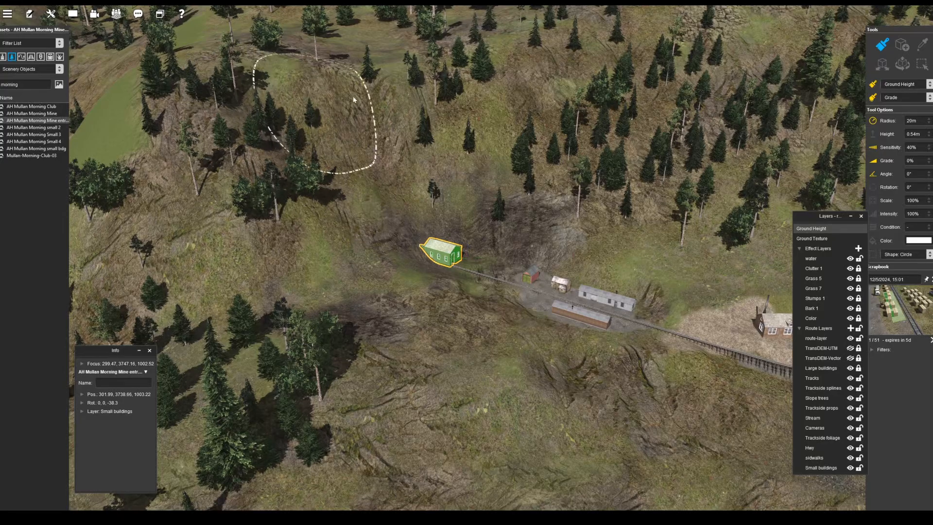
Grade the tree-covered slope uphill from the mine entrance, beside the light green strip.
right_click(117, 105)
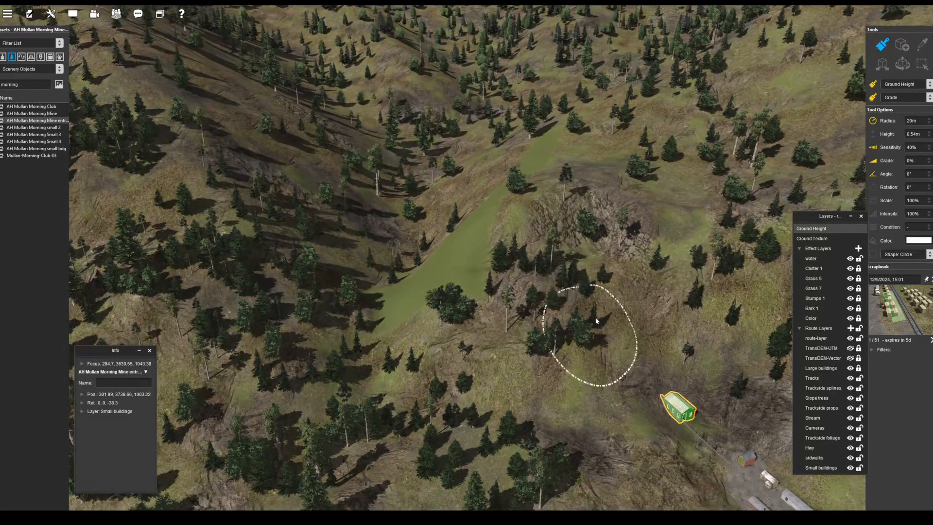
mouse_move(596, 318)
left_mouse_down()
mouse_move(400, 304)
mouse_move(493, 280)
mouse_move(552, 214)
left_mouse_up()
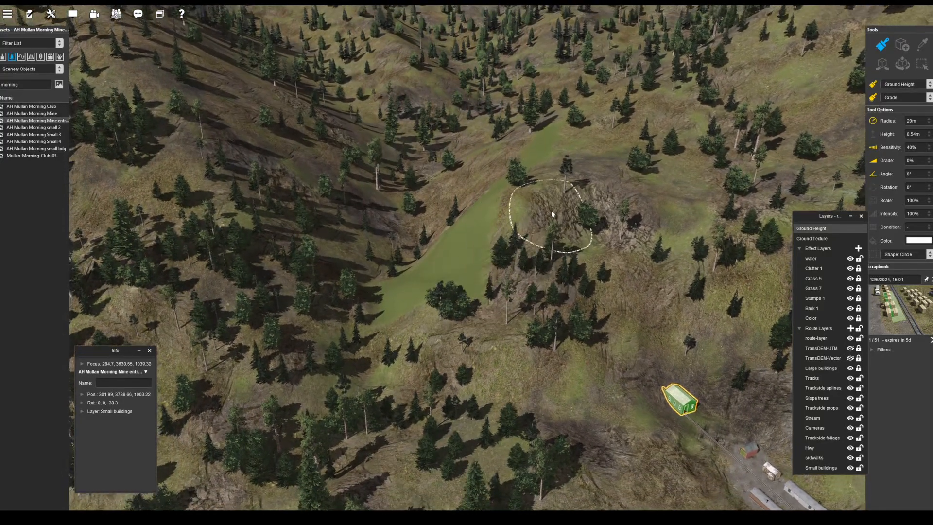
right_click(669, 395)
Set the brush radius to 5 m and smooth the ground tightly around the back of the mine entrance building.
scroll(669, 396, "up", 5)
left_click_drag(917, 121, 873, 121)
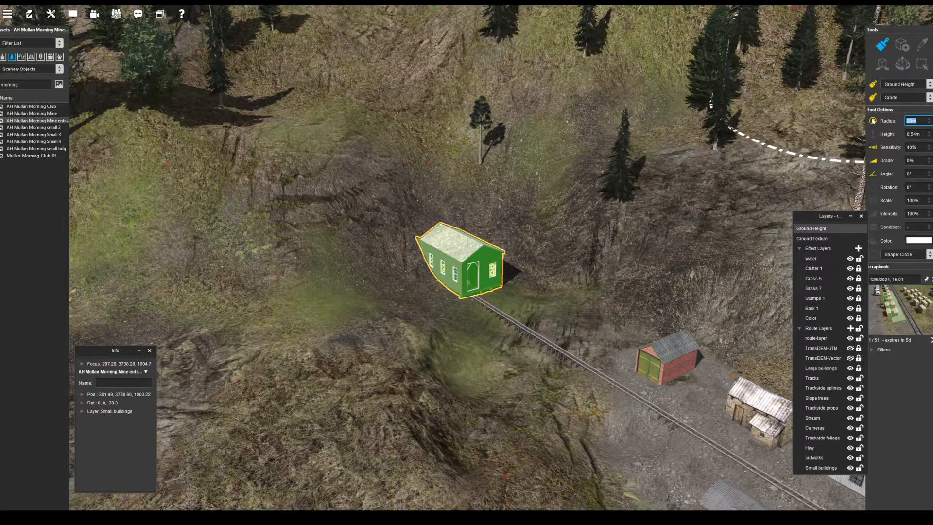
left_click_drag(472, 292, 437, 221)
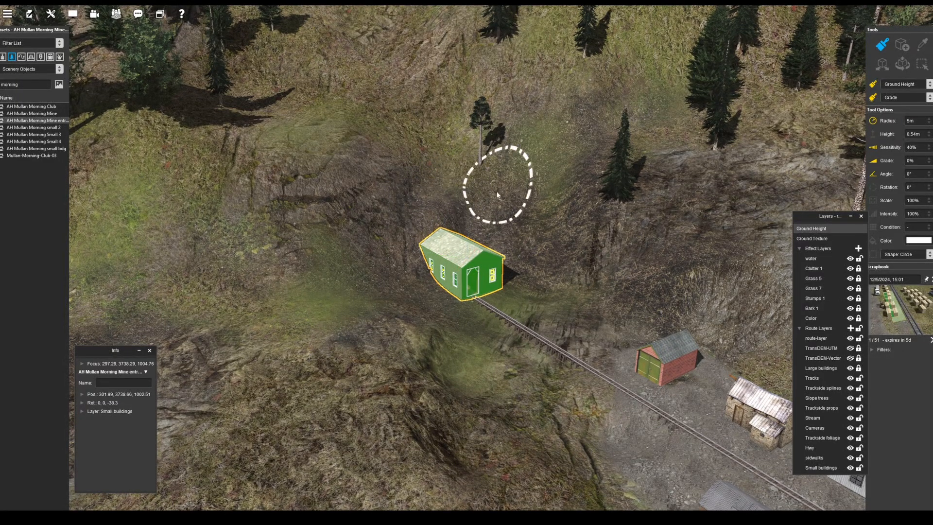
right_click_drag(403, 218, 549, 335)
right_click_drag(563, 381, 514, 227)
scroll(476, 165, "up", 3)
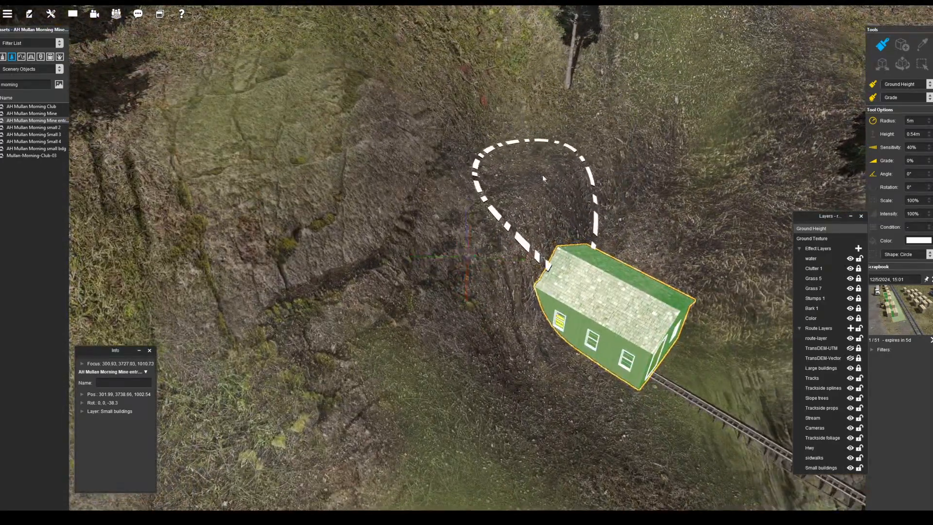
scroll(542, 174, "down", 5)
Touch up the slope above the mine entrance with the grading brush, and deselect the building.
right_click_drag(454, 147, 519, 306)
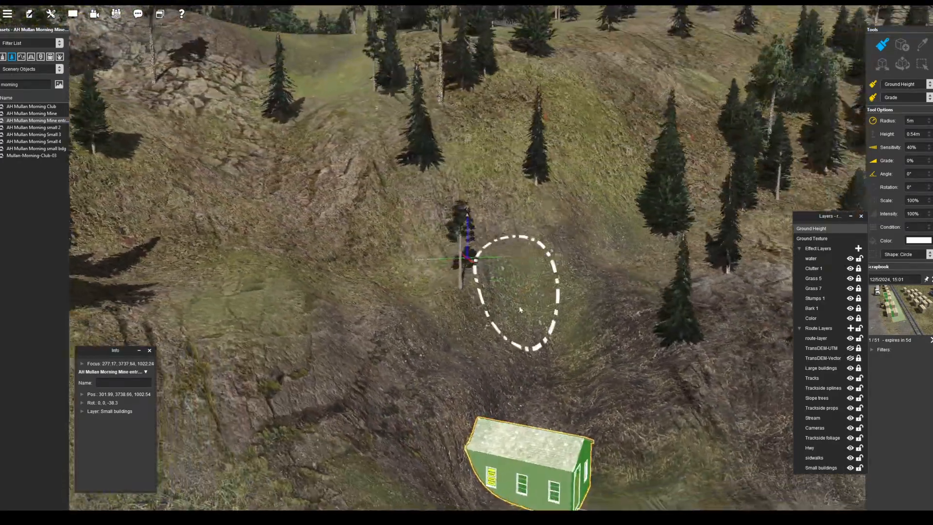
right_click_drag(549, 408, 522, 288)
right_click_drag(420, 437, 520, 282)
left_click(902, 64)
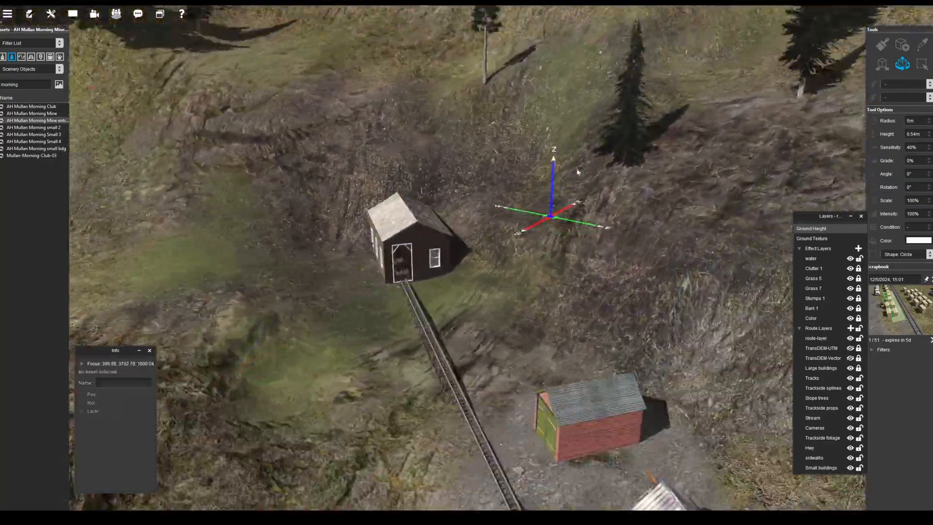
right_click_drag(577, 171, 474, 275)
scroll(387, 306, "down", 8)
scroll(436, 263, "up", 8)
scroll(436, 265, "down", 8)
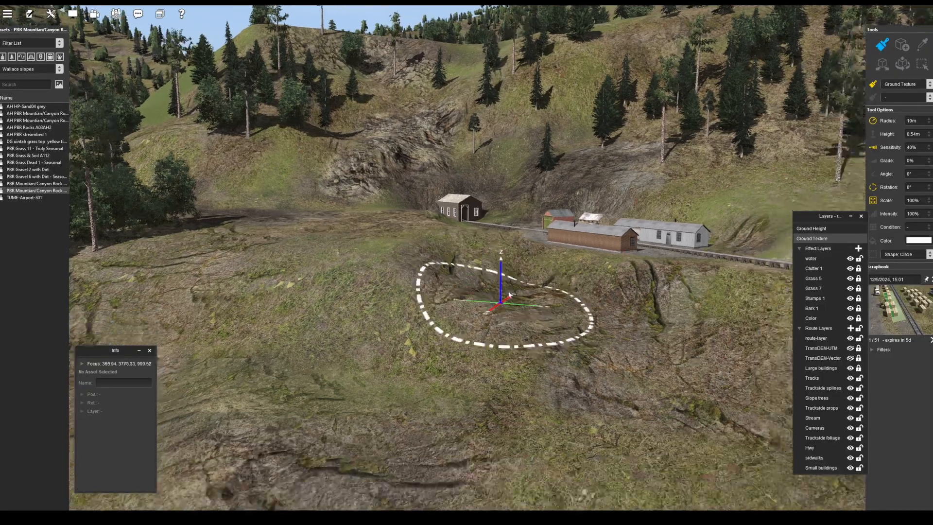
Paint PBR Mountian/Canyon Rock patches with a 10 m ground texture brush on the slopes above the mill buildings.
right_click_drag(502, 303, 287, 312)
right_click(680, 213)
mouse_move(662, 249)
right_mouse_down()
mouse_move(652, 173)
mouse_move(425, 241)
right_mouse_up()
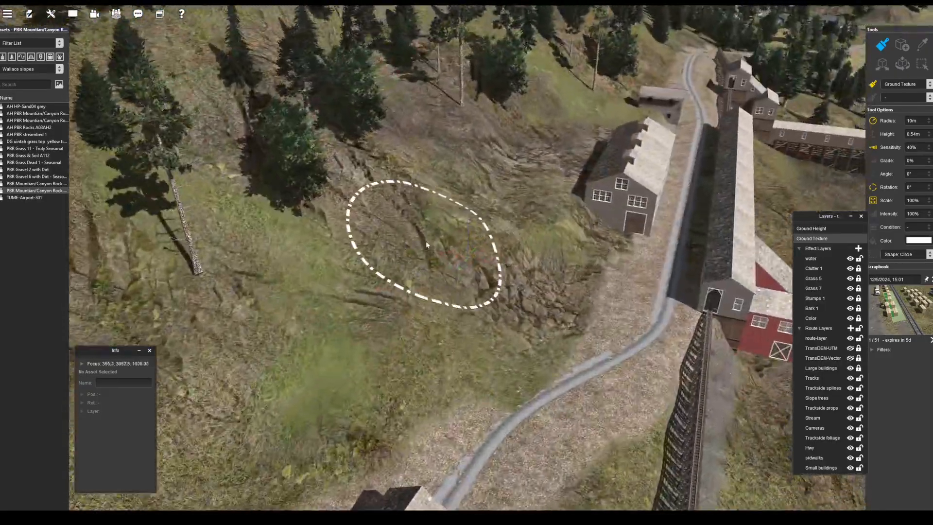
left_click_drag(425, 241, 422, 258)
right_click_drag(422, 259, 489, 181)
right_click(604, 173)
left_click_drag(640, 226, 642, 241)
Reduce the texture brush to a 5 m radius and paint canyon rock on the bank behind the grey shed at the track's end.
right_click(642, 242)
right_click_drag(642, 242, 607, 202)
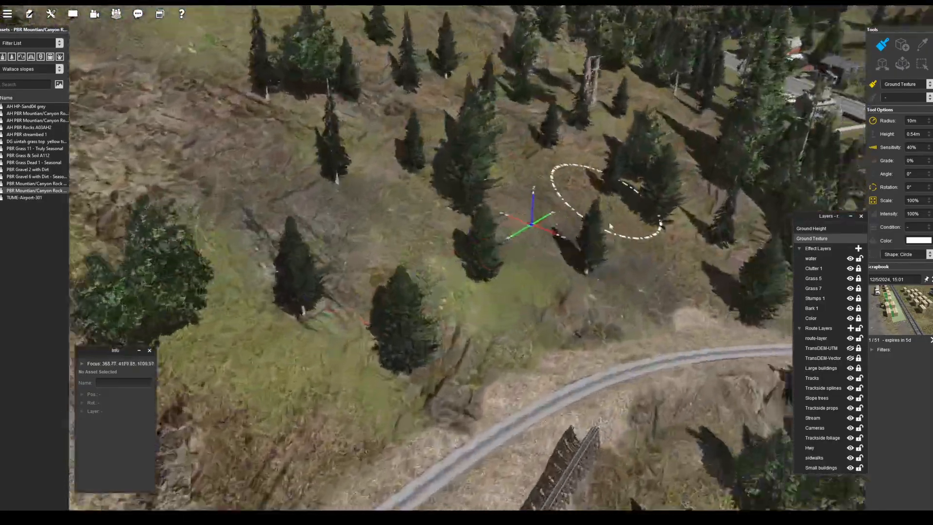
right_click(357, 295)
right_click_drag(358, 295, 708, 262)
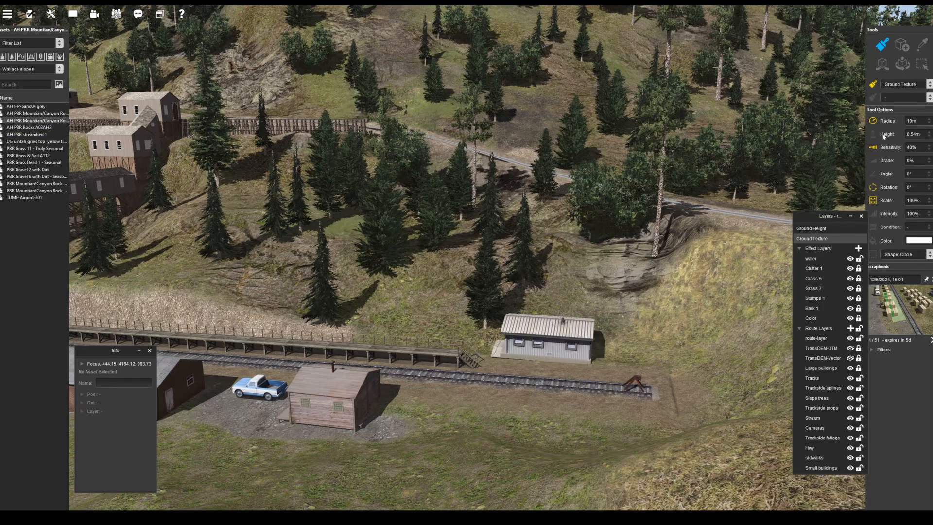
right_click_drag(555, 219, 708, 360)
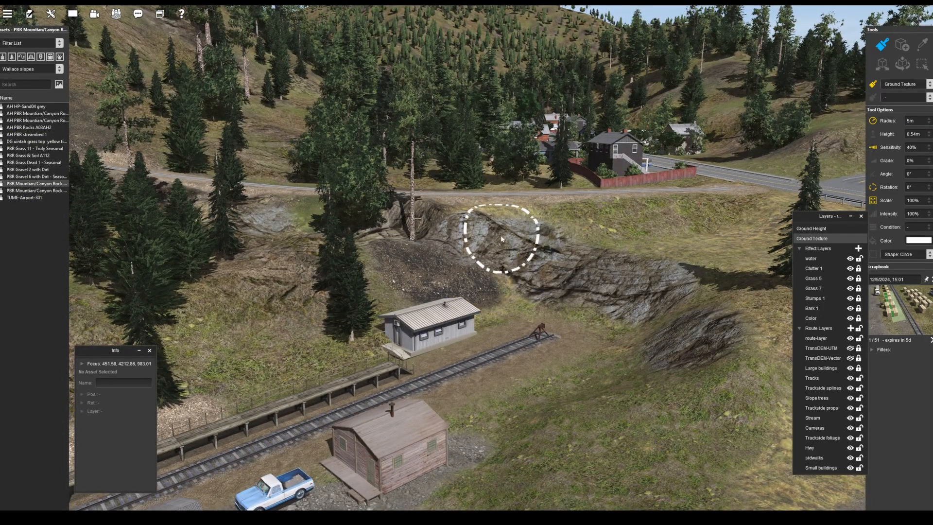
Paint PBR Mountian/Canyon Rock over the cliff face along the road opposite the trestle.
right_click(121, 187)
right_click(312, 214)
right_click(288, 229)
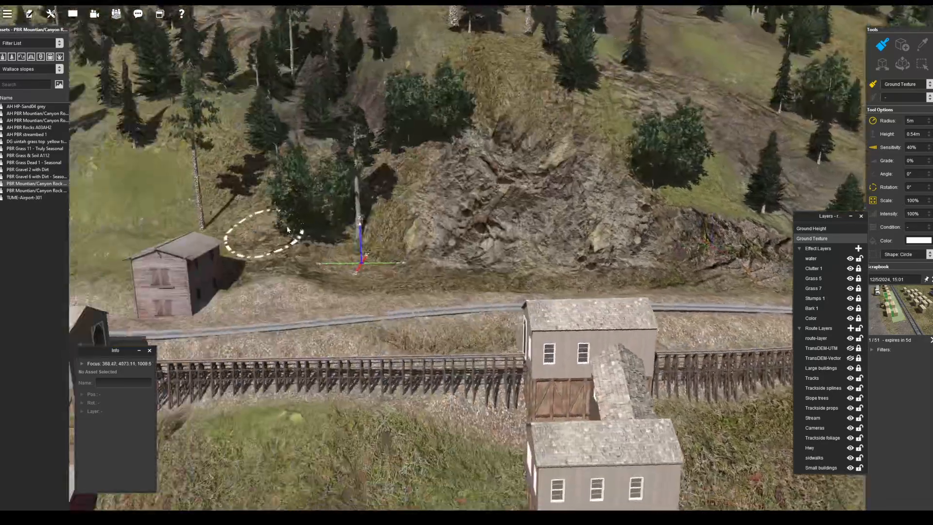
left_click_drag(487, 240, 540, 145)
Paint PBR Grass Dead 1 - Seasonal over the bright green hillside behind the small two-storey shed.
left_click(42, 163)
right_click(287, 131)
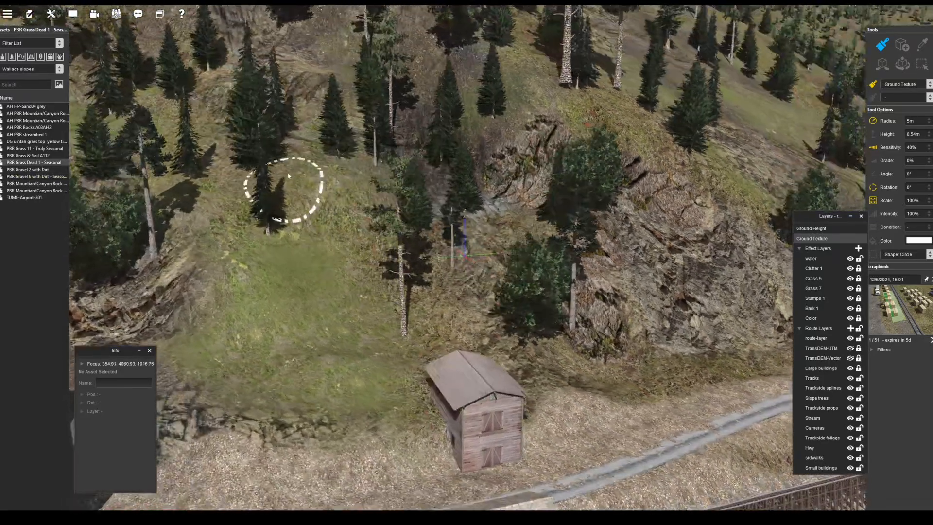
mouse_move(301, 194)
left_mouse_down()
mouse_move(508, 121)
mouse_move(512, 180)
left_mouse_up()
right_click(437, 319)
right_click_drag(408, 333, 457, 315)
left_click_drag(456, 315, 377, 307)
Paint PBR Gravel 2 with Dirt on the cut bank and ground around the grey mill building beside the road.
right_click(214, 311)
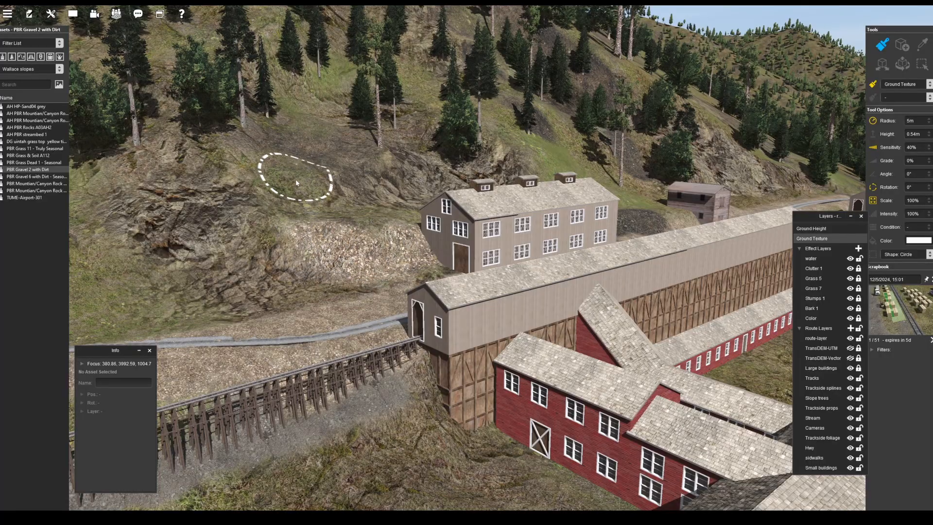
left_click_drag(297, 183, 313, 183)
right_click(310, 177)
right_click_drag(323, 191, 624, 223)
left_click_drag(624, 223, 680, 257)
Continue the PBR Gravel 2 with Dirt texture along the trestle and the ground just below it.
right_click_drag(291, 272, 340, 265)
left_click_drag(340, 264, 438, 249)
right_click_drag(438, 248, 304, 276)
right_click(218, 301)
right_click(334, 337)
right_click_drag(334, 338, 491, 313)
left_click_drag(490, 314, 544, 331)
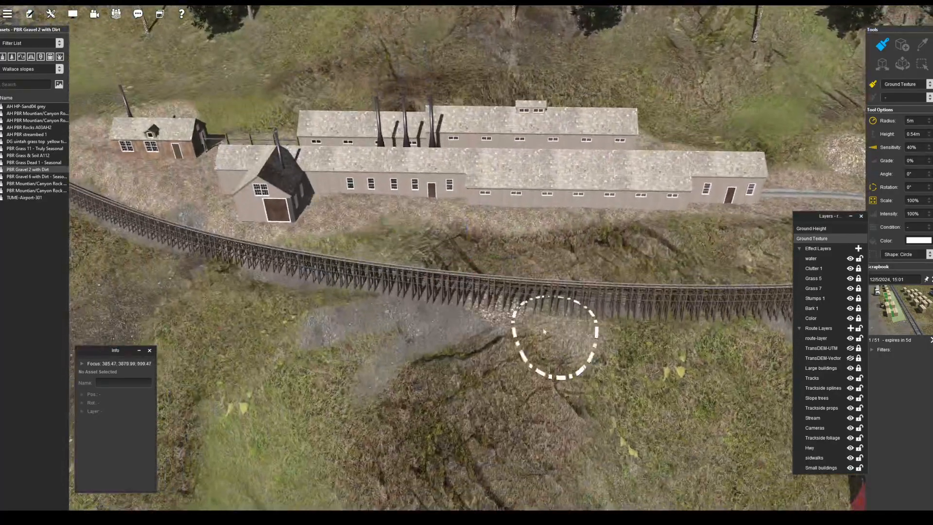
Paint a PBR Mountian/Canyon Rock face on the steep slope below the trestle, near the red mill buildings.
right_click_drag(544, 331, 481, 249)
left_click_drag(481, 250, 505, 214)
right_click_drag(505, 214, 389, 243)
left_click(36, 190)
left_click_drag(464, 245, 435, 250)
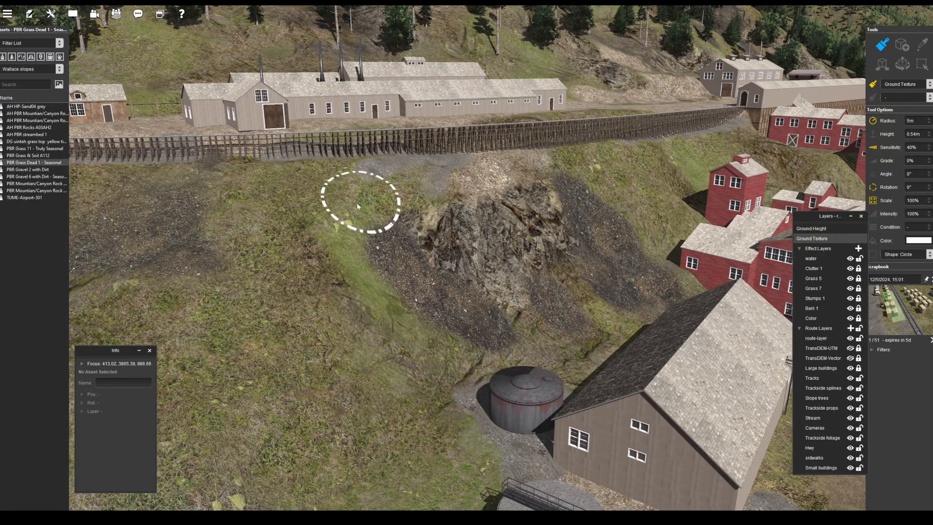
Paint AH PBR Rocks A03AH2 outcrops on the hillside above the round tanks and below the tramway trestle.
scroll(410, 195, "down", 5)
right_click(410, 301)
right_click_drag(481, 358, 495, 247)
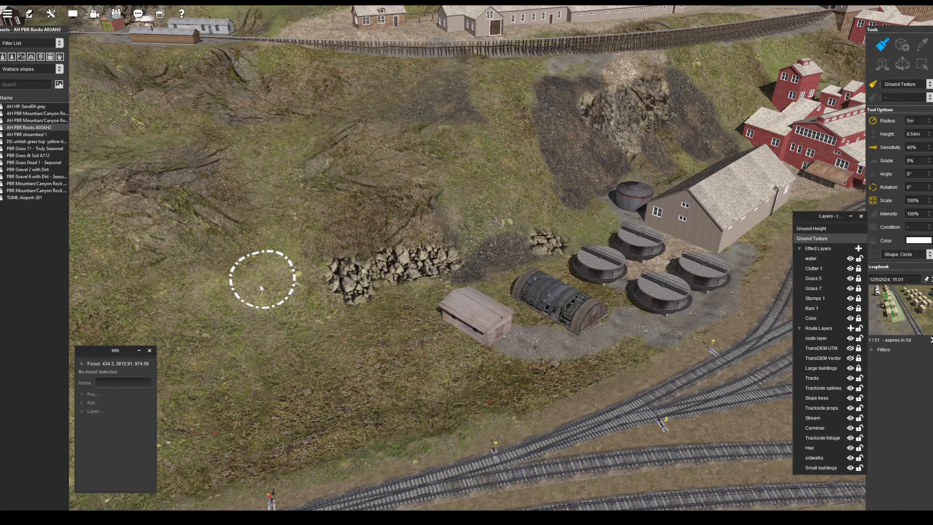
right_click(308, 155)
right_click_drag(309, 155, 369, 204)
left_click_drag(447, 180, 503, 175)
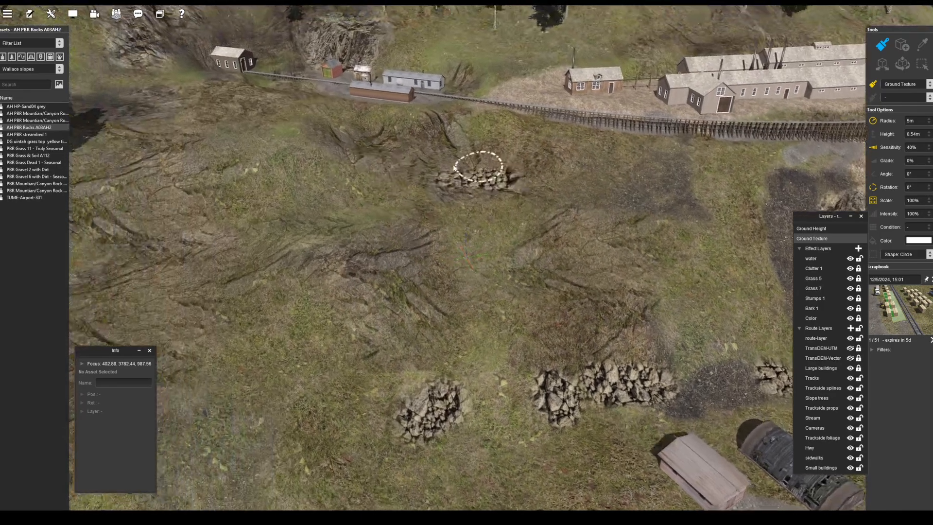
Paint AH PBR Rocks A03AH2 at the foot of the slopes beside the mine entrance building.
right_click(452, 141)
right_click_drag(451, 141, 388, 97)
left_click_drag(304, 139, 293, 130)
right_click(114, 140)
right_click_drag(114, 140, 165, 112)
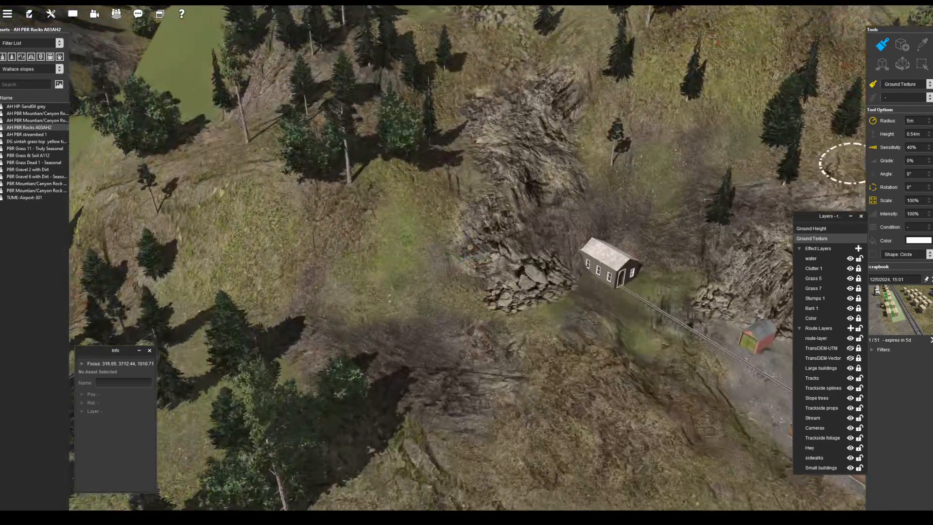
Set the ground texture scale to 10% and choose AH HP-Sand04 grey for touching up the ground along the mine track.
right_click(775, 357)
scroll(635, 329, "down", 4)
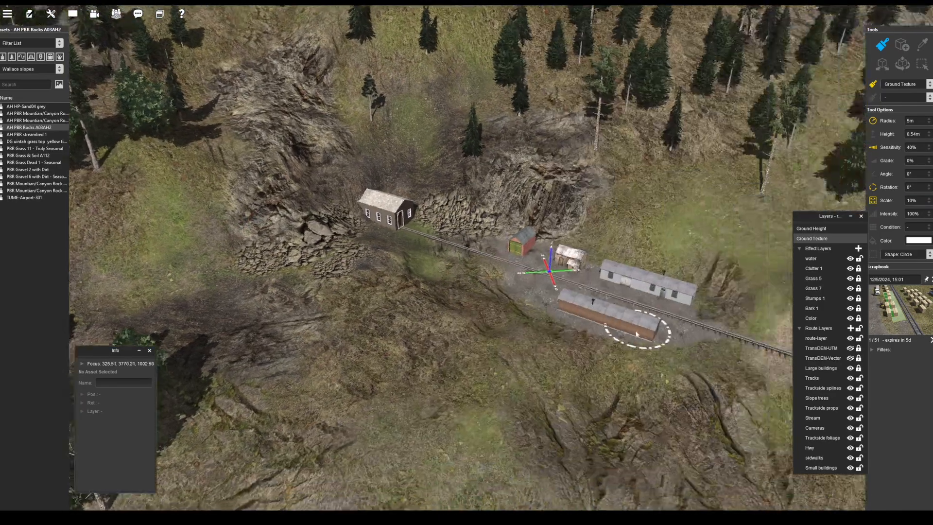
right_click(758, 413)
scroll(680, 340, "down", 3)
left_click(25, 106)
right_click(243, 207)
right_click_drag(306, 192, 514, 229)
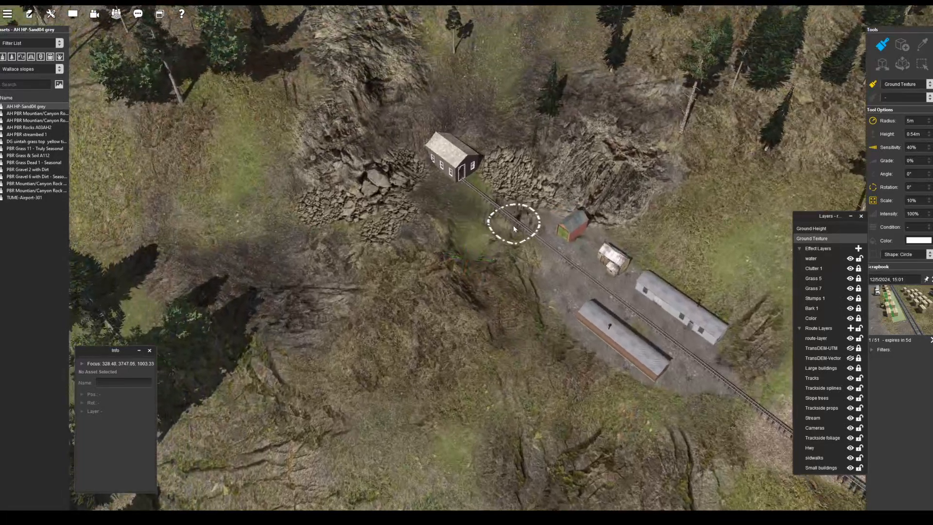
right_click(712, 396)
right_click(719, 371)
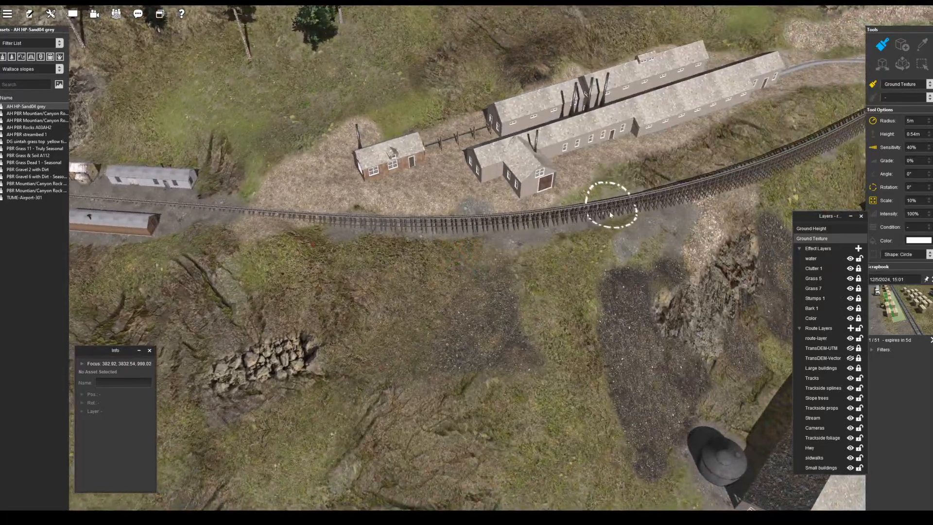
Place a forklift on the lumber loading platform and open the object options of the metal industrial tank nearby.
right_click(689, 205)
right_click(738, 311)
right_click_drag(699, 340, 428, 267)
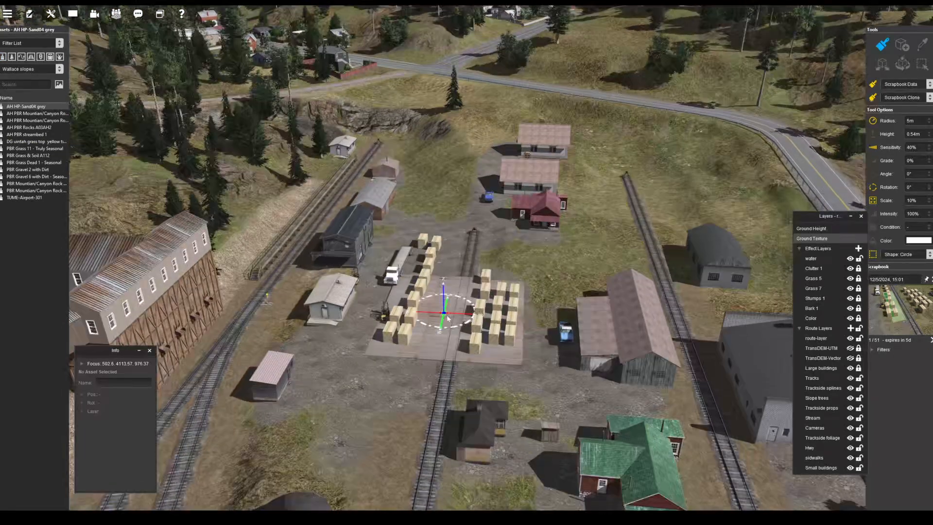
scroll(443, 306, "up", 5)
scroll(419, 289, "down", 2)
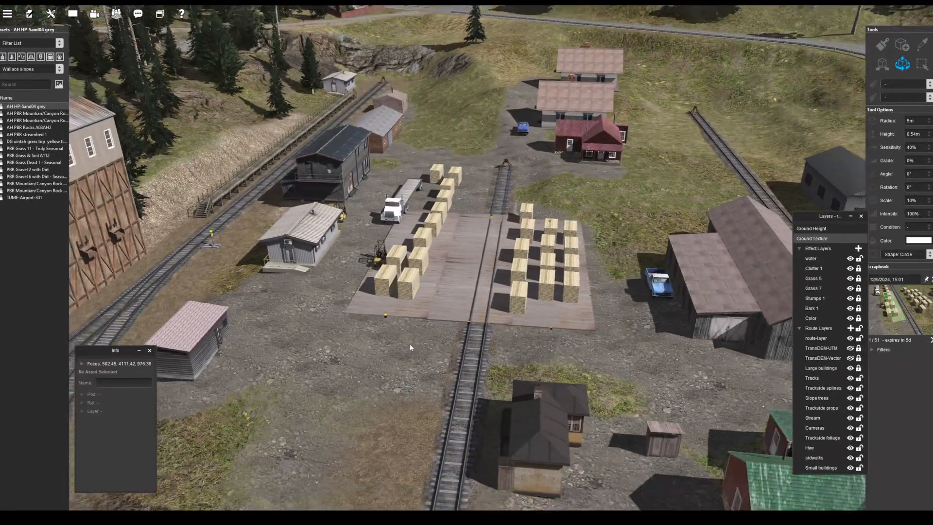
scroll(435, 289, "down", 3)
left_click(342, 235)
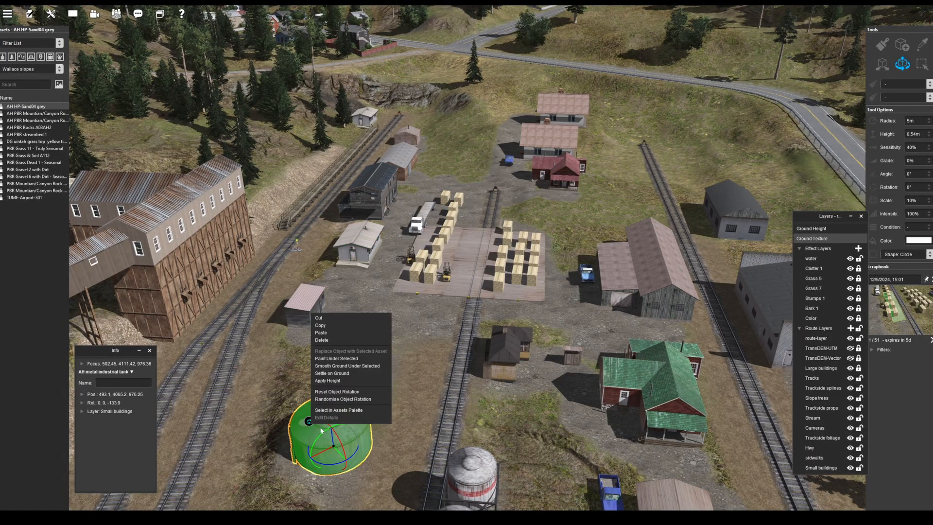
Hide the Large buildings layer, place a 34ft Boxcar ATSF on the mill spur, and show the layer again.
right_click_drag(426, 356, 478, 216)
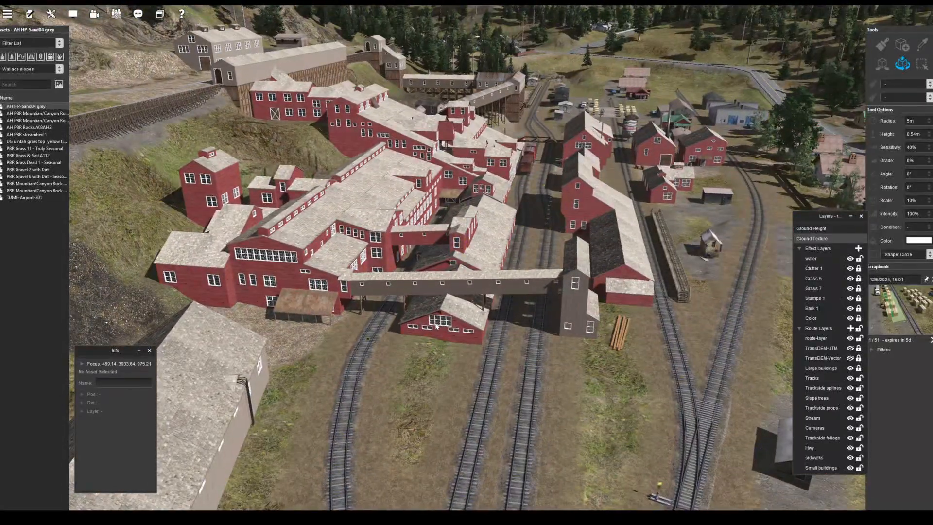
right_click(436, 323)
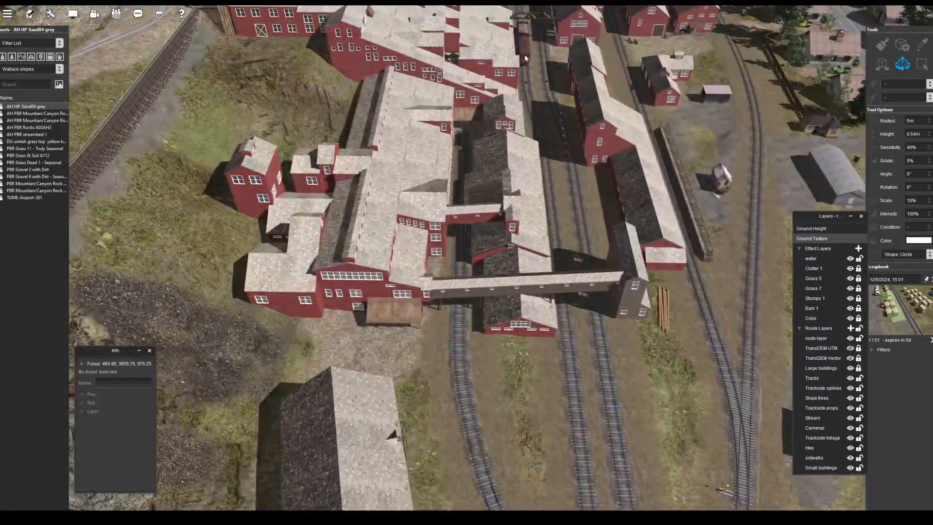
left_click(849, 368)
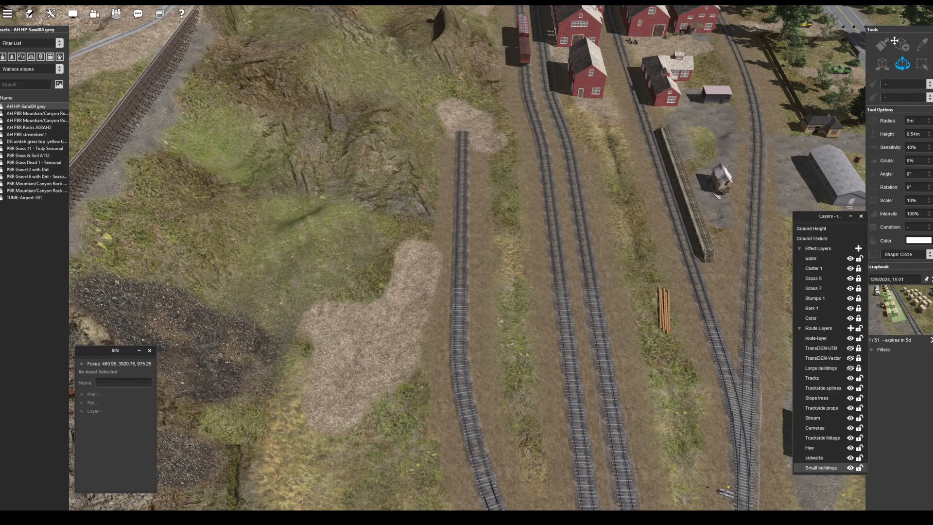
left_click(849, 369)
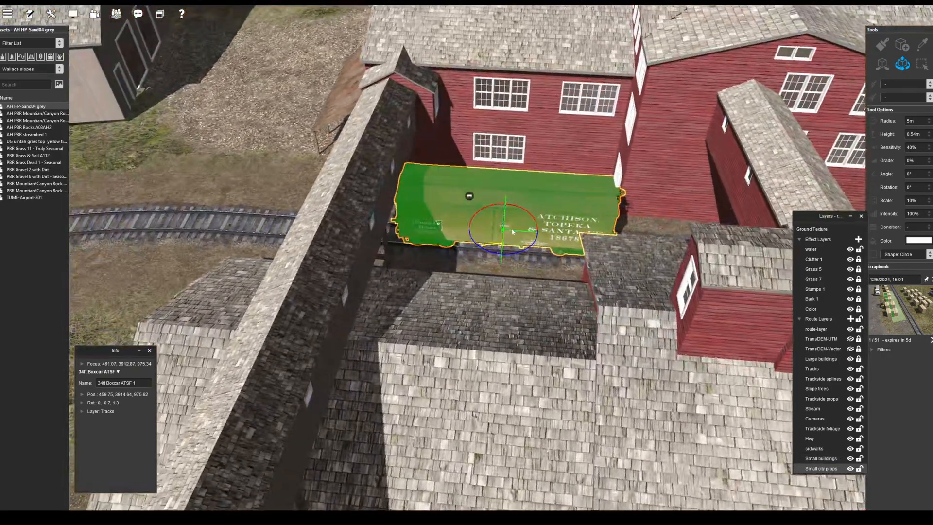
Slide the 34ft Boxcar ATSF along the spur out beneath the mill's covered conveyor bridge.
left_click(506, 231)
left_click(506, 232)
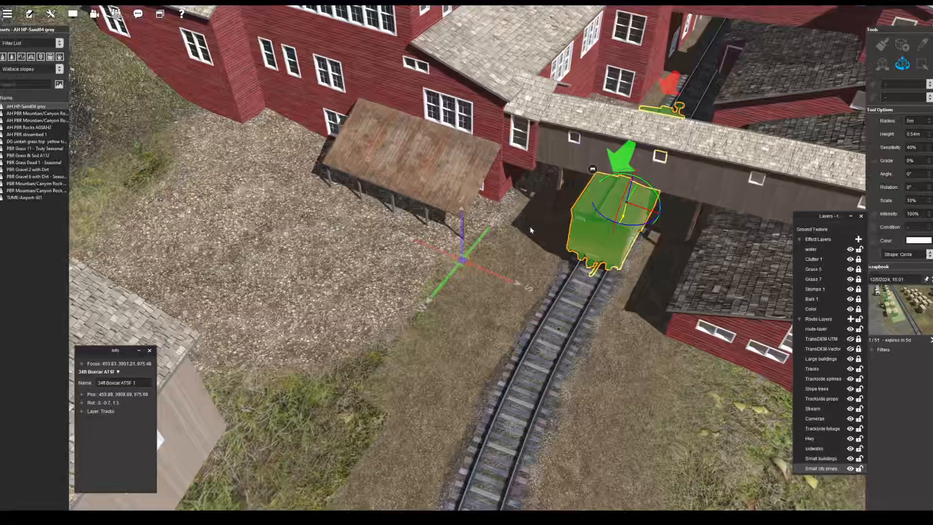
right_click_drag(530, 230, 501, 245)
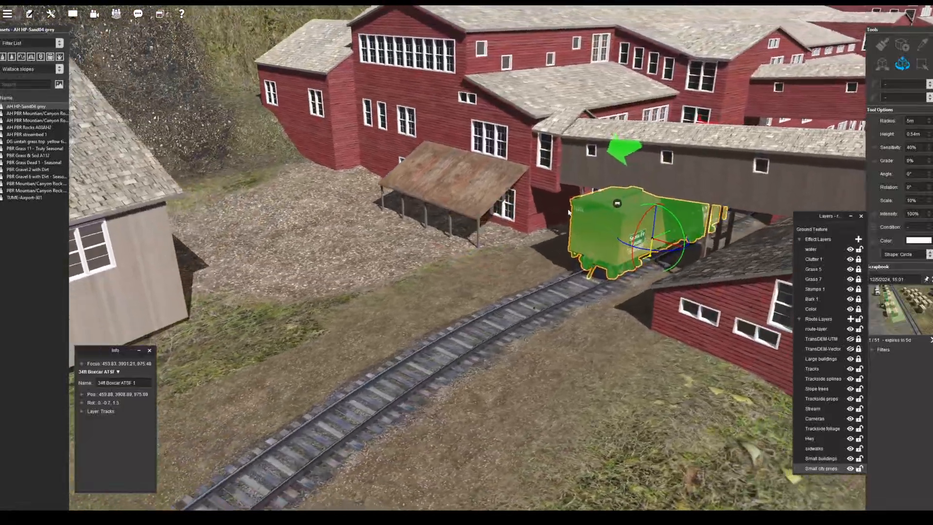
left_click(442, 278)
mouse_move(439, 281)
right_mouse_down()
mouse_move(418, 323)
mouse_move(430, 287)
right_mouse_up()
right_click(479, 199)
right_click(460, 354)
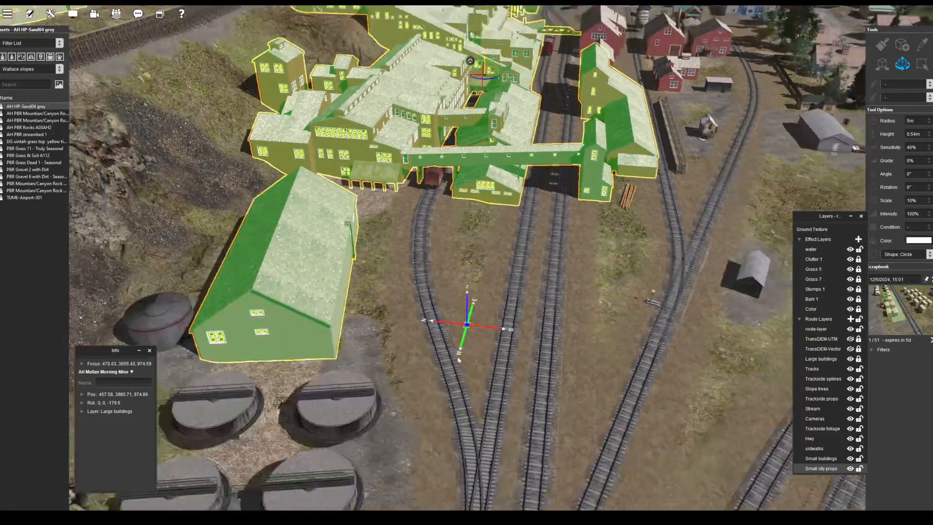
right_click_drag(461, 354, 465, 232)
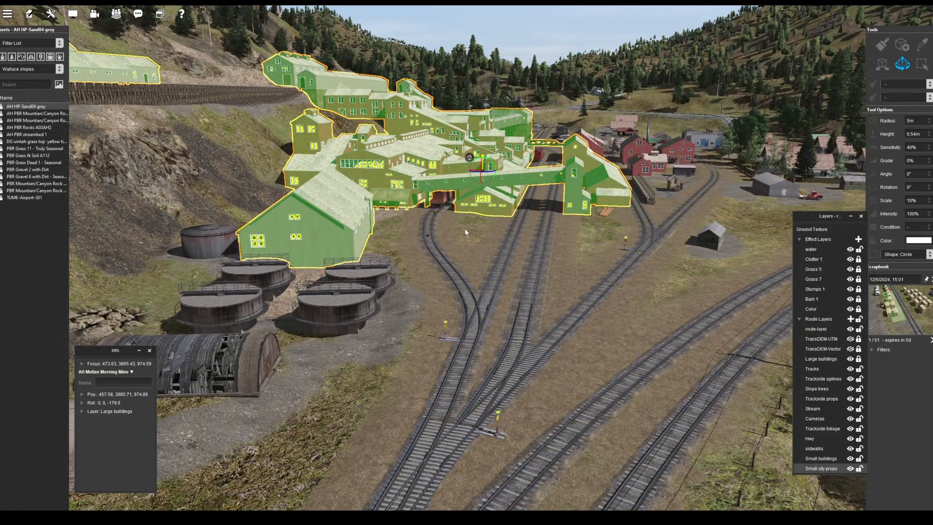
left_click(464, 230)
Set up the slopes scrapbook for cloning with a 25 m radius and 100% scale.
right_click(168, 207)
right_click_drag(313, 219, 891, 316)
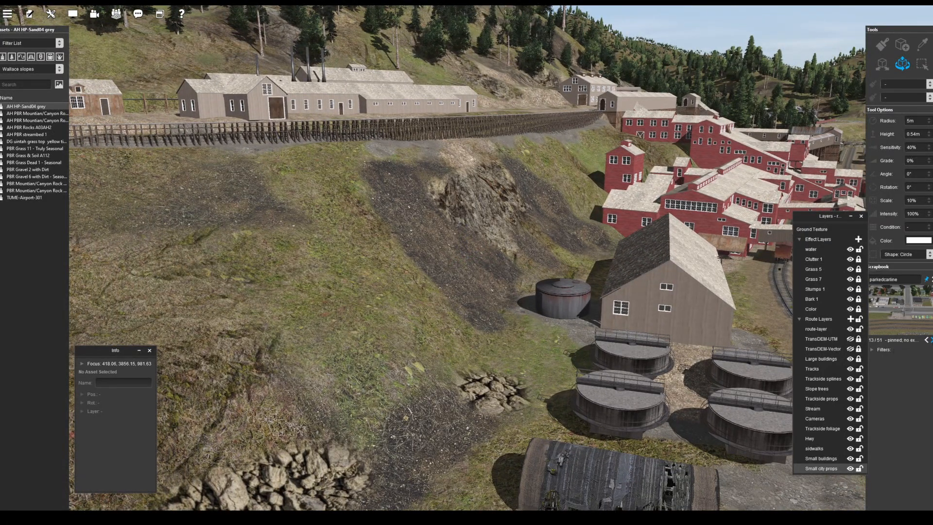
type("1")
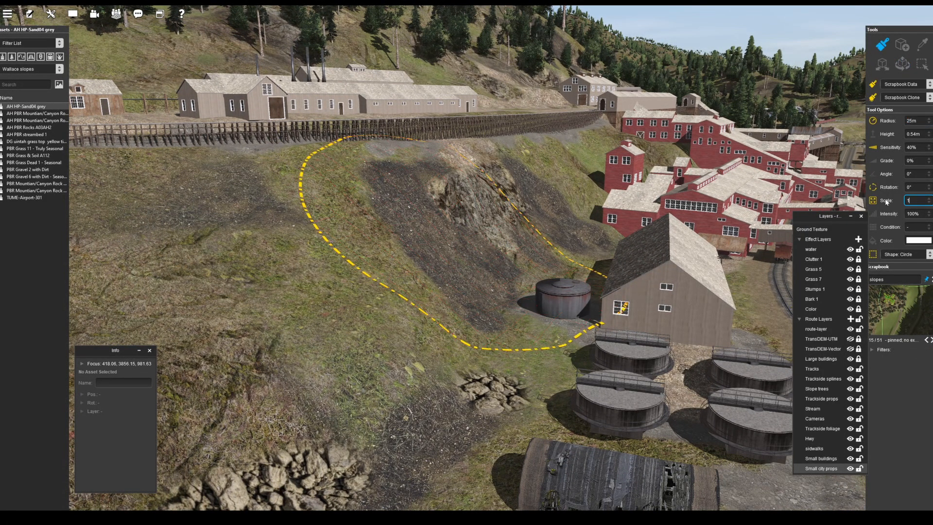
type("00")
key("Return")
Clone the slopes tree groups onto the hillside below the mine yard, excluding splines and effect layers from the scrapbook filters.
scroll(481, 279, "down", 5)
right_click(343, 246)
right_click_drag(344, 246, 381, 223)
left_click(401, 236)
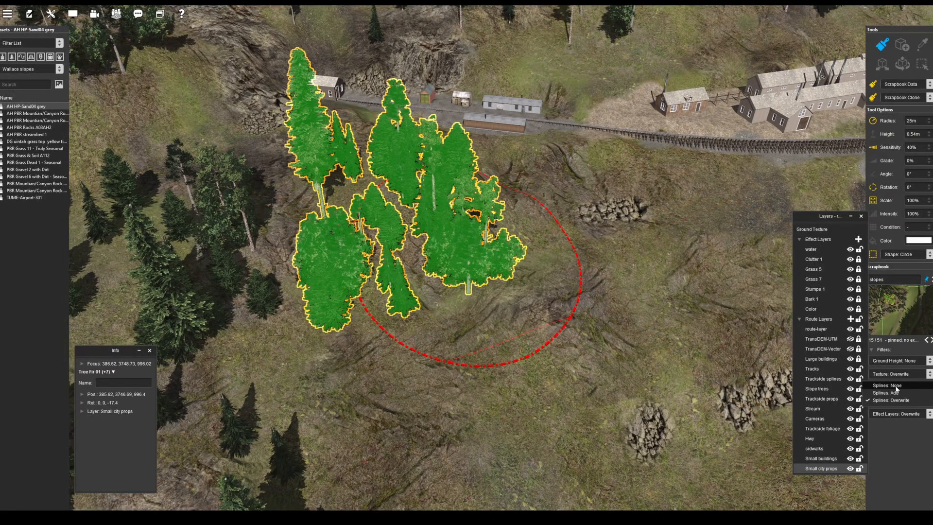
left_click(449, 392)
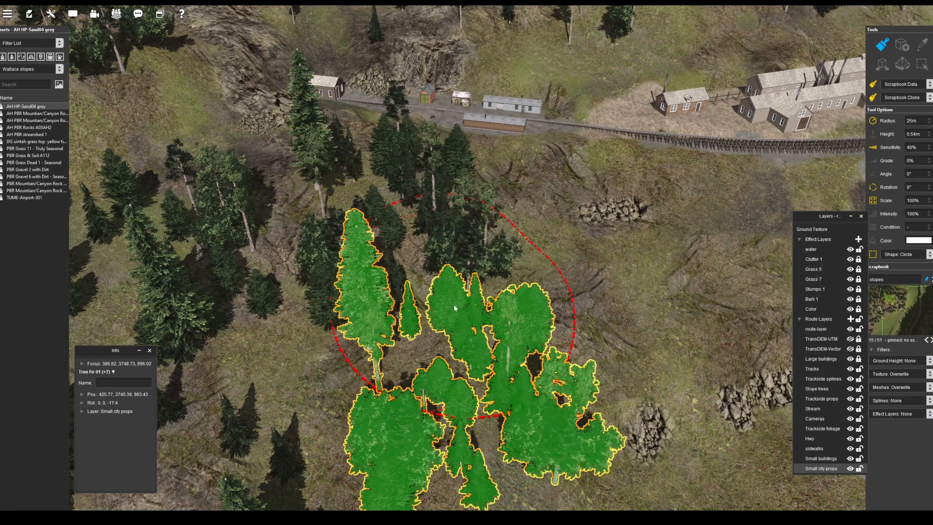
Clone 25 m slopes tree groups across the hillside above the mine yard and the long grey buildings.
scroll(453, 304, "down", 3)
mouse_move(445, 277)
right_mouse_down()
mouse_move(541, 221)
mouse_move(518, 142)
right_mouse_up()
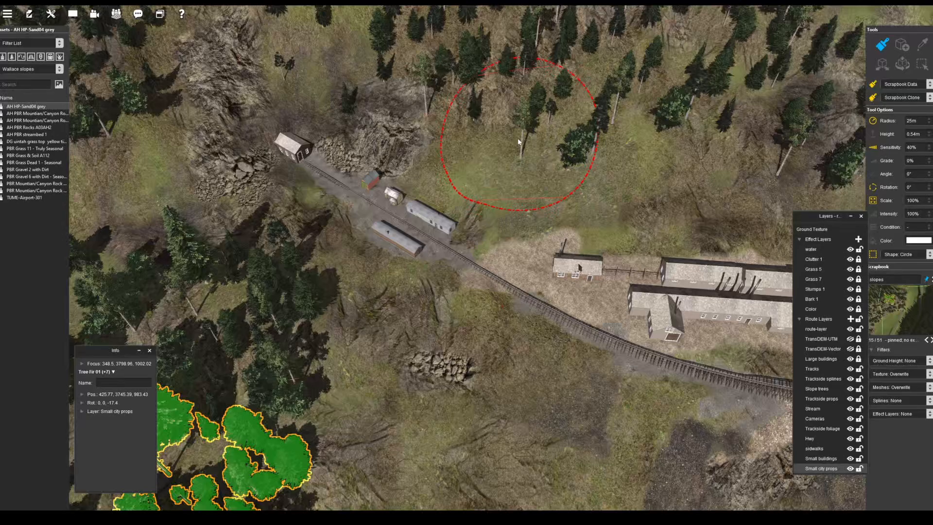
left_click(517, 139)
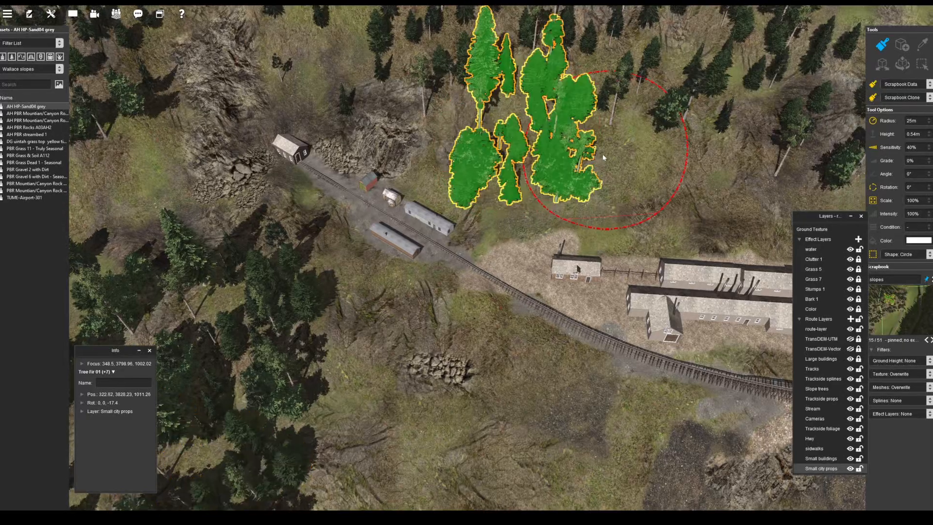
left_click(639, 173)
right_click_drag(840, 142, 530, 288)
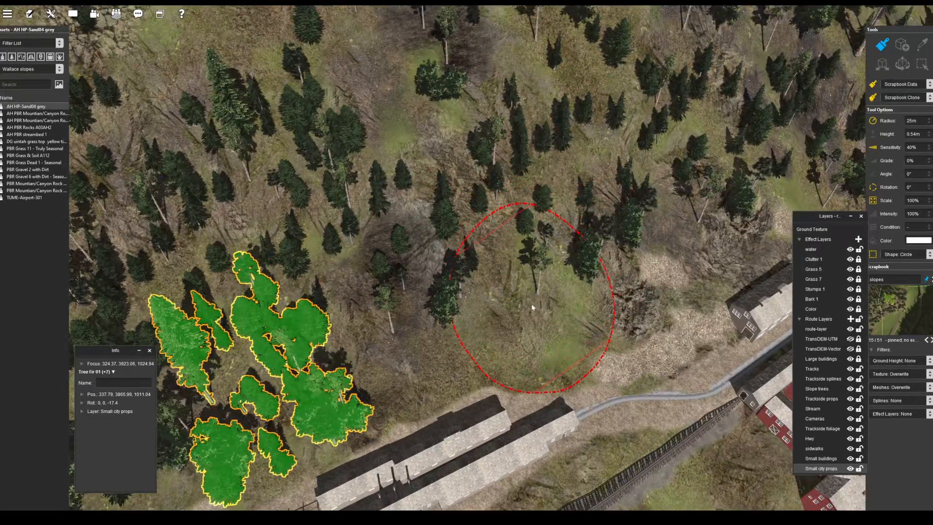
left_click(533, 307)
Continue cloning 25 m tree groups along the wooded slope above the access road towards the highway.
mouse_move(724, 234)
right_mouse_down()
mouse_move(602, 194)
mouse_move(573, 162)
right_mouse_up()
left_click(573, 162)
mouse_move(680, 163)
right_mouse_down()
mouse_move(625, 171)
mouse_move(552, 304)
mouse_move(536, 295)
right_mouse_up()
left_click(625, 170)
left_click(537, 295)
right_click_drag(680, 291, 571, 257)
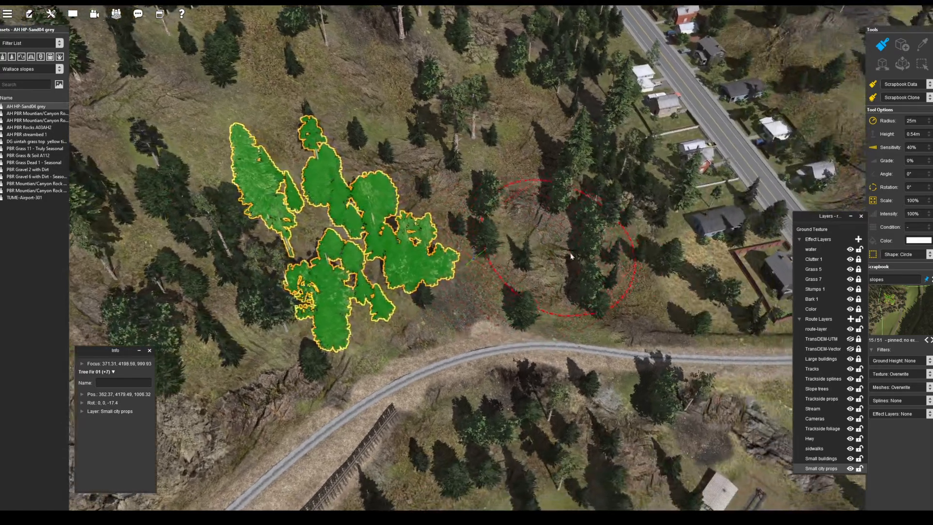
left_click(568, 270)
Clone smaller tree groups between the mill's covered tramways using a 10 m radius and 120% scale, undoing the last stamp.
mouse_move(437, 378)
right_mouse_down()
mouse_move(410, 306)
mouse_move(741, 357)
right_mouse_up()
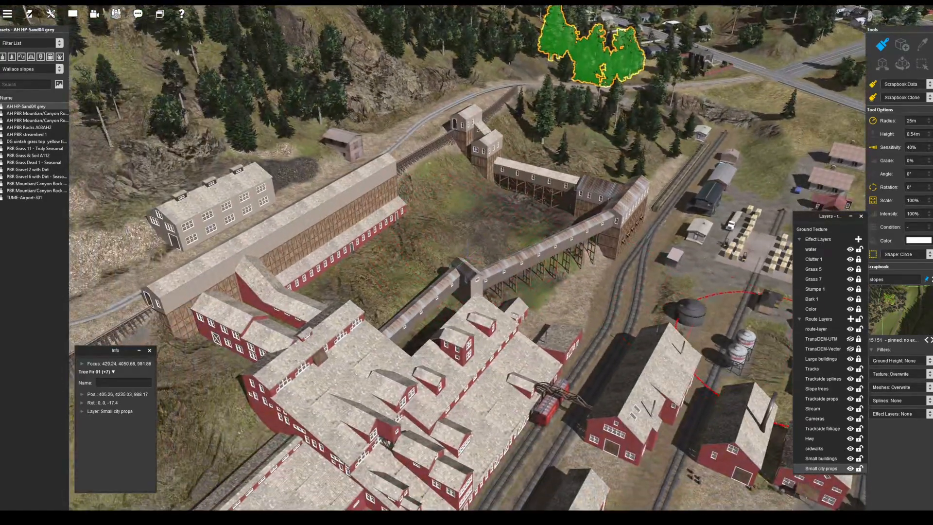
left_click(449, 197)
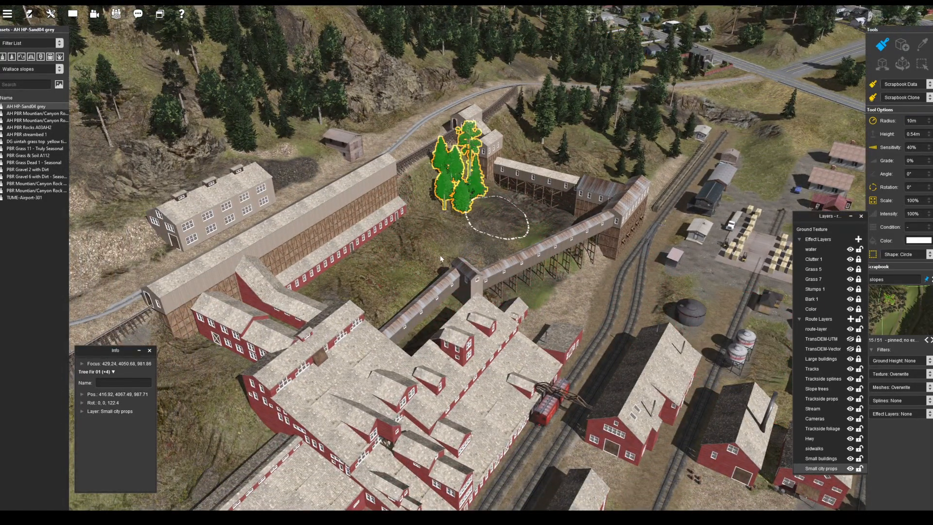
left_click(500, 216)
left_click(901, 200)
type("120")
left_click(436, 239)
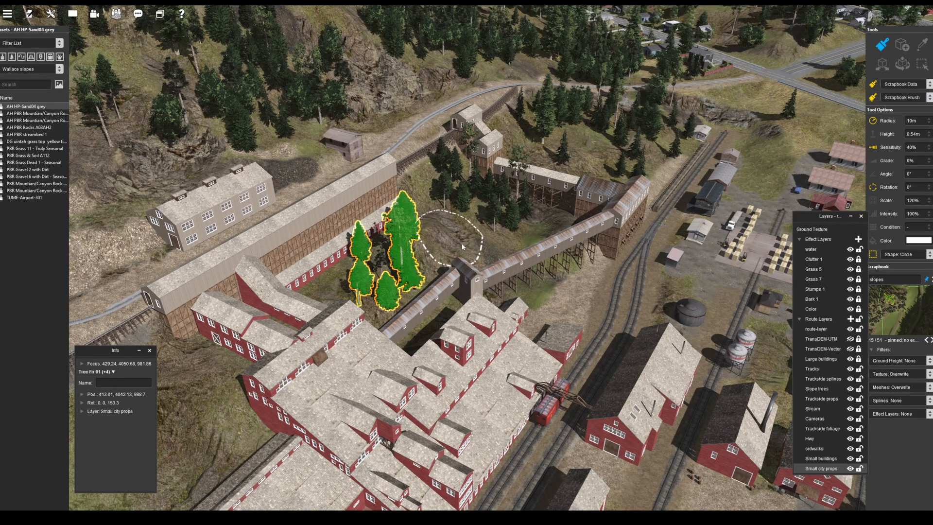
left_click(462, 246)
key("ctrl+z")
Clone 10 m tree groups onto the slope between the curved trestle and the red mill buildings.
scroll(466, 262, "down", 3)
right_click(286, 328)
left_click(442, 272)
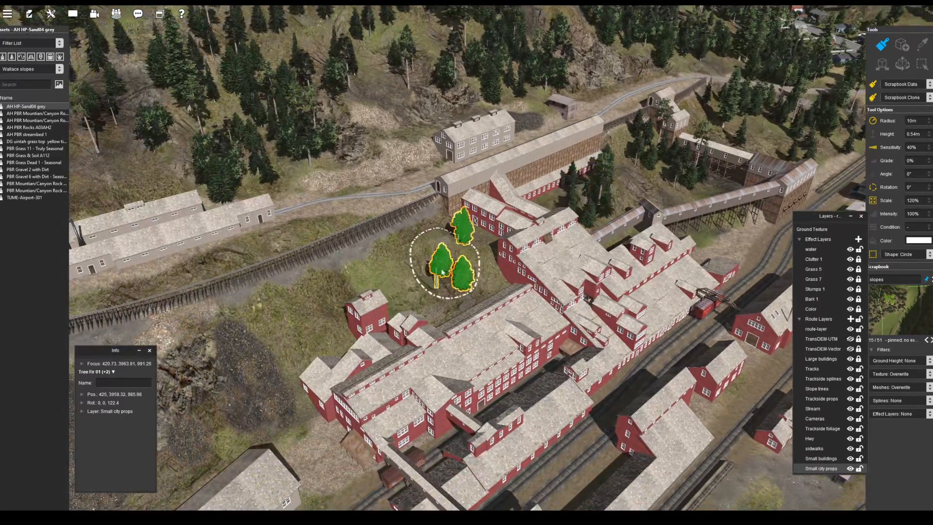
left_click(302, 322)
right_click(211, 340)
Clone tree groups at 330° rotation above the round tanks, with the Texture filter set to None.
left_click(337, 258)
left_click(293, 291)
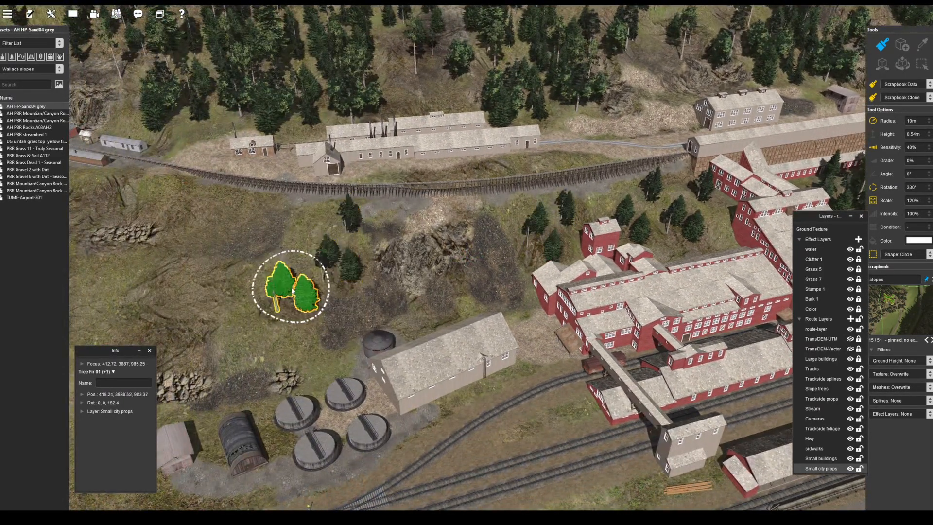
left_click(887, 367)
left_click(234, 307)
left_click(193, 216)
right_click(97, 272)
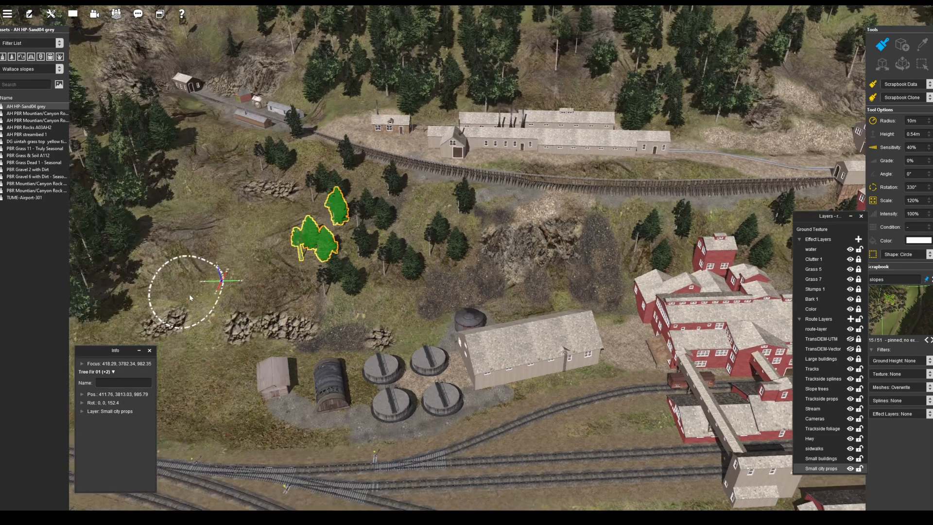
Fill the open hillside around the rock outcrops below the trestle with 10 m tree groups.
left_click(446, 268)
left_click(330, 293)
left_click(389, 327)
left_click(354, 341)
left_click(608, 308)
left_click(674, 220)
left_click(507, 213)
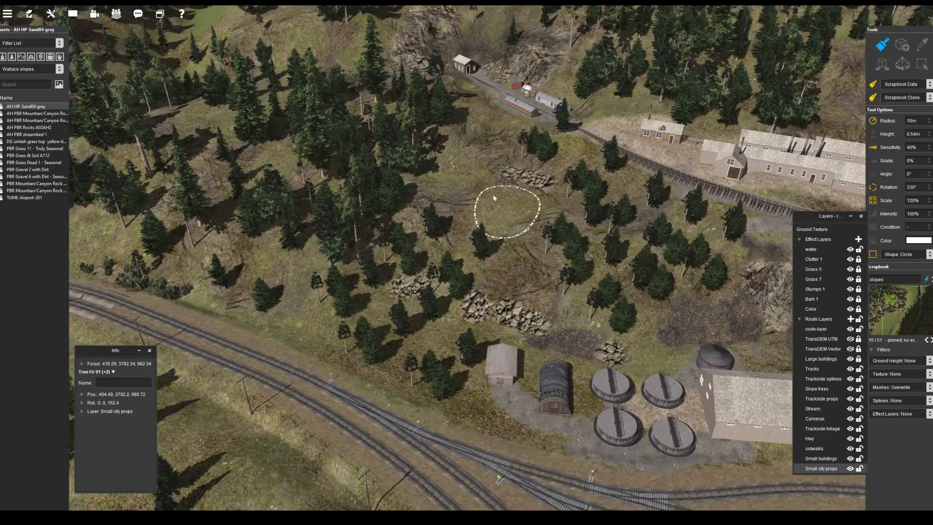
Clone 10 m tree groups onto the slopes around the mine entrance and the hillside west of it.
left_click(465, 165)
right_click(458, 85)
left_click(500, 142)
left_click(533, 132)
left_click(475, 78)
left_click(410, 86)
left_click(332, 189)
left_click(236, 187)
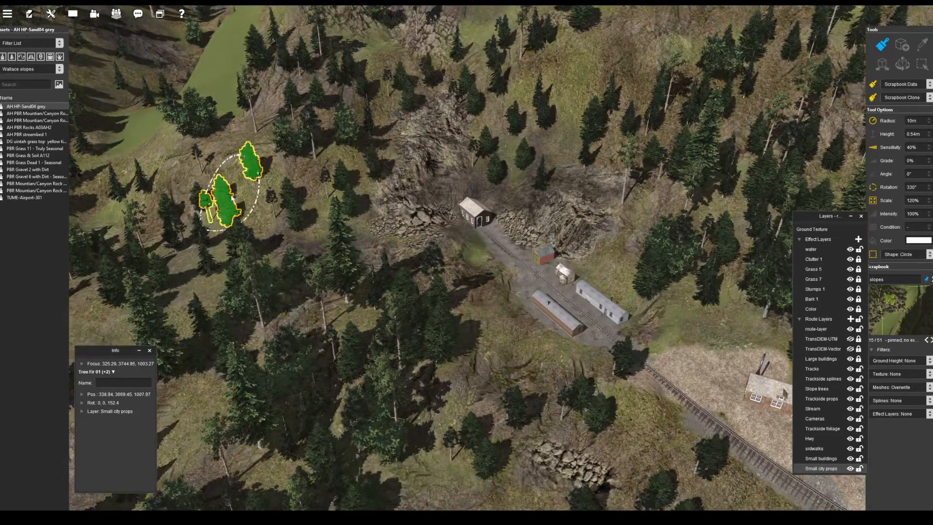
Fill the remaining gaps beside and above the mine entrance building with more 10 m tree groups.
left_click(258, 138)
left_click(336, 209)
left_click(388, 237)
left_click(218, 147)
right_click(379, 311)
scroll(379, 311, "down", 3)
left_click(602, 115)
left_click(652, 99)
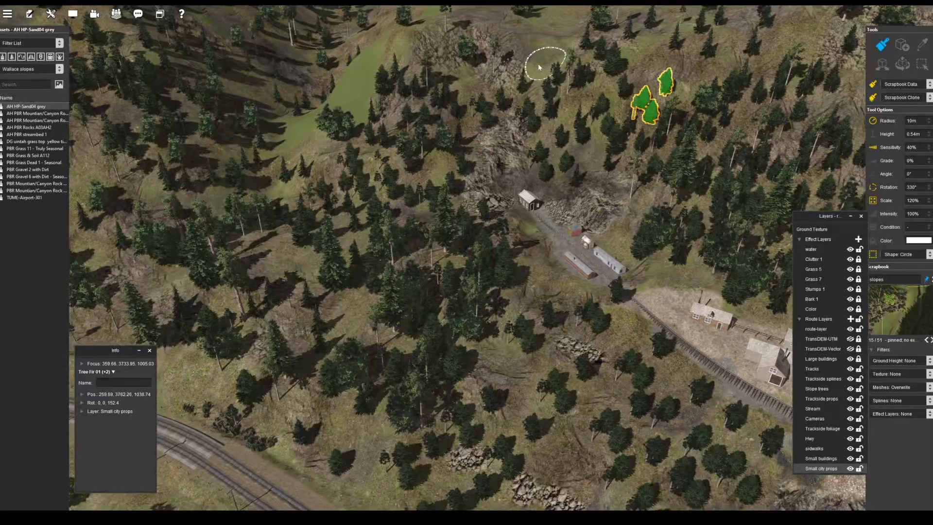
Clone further 10 m tree groups onto the slope just above the rocks and round tanks.
right_click(540, 388)
left_click(458, 248)
right_click(496, 285)
left_click(466, 275)
right_click(510, 243)
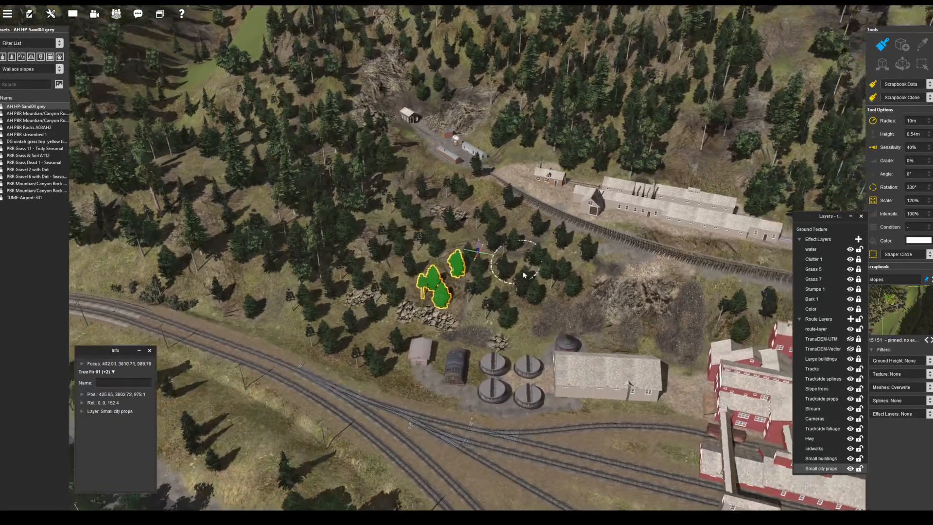
Clone tree groups with a 25 m radius above the round tanks and on the hillside above the mill.
left_click(403, 248)
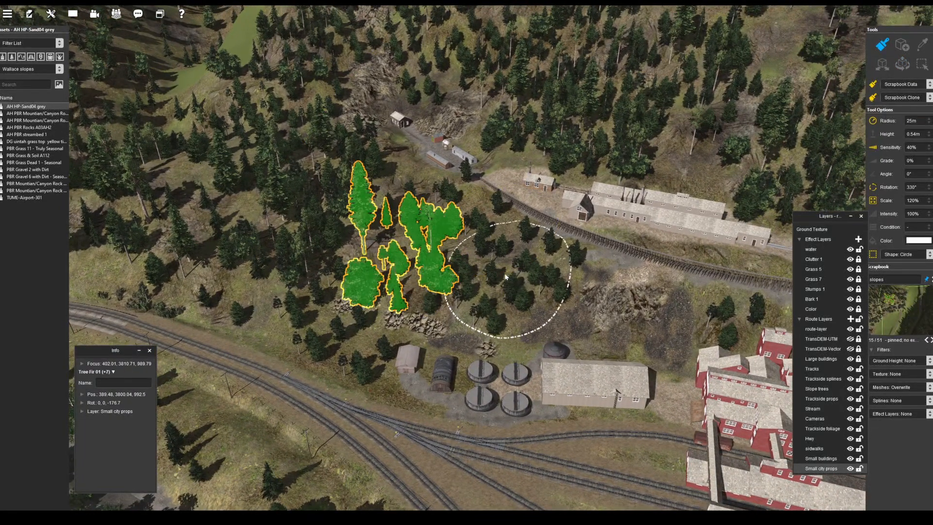
left_click(573, 306)
right_click(729, 189)
right_click(665, 194)
left_click(420, 238)
right_click(700, 292)
right_click(495, 467)
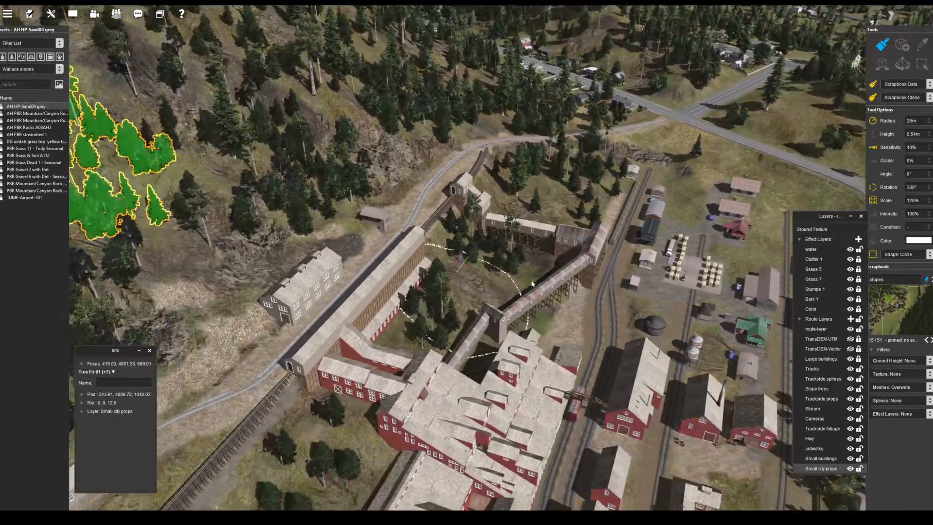
Clone a tree group with a 20 m radius onto the ground enclosed by the mill's covered tramways.
left_click(915, 120)
type("20")
left_click(487, 268)
key("Left")
left_click(902, 64)
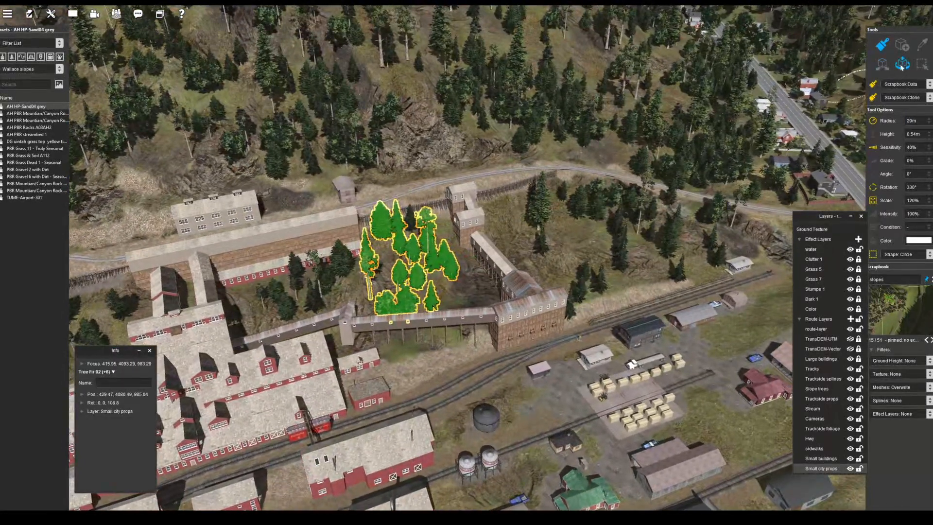
Hide the large buildings layer, reposition the pine standing near the tramway supports, and show the layer again.
left_click(438, 315)
right_click(425, 269)
scroll(425, 270, "up", 3)
left_click(850, 358)
left_click(485, 270)
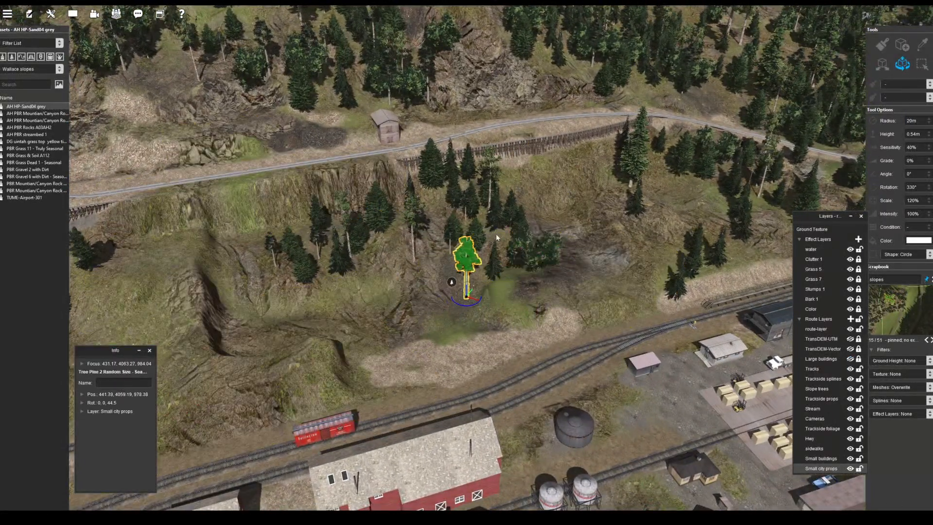
left_click(850, 359)
Place st_rmm_kust73_1580_8m bushes on the slope around the long buildings above the trestle wall and beside the main tracks.
right_click(340, 478)
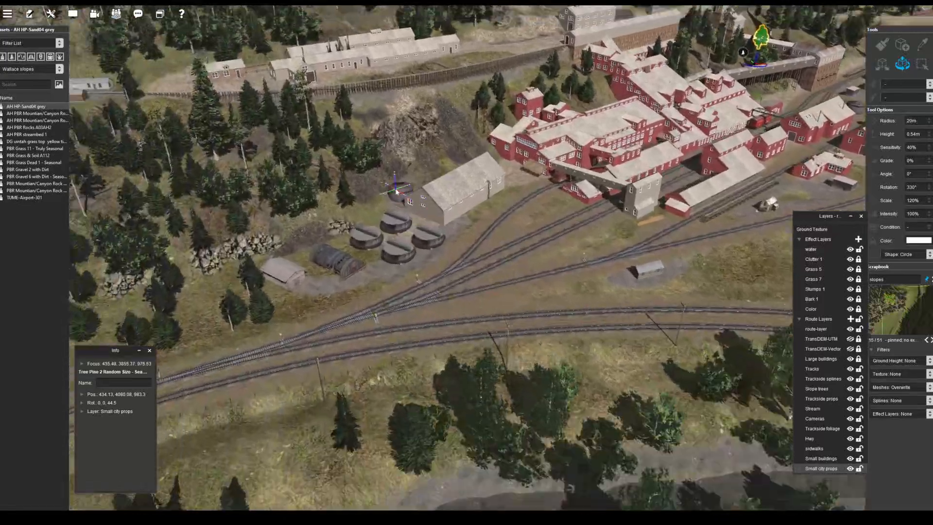
right_click(335, 145)
left_click(437, 351)
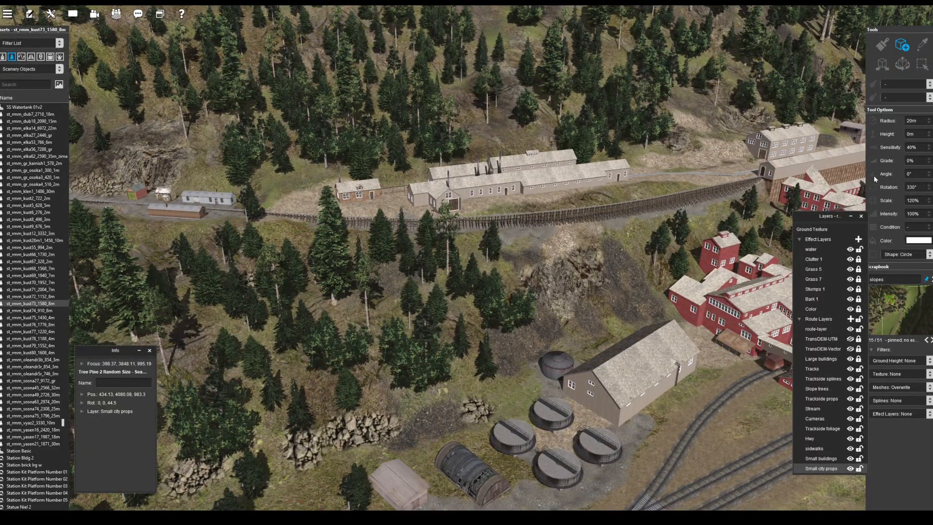
right_click(647, 190)
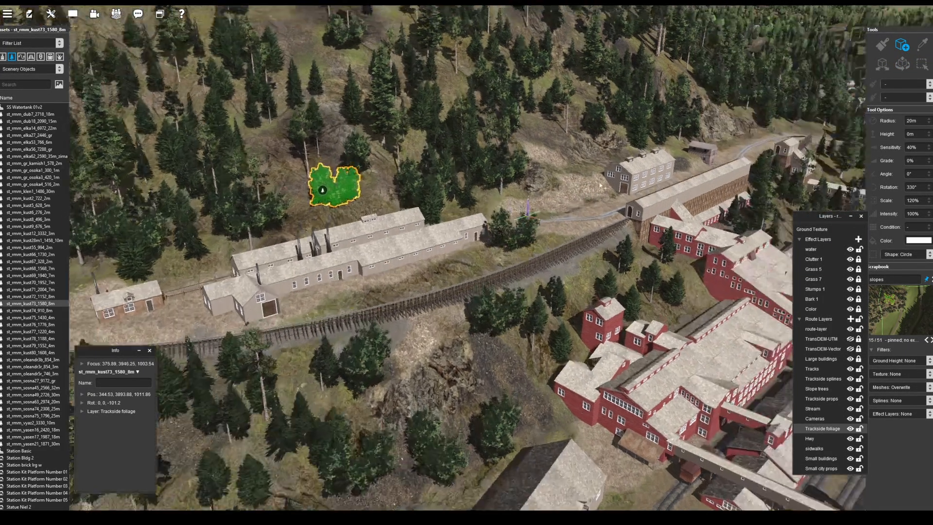
right_click(673, 253)
right_click(651, 302)
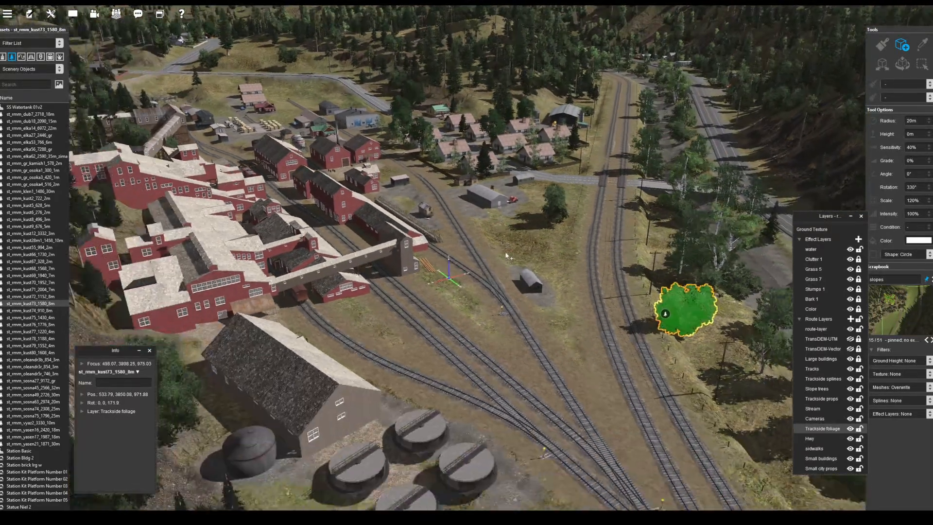
right_click_drag(505, 255, 883, 82)
Place Tree Fir 04 trees on the open ground beside the yard tracks, around the village houses and by the large metal shed.
left_click(165, 232)
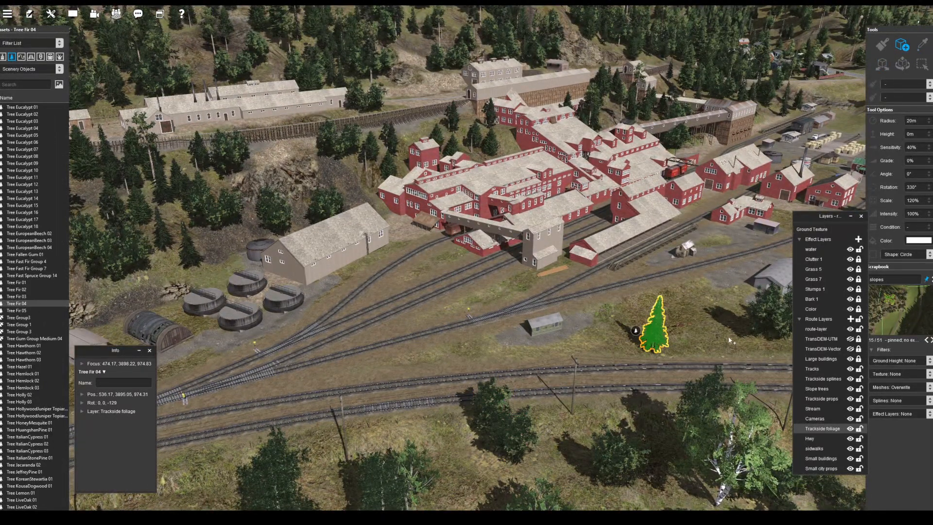
right_click(116, 336)
right_click(772, 231)
right_click(546, 227)
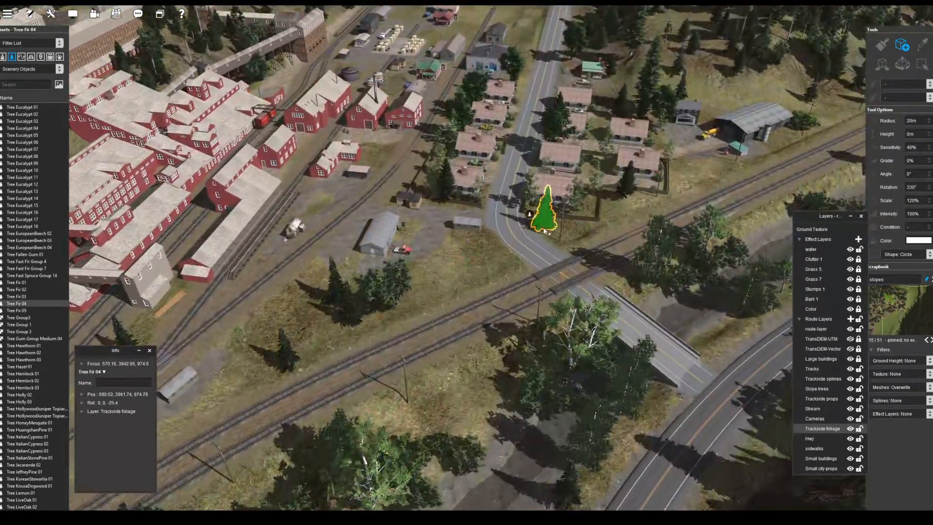
left_click(486, 248)
right_click(694, 121)
left_click(486, 257)
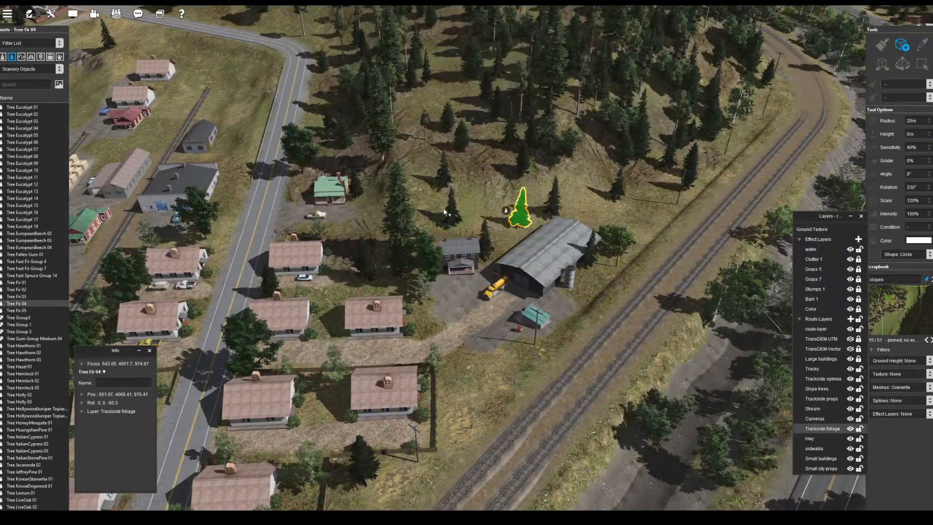
Place more Tree Fir 04 trees along the village road, around the houses above the lumber yard and beside the sheds.
right_click(318, 127)
left_click(344, 237)
right_click(283, 200)
left_click(475, 224)
left_click(521, 163)
left_click(485, 146)
right_click(471, 122)
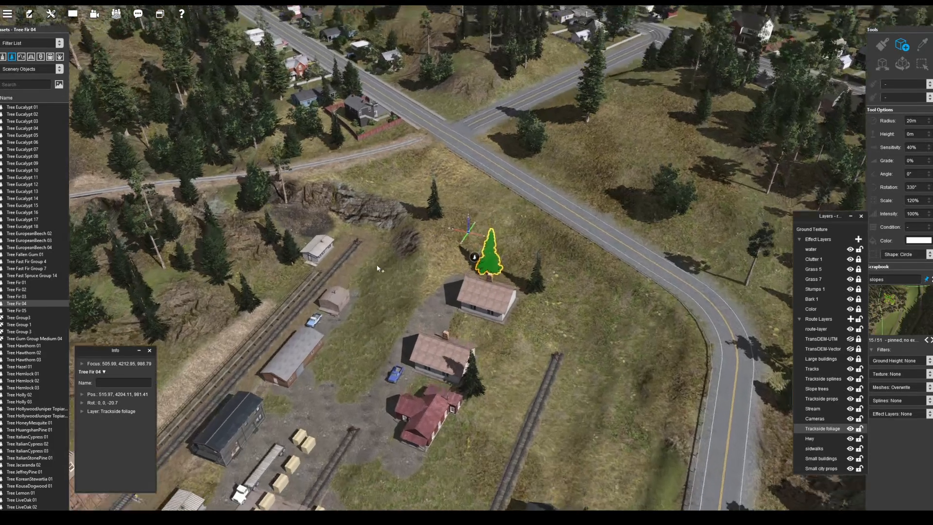
left_click(371, 282)
left_click(352, 332)
left_click(332, 374)
Switch to the Tree Conifer 04 asset and place these trees around the houses and sheds above the lumber yard.
right_click(185, 373)
key("i")
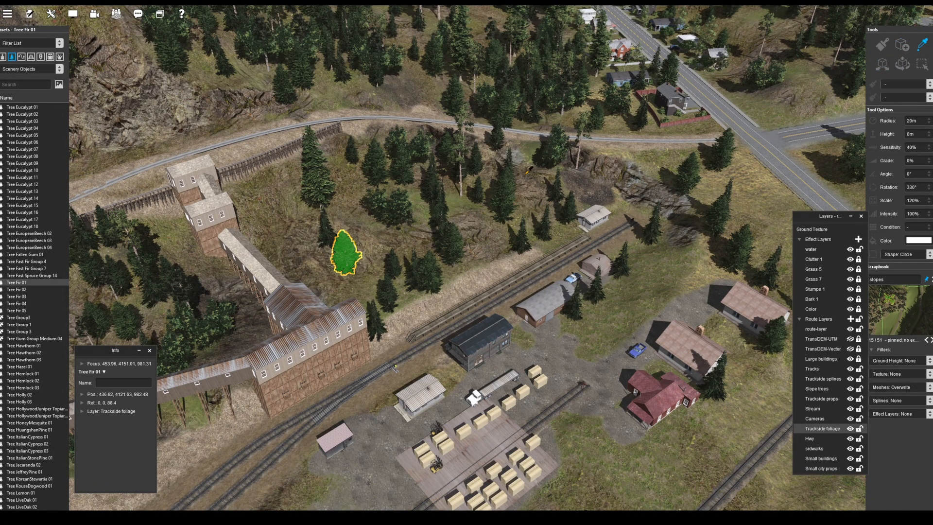
right_click(573, 311)
left_click(652, 225)
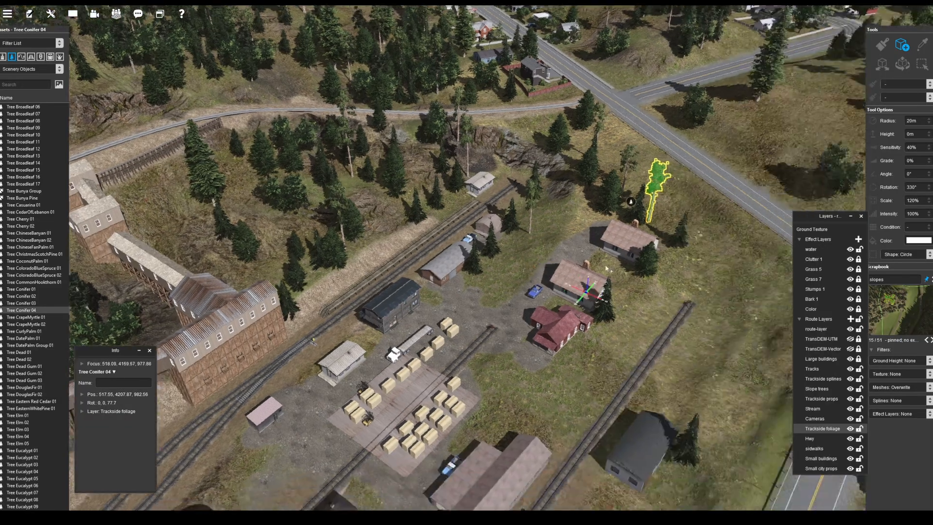
right_click(583, 292)
left_click(606, 333)
left_click(537, 379)
Place further Tree Conifer 04 trees near the green-roofed house and on the slope behind the large metal shed.
right_click(566, 418)
left_click(600, 350)
right_click(617, 362)
left_click(672, 268)
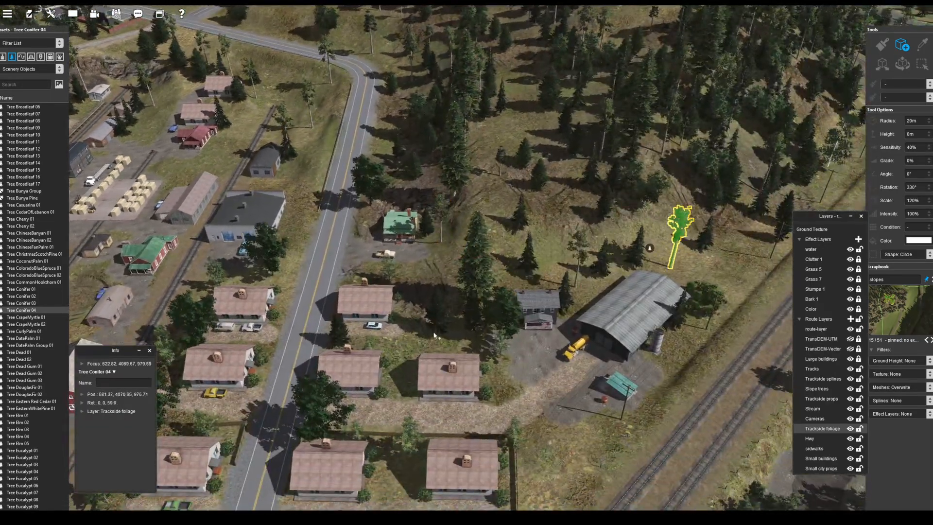
right_click(394, 262)
left_click(519, 274)
right_click(320, 95)
left_click(511, 101)
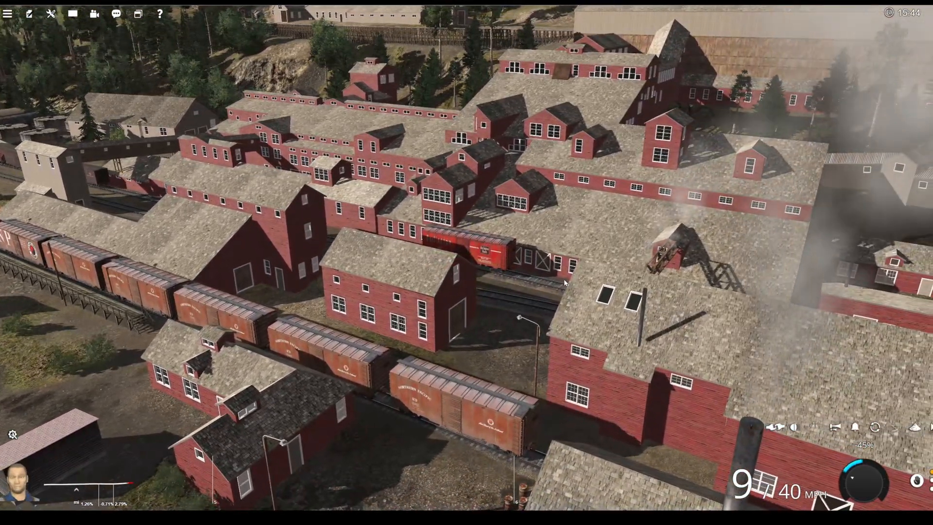
Examine the finished mill, covered tramways and lumber yard from several viewpoints in driving mode while the trains run.
right_click(703, 294)
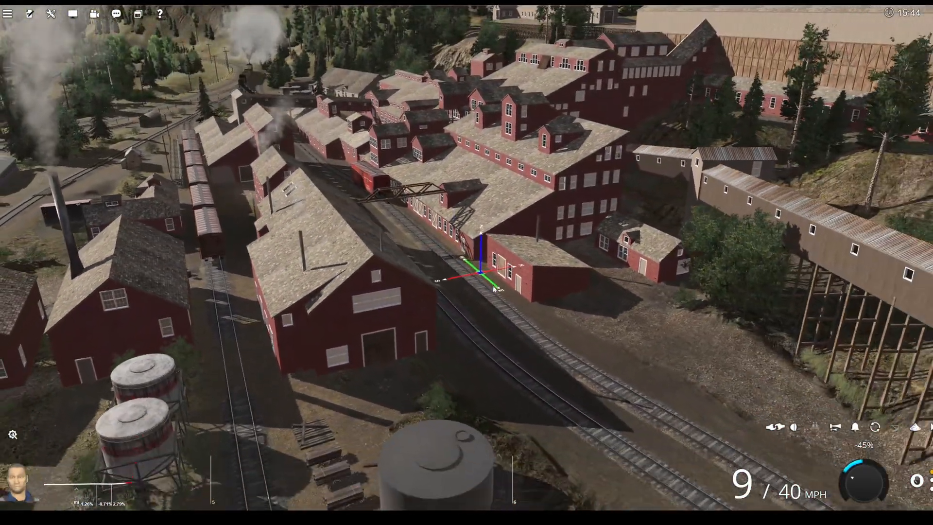
right_click(493, 287)
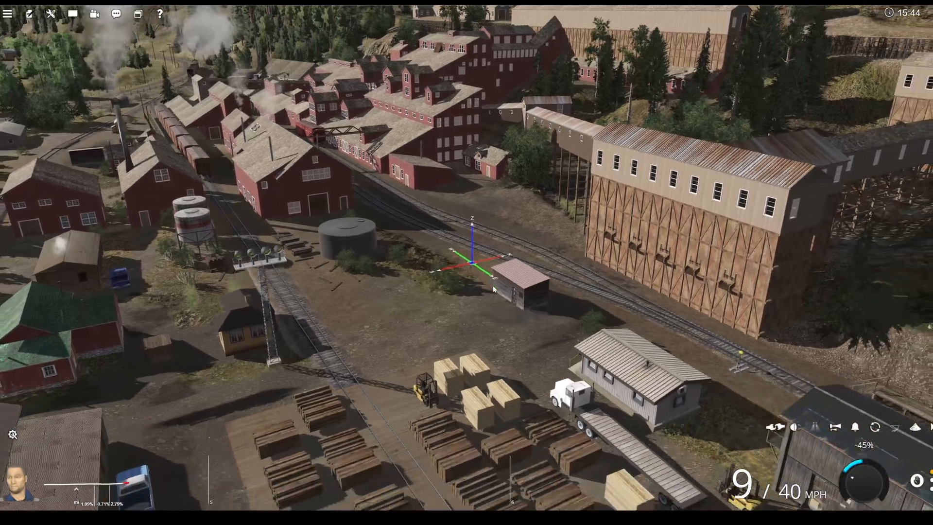
right_click(493, 288)
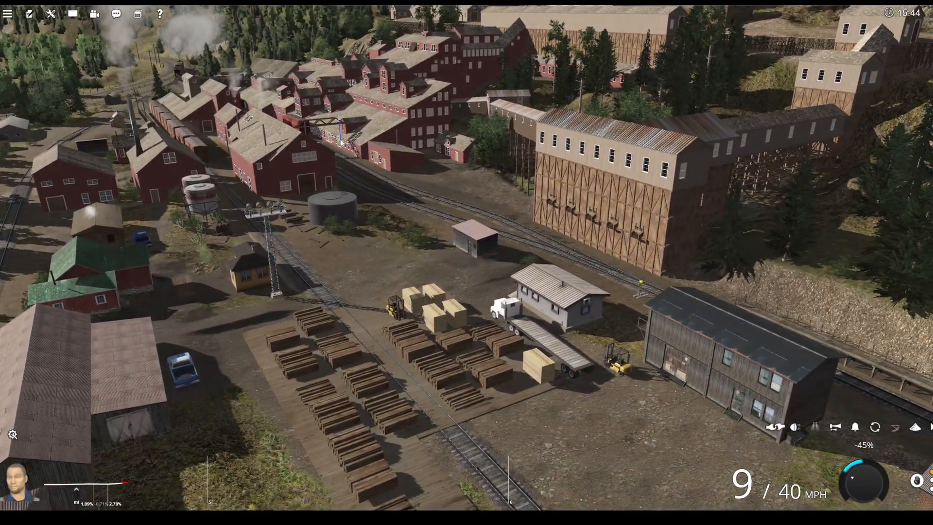
right_click(432, 182)
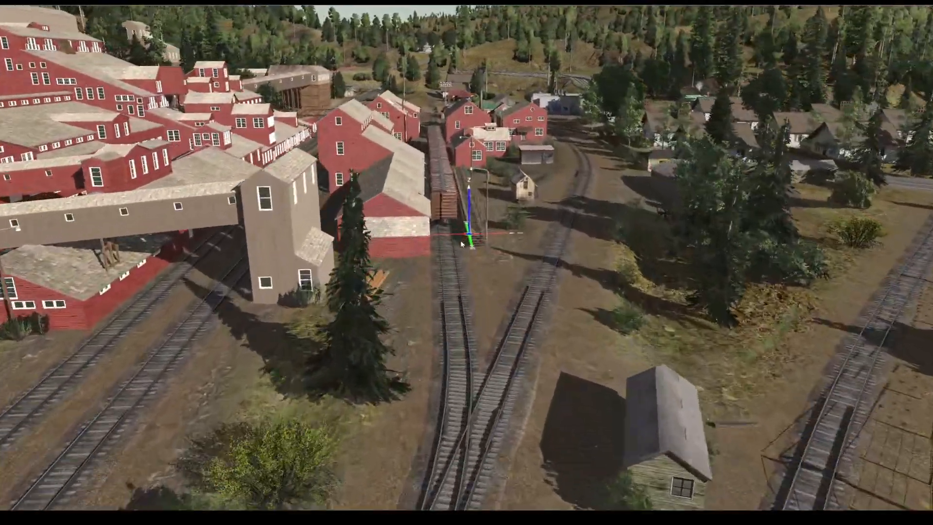
right_click_drag(461, 244, 305, 289)
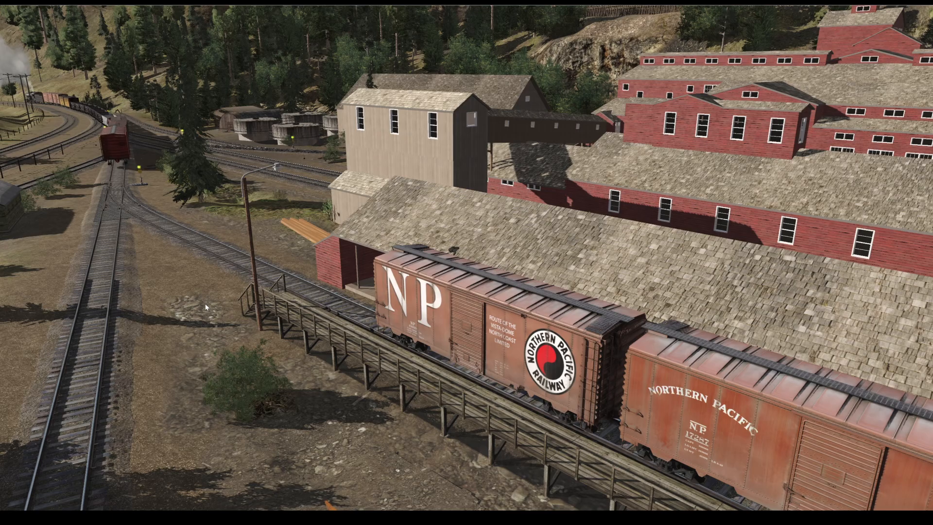
key("F5")
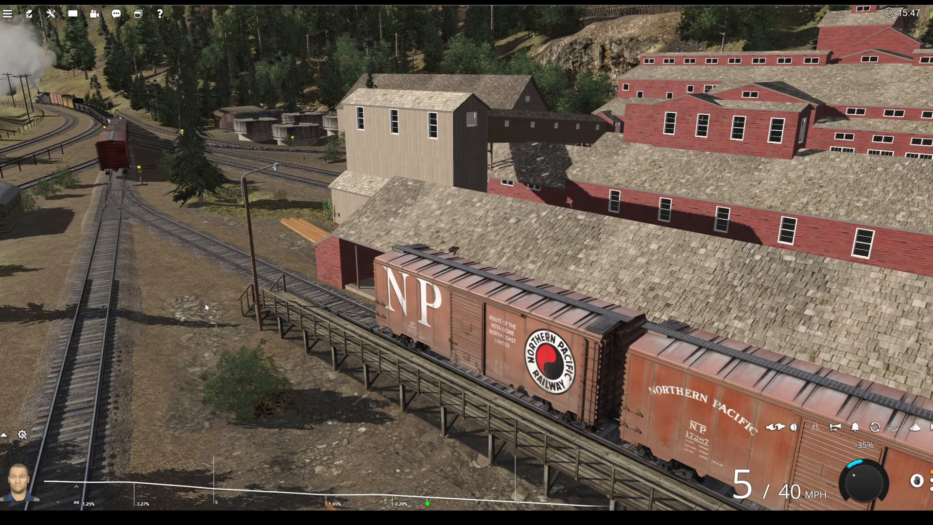
key("Left")
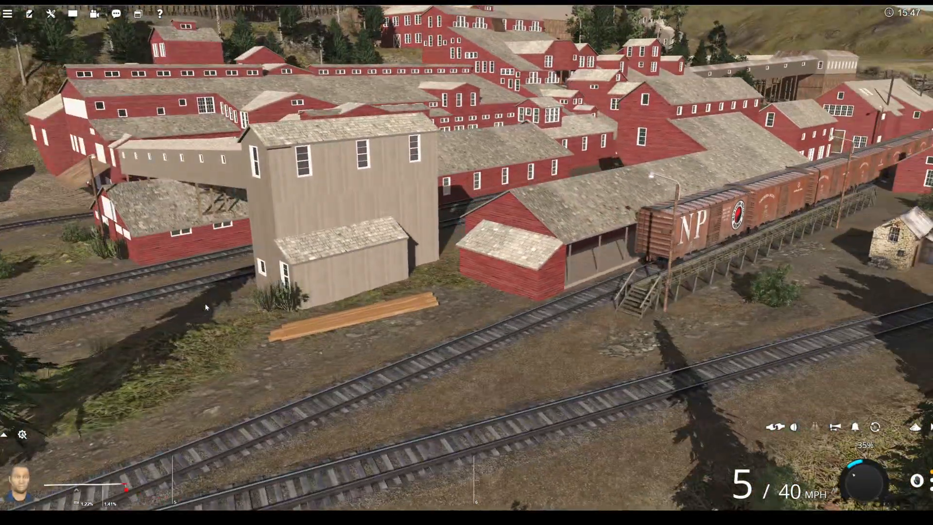
right_click(250, 340)
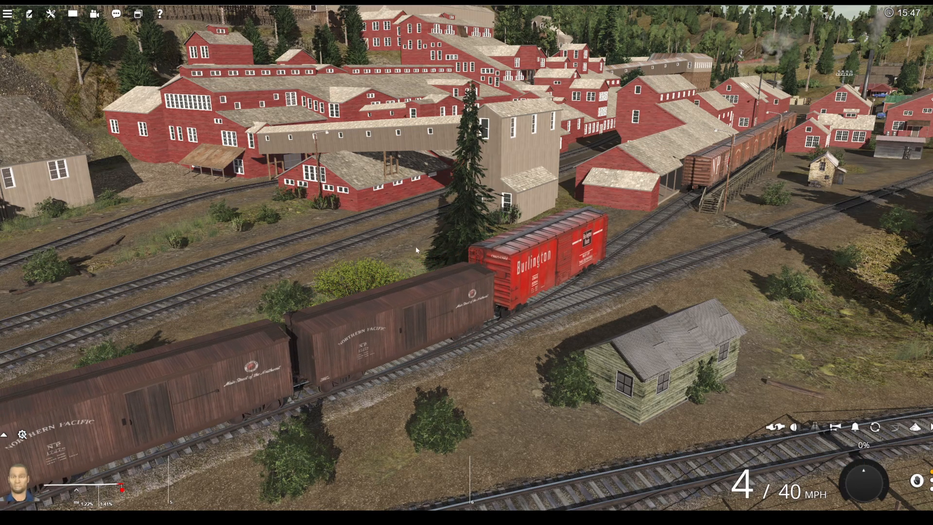
Reverse the train slowly into the mill siding to bring its leading boxcars up to the cars at the loading platform.
key("x")
key("x")
key("x")
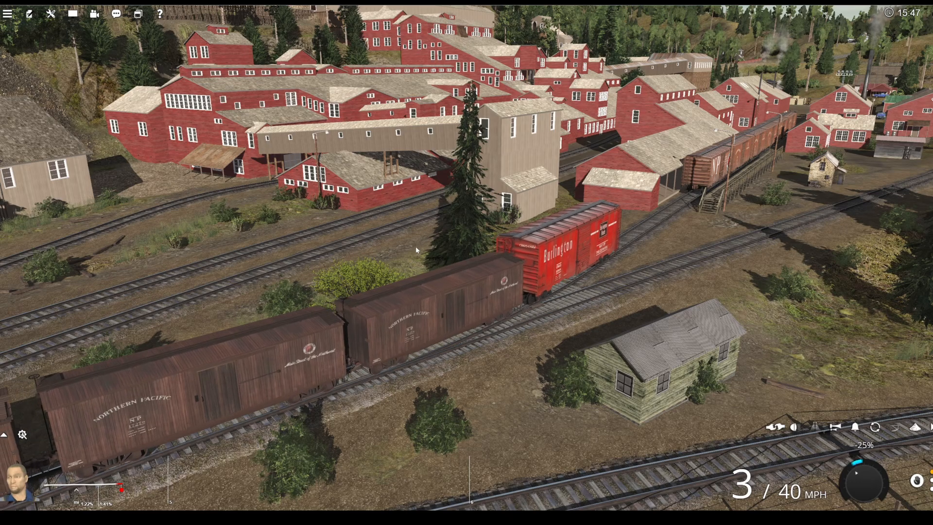
key("x")
key("x")
key("x")
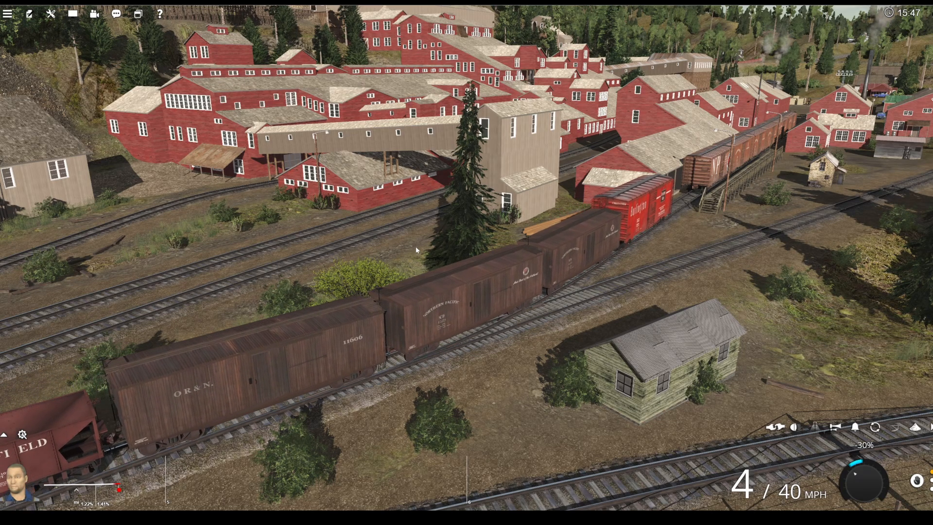
key("w")
key("w")
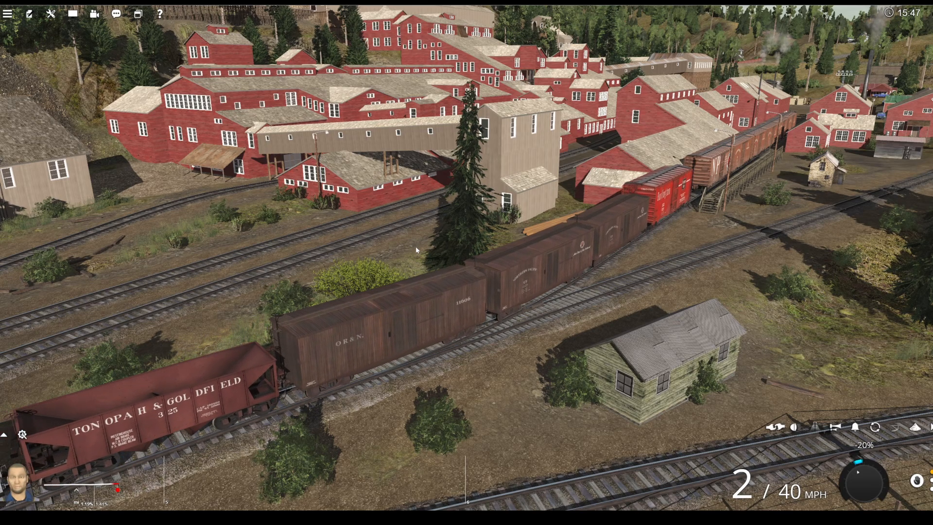
key("s")
key("s")
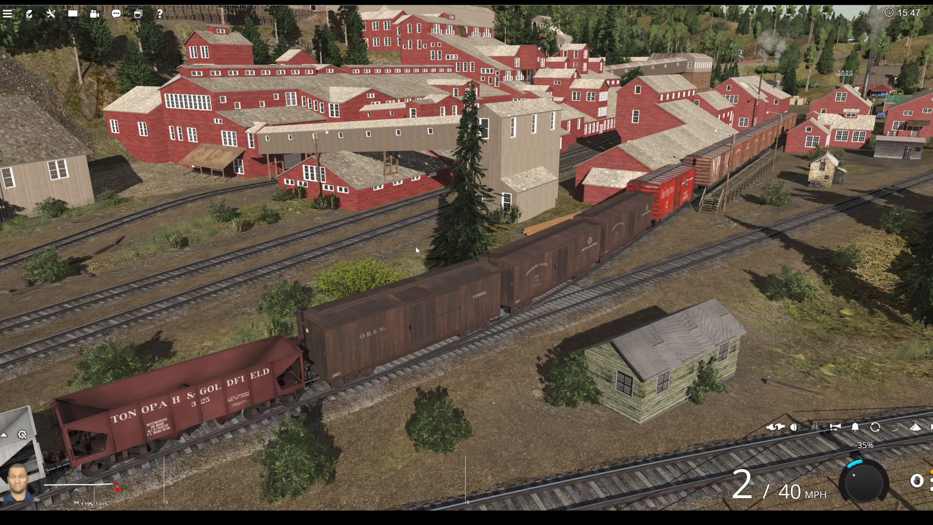
key("s")
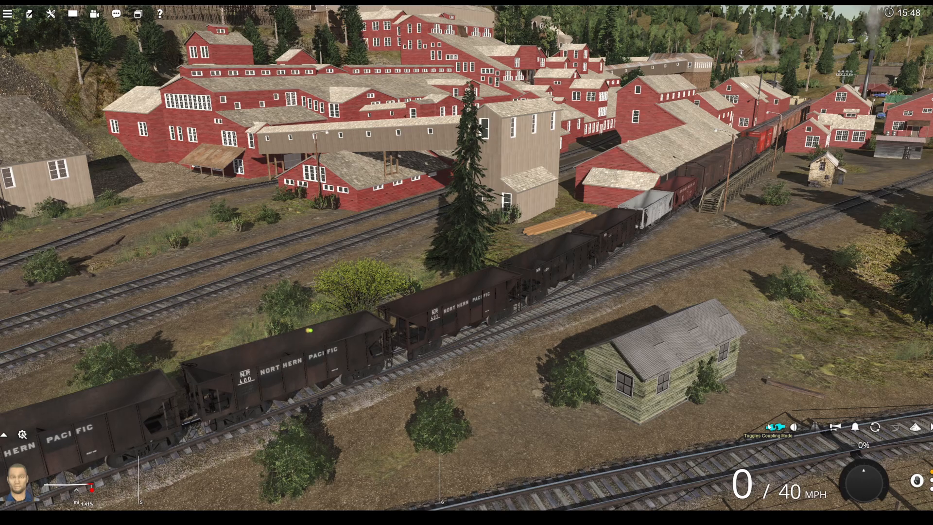
Uncouple the boxcars at the mill platform from the hopper cars and hide the driving interface.
left_click(775, 427)
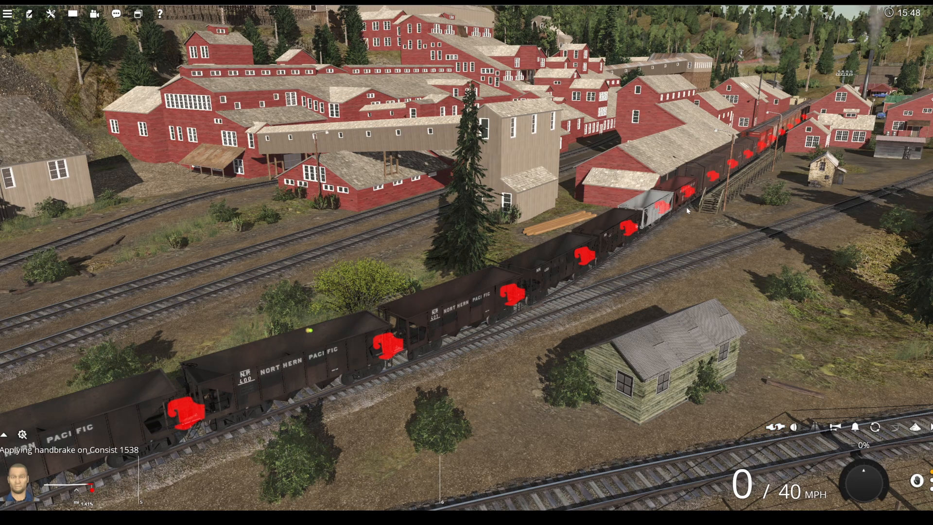
left_click(694, 192)
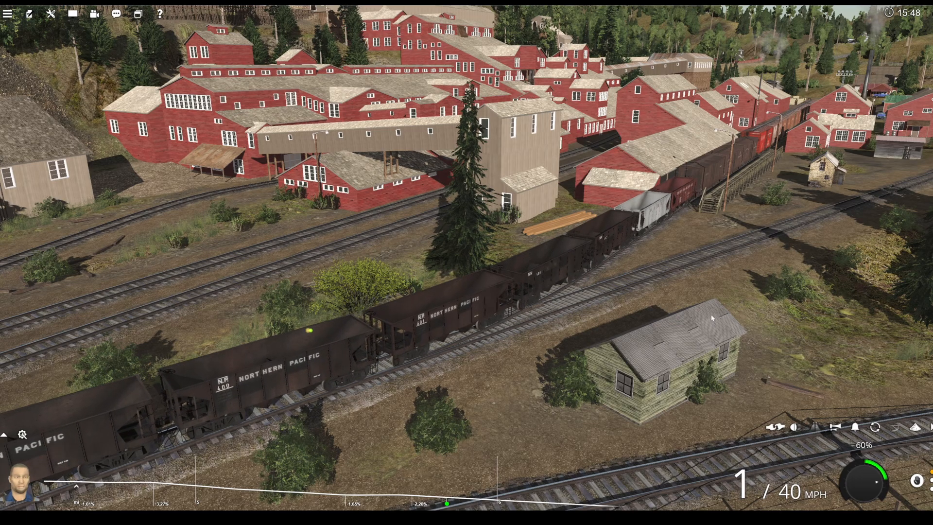
key("F5")
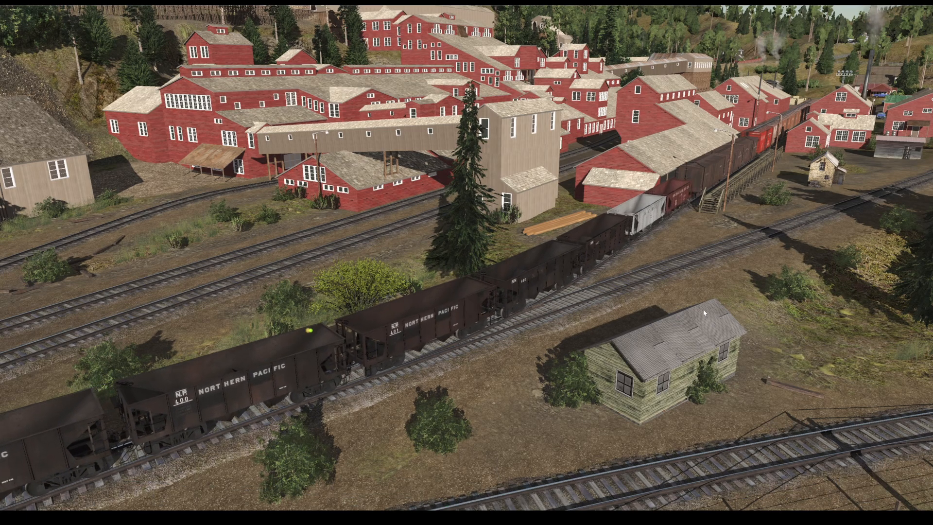
Follow the departing hopper cars through the yard and examine the whole mine and mill complex from above.
right_click(346, 300)
right_click(347, 298)
right_click(348, 298)
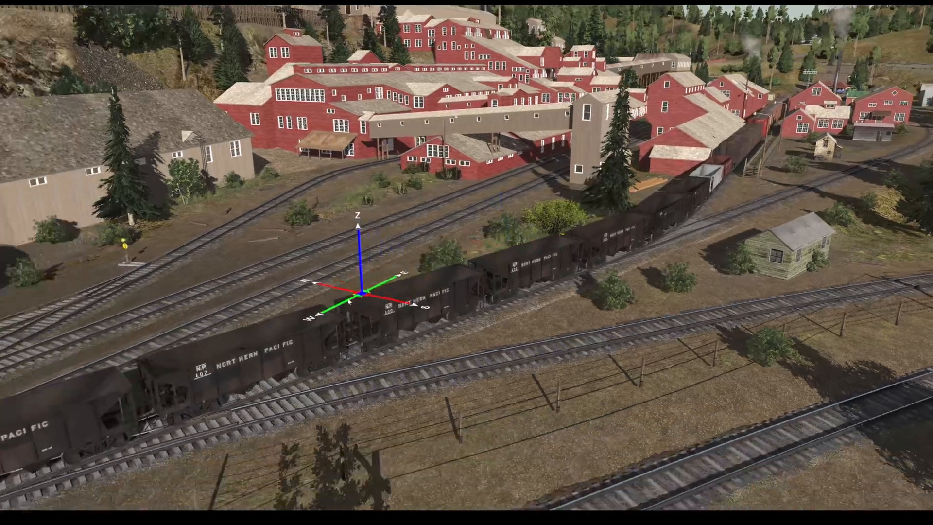
key("Left")
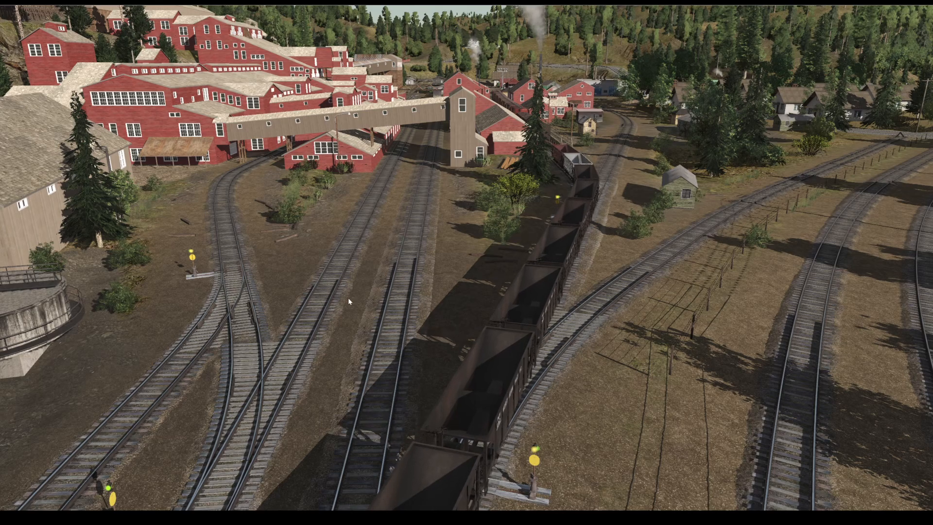
right_click(351, 330)
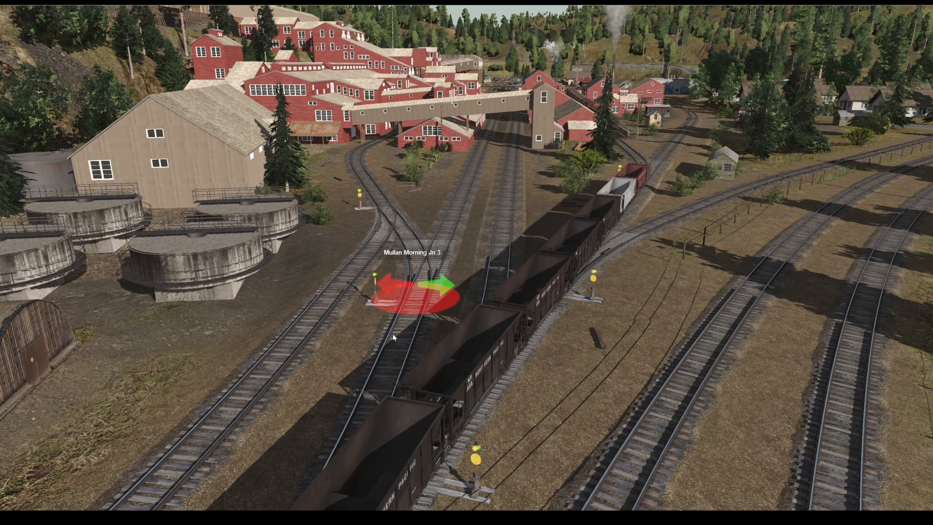
right_click(398, 330)
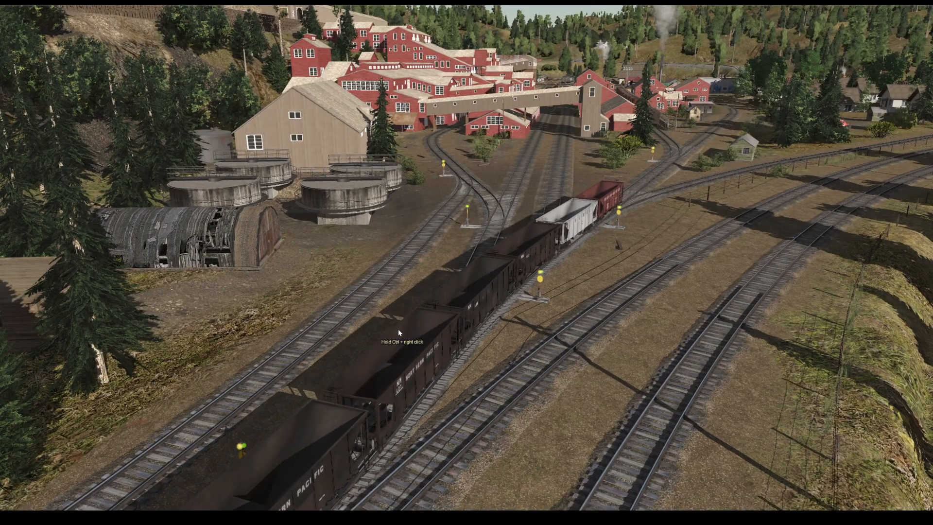
right_click(398, 329)
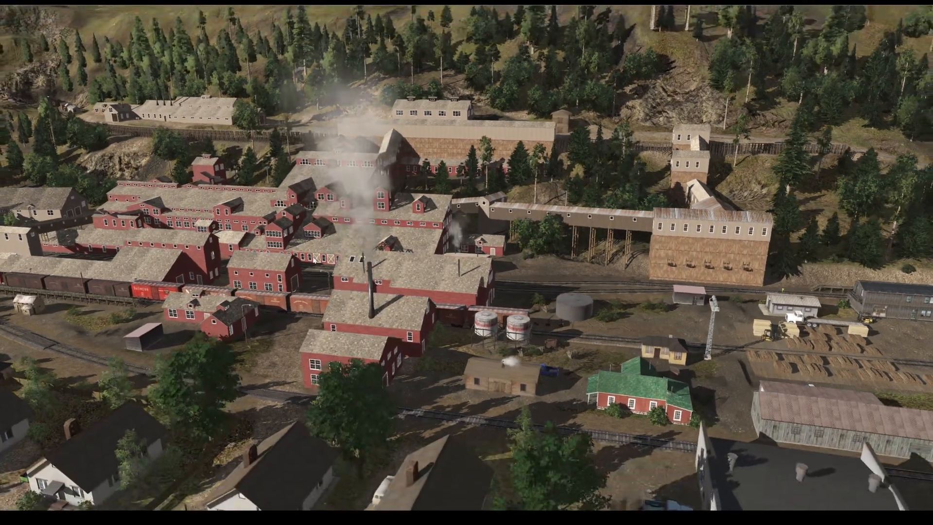
key("Up")
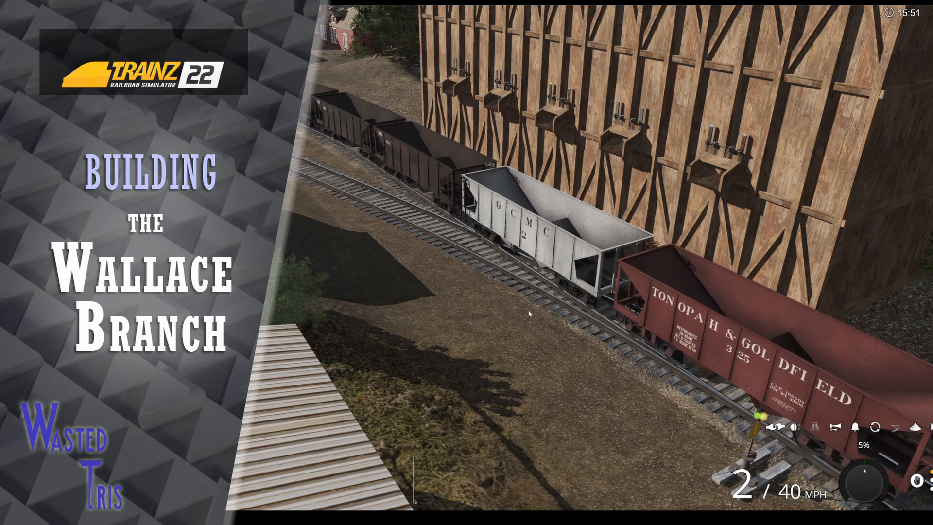
Run the hopper cars slowly along the track beneath the ore bin's loading chutes and slow them down.
key("w")
key("w")
key("w")
key("w")
key("w")
key("w")
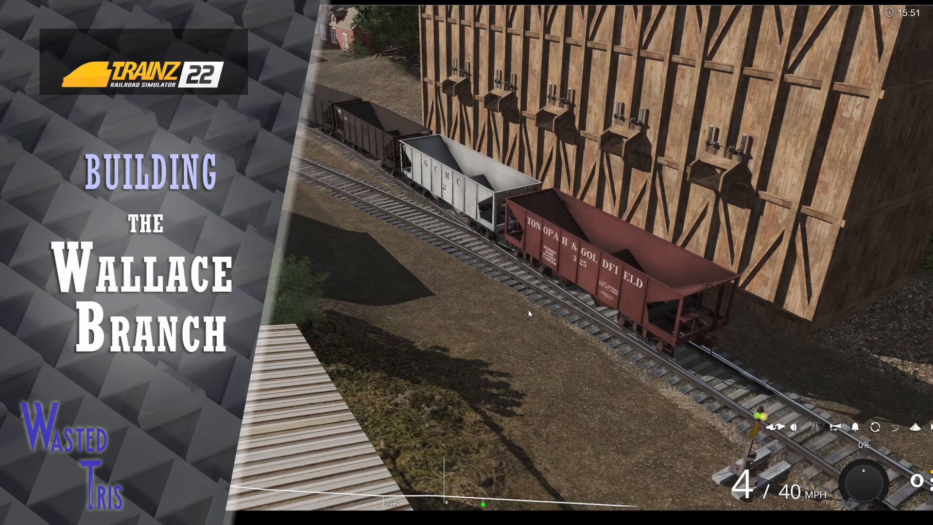
key("s")
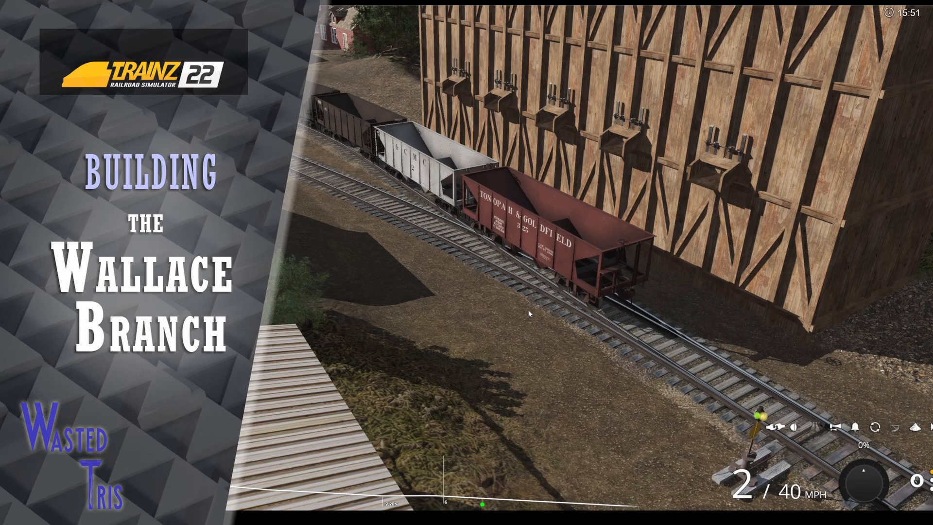